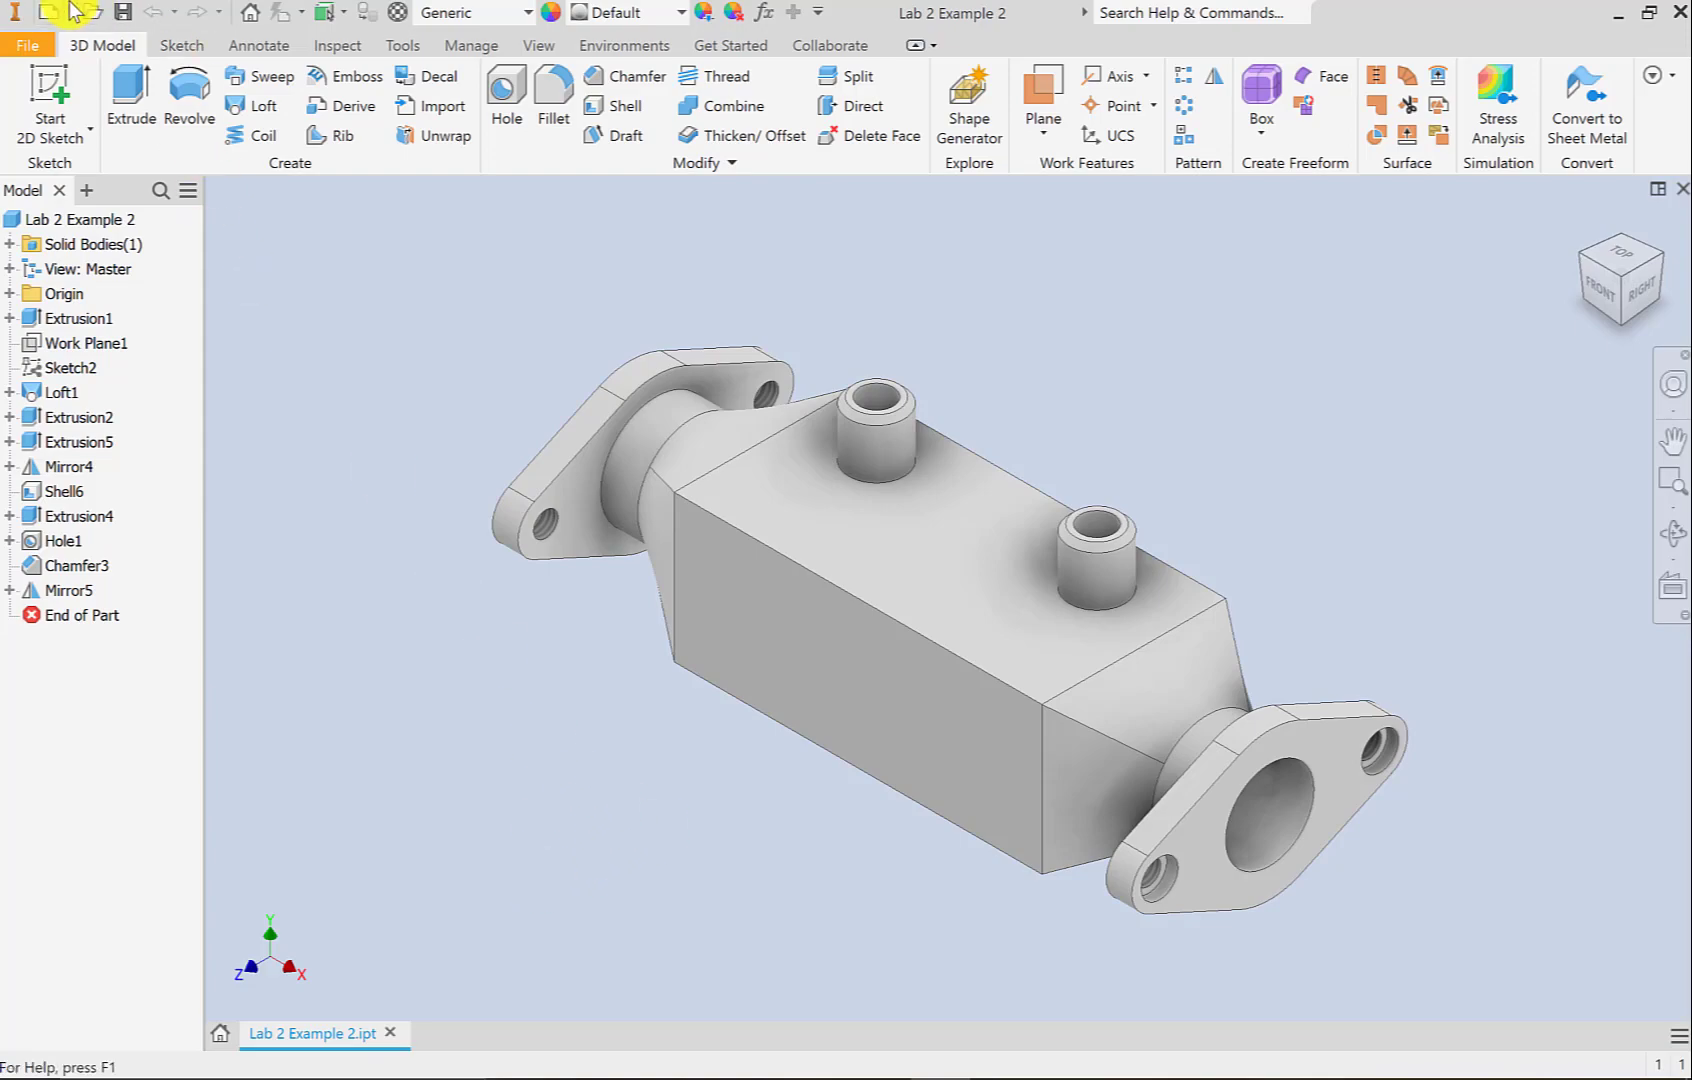
# Create a new drawing from the 1PA3 (mm).dwg metric template
pyautogui.click(29, 43)
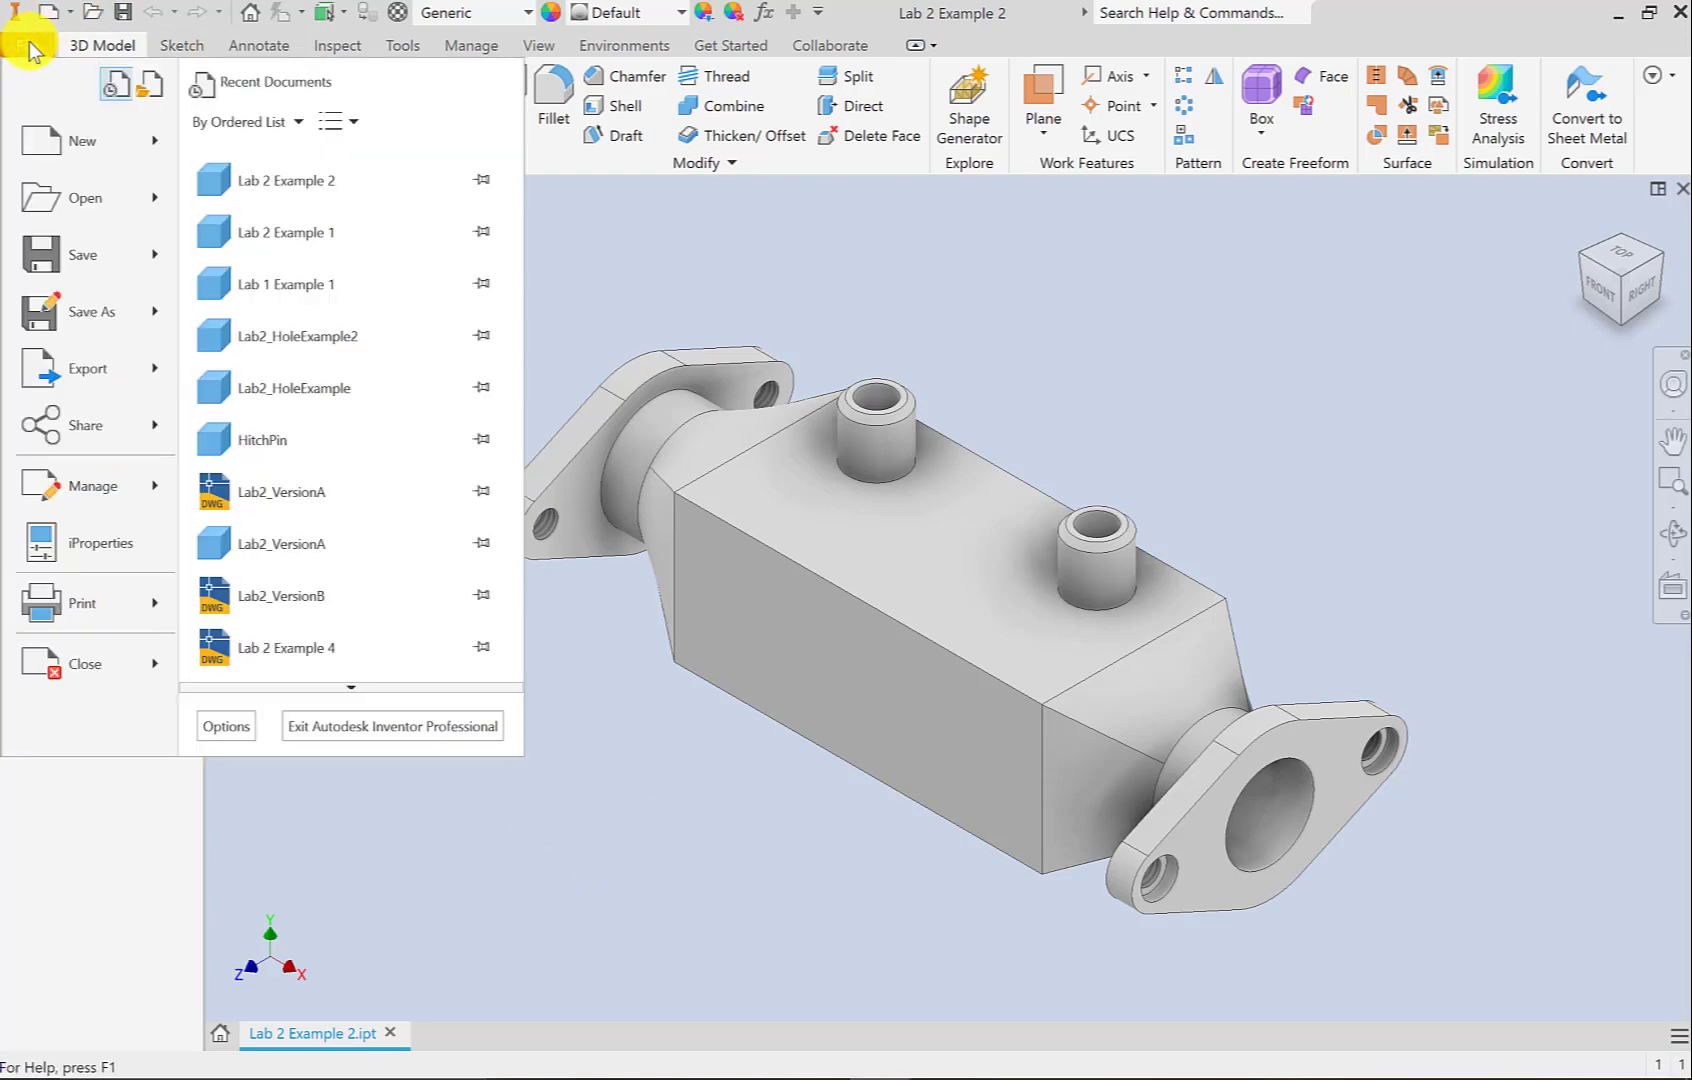
pyautogui.click(62, 137)
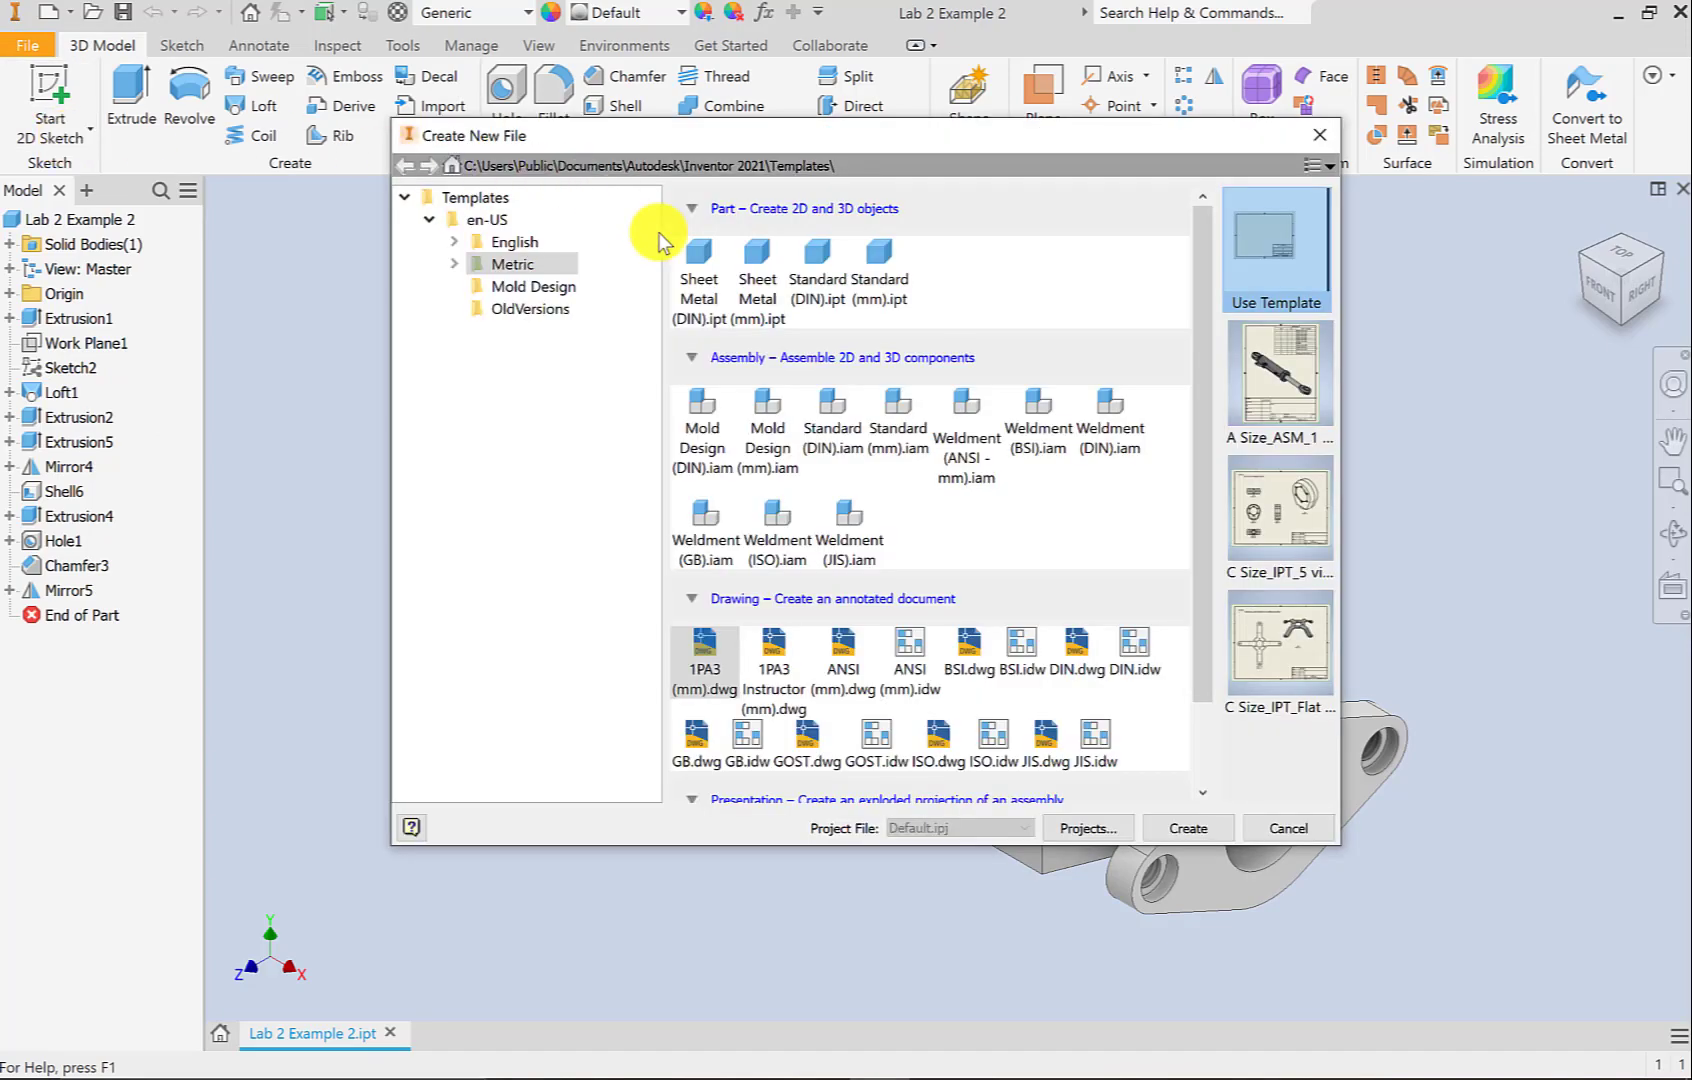
pyautogui.scroll(-2, 757, 685)
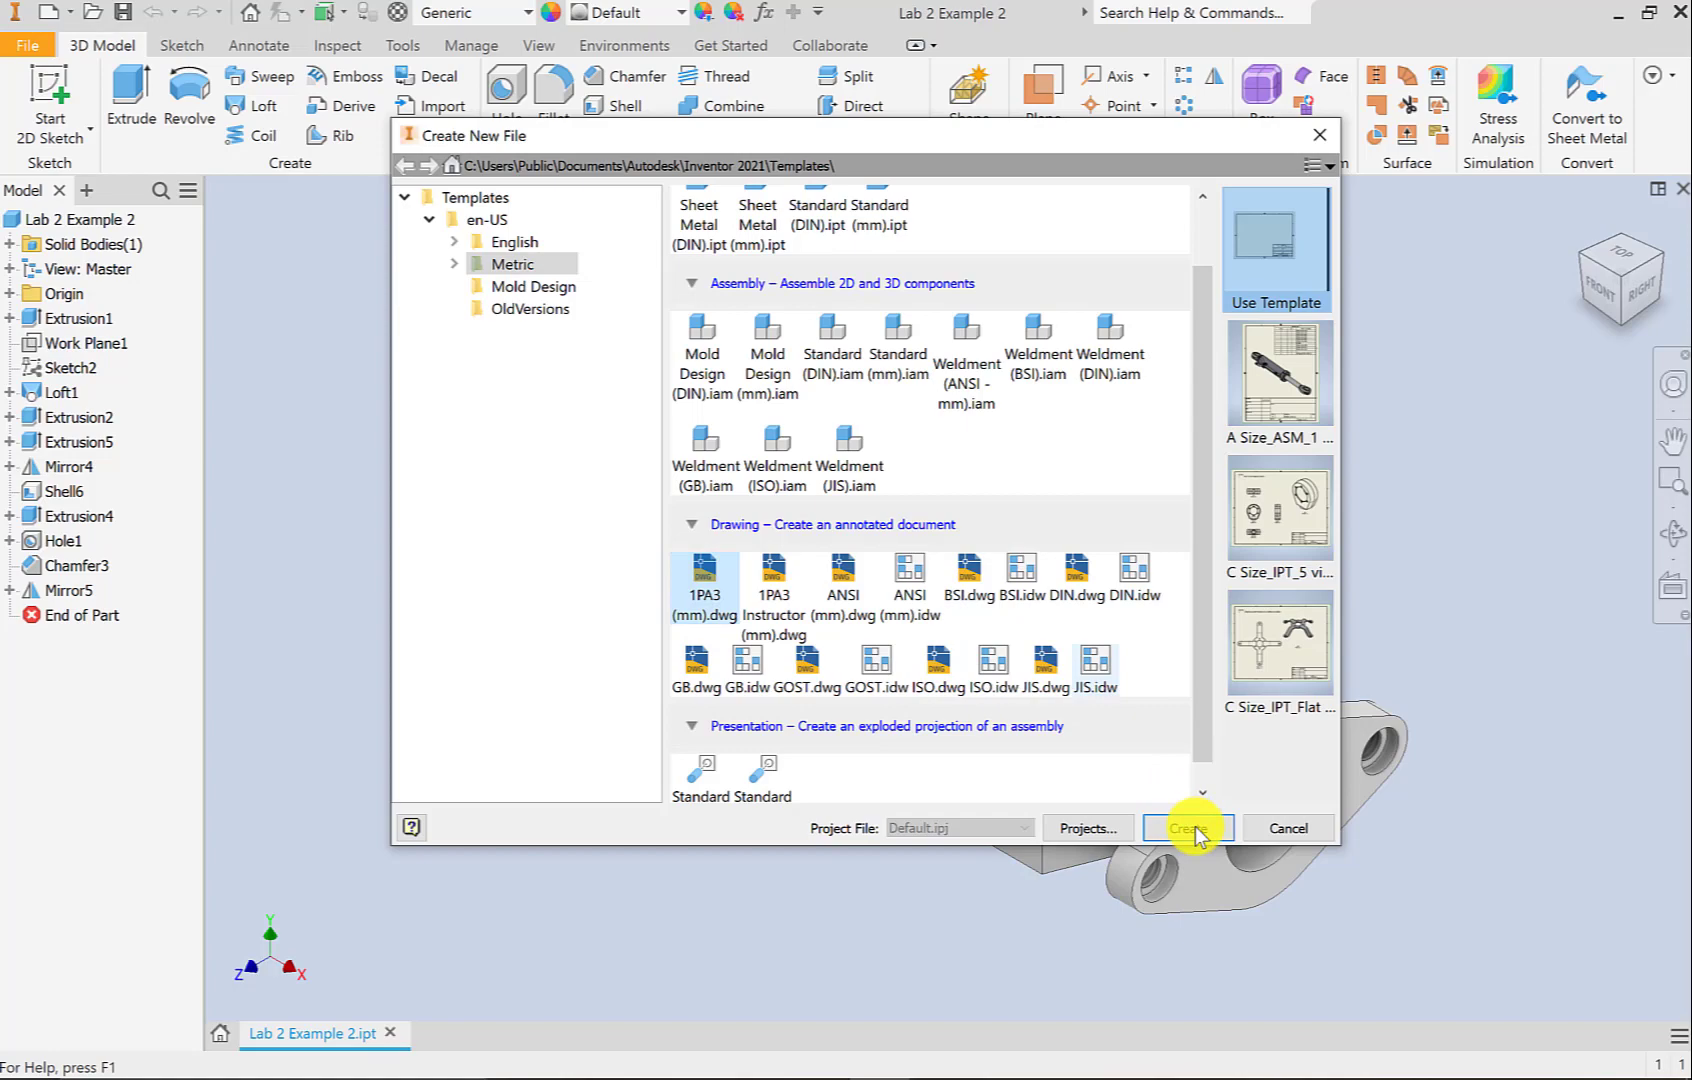
pyautogui.click(1195, 826)
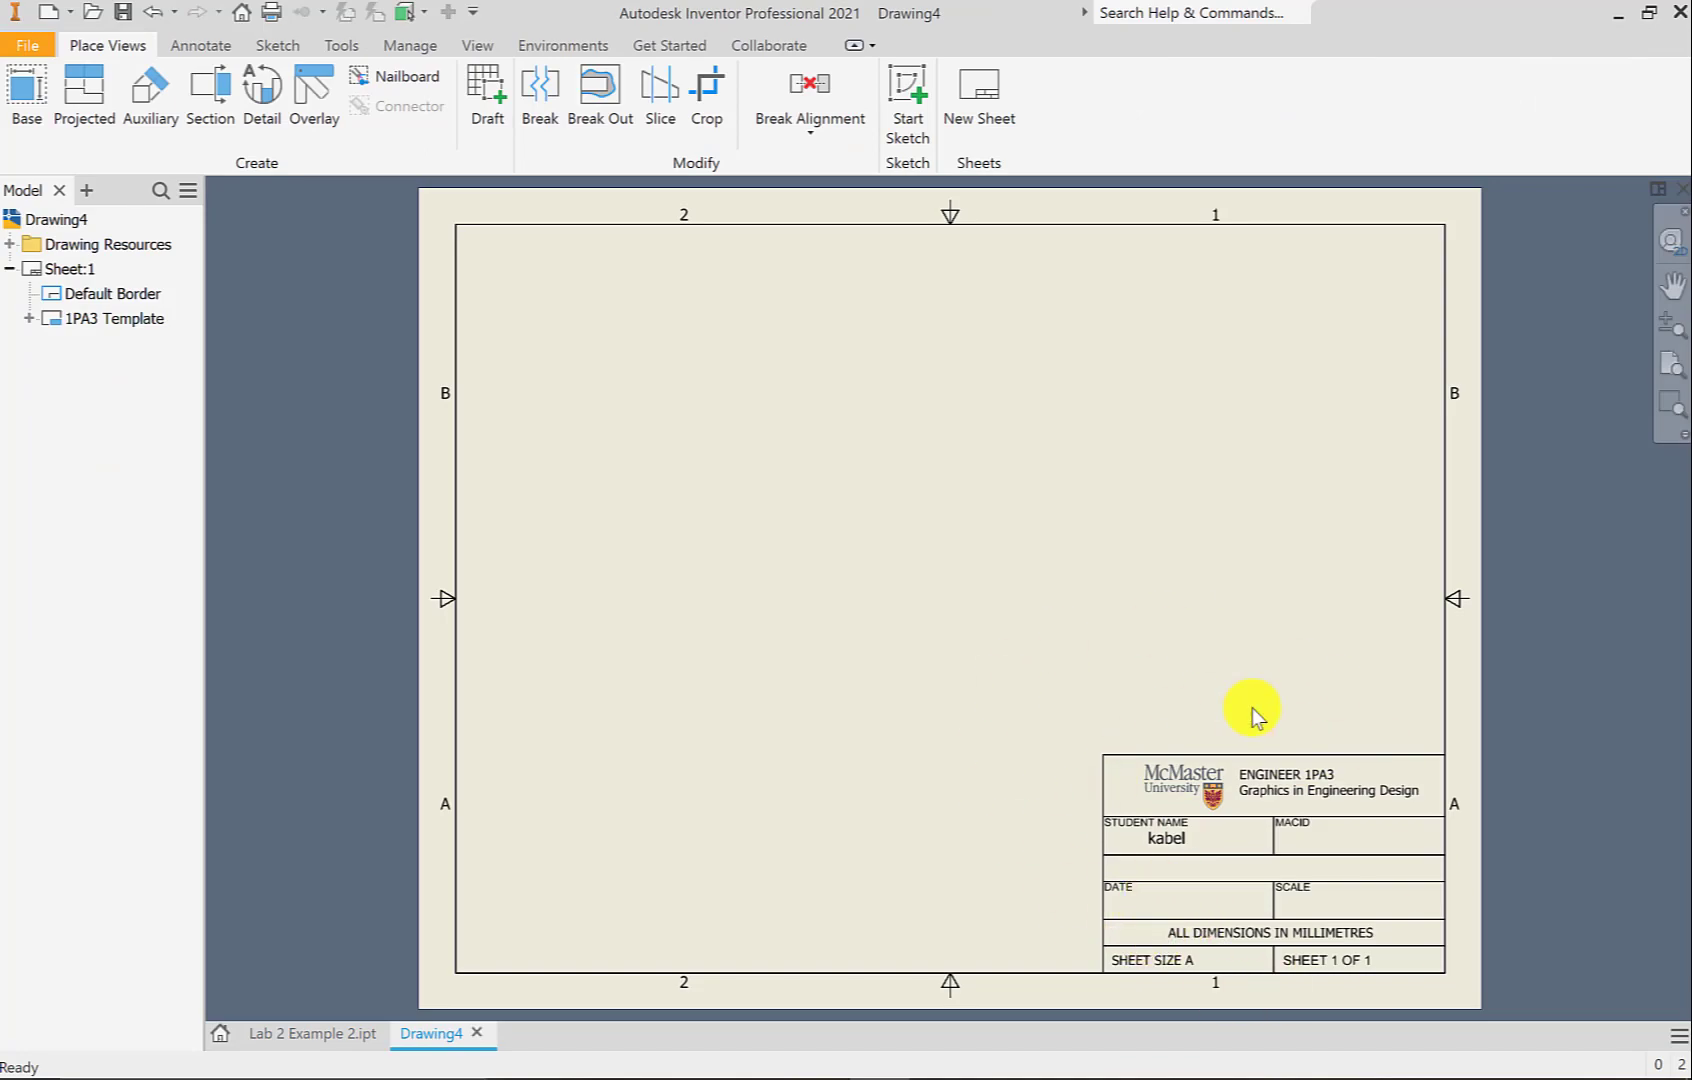
# In iProperties, set Title to 'Lab 2 Example 2', the student's name as Author, and their user ID as Subject
pyautogui.click(38, 42)
pyautogui.click(95, 540)
pyautogui.click(350, 250)
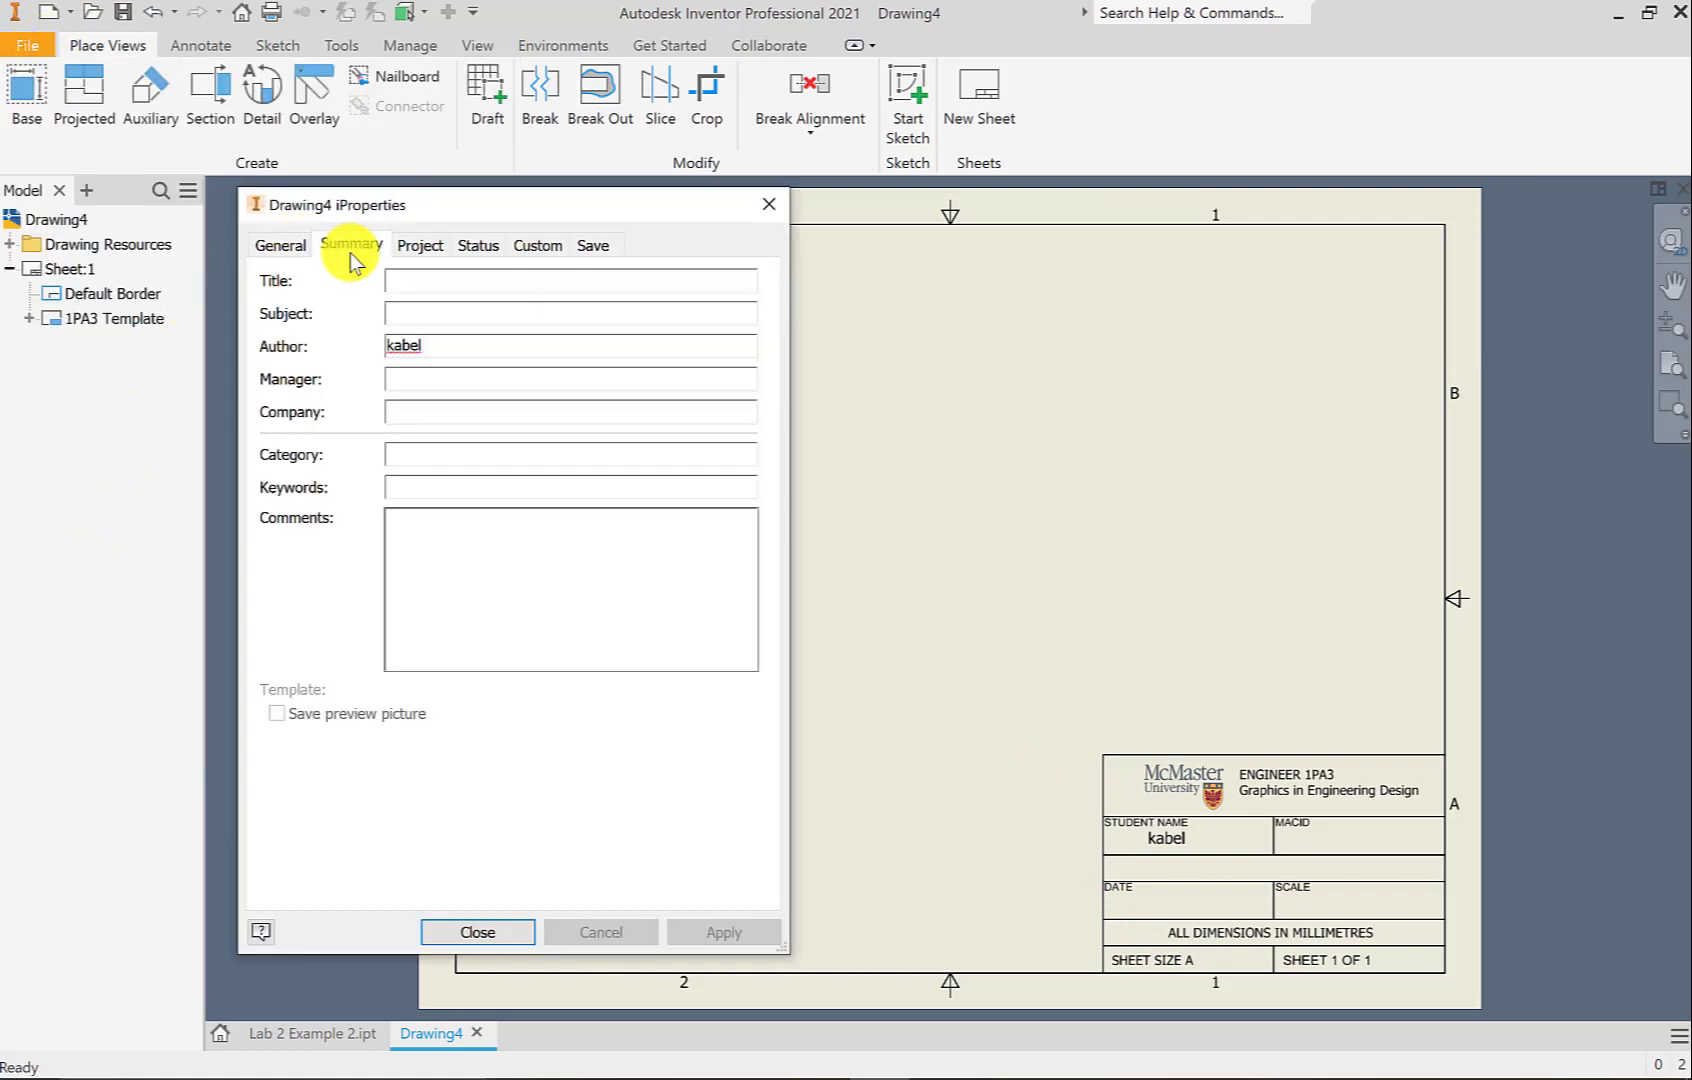
pyautogui.click(426, 281)
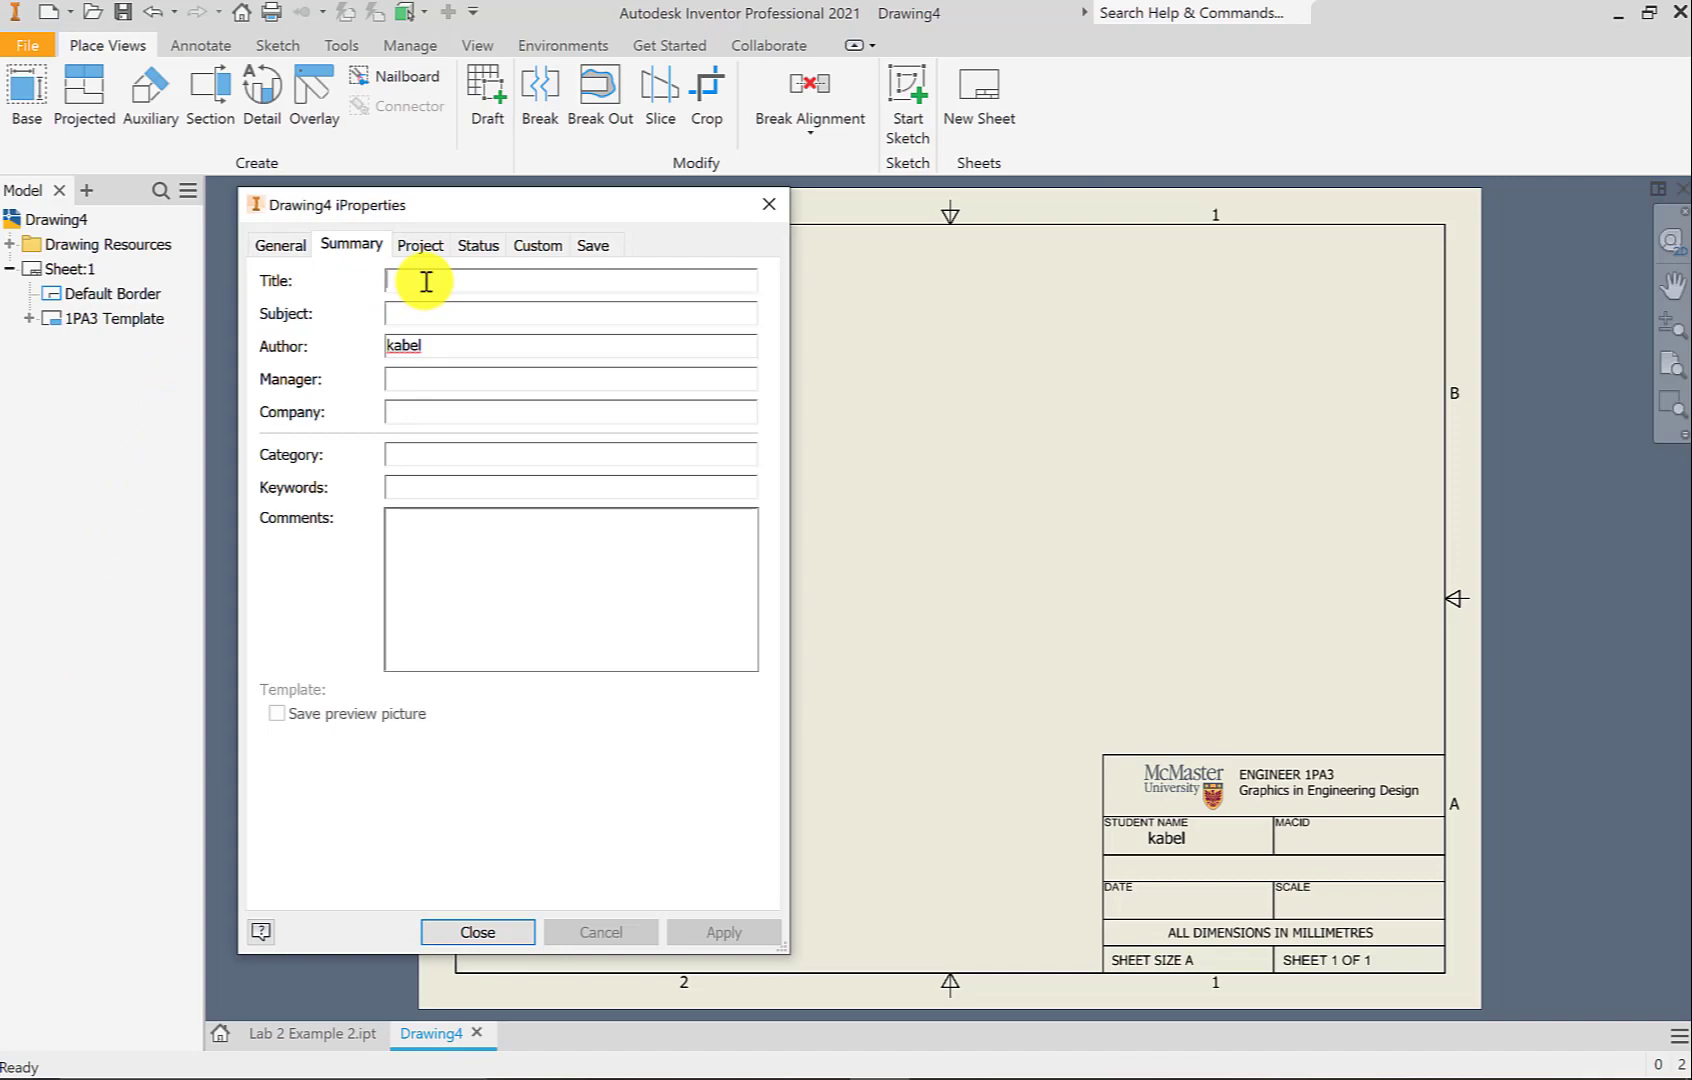
pyautogui.write('Lab 2')
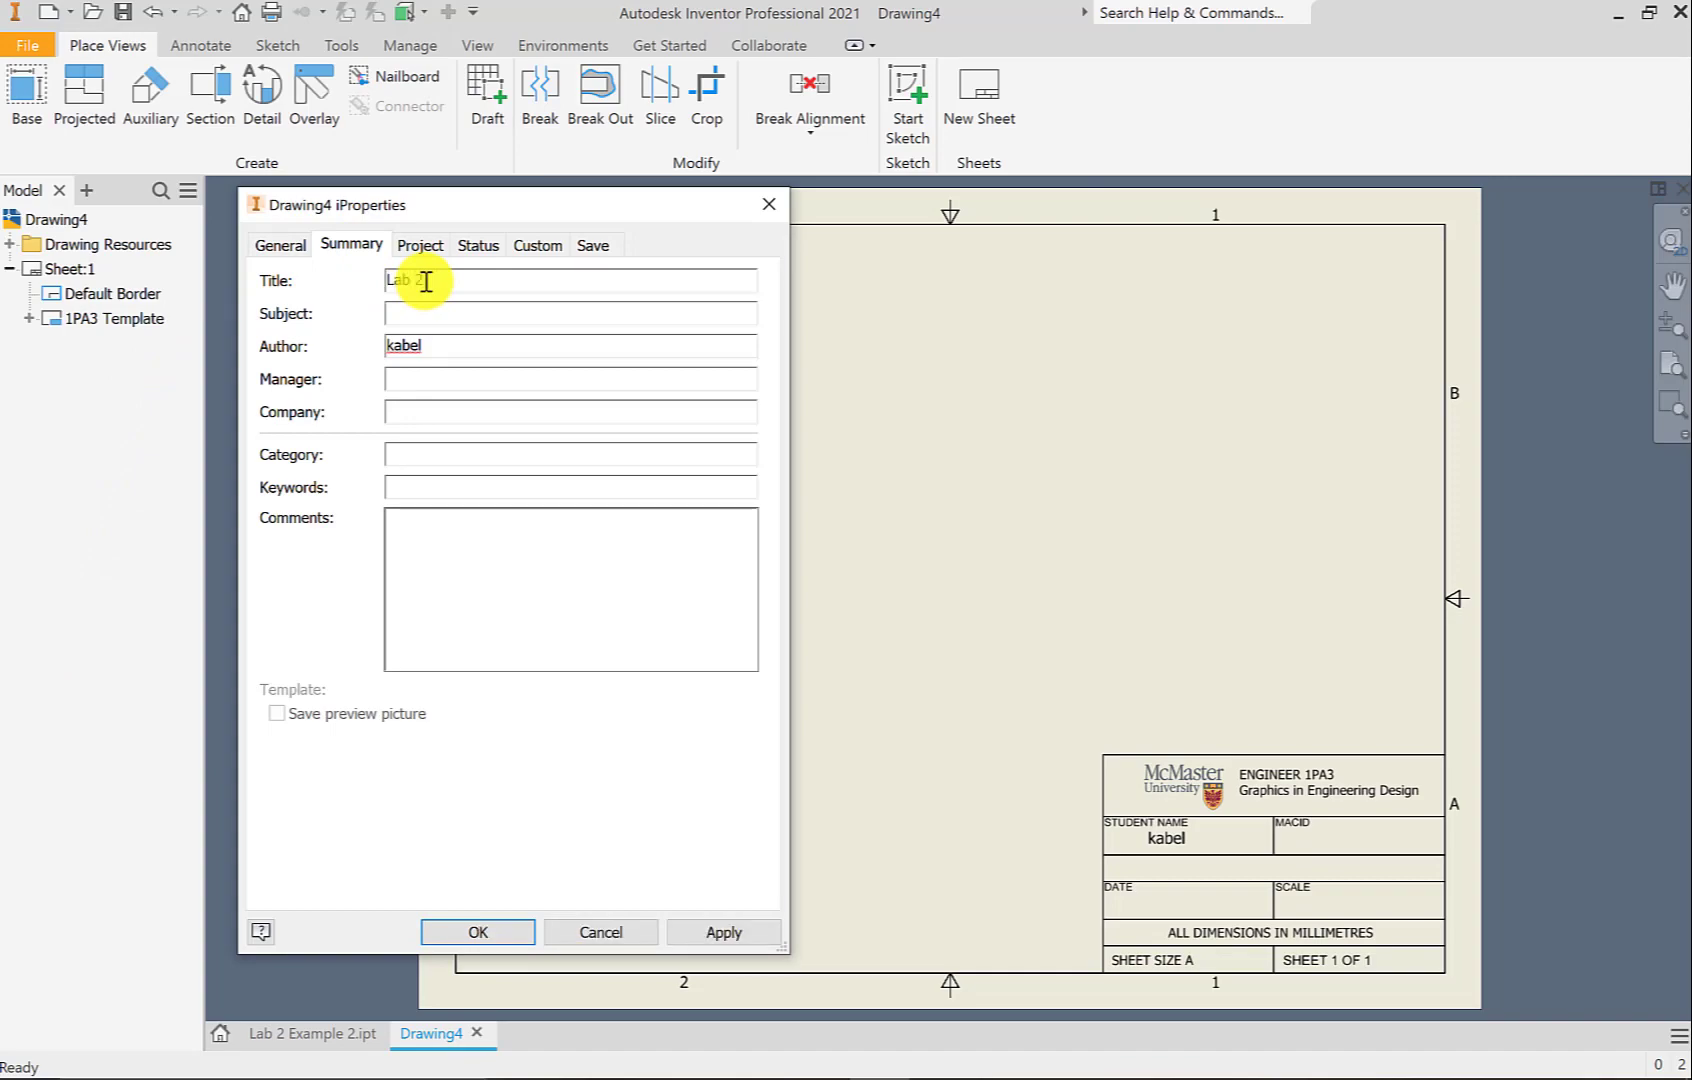
pyautogui.write(' Example 2')
pyautogui.doubleClick(397, 345)
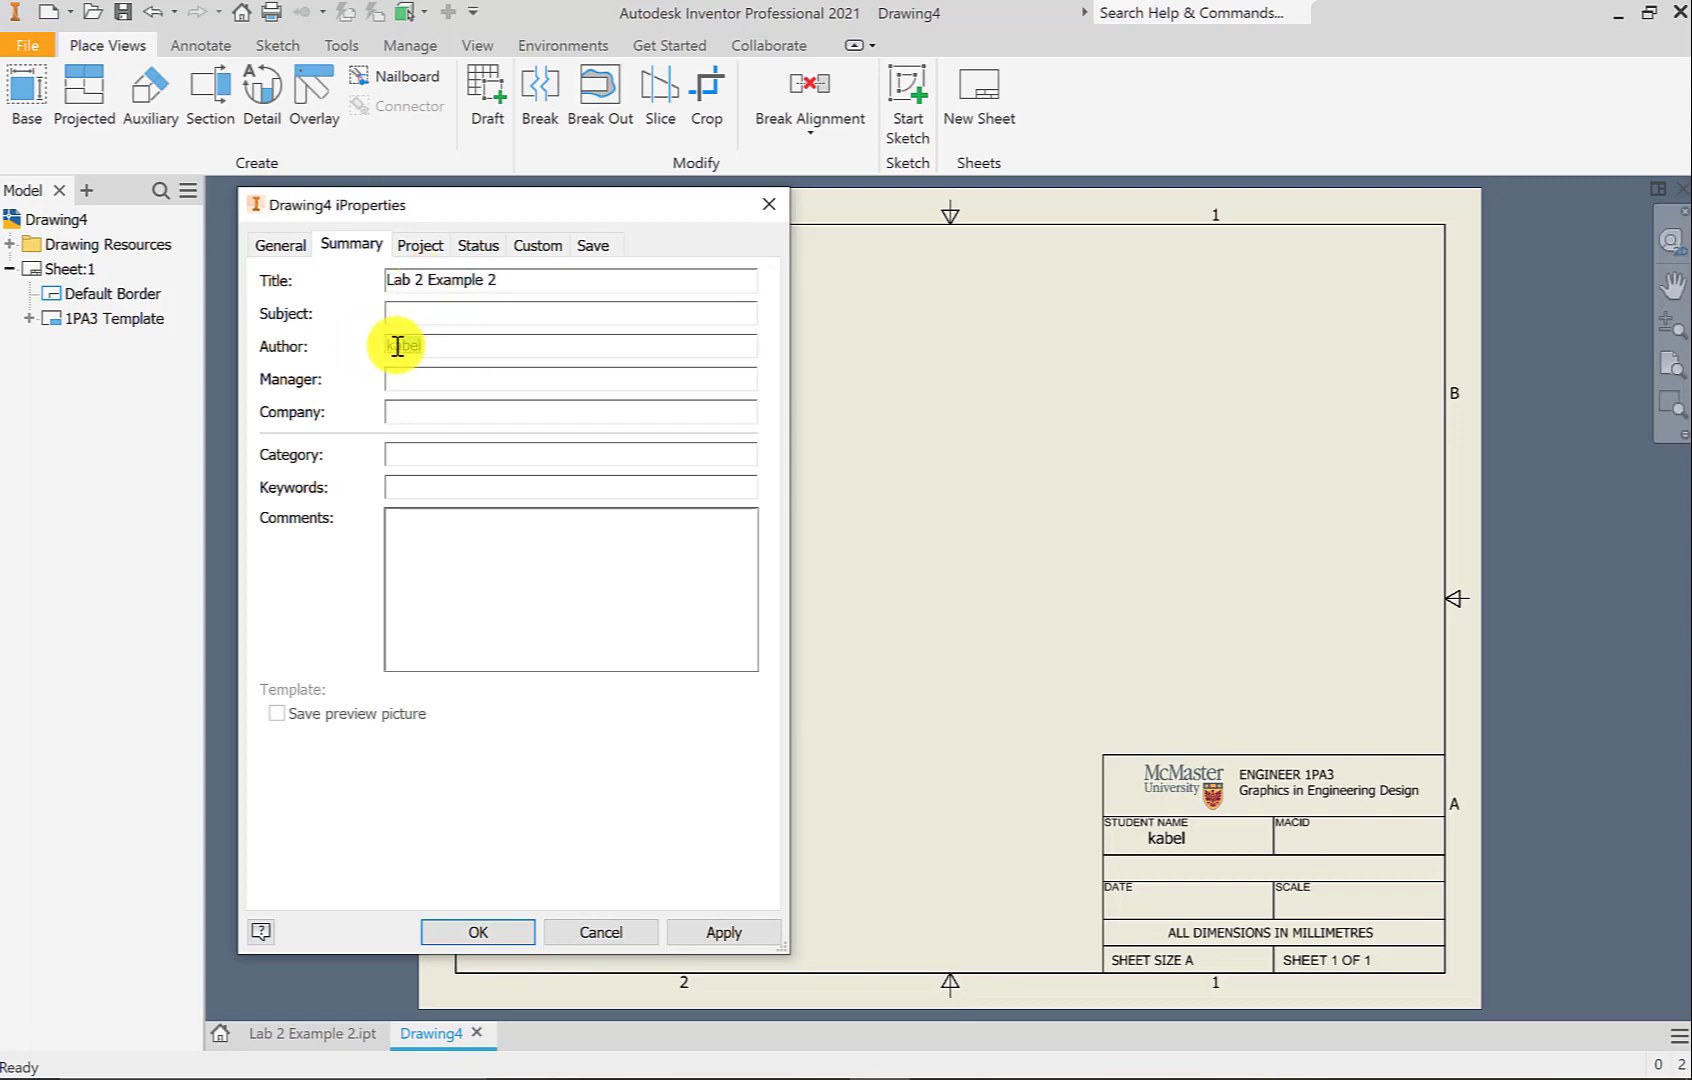
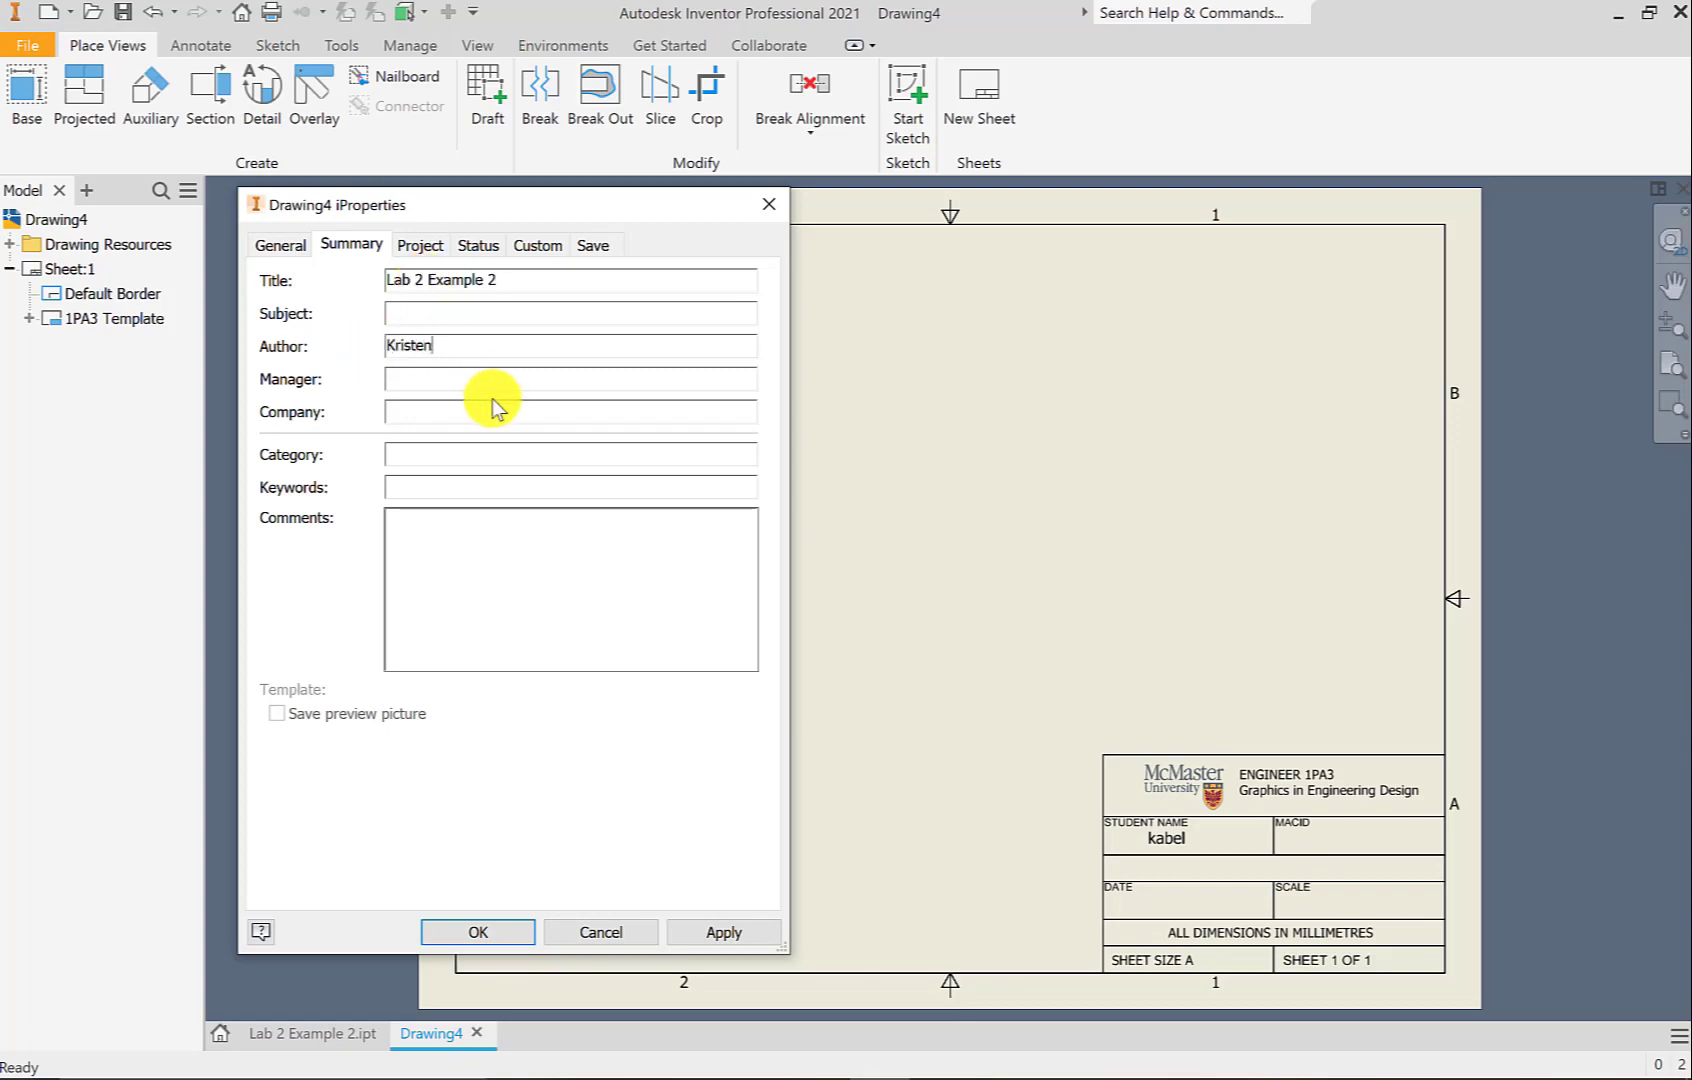
pyautogui.click(452, 313)
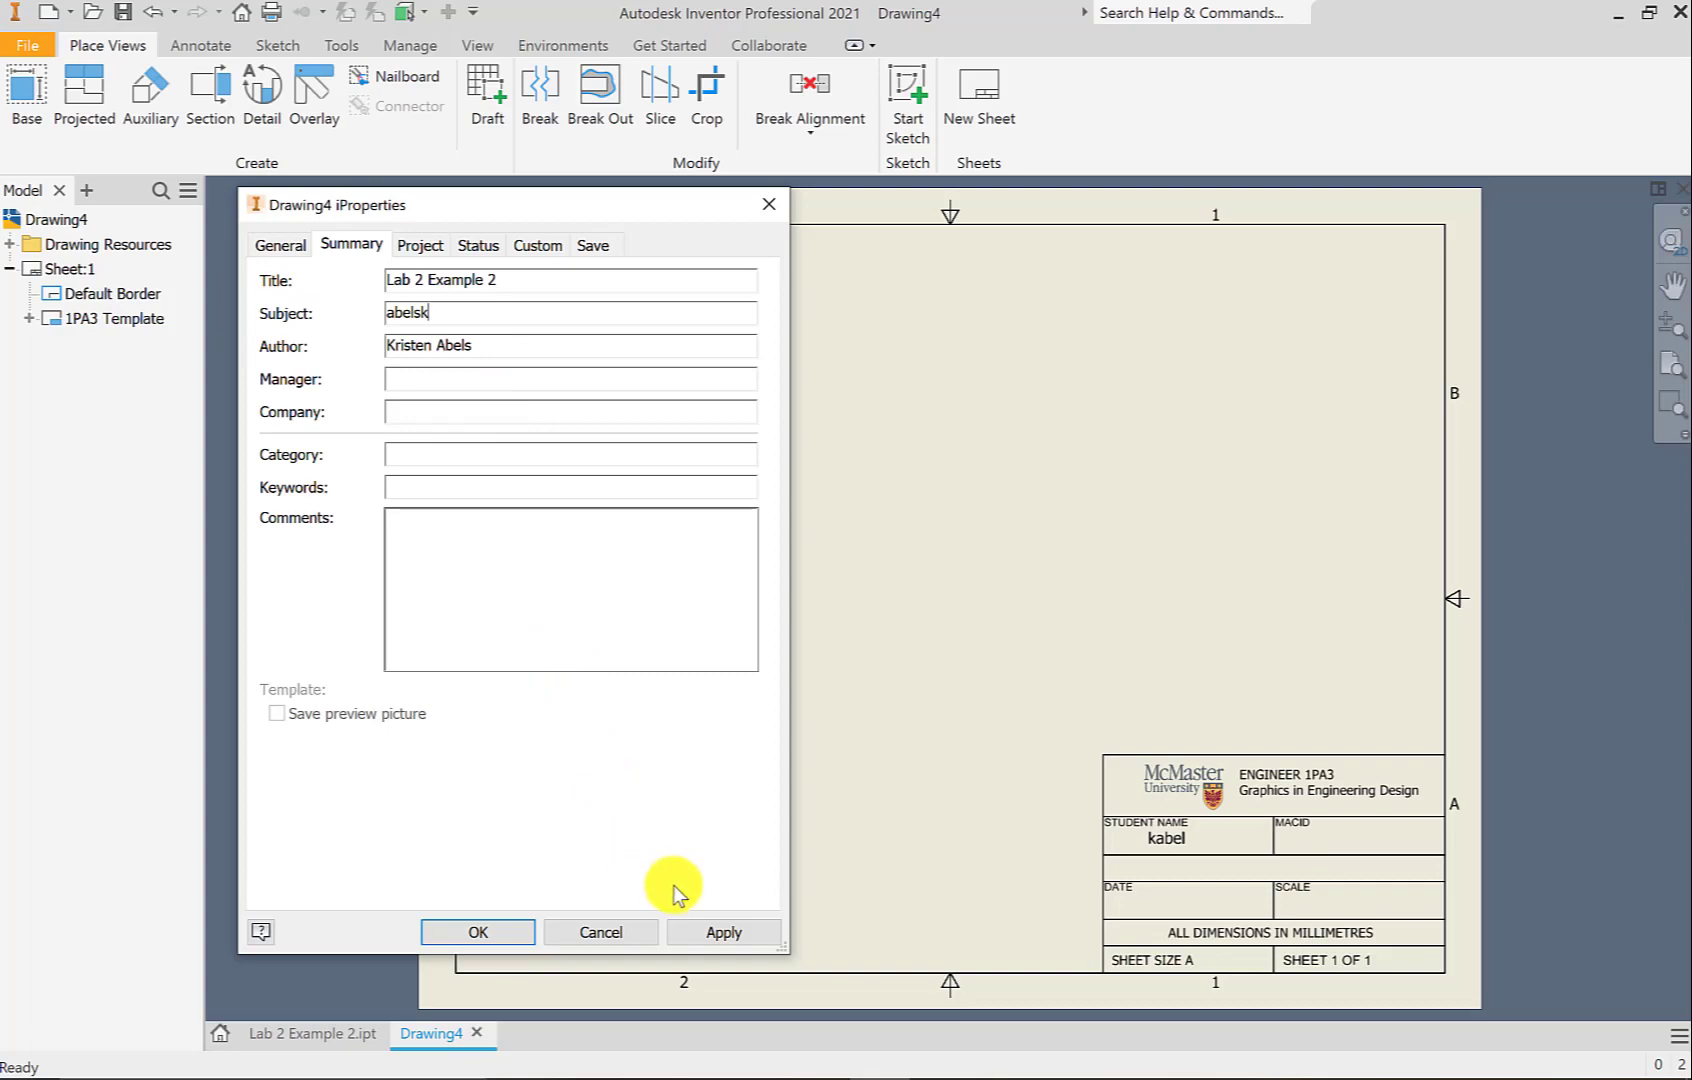
pyautogui.click(693, 927)
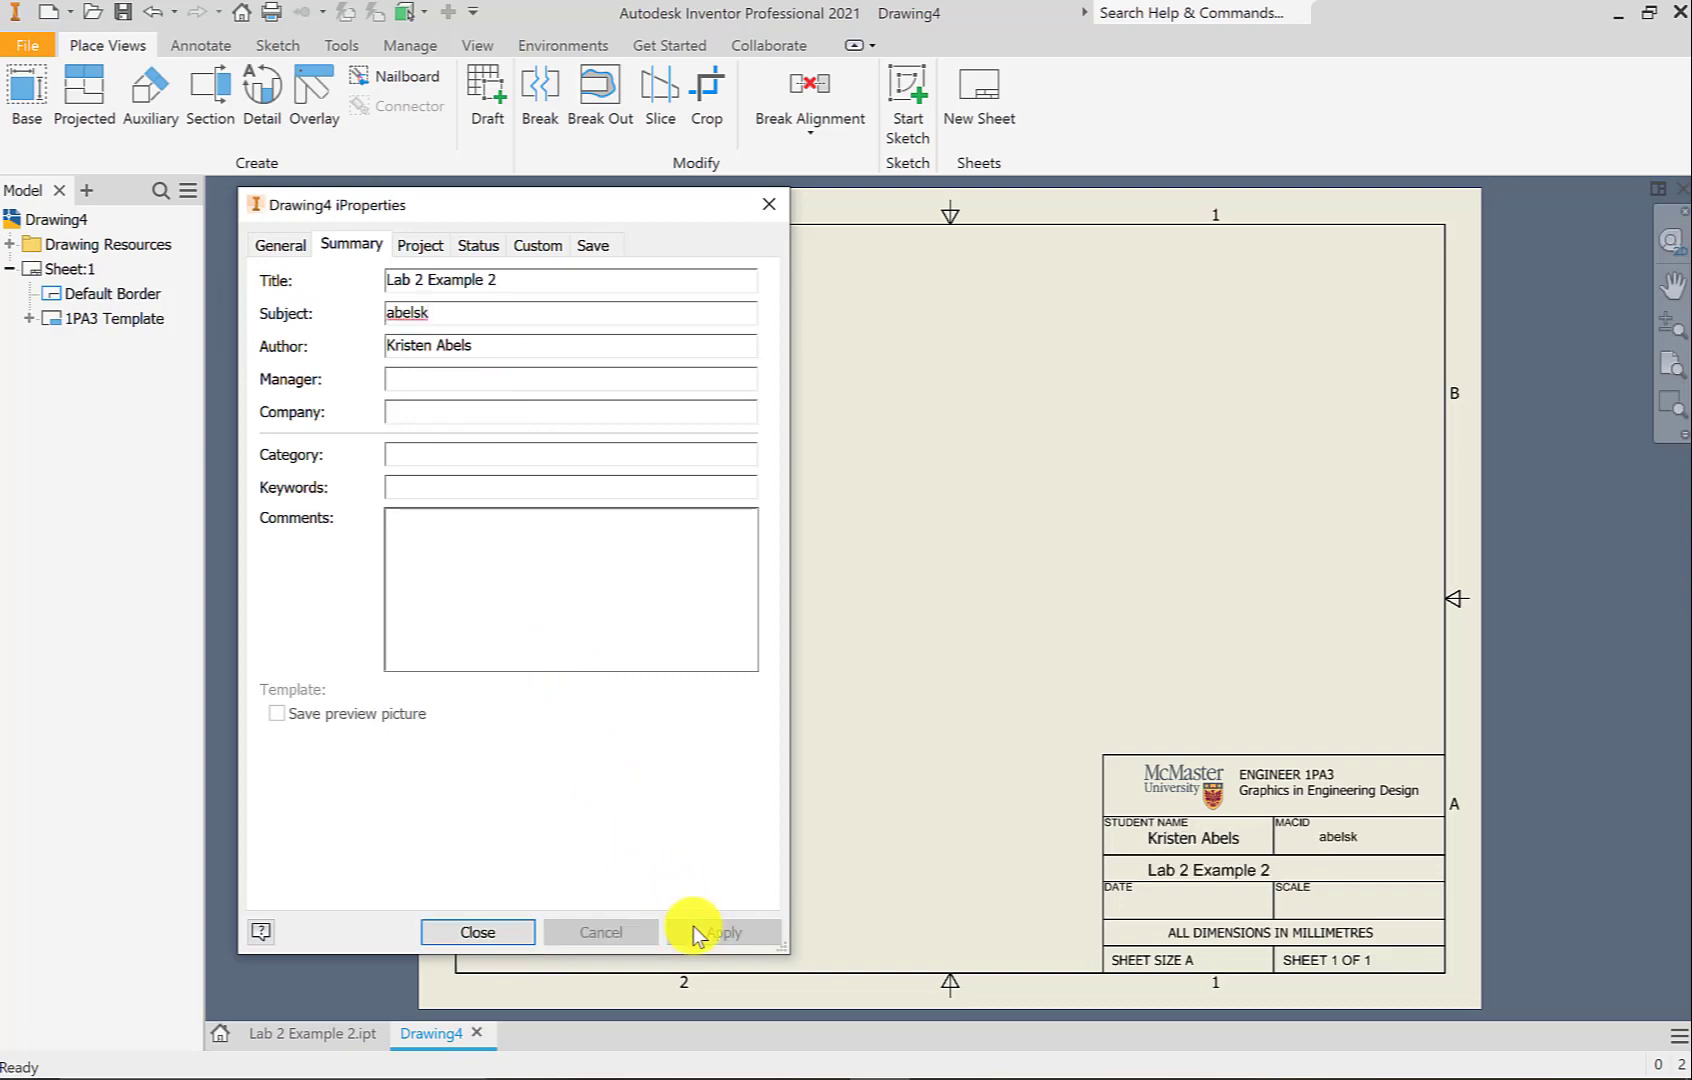
pyautogui.click(456, 932)
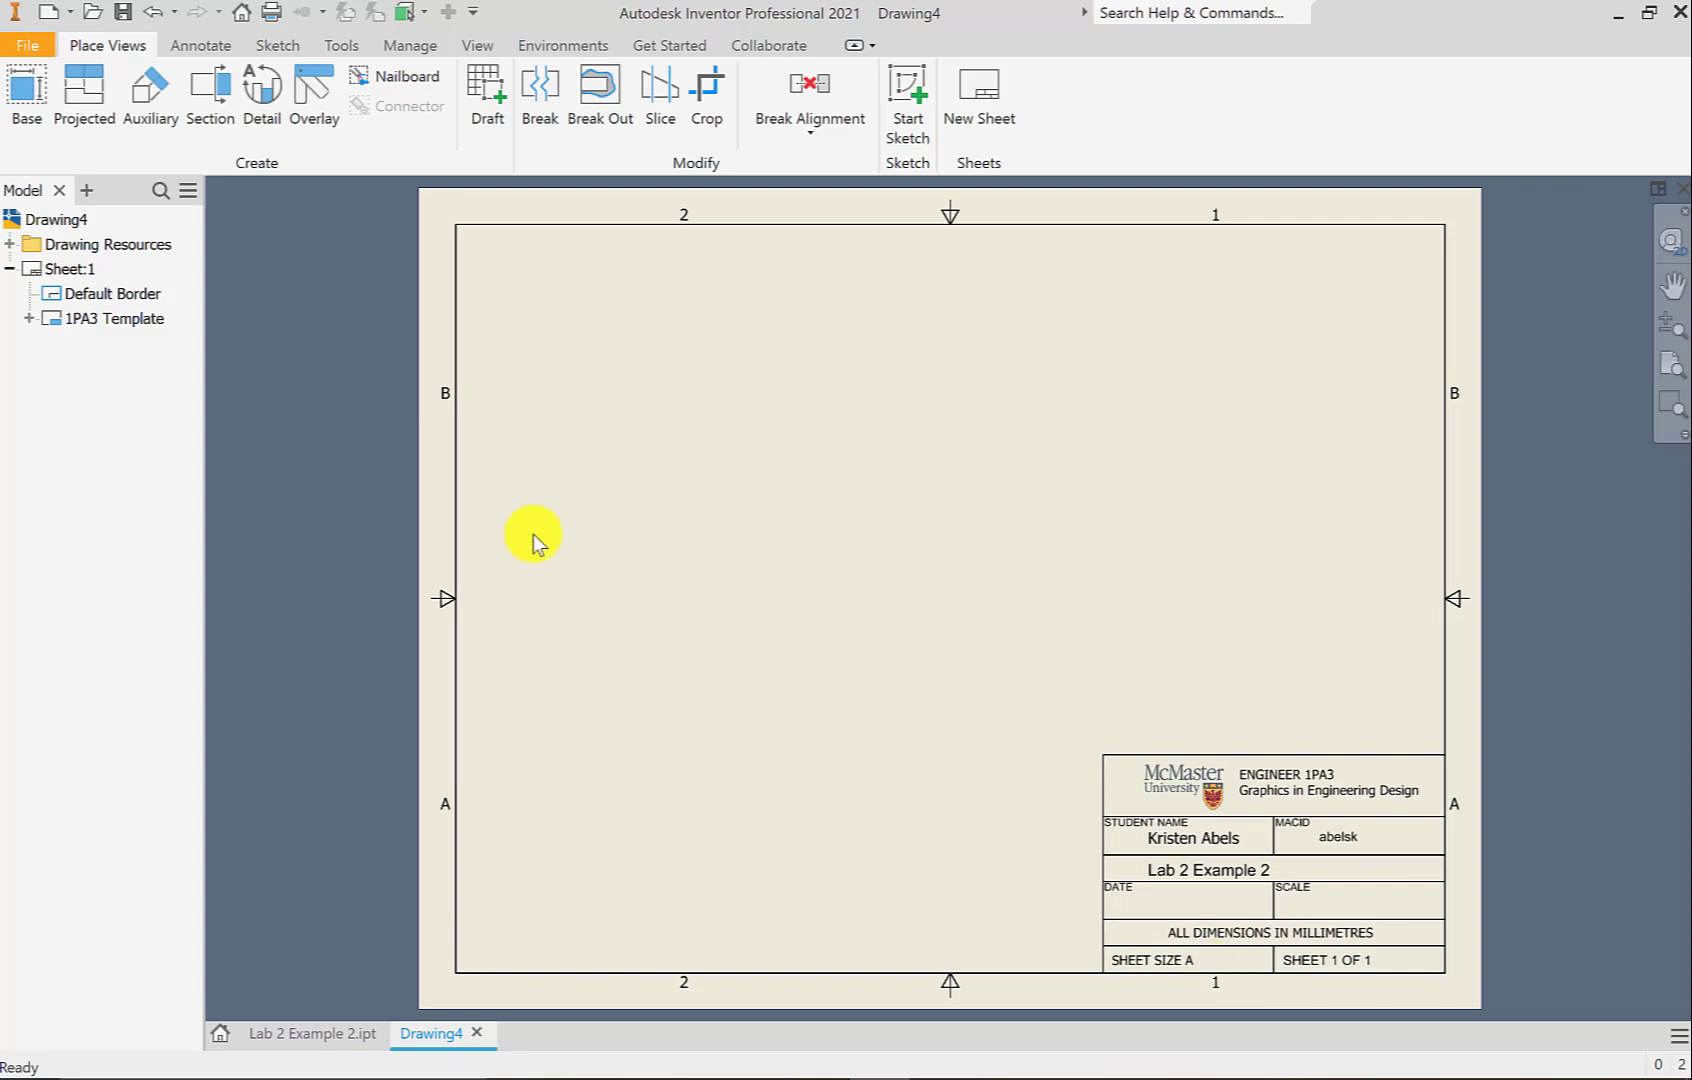
pyautogui.click(40, 243)
# Edit Sheet:1 to change its size from A to B
pyautogui.click(56, 270)
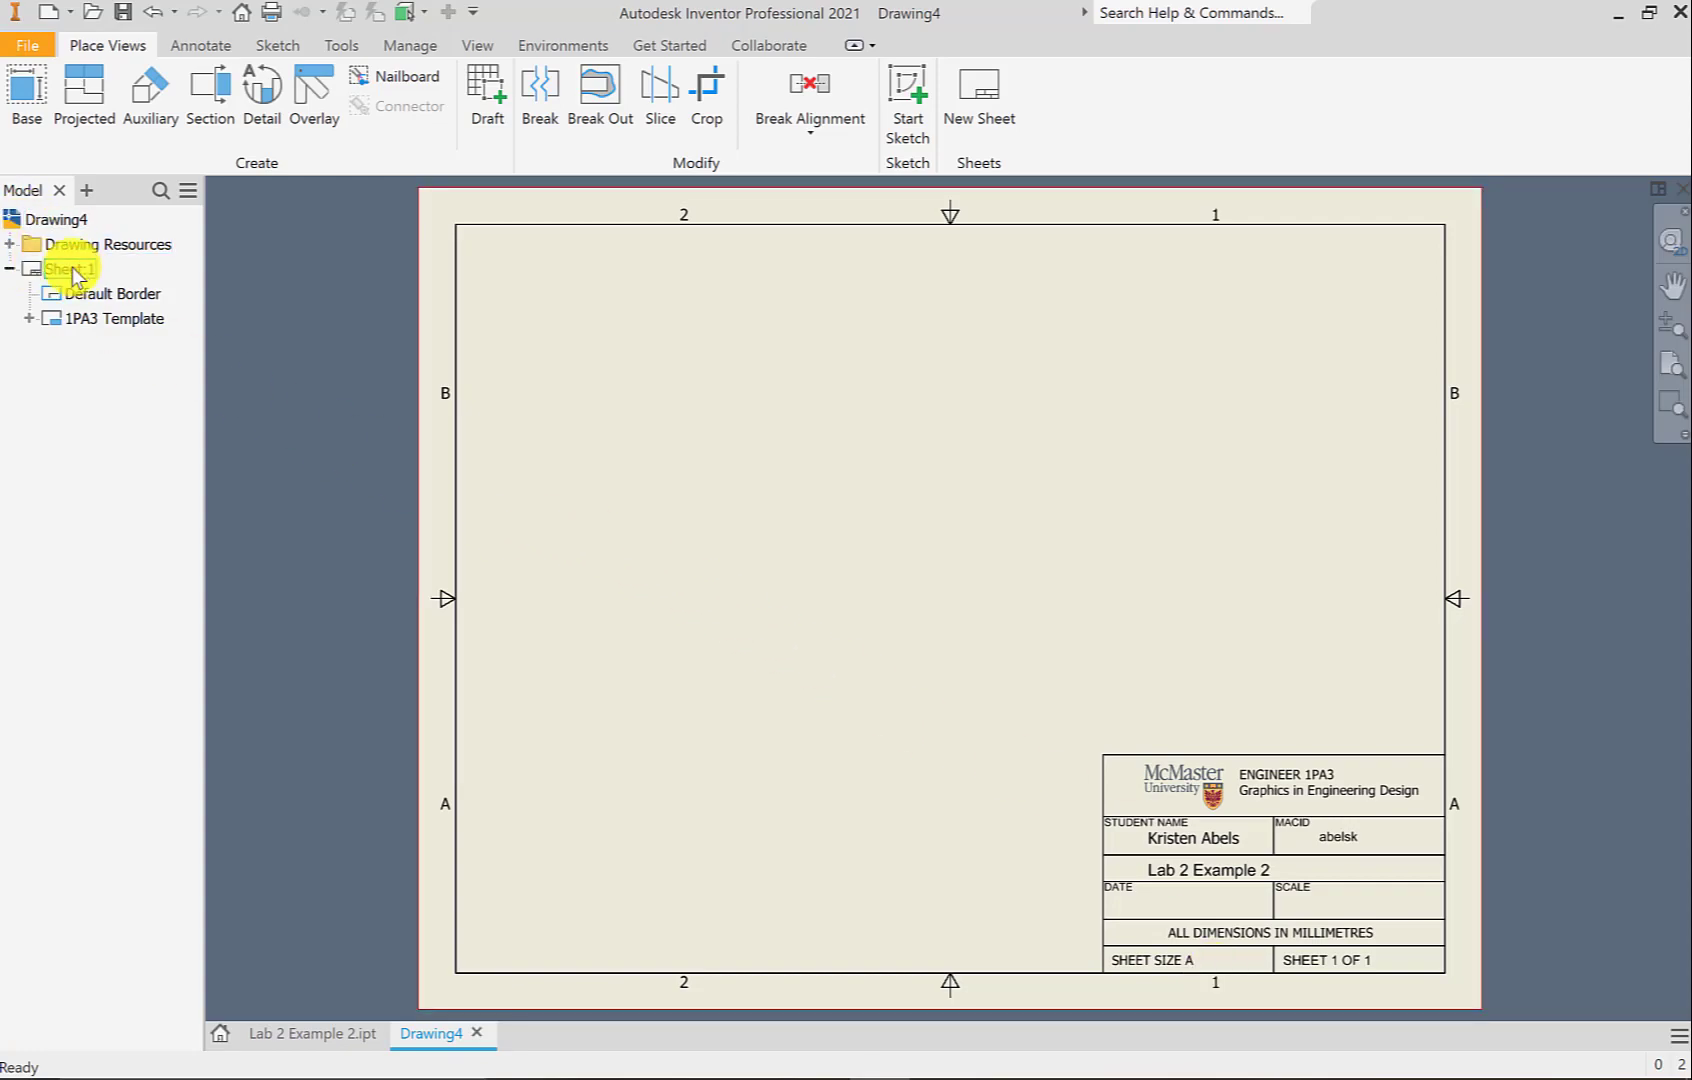
pyautogui.rightClick(67, 276)
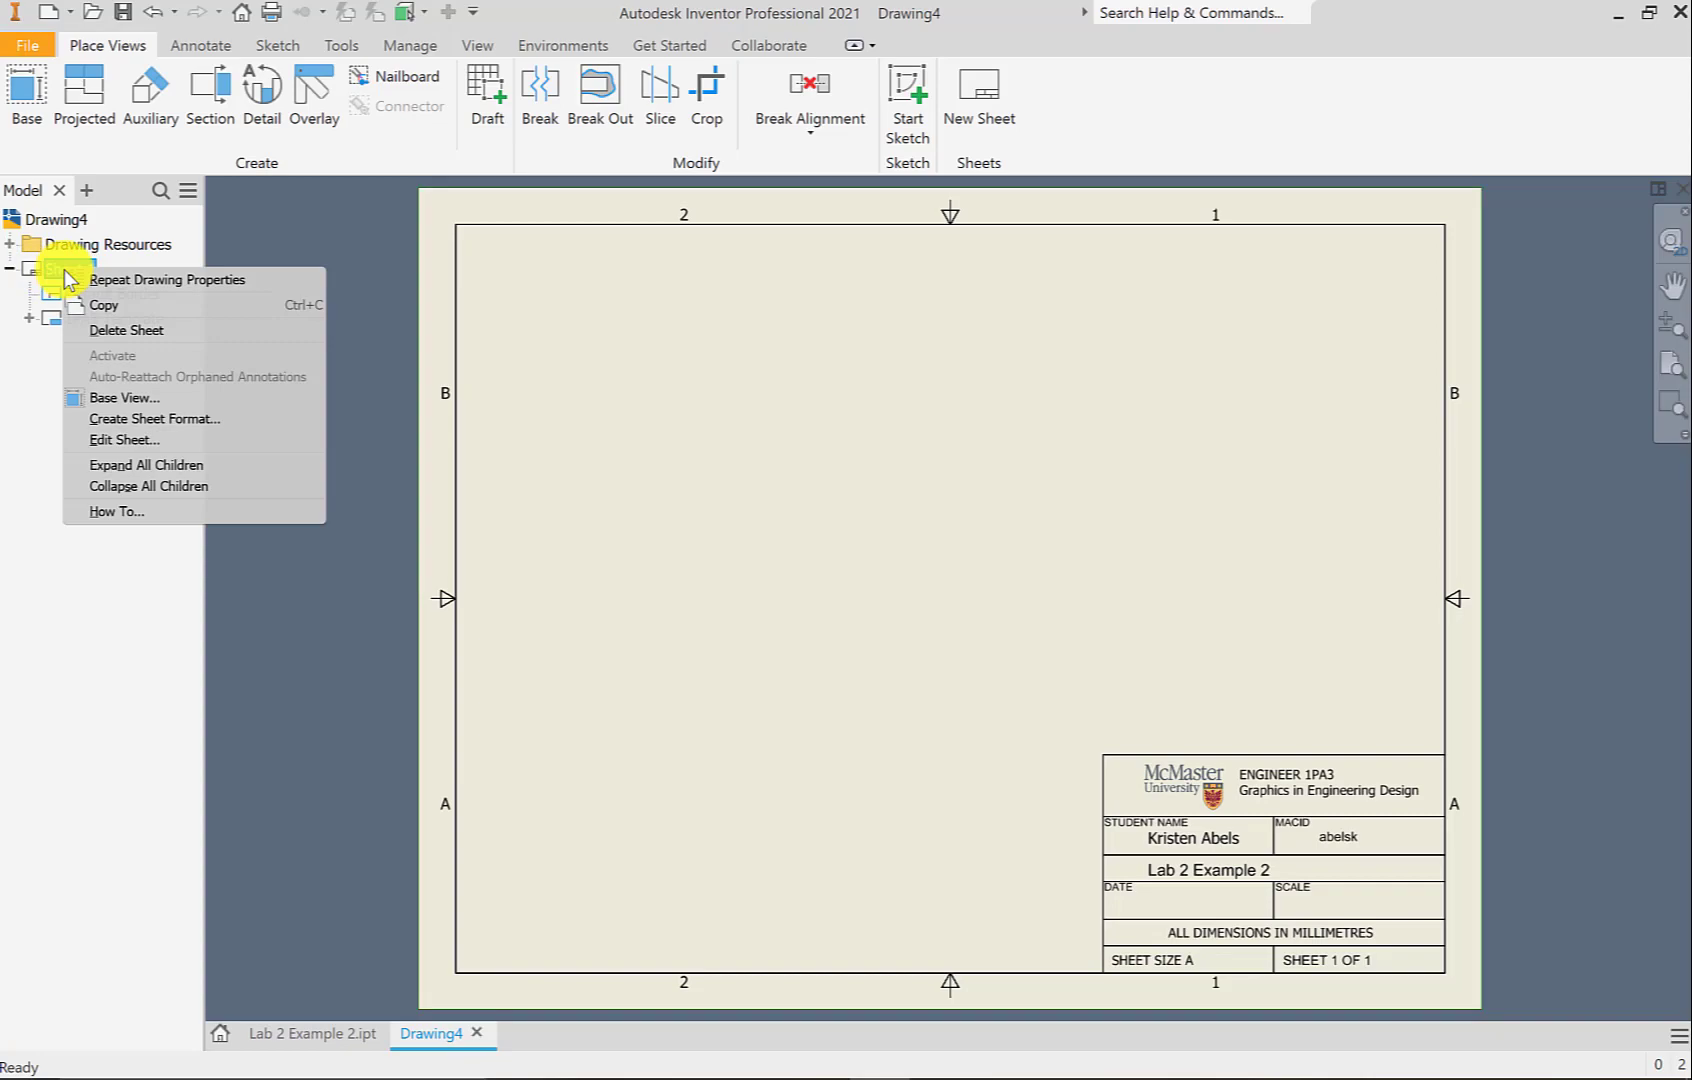
pyautogui.click(124, 439)
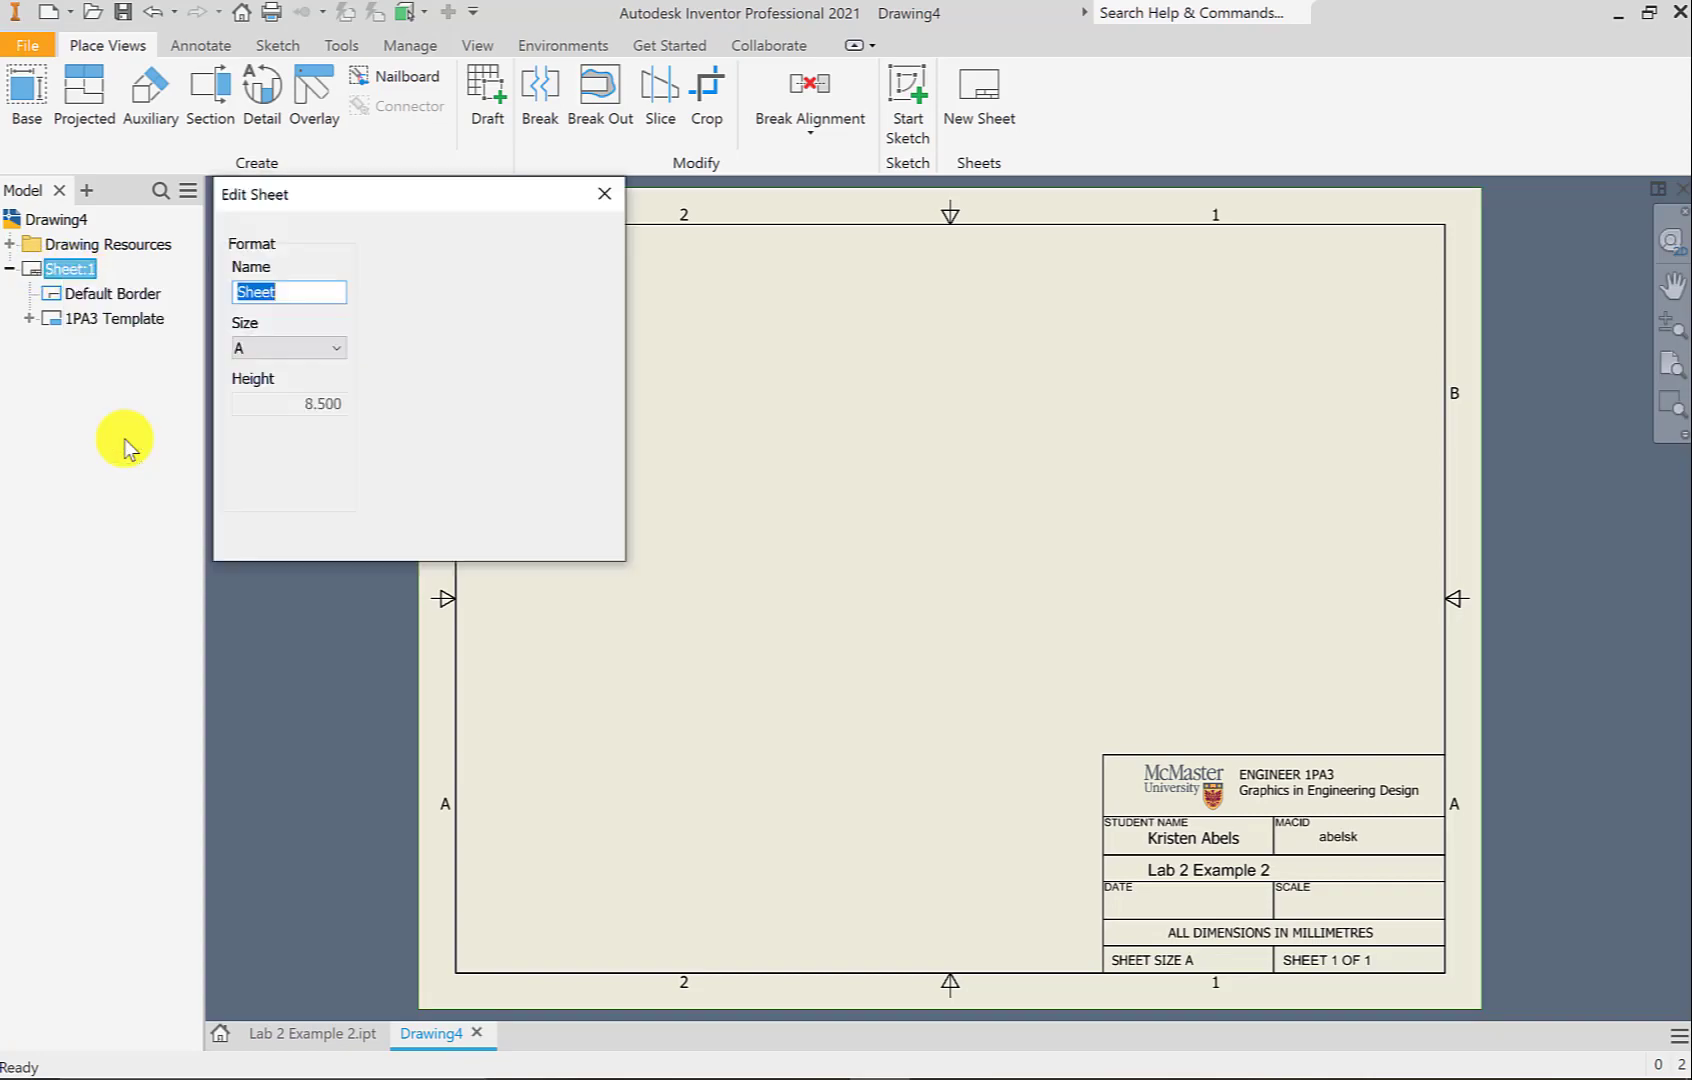
pyautogui.click(304, 352)
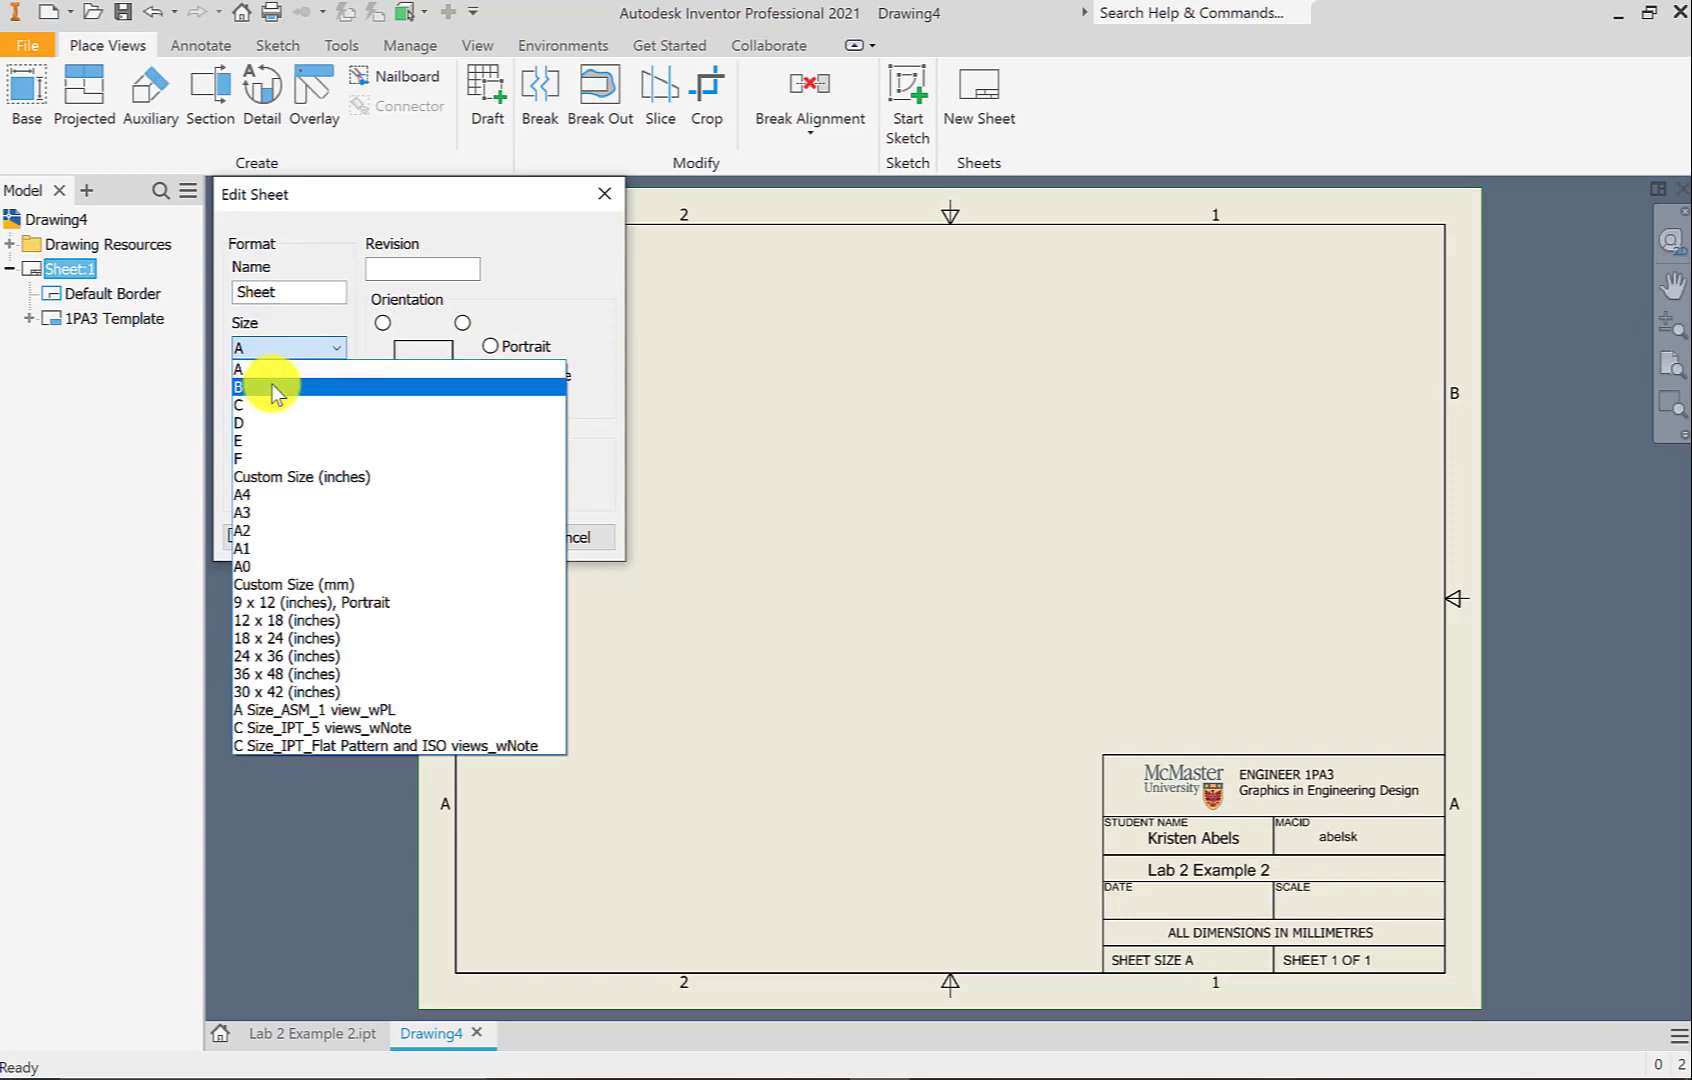
pyautogui.click(274, 380)
pyautogui.click(446, 536)
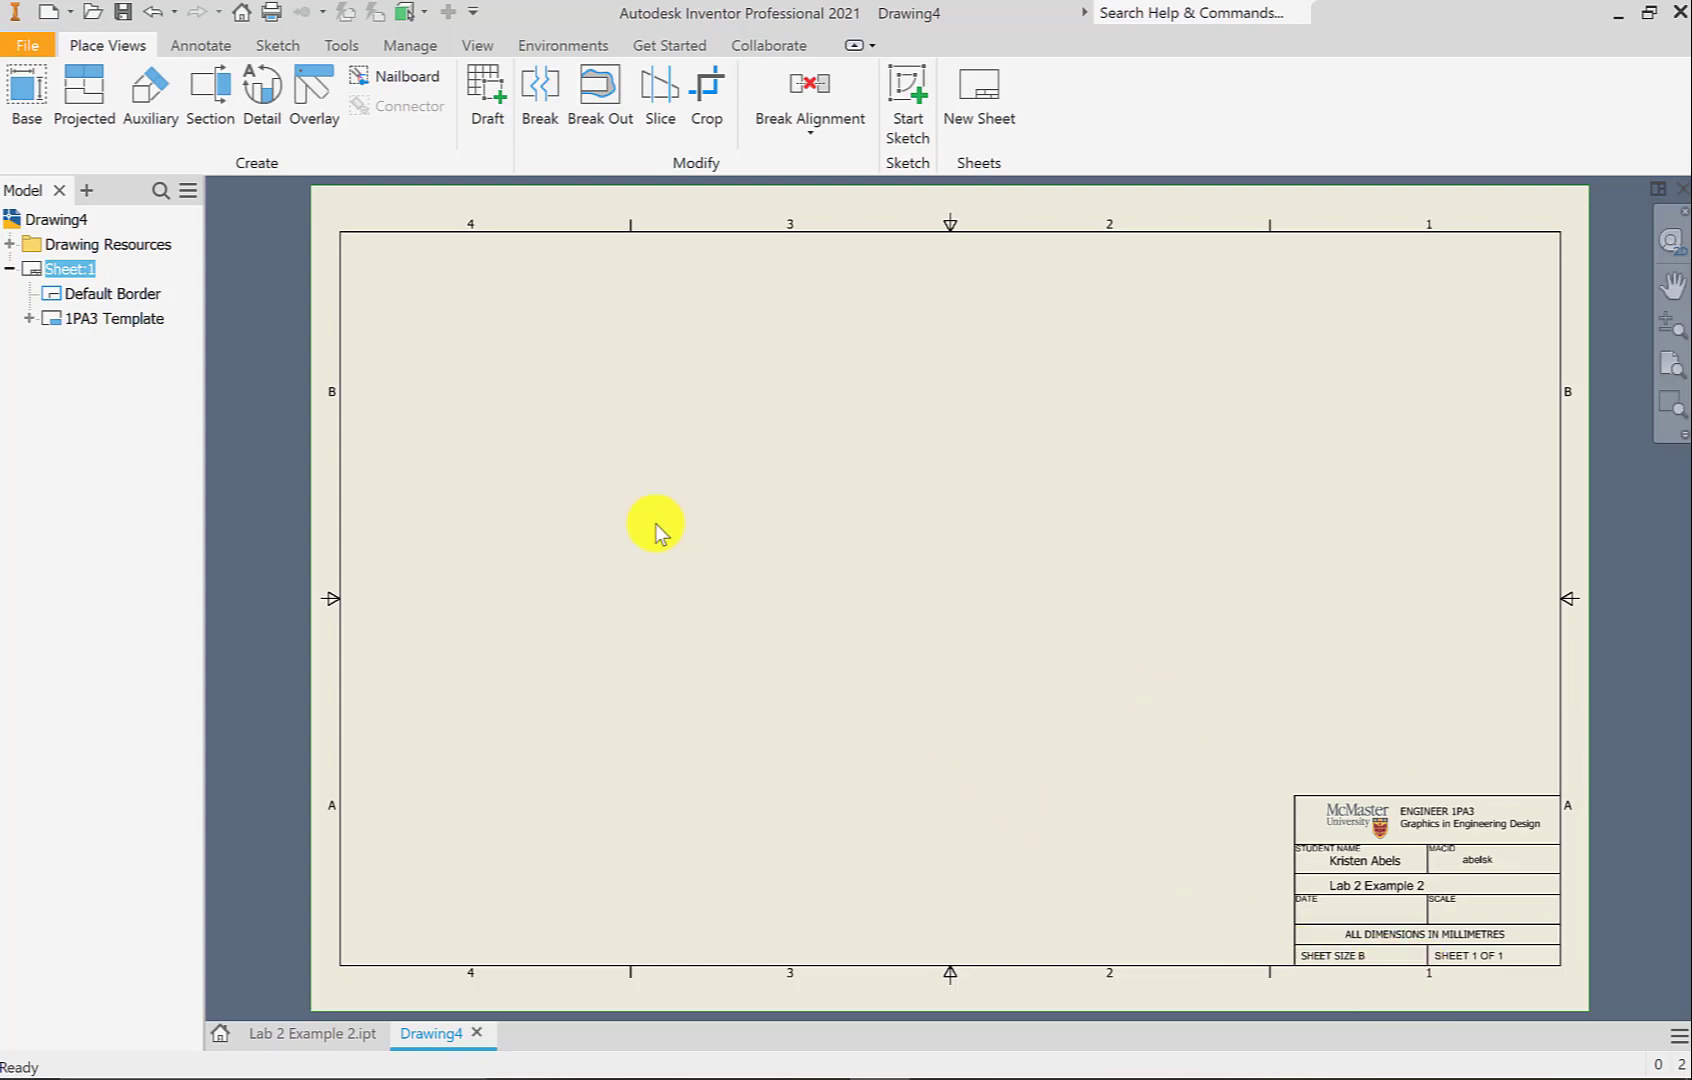
# Place a Hidden Line base front view at scale 3/4 in the lower left of the sheet
pyautogui.click(25, 102)
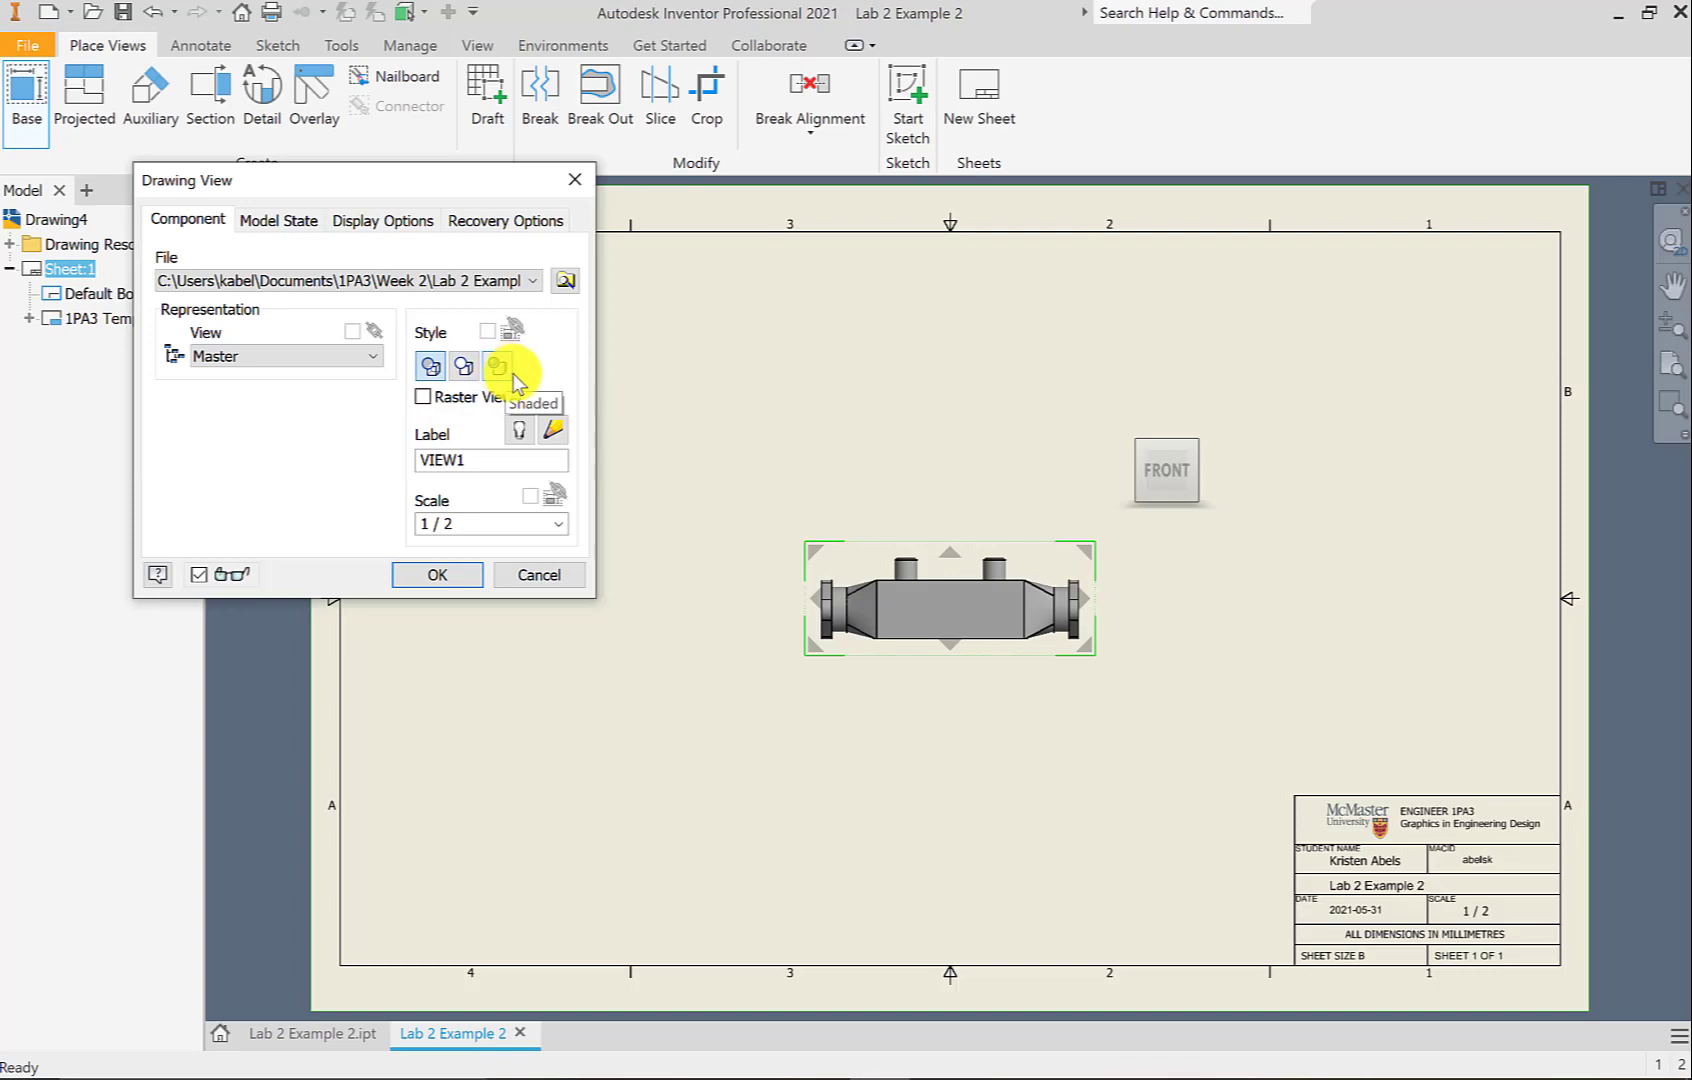
pyautogui.click(433, 366)
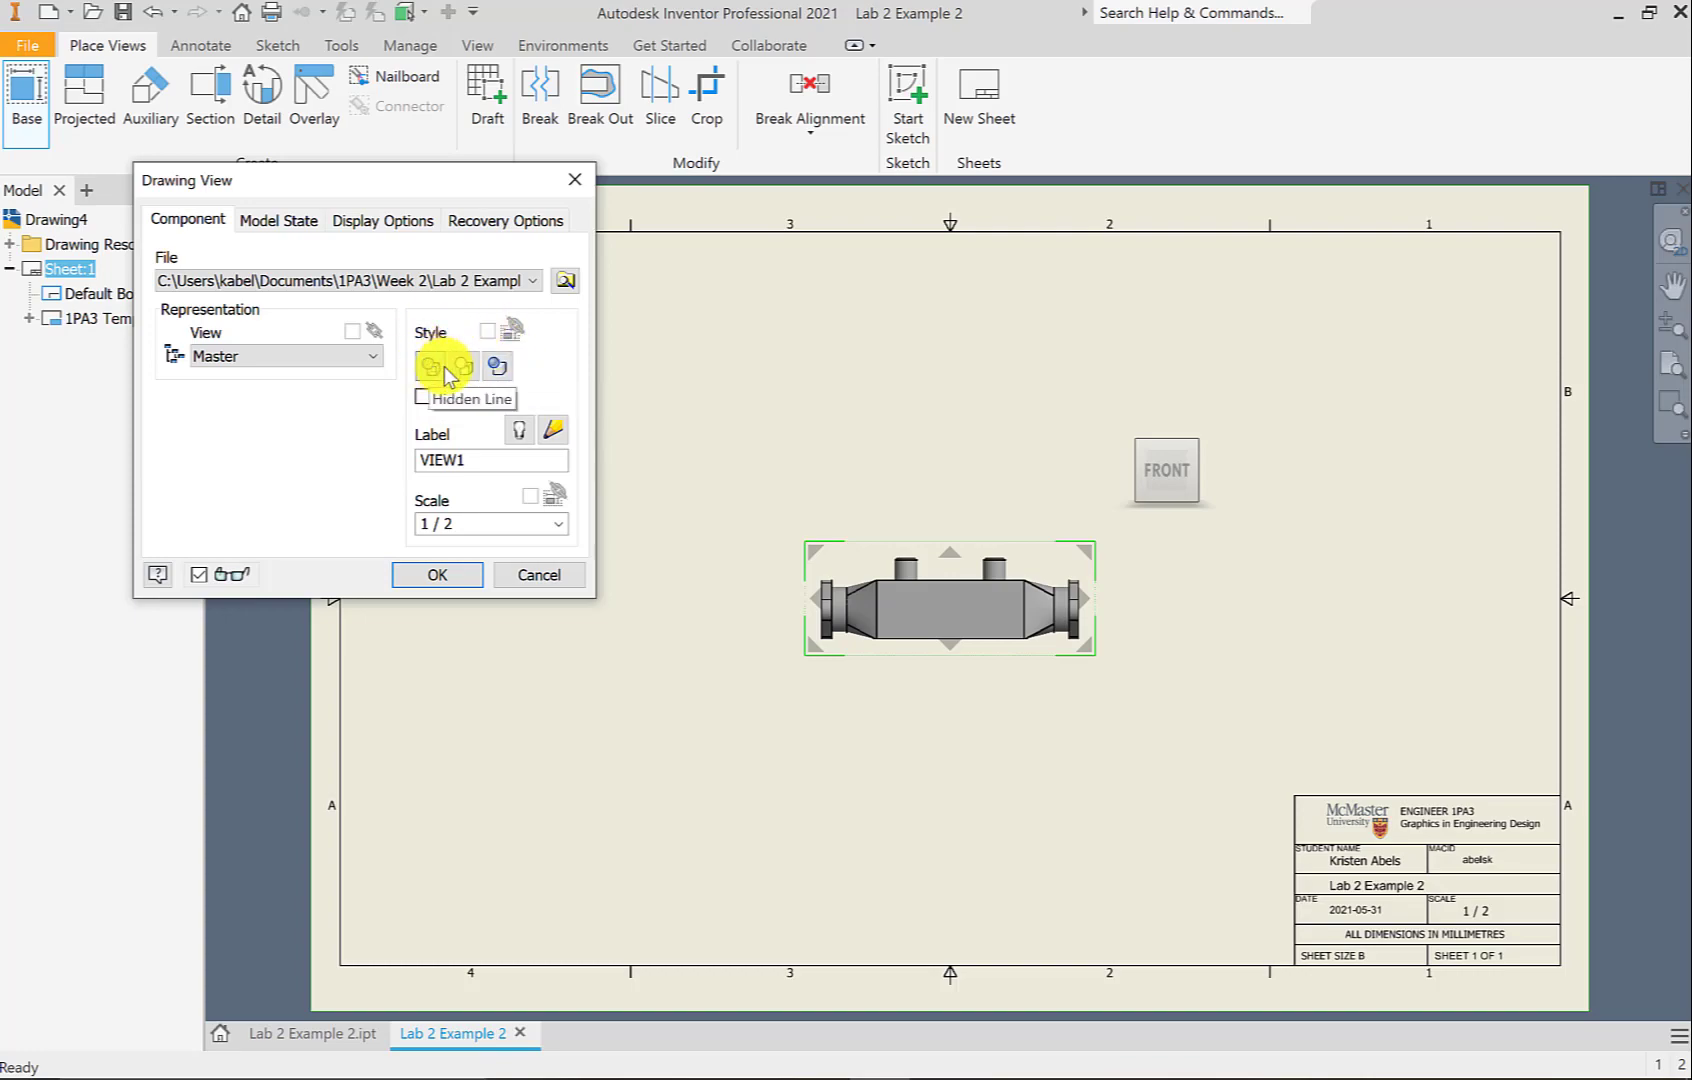
pyautogui.doubleClick(469, 523)
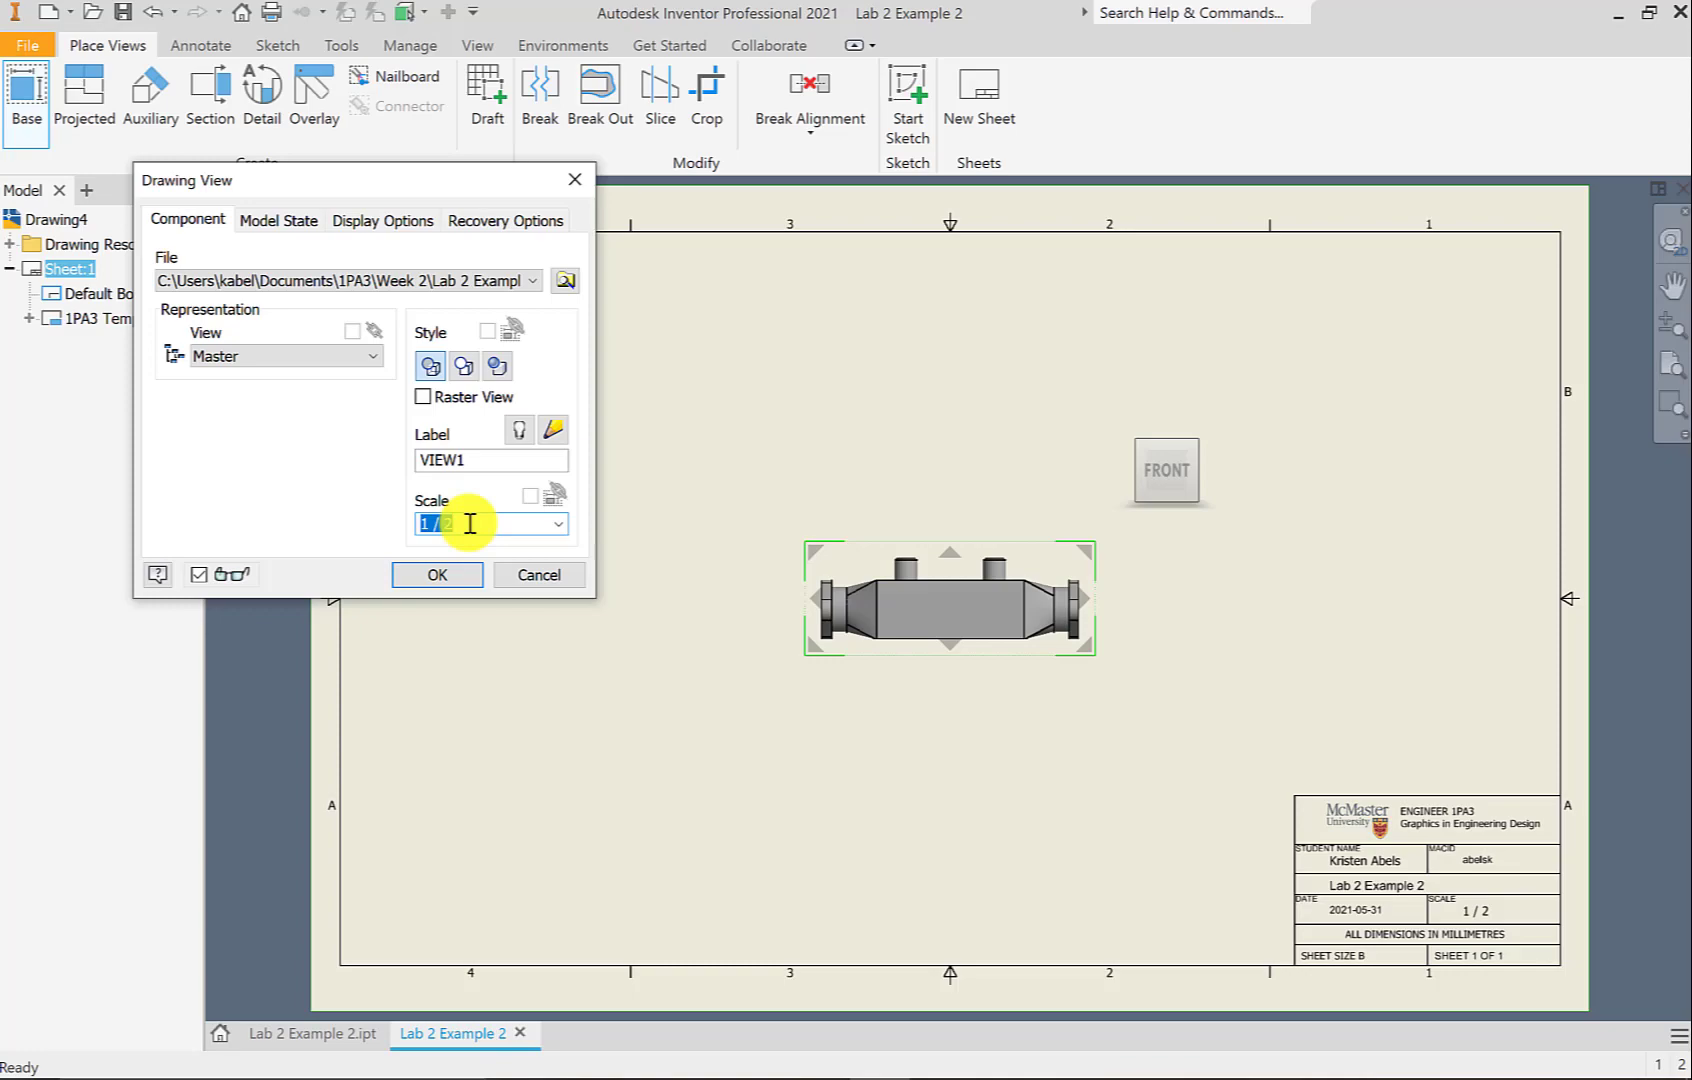
pyautogui.write('3/4')
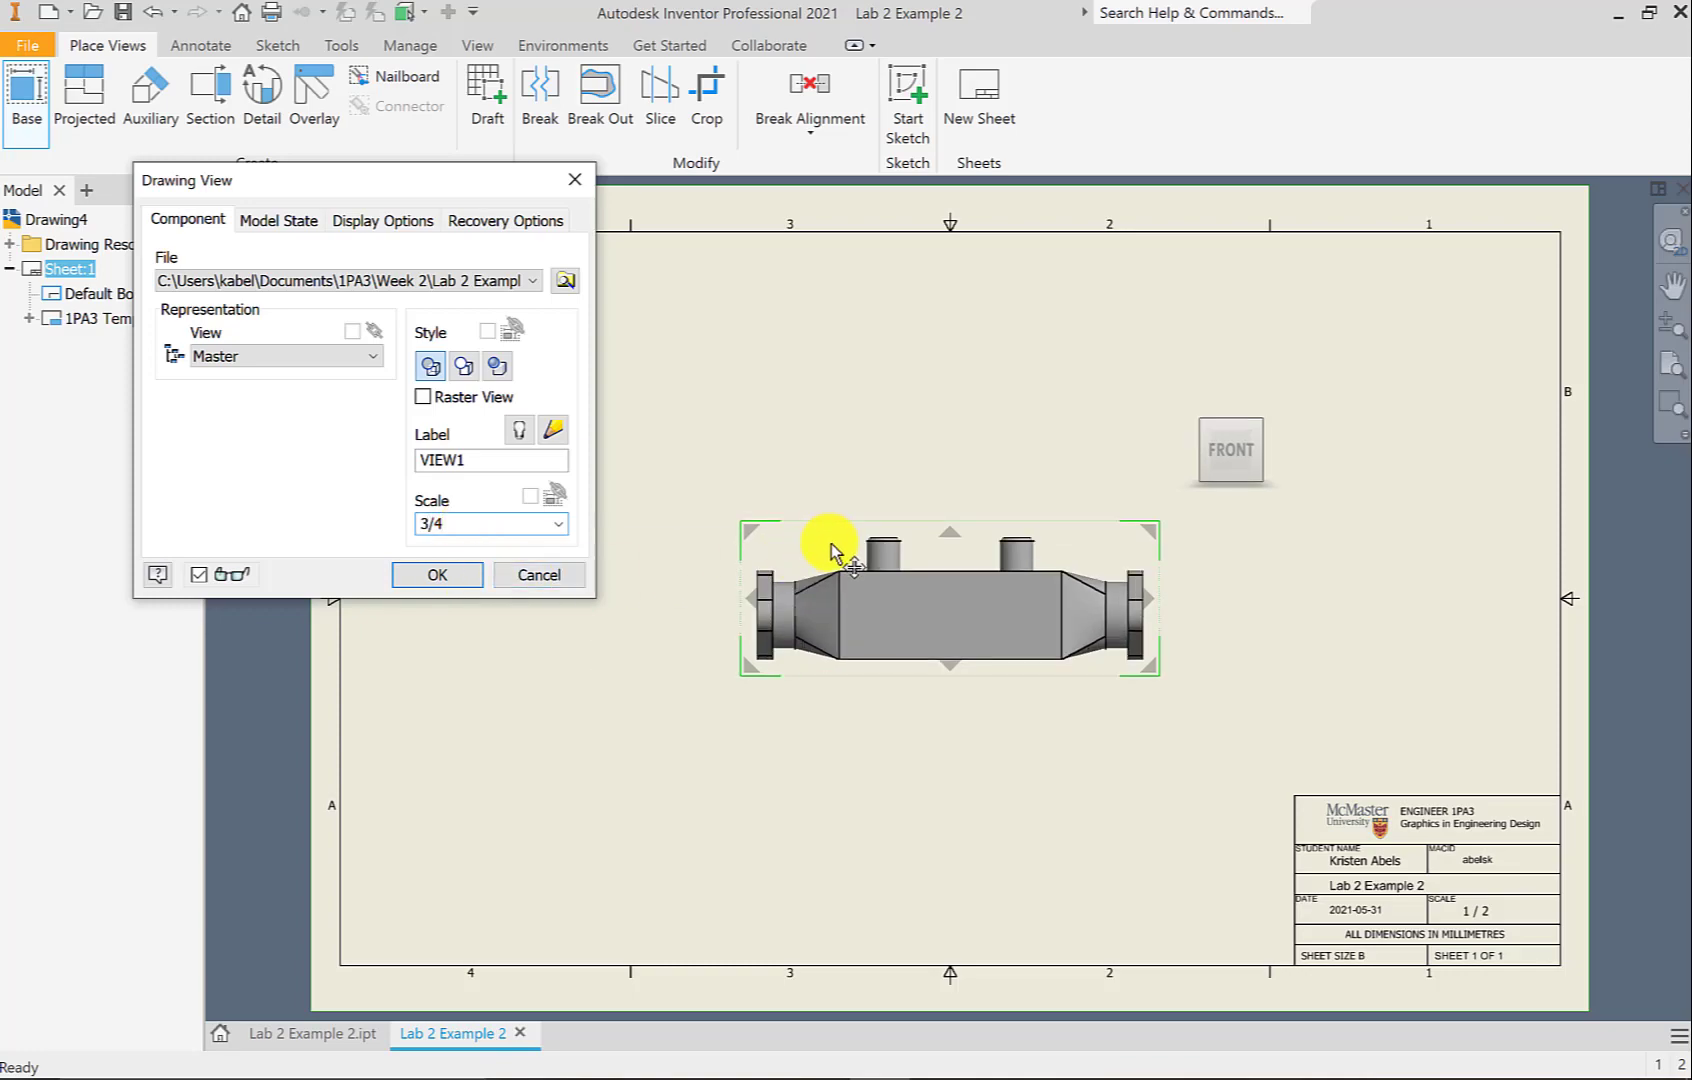
pyautogui.click(805, 560)
pyautogui.moveTo(805, 560)
pyautogui.mouseDown()
pyautogui.moveTo(492, 668)
pyautogui.moveTo(486, 640)
pyautogui.mouseUp()
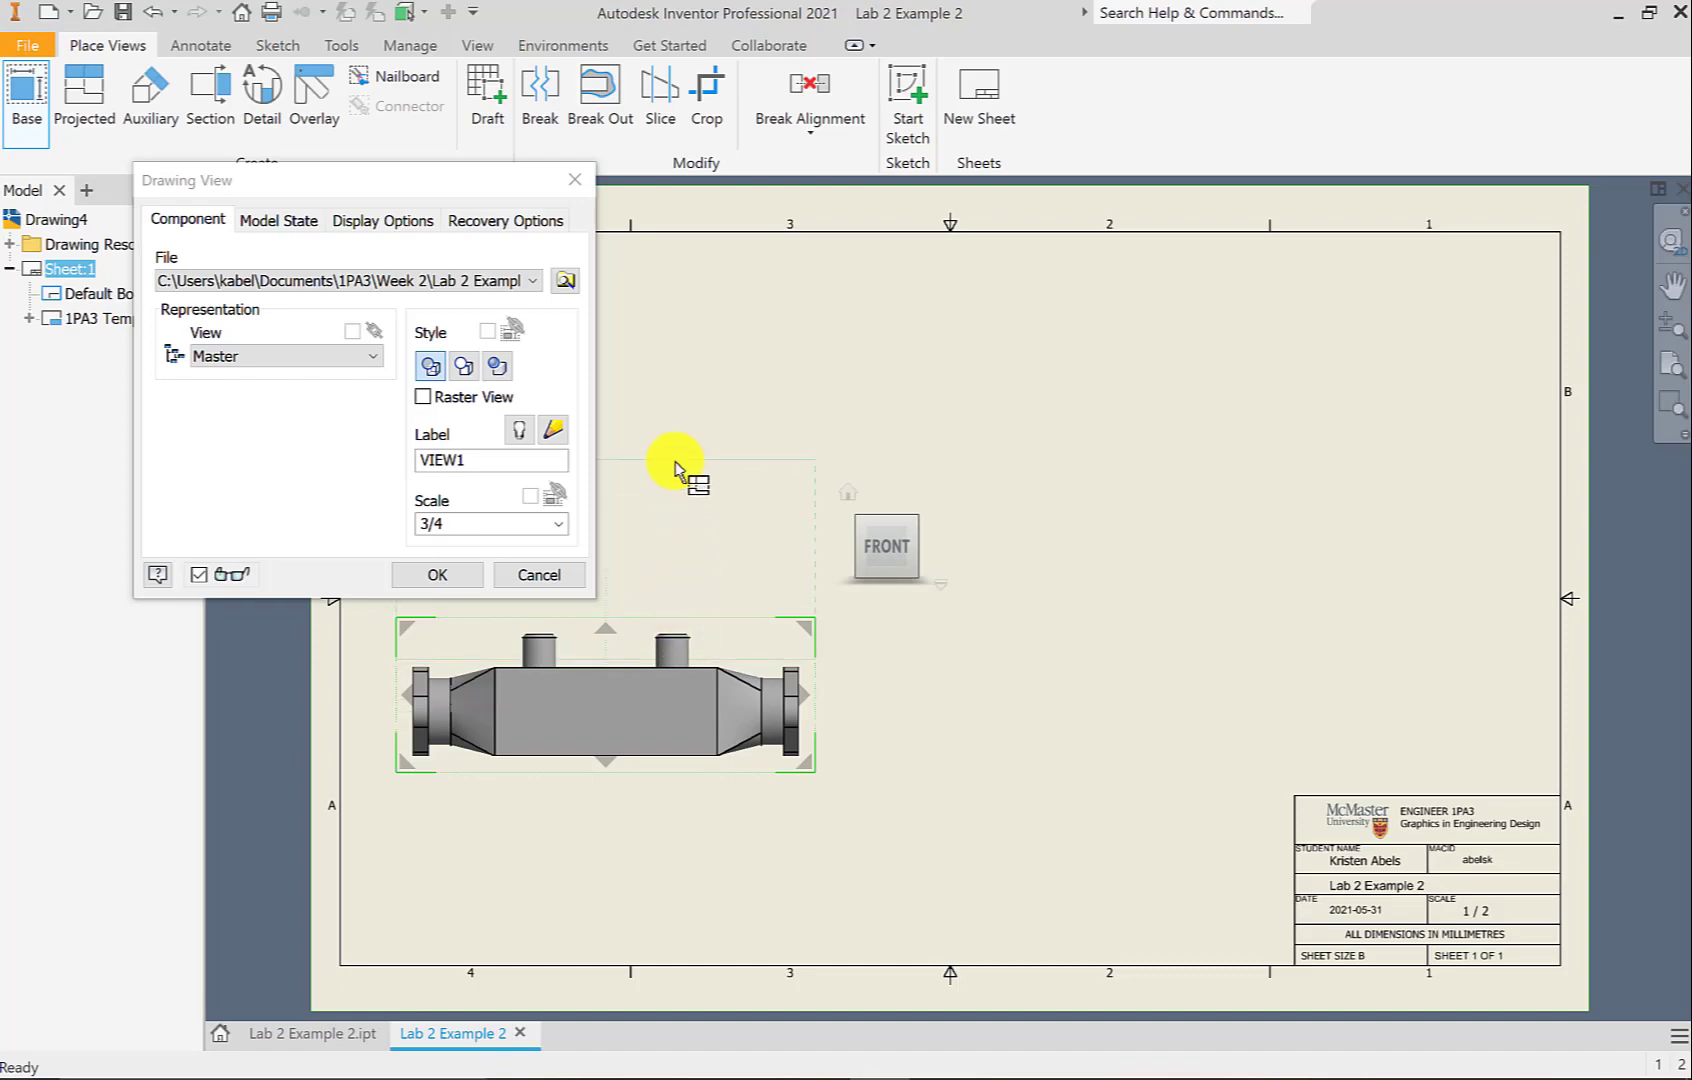
# Project top, side and isometric views from the front view, then nudge the top view down
pyautogui.click(673, 362)
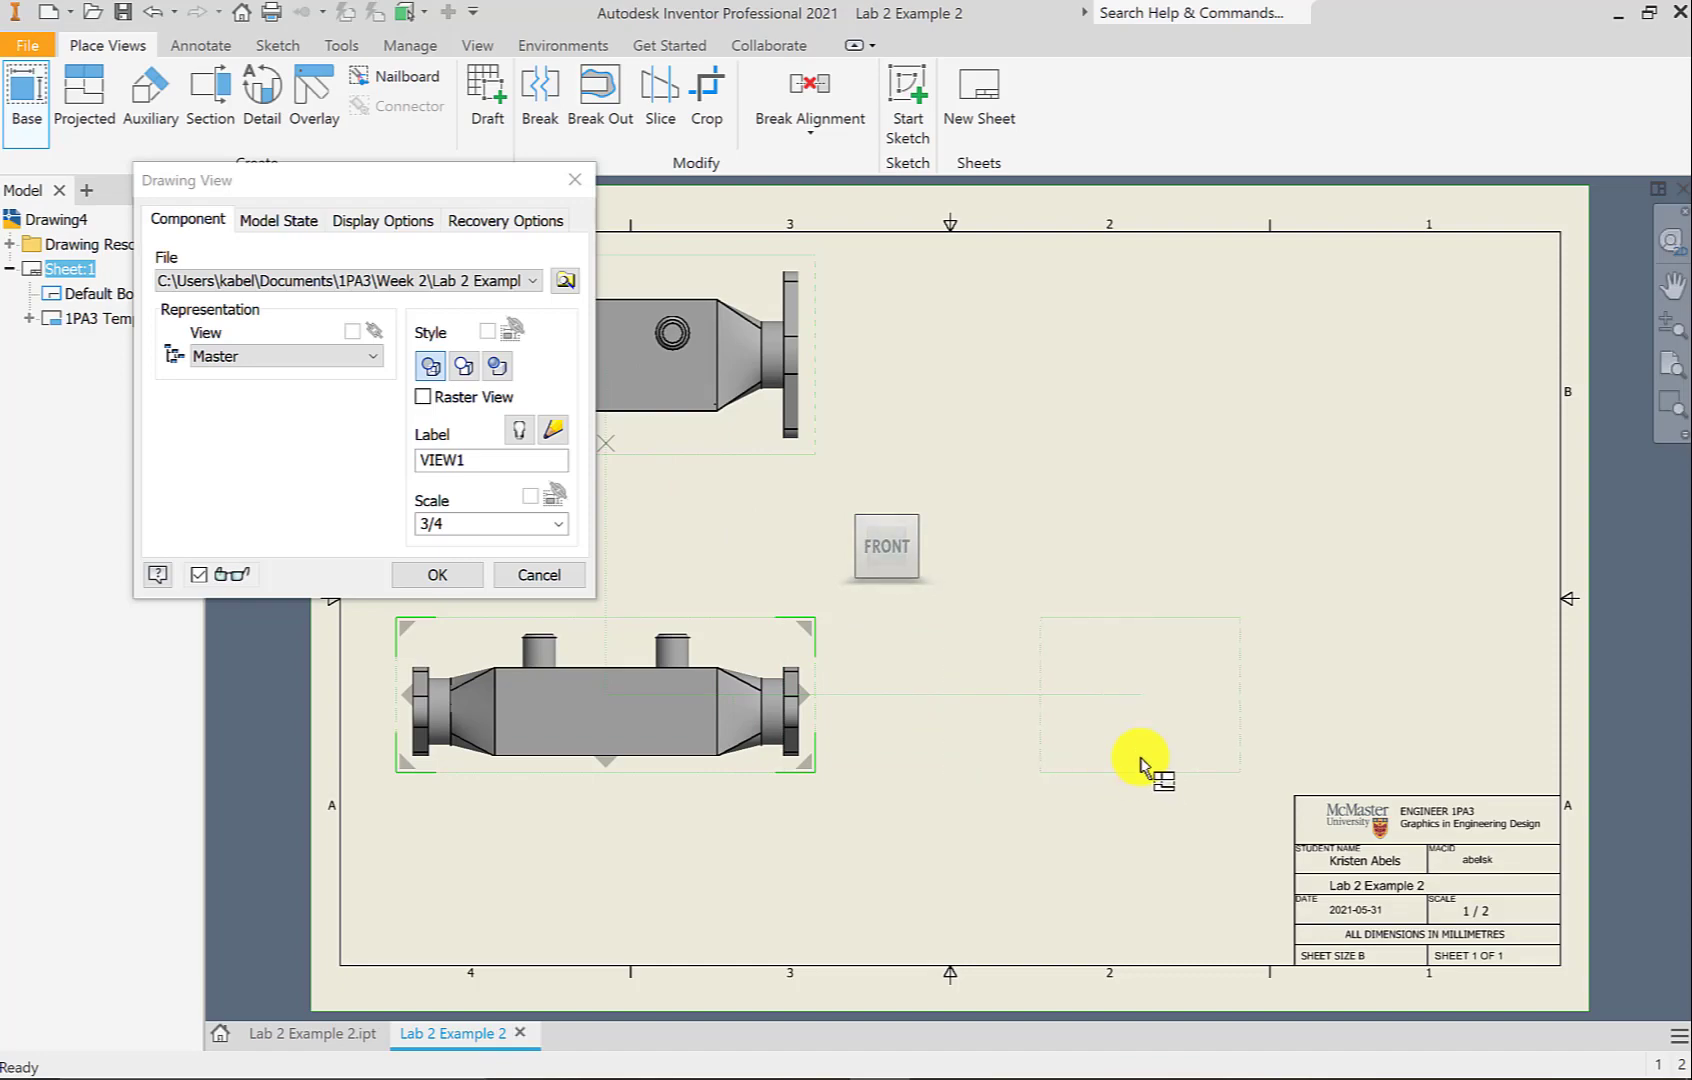
pyautogui.click(1140, 760)
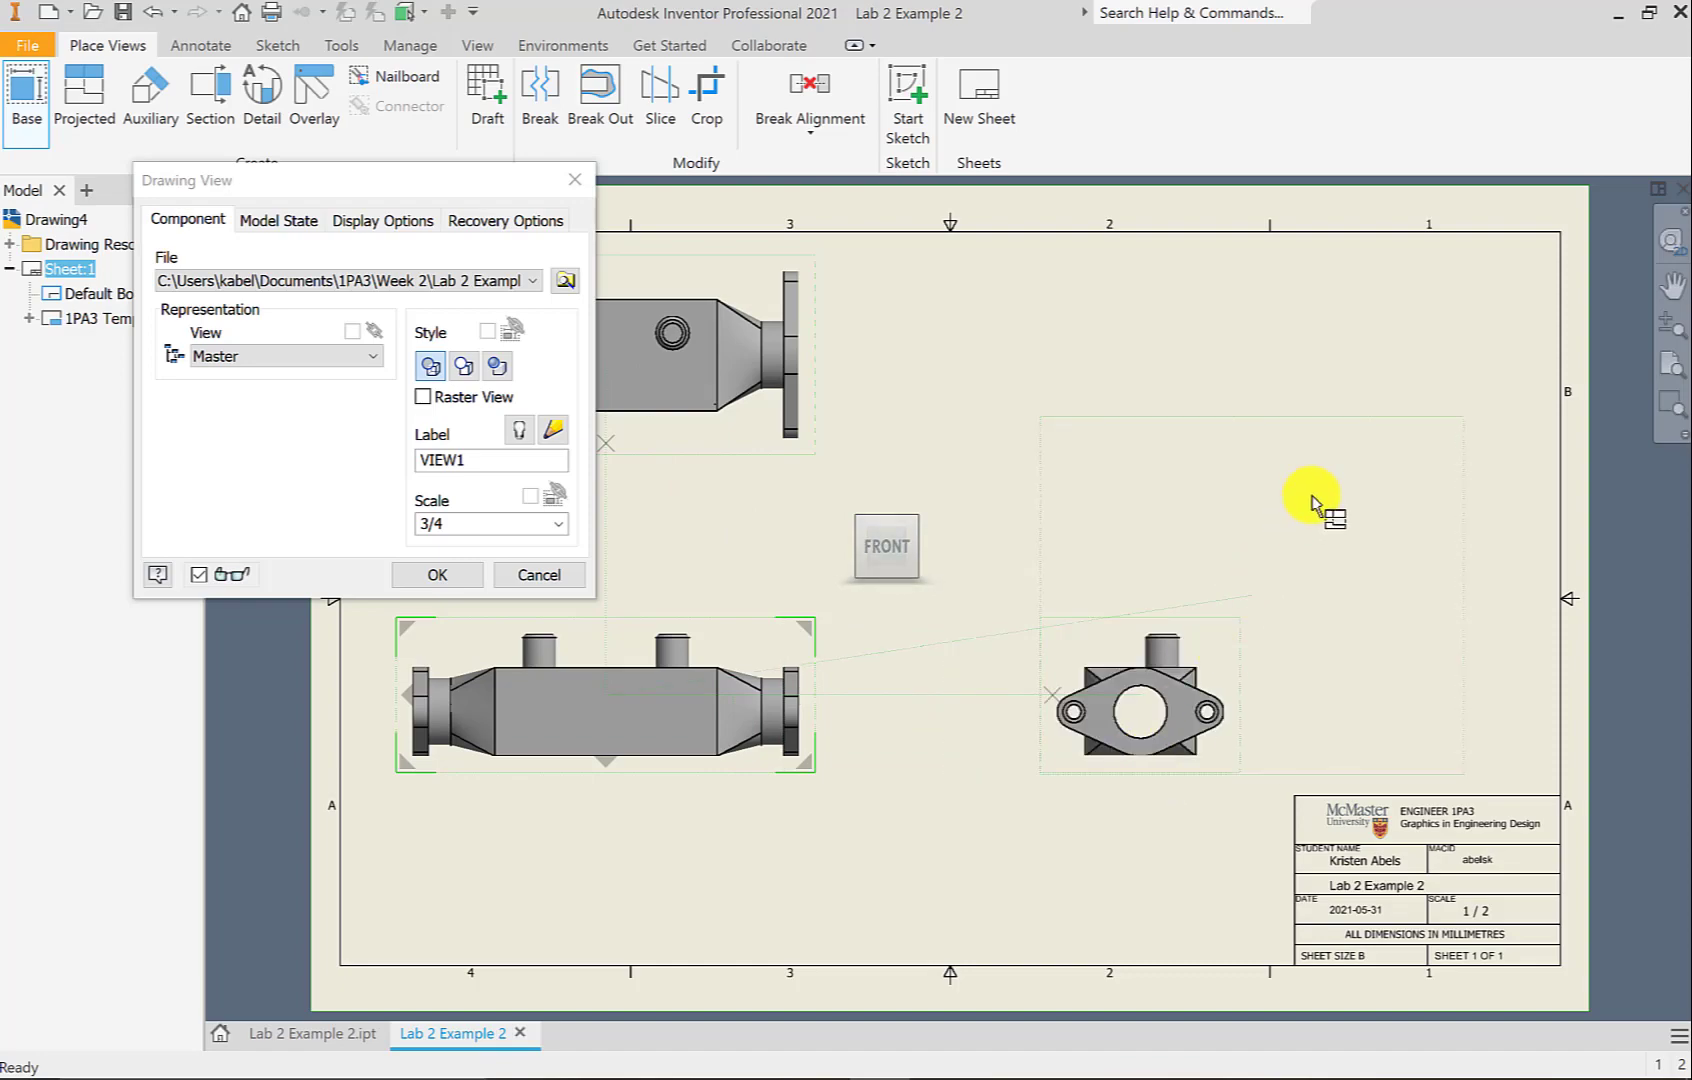
pyautogui.click(1312, 411)
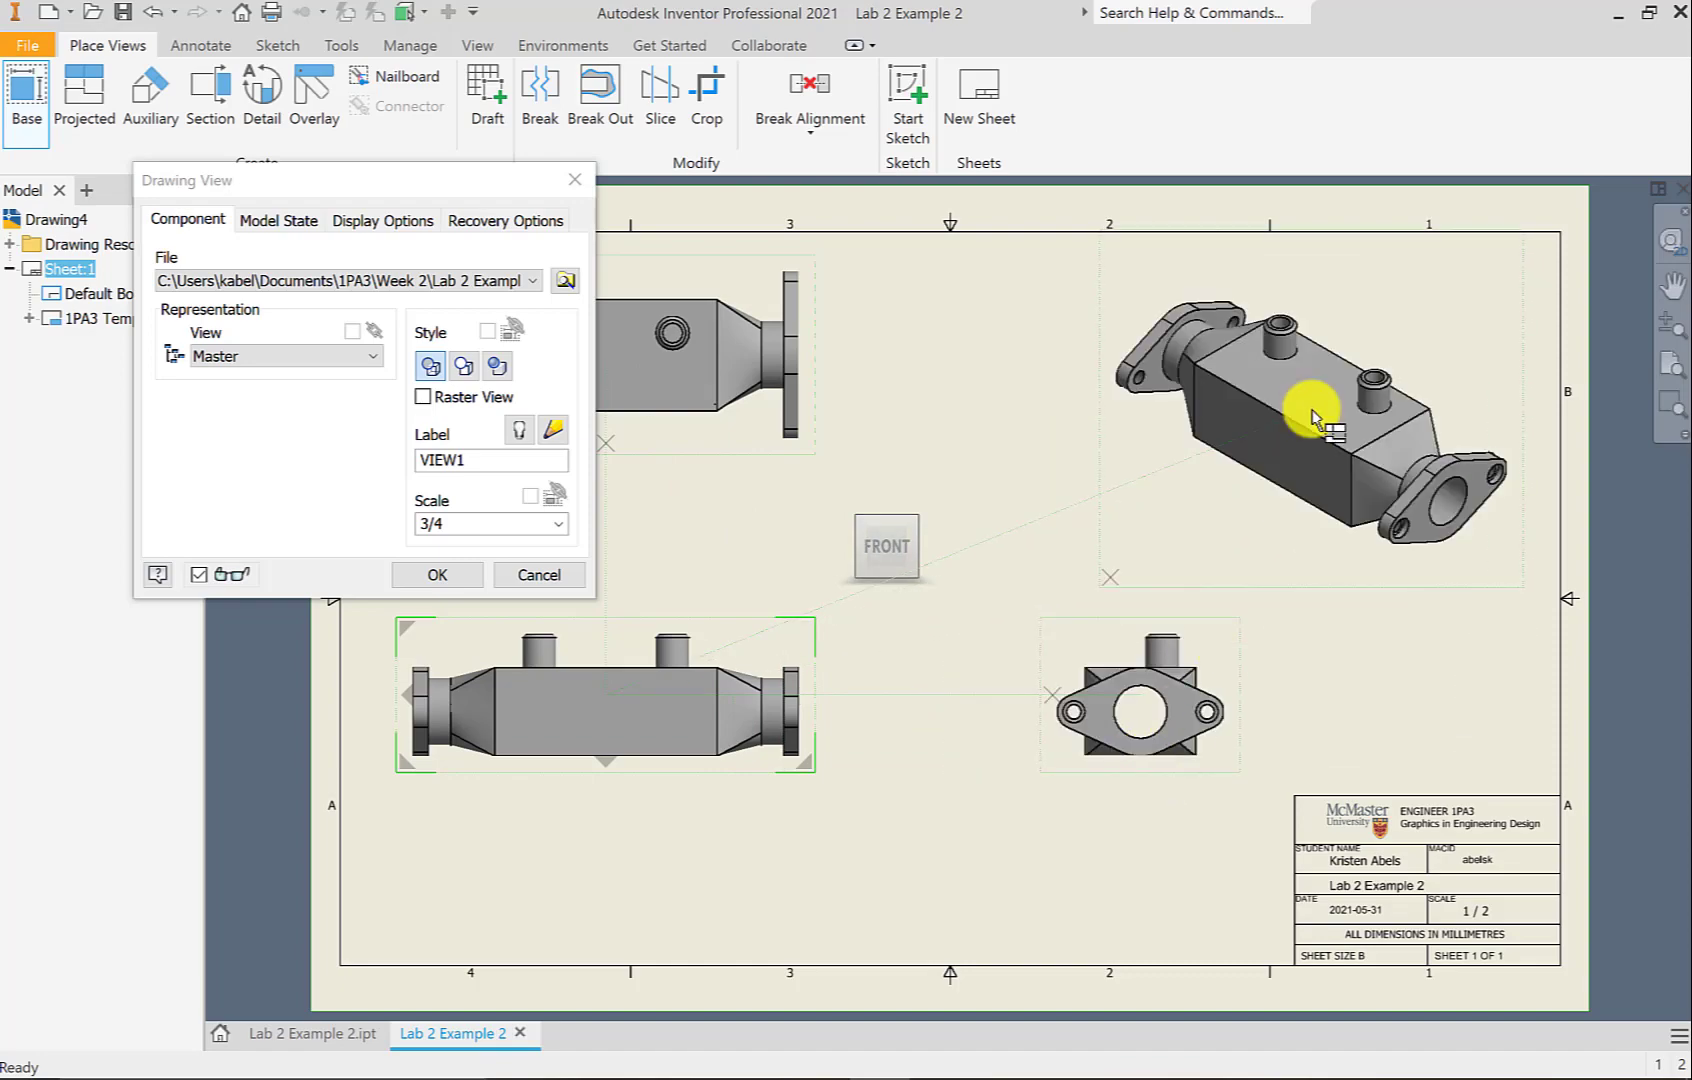
pyautogui.click(437, 578)
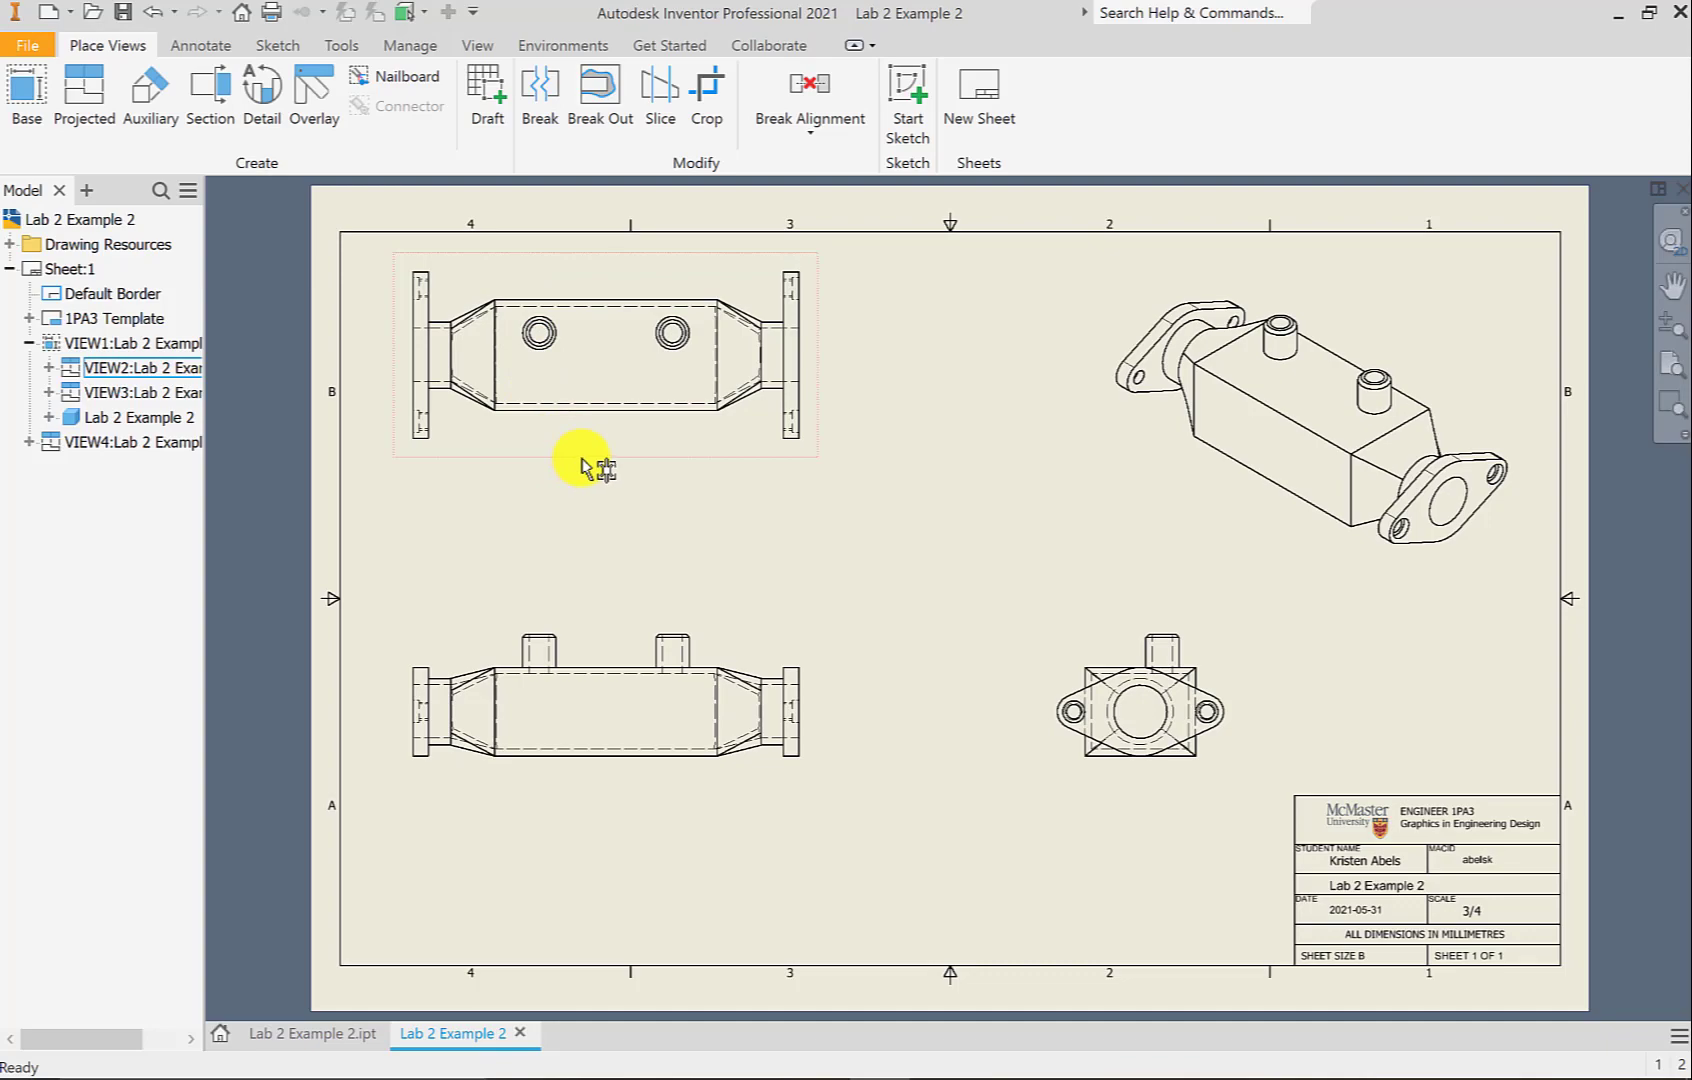
pyautogui.moveTo(568, 467); pyautogui.dragTo(580, 493)
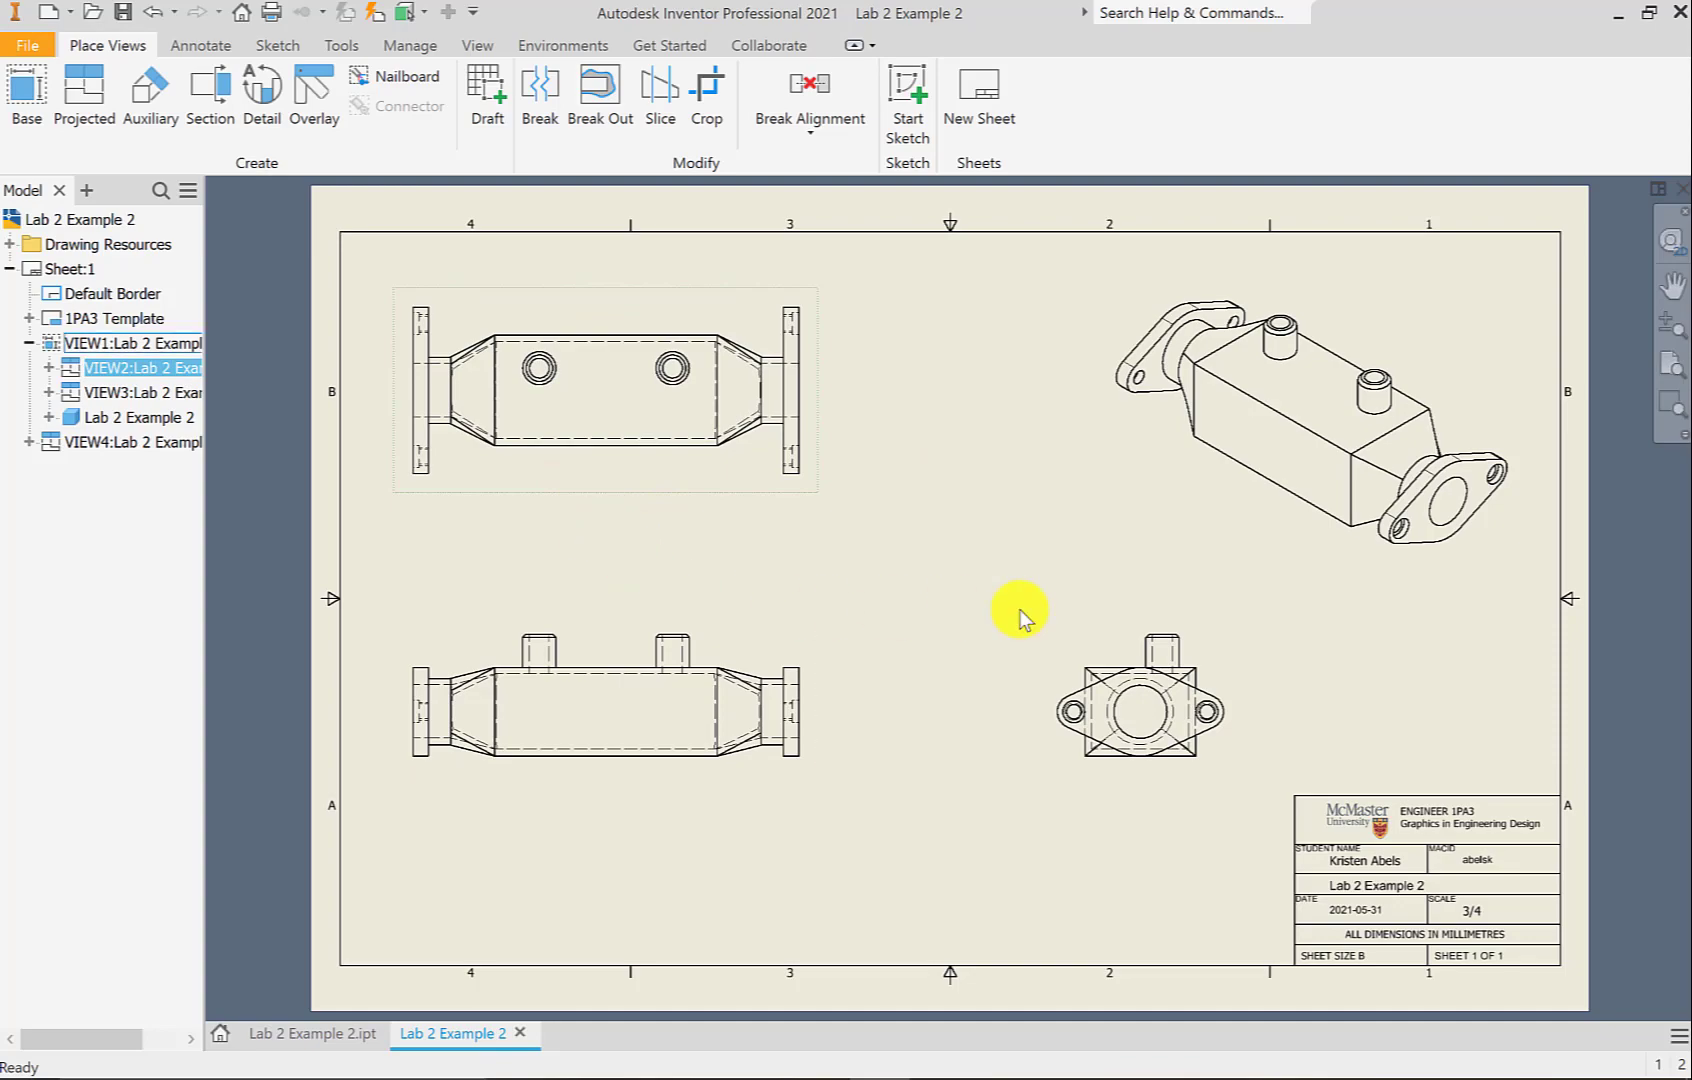
# Switch the isometric view (VIEW4) to the Shaded style
pyautogui.click(1288, 556)
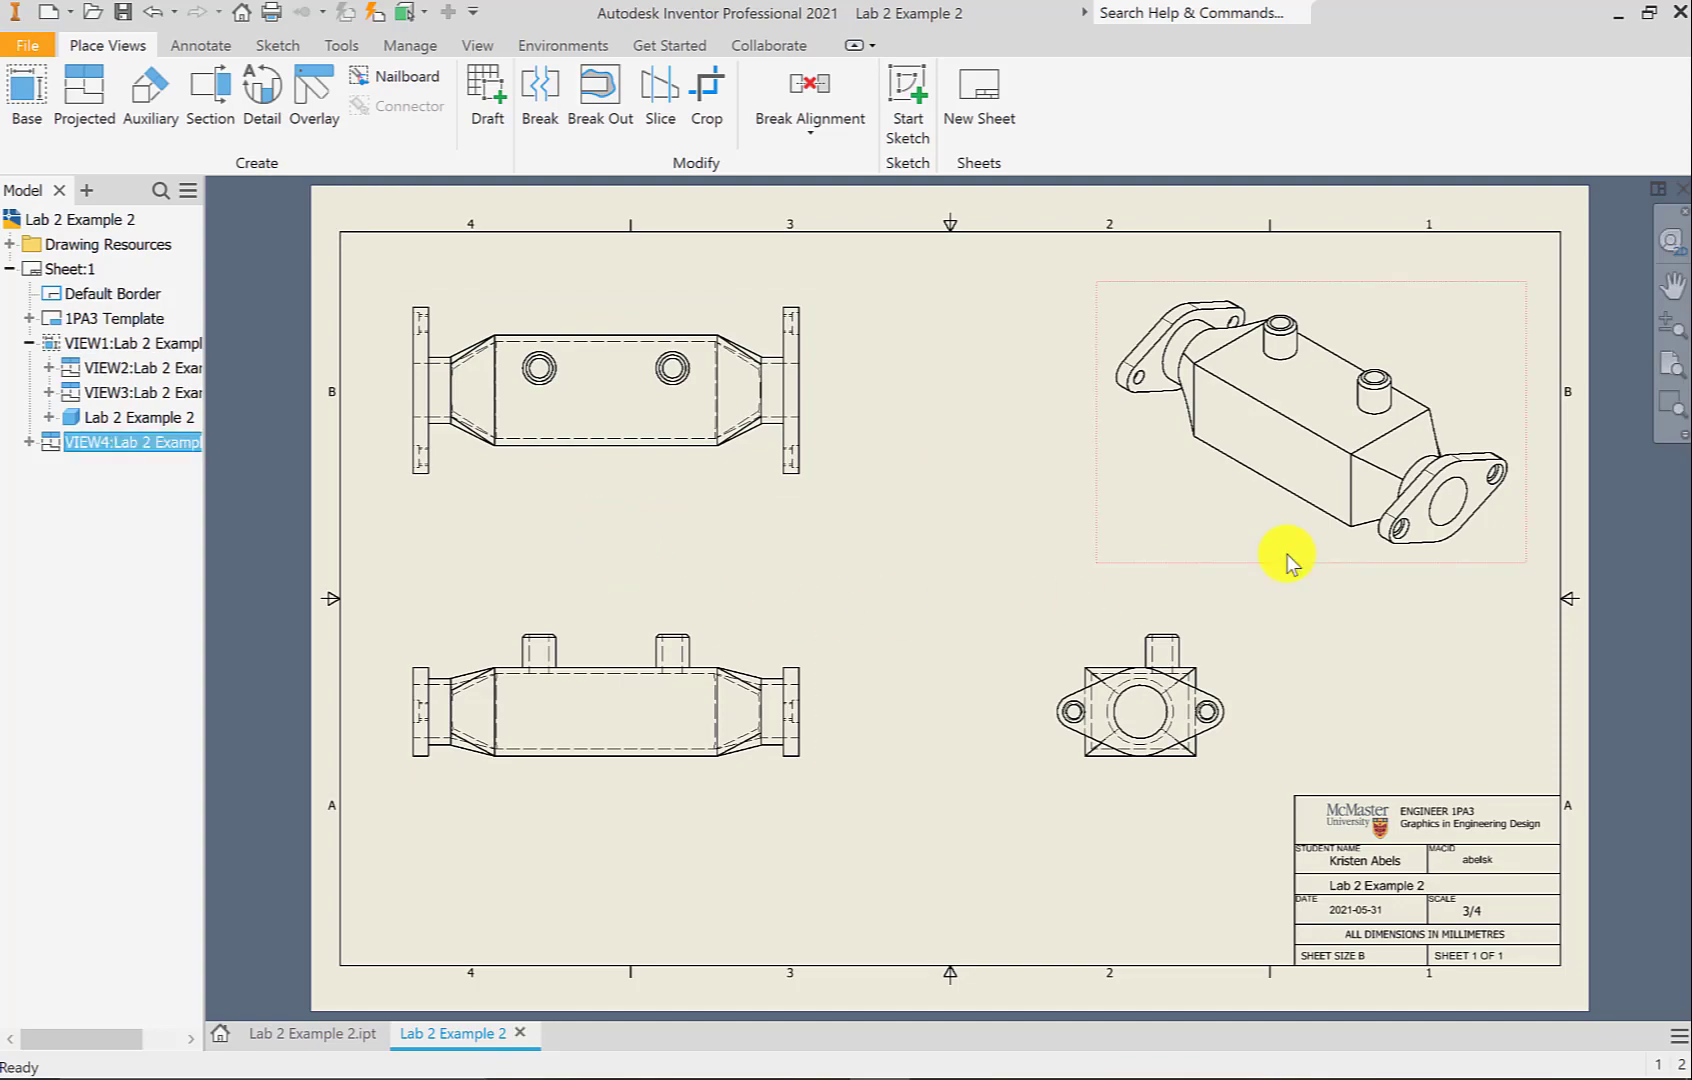
pyautogui.rightClick(1288, 554)
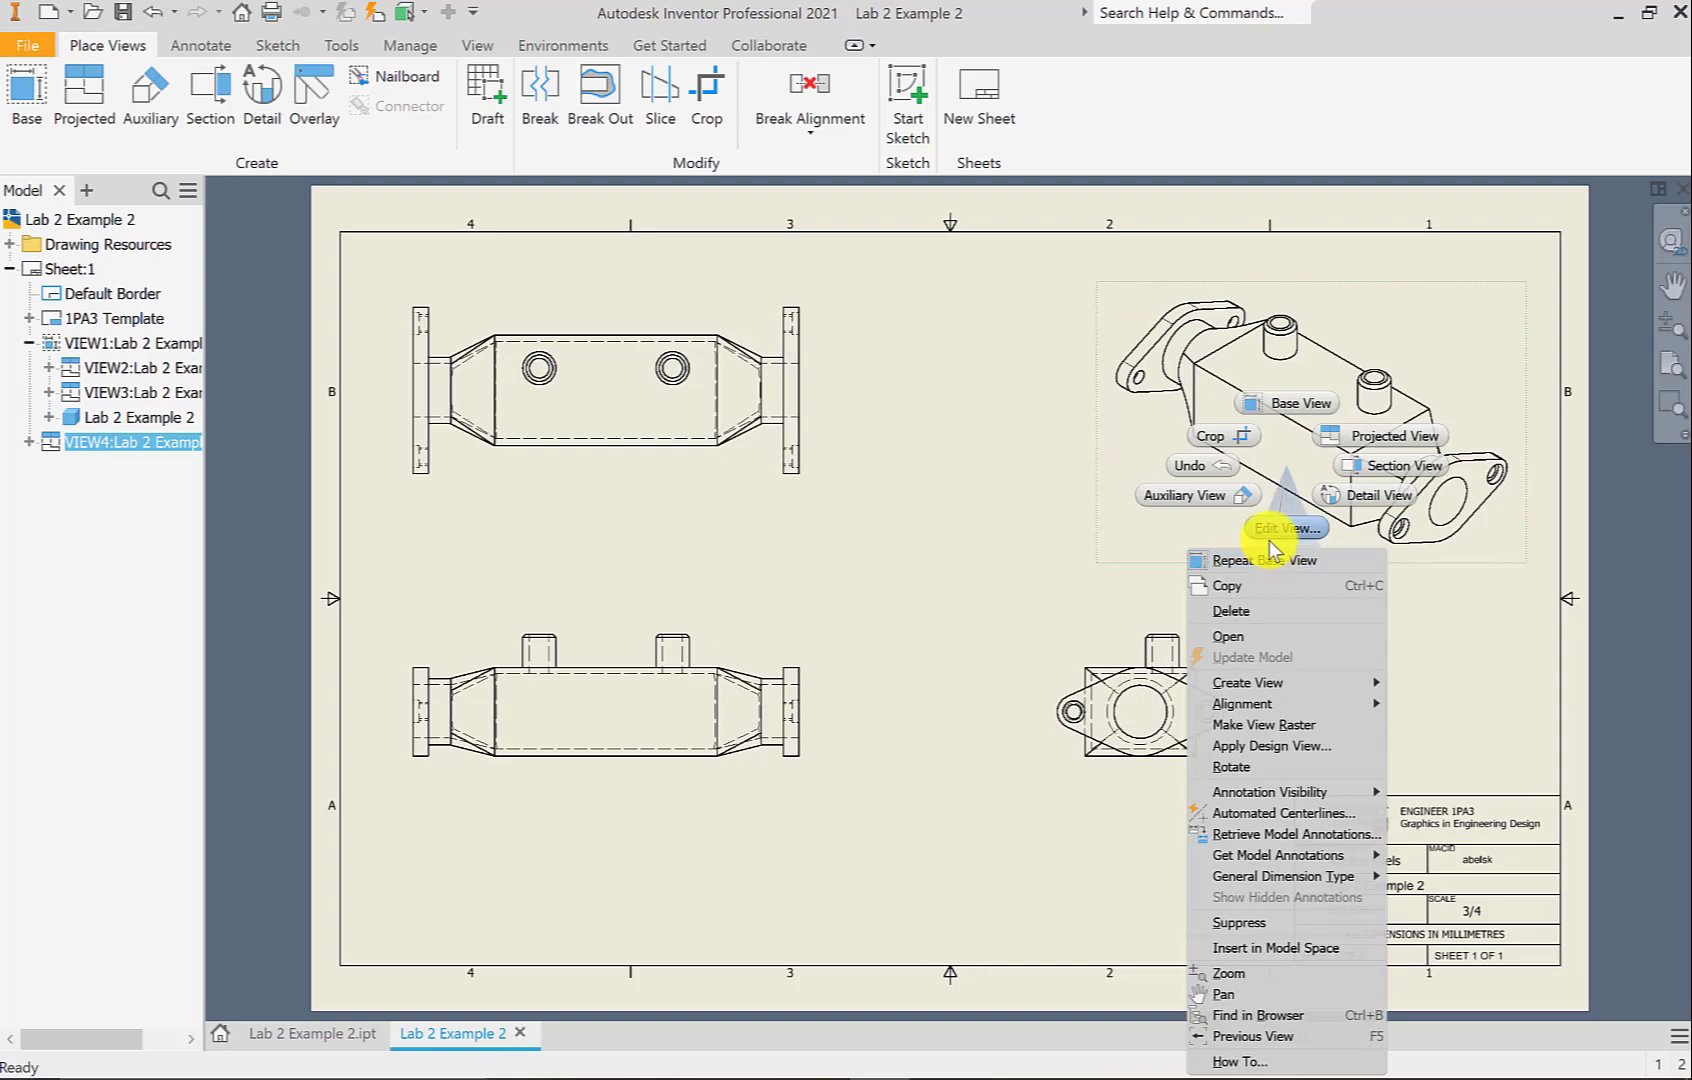
pyautogui.click(1276, 527)
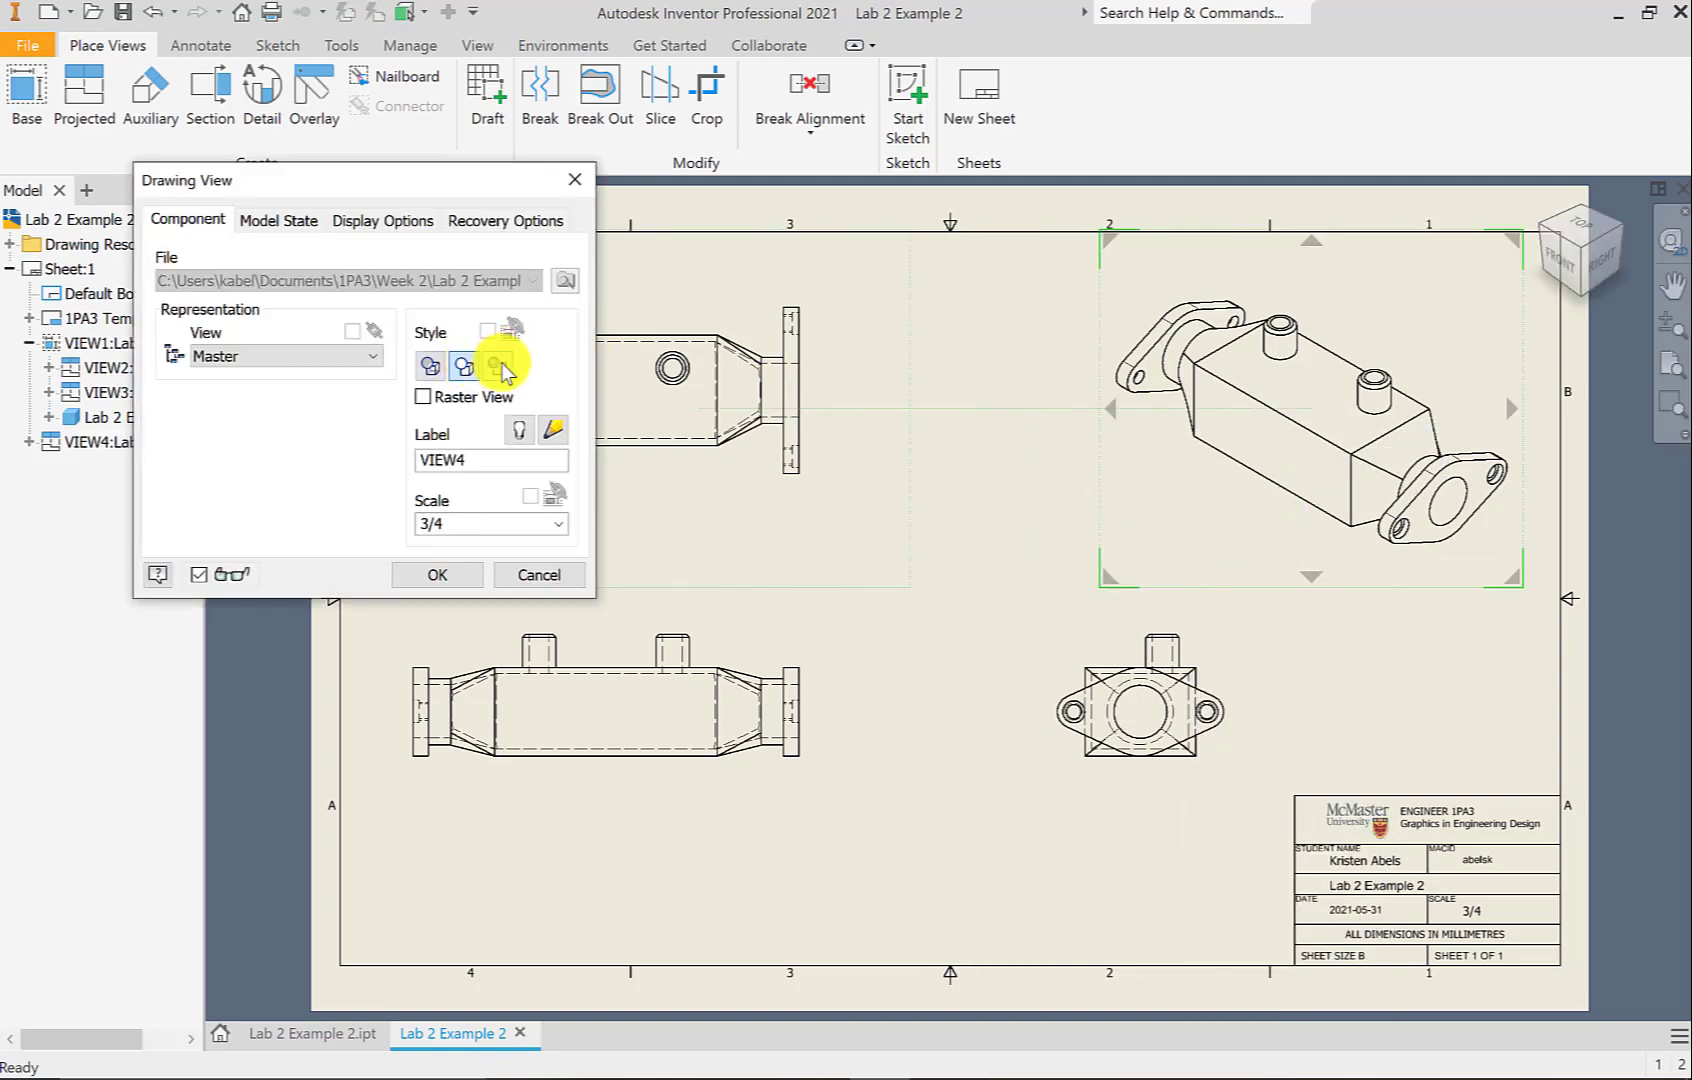
pyautogui.click(500, 368)
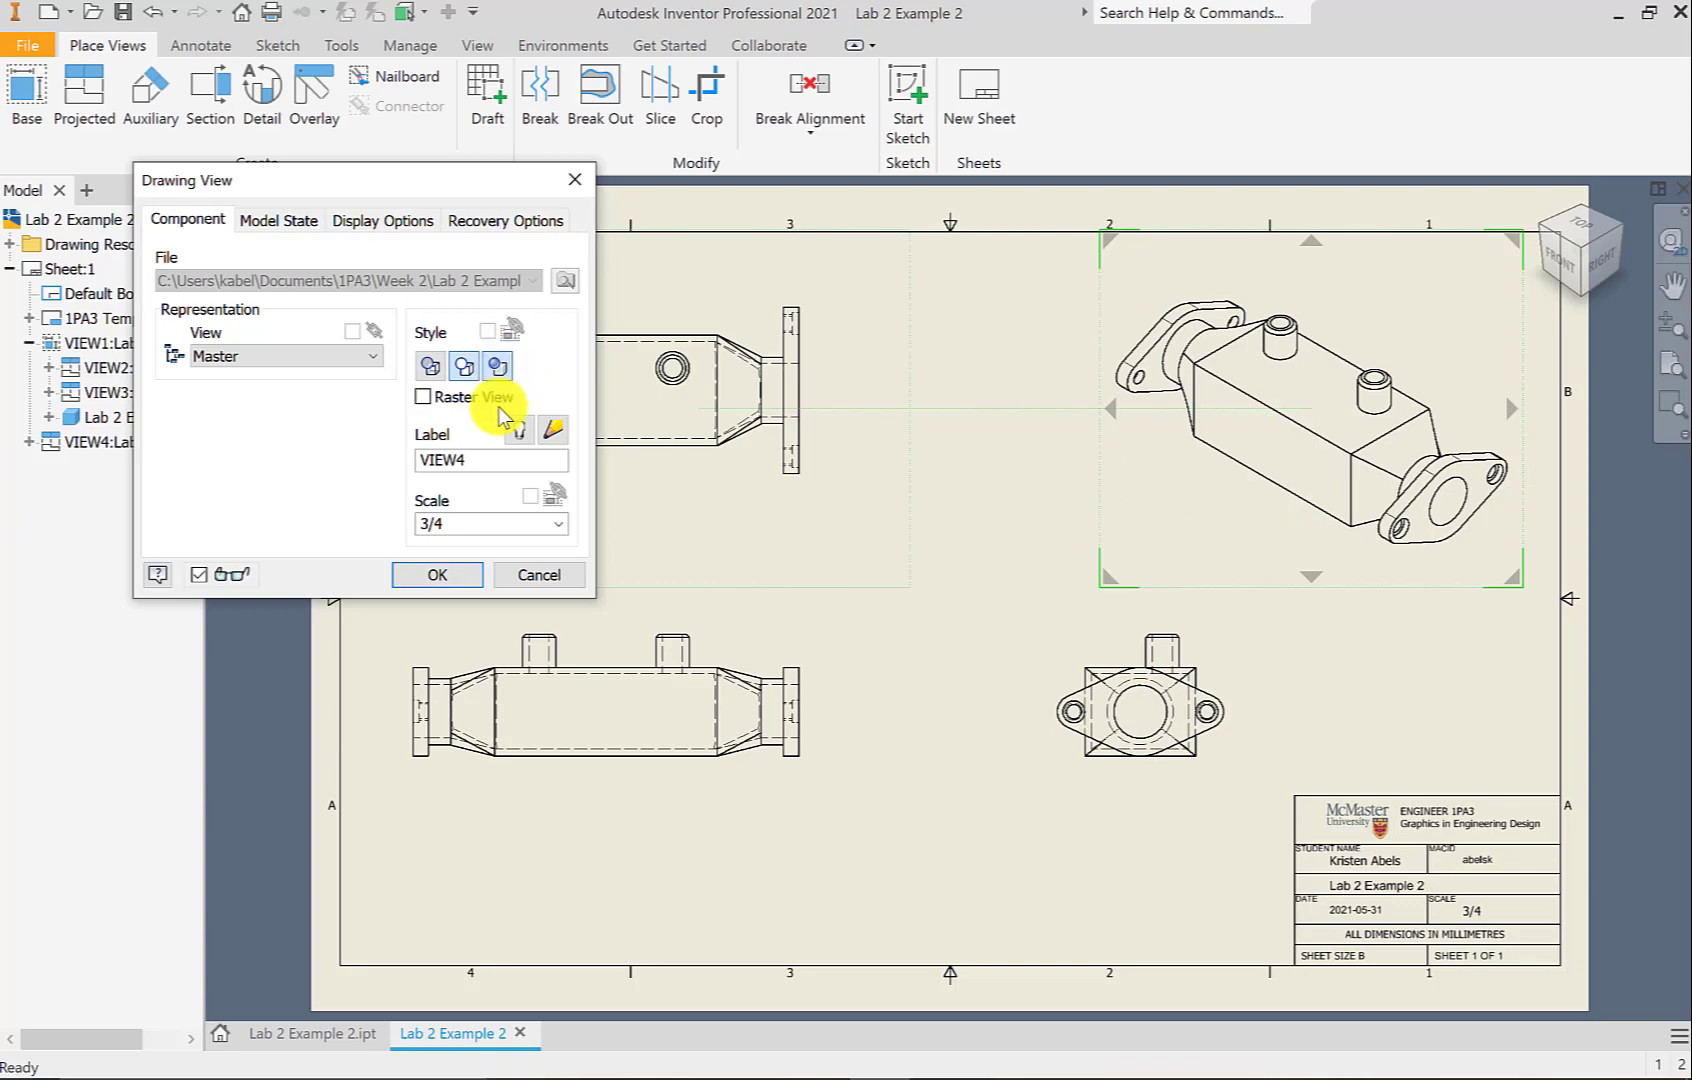
pyautogui.click(443, 573)
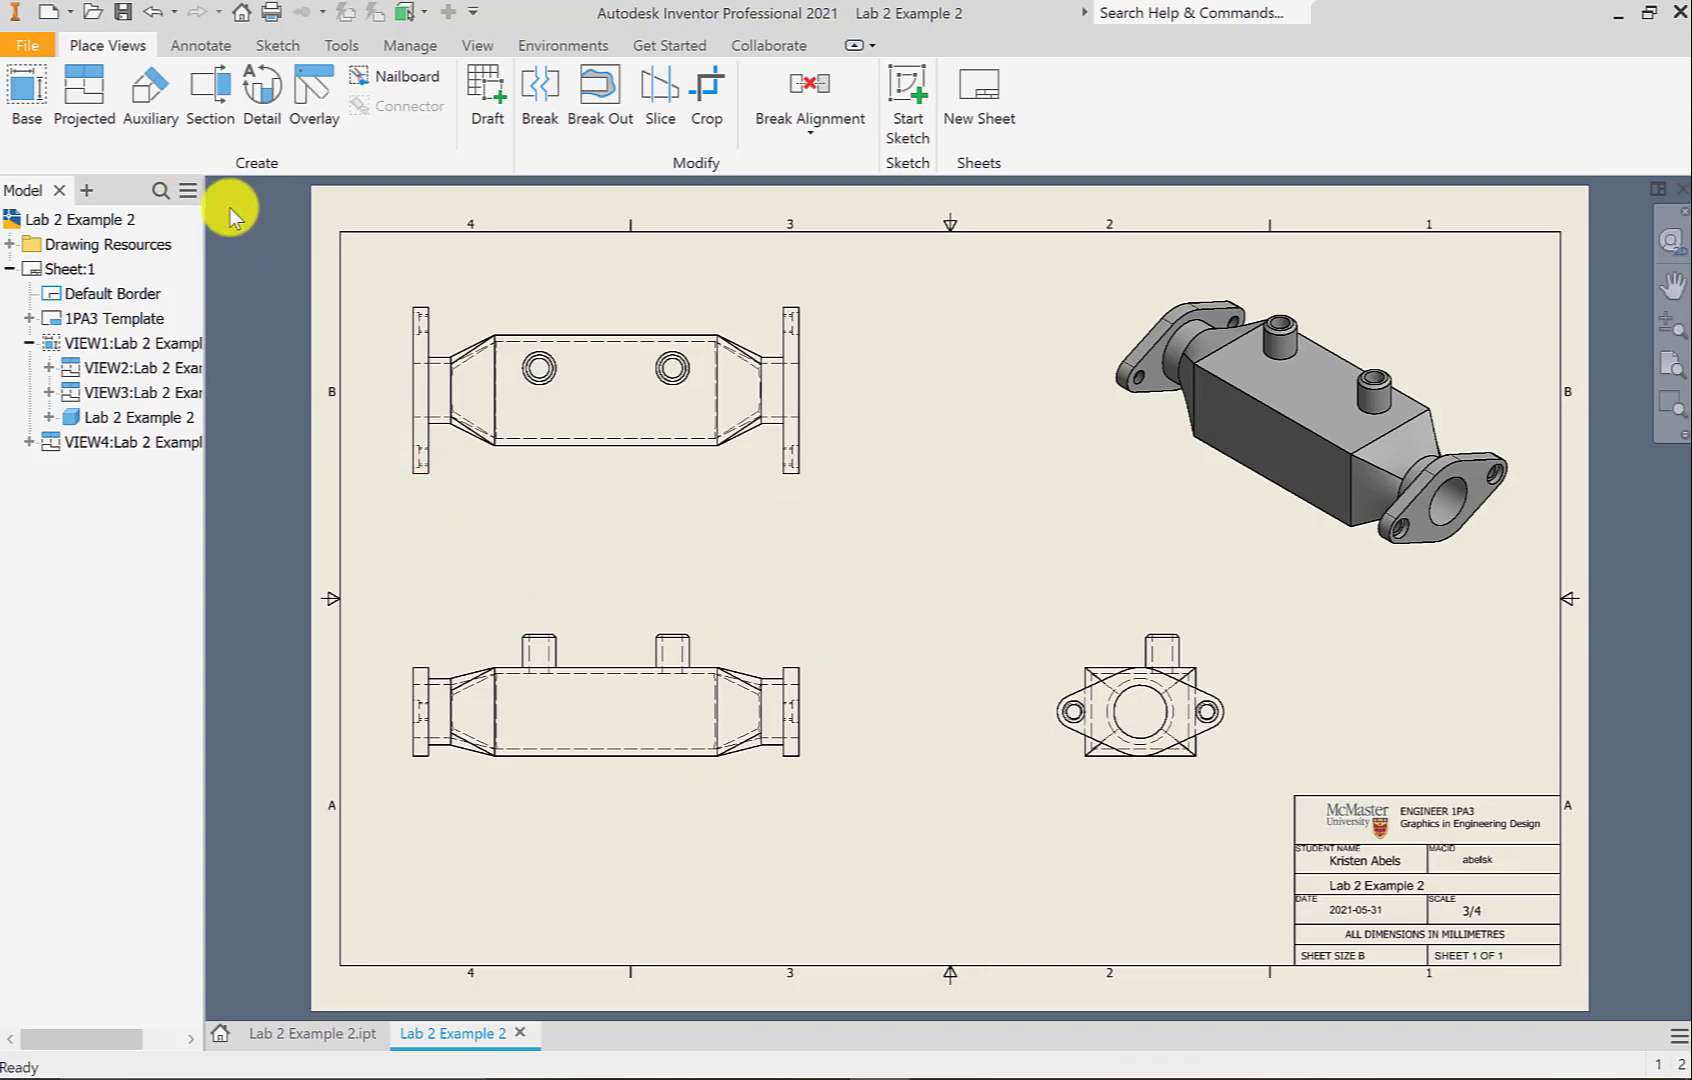
# Add center marks to the left and right holes in the top view
pyautogui.click(210, 48)
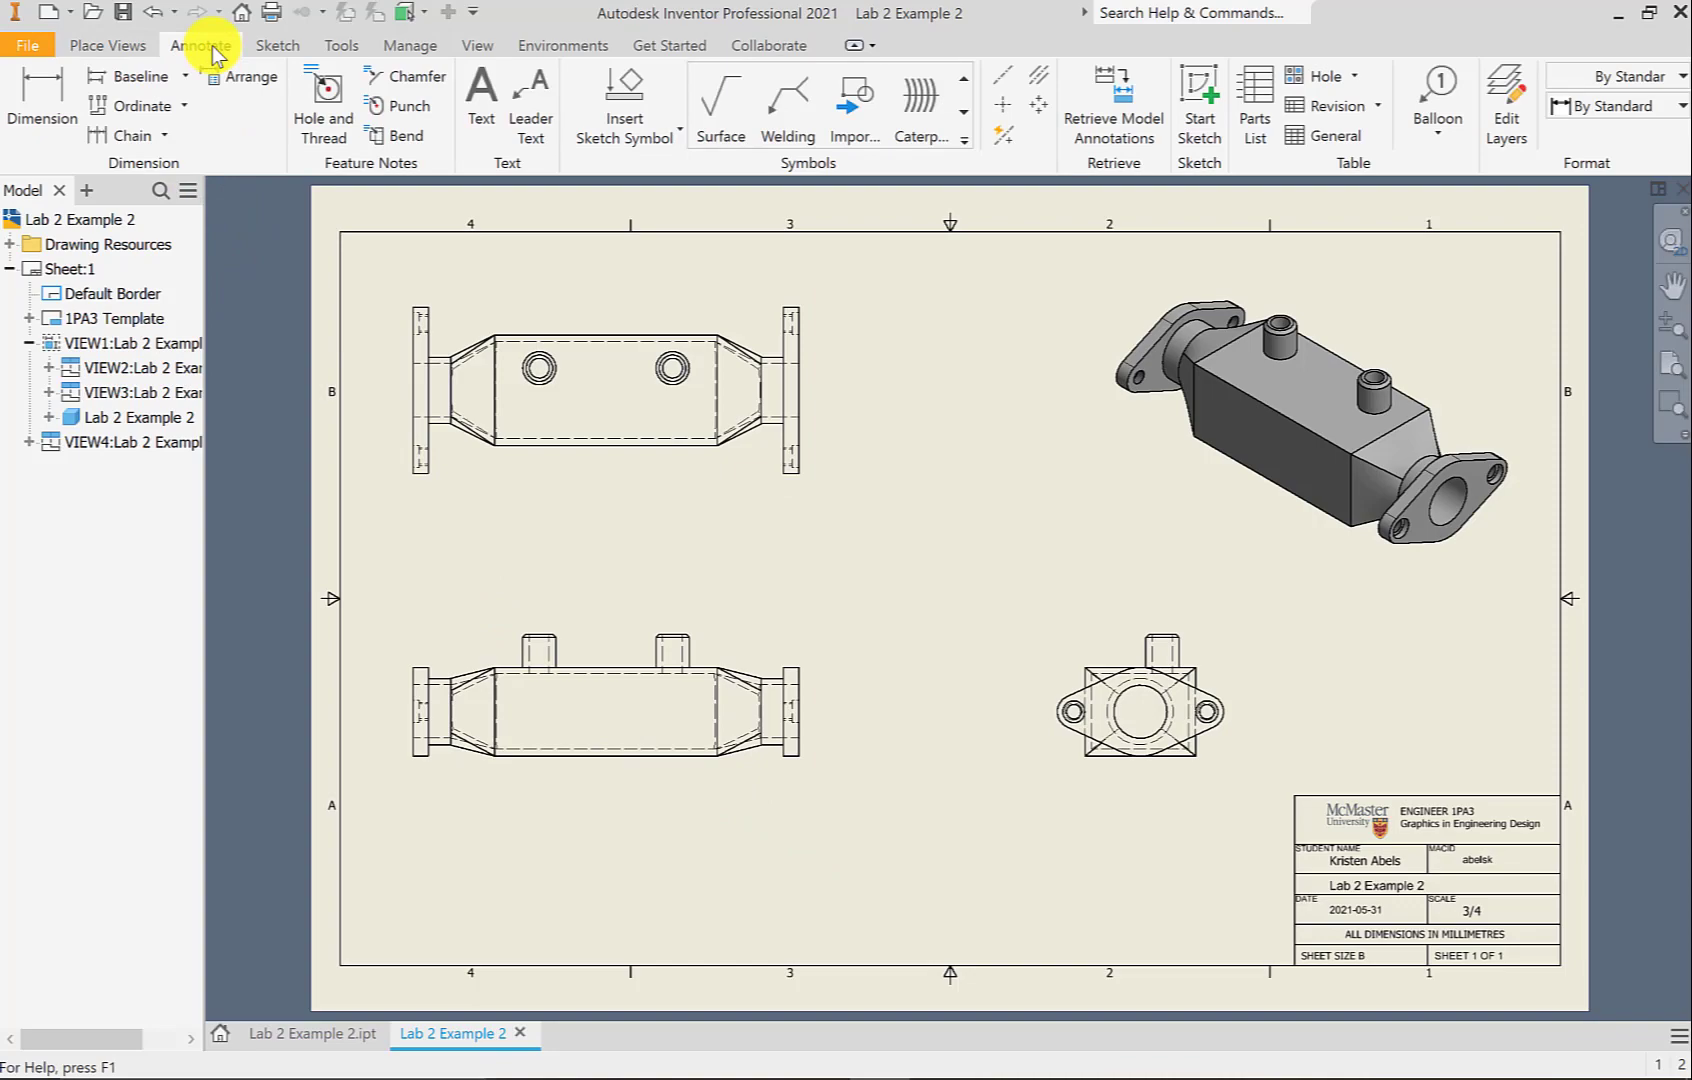
pyautogui.click(1008, 110)
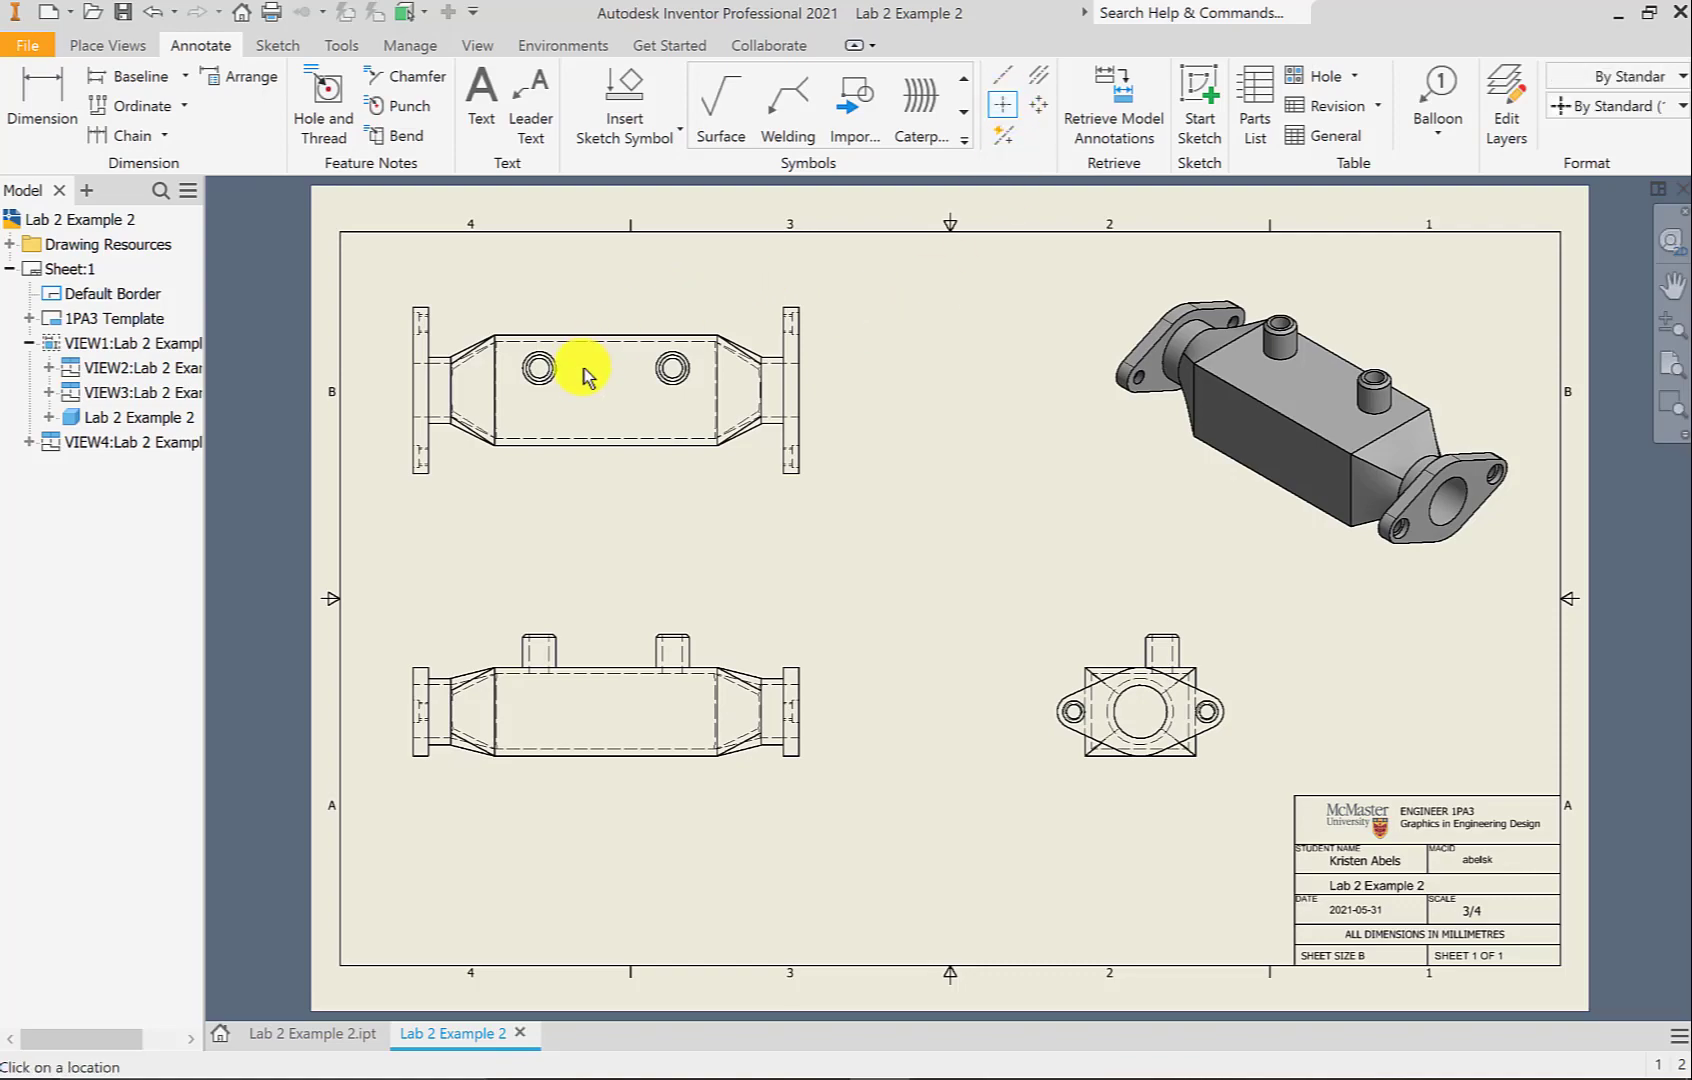
pyautogui.scroll(3, 545, 378)
pyautogui.click(546, 385)
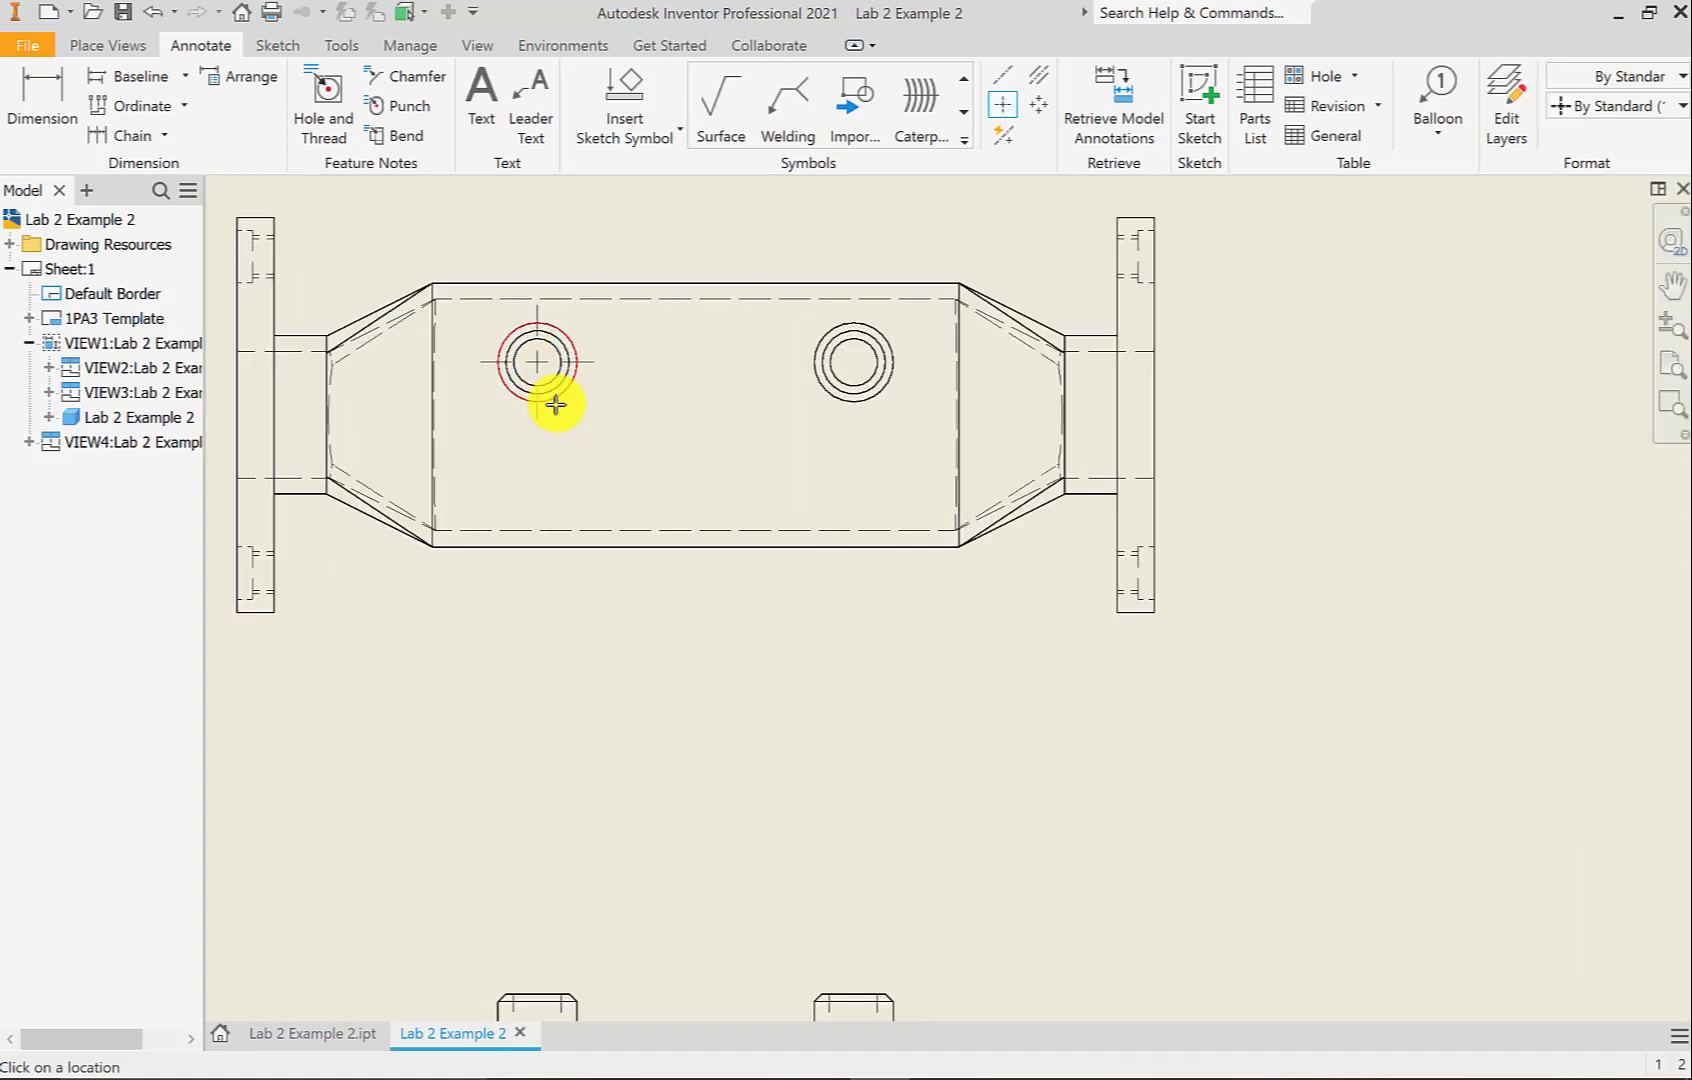
pyautogui.click(870, 404)
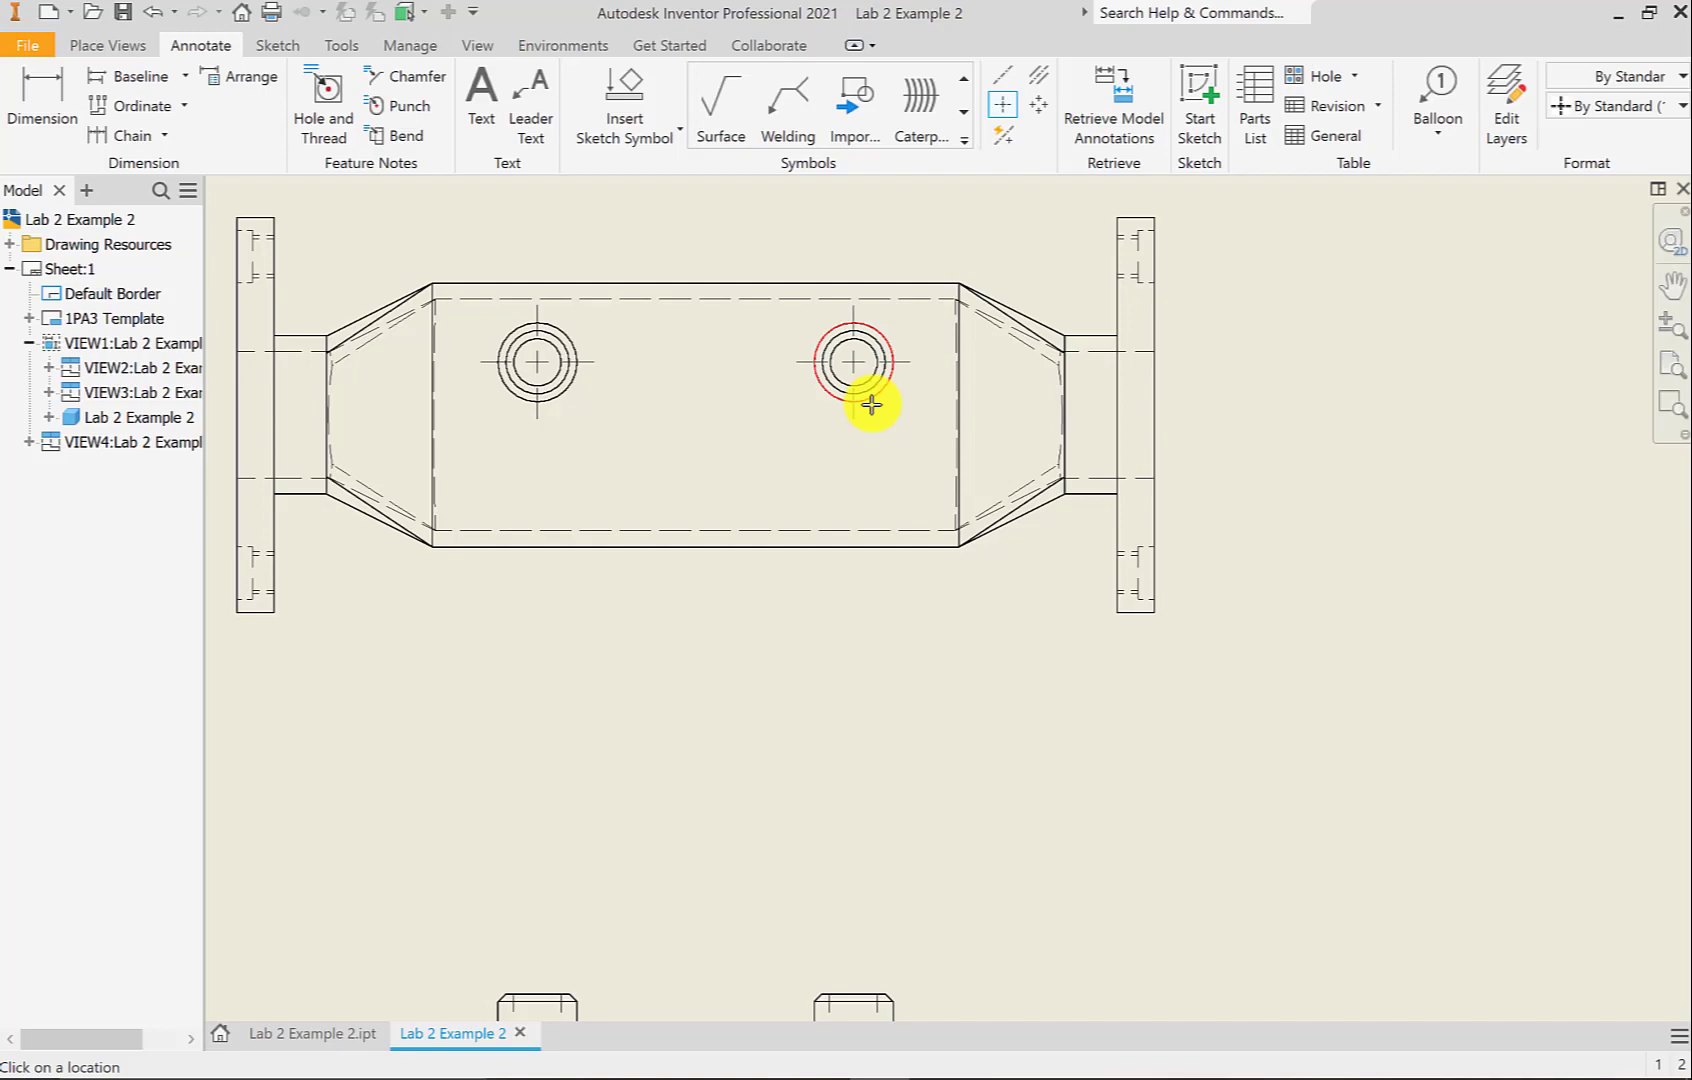
# Center-mark the end view's large circle, extending it past both arcs and across both flanges
pyautogui.scroll(3, 939, 422)
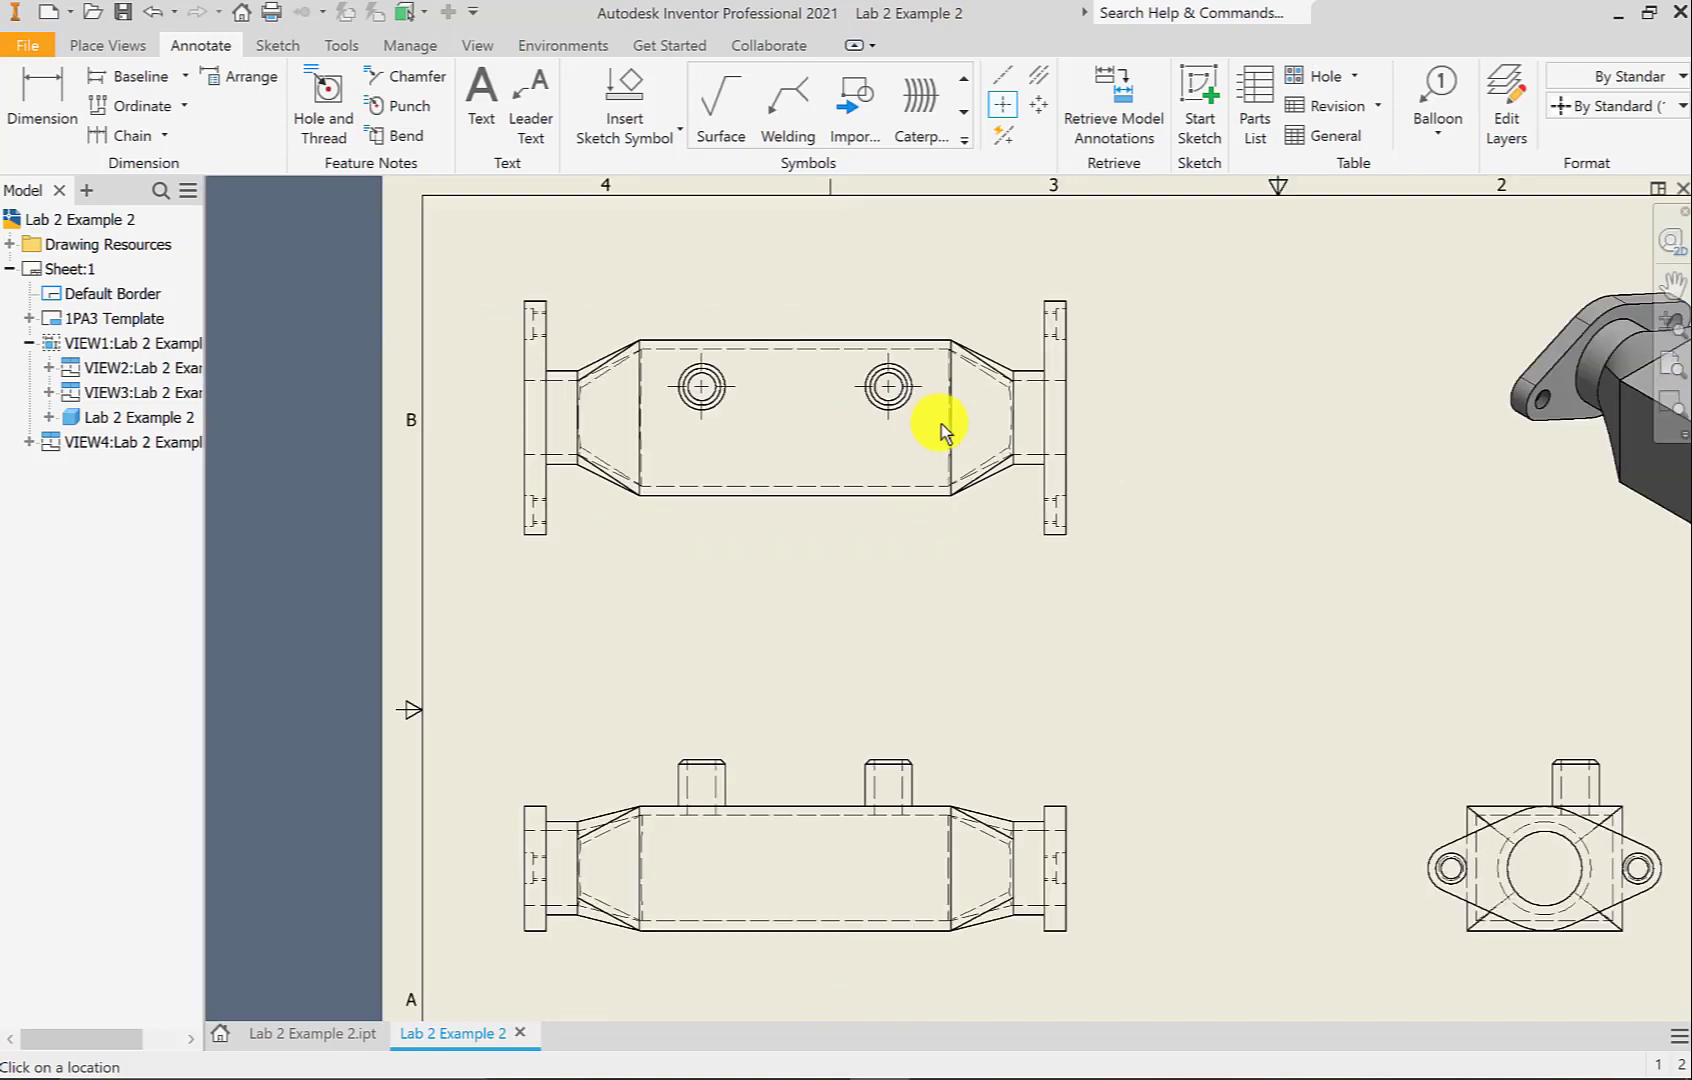
pyautogui.moveTo(951, 740); pyautogui.dragTo(880, 521, button='middle')
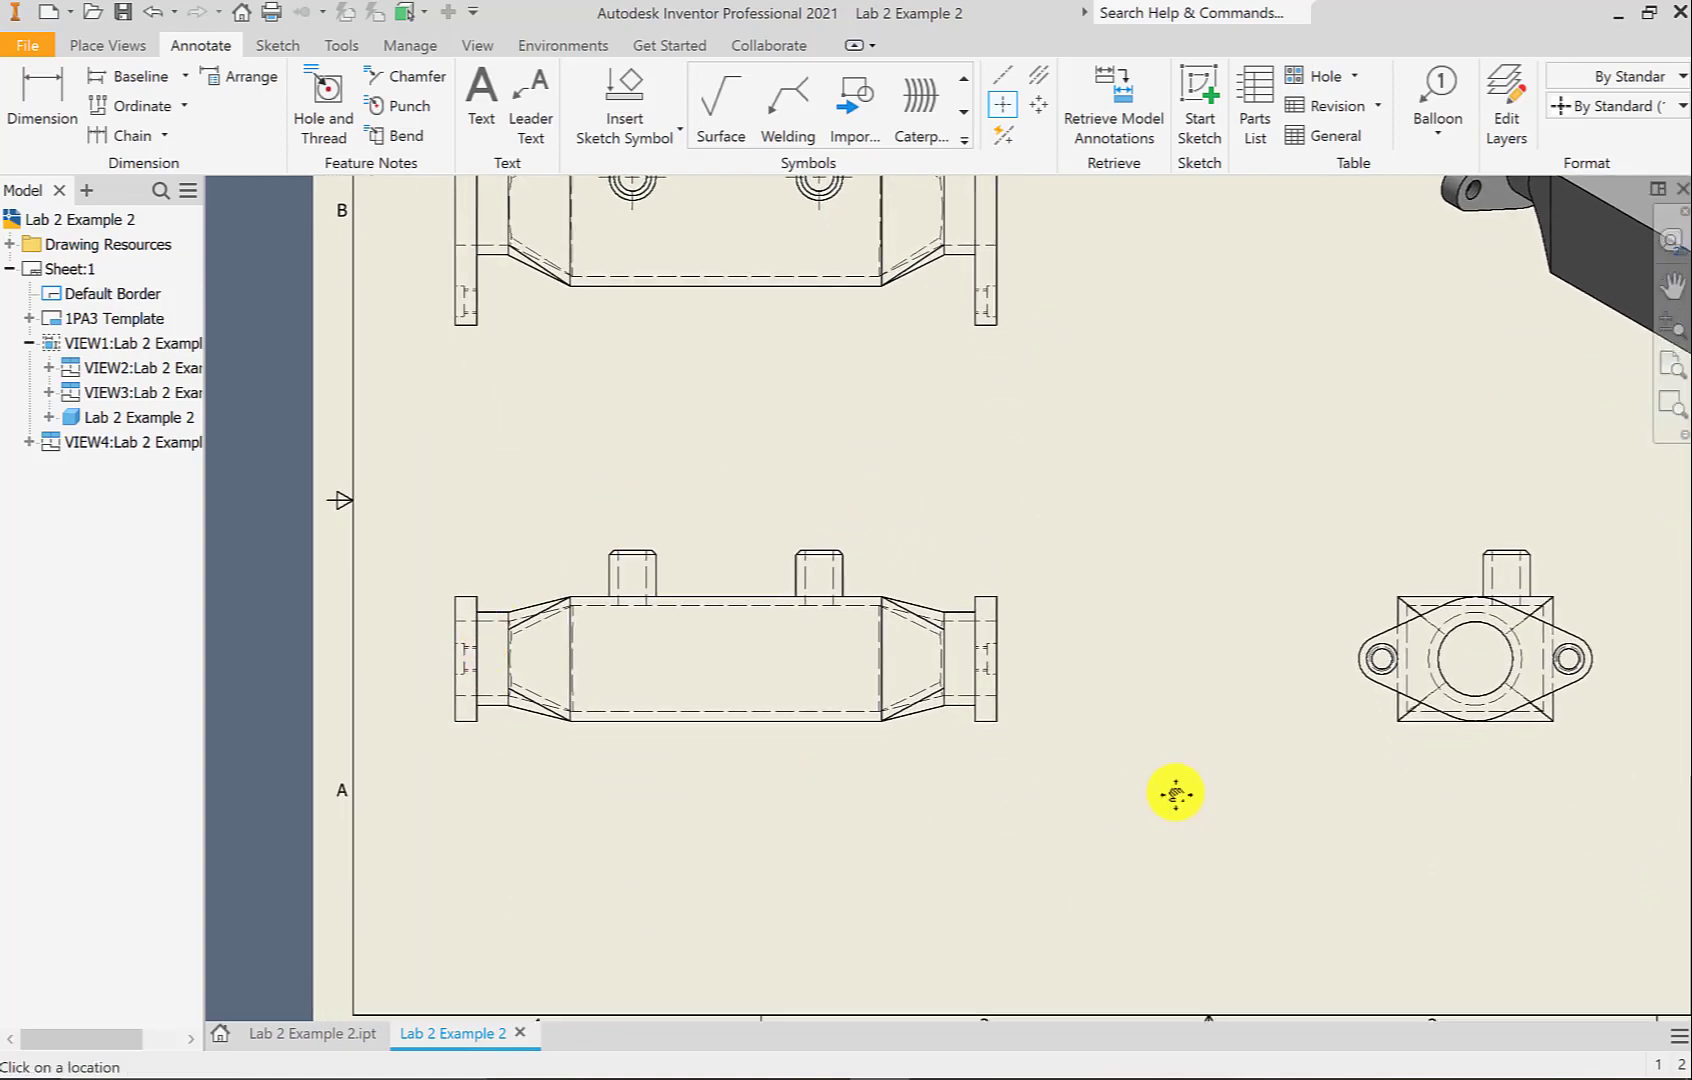
pyautogui.moveTo(1175, 793)
pyautogui.mouseDown(button='middle')
pyautogui.moveTo(914, 820)
pyautogui.moveTo(765, 812)
pyautogui.mouseUp(button='middle')
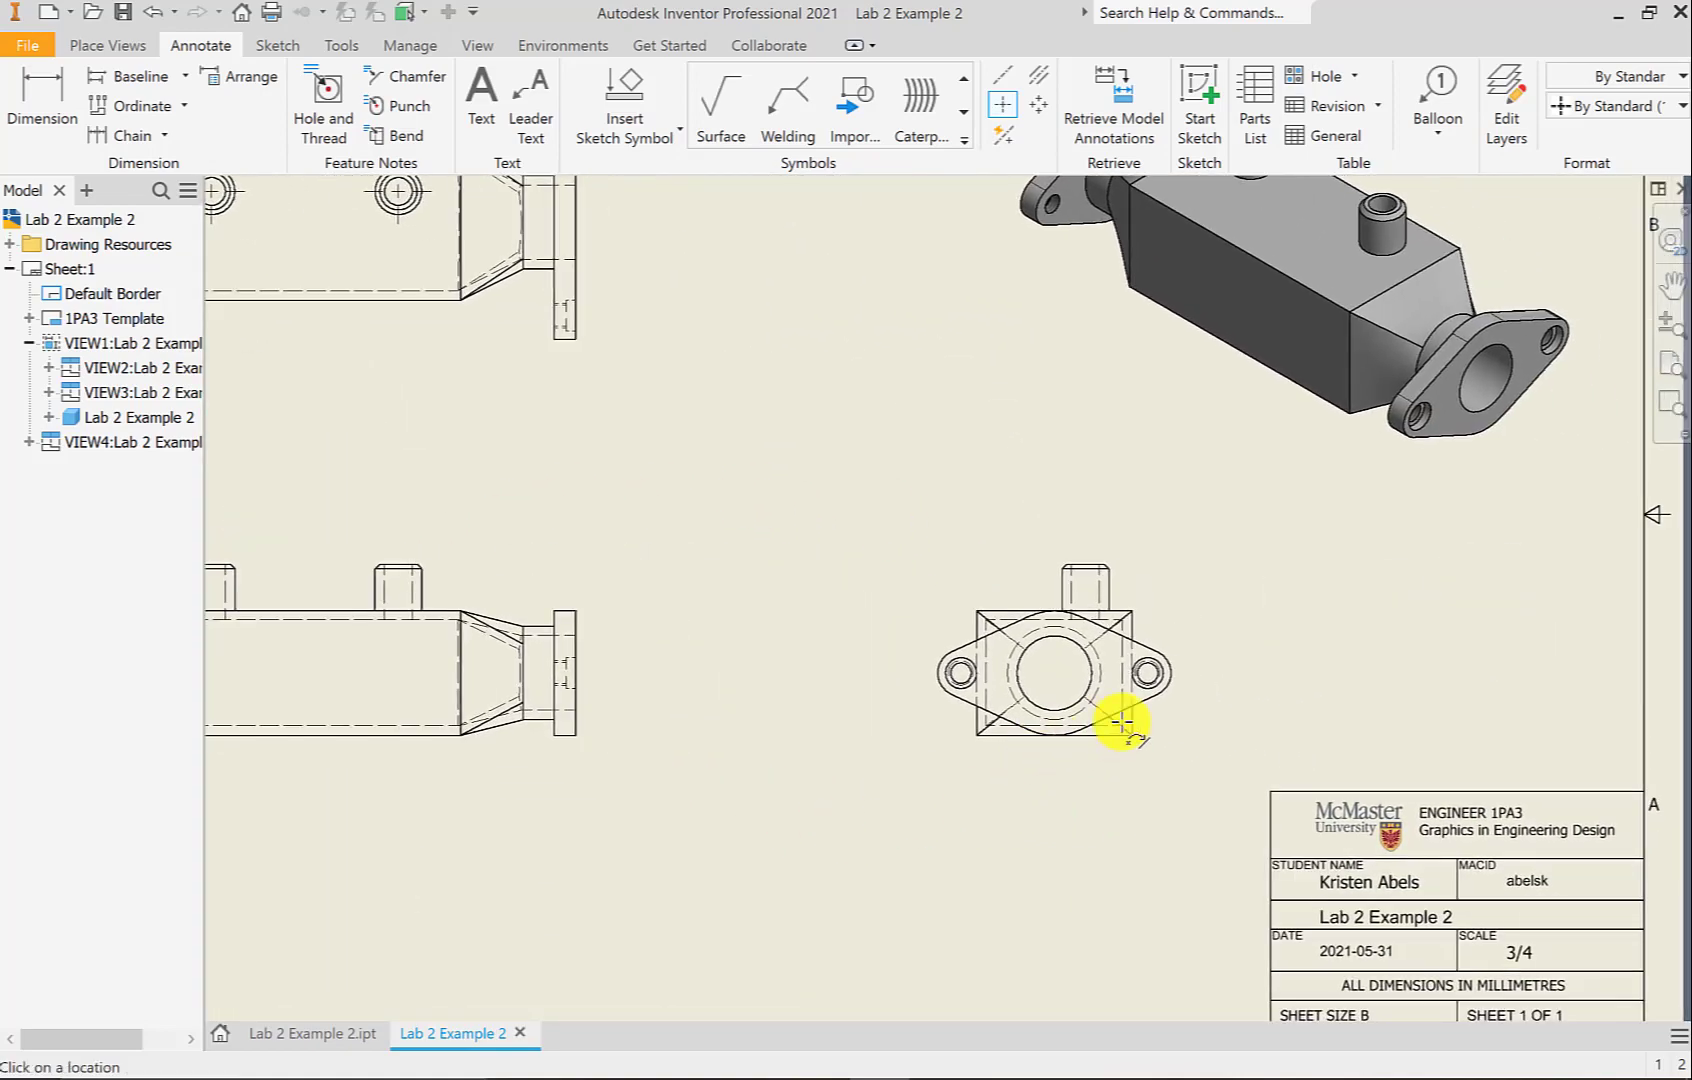
pyautogui.scroll(-3, 1132, 719)
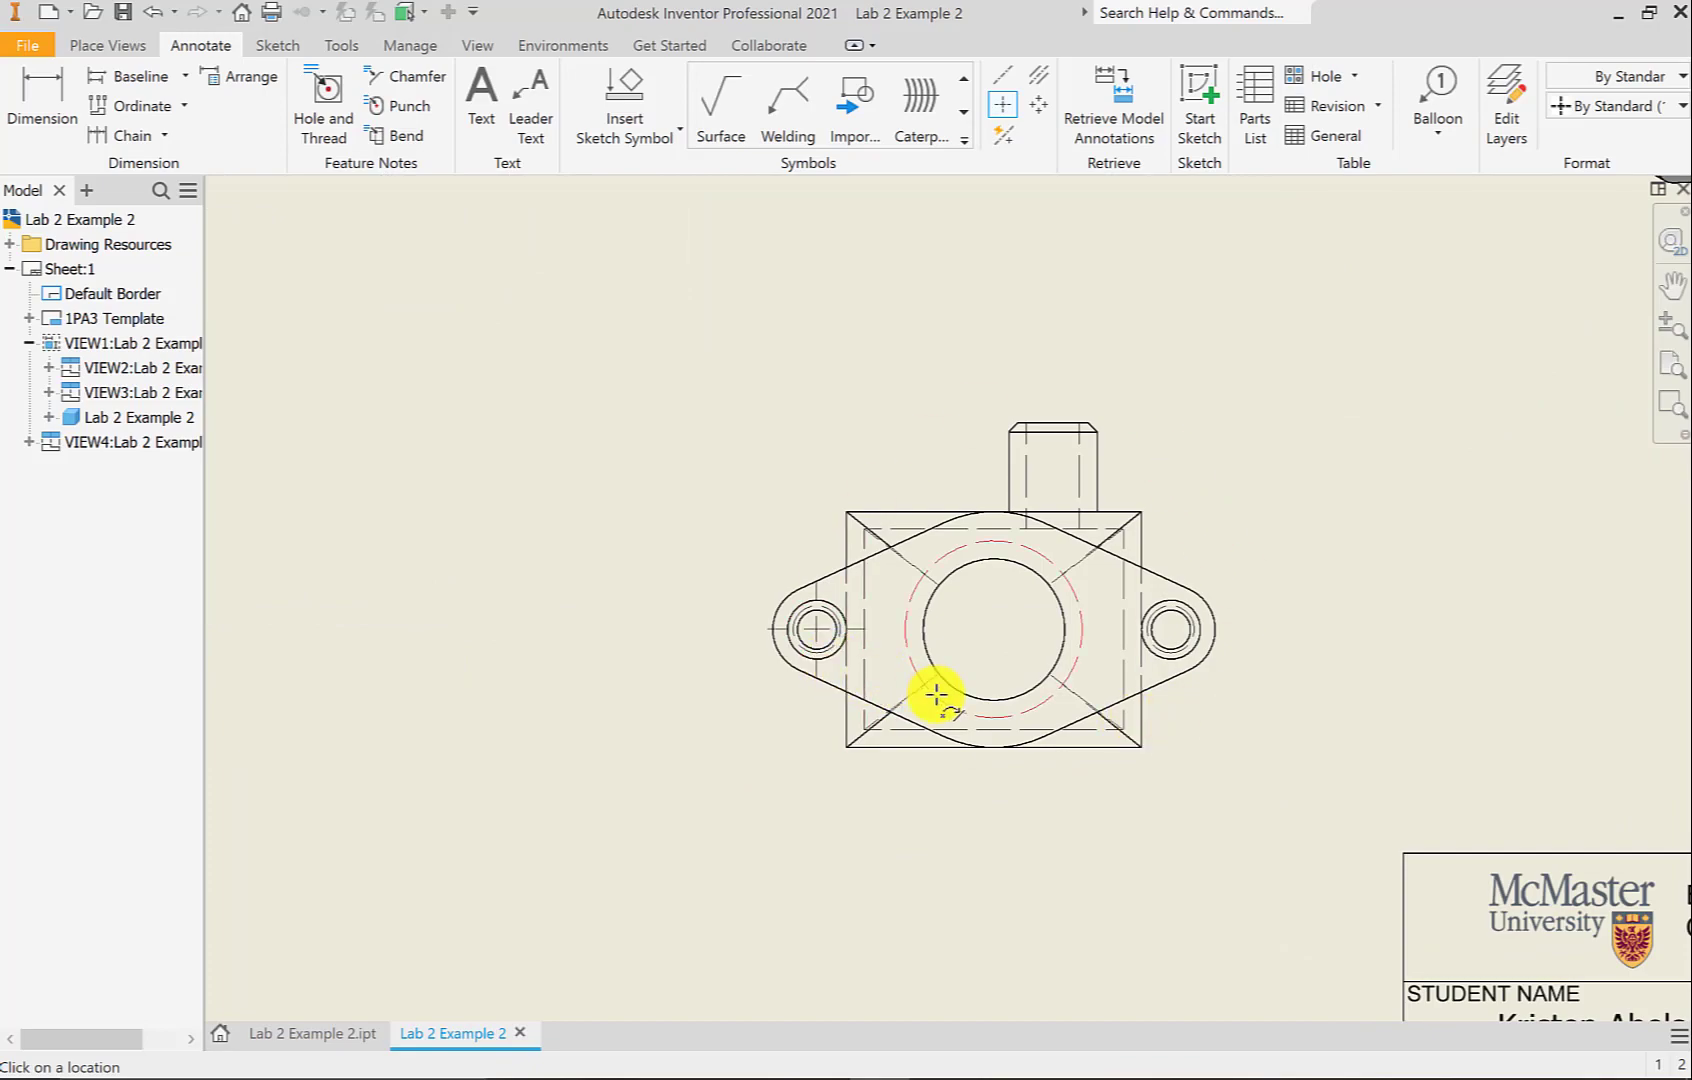
pyautogui.click(975, 717)
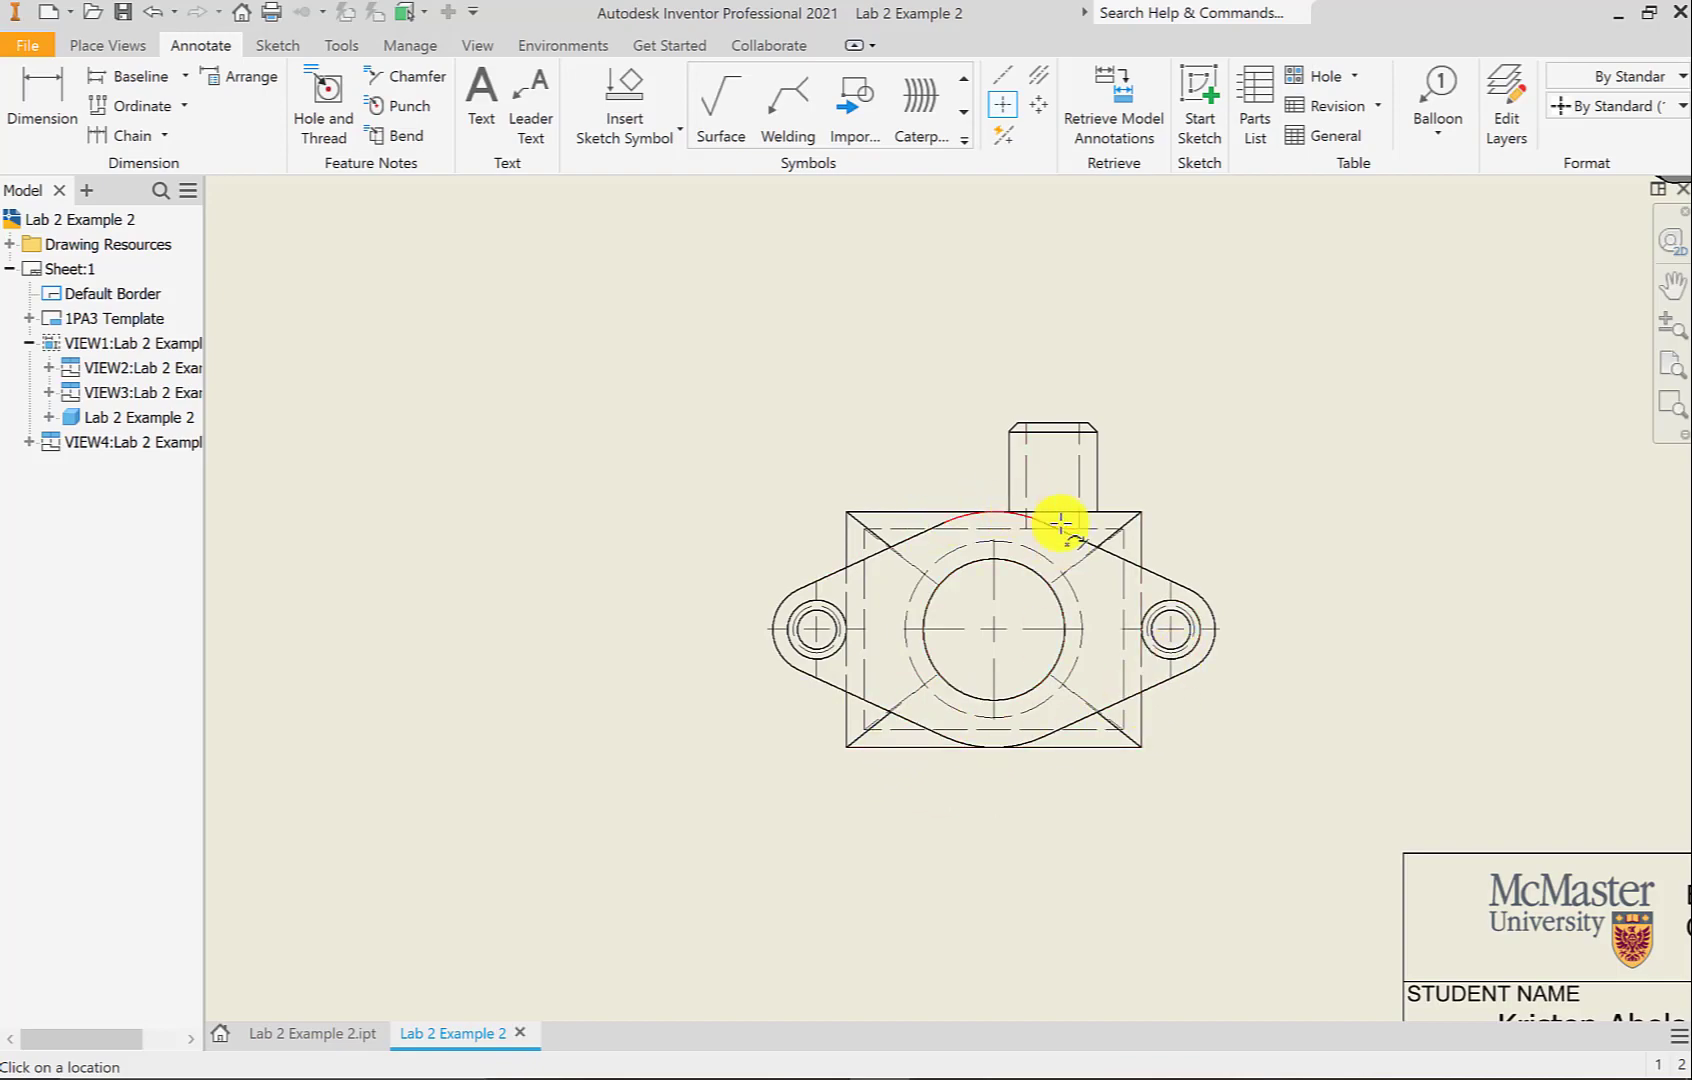
pyautogui.click(1027, 518)
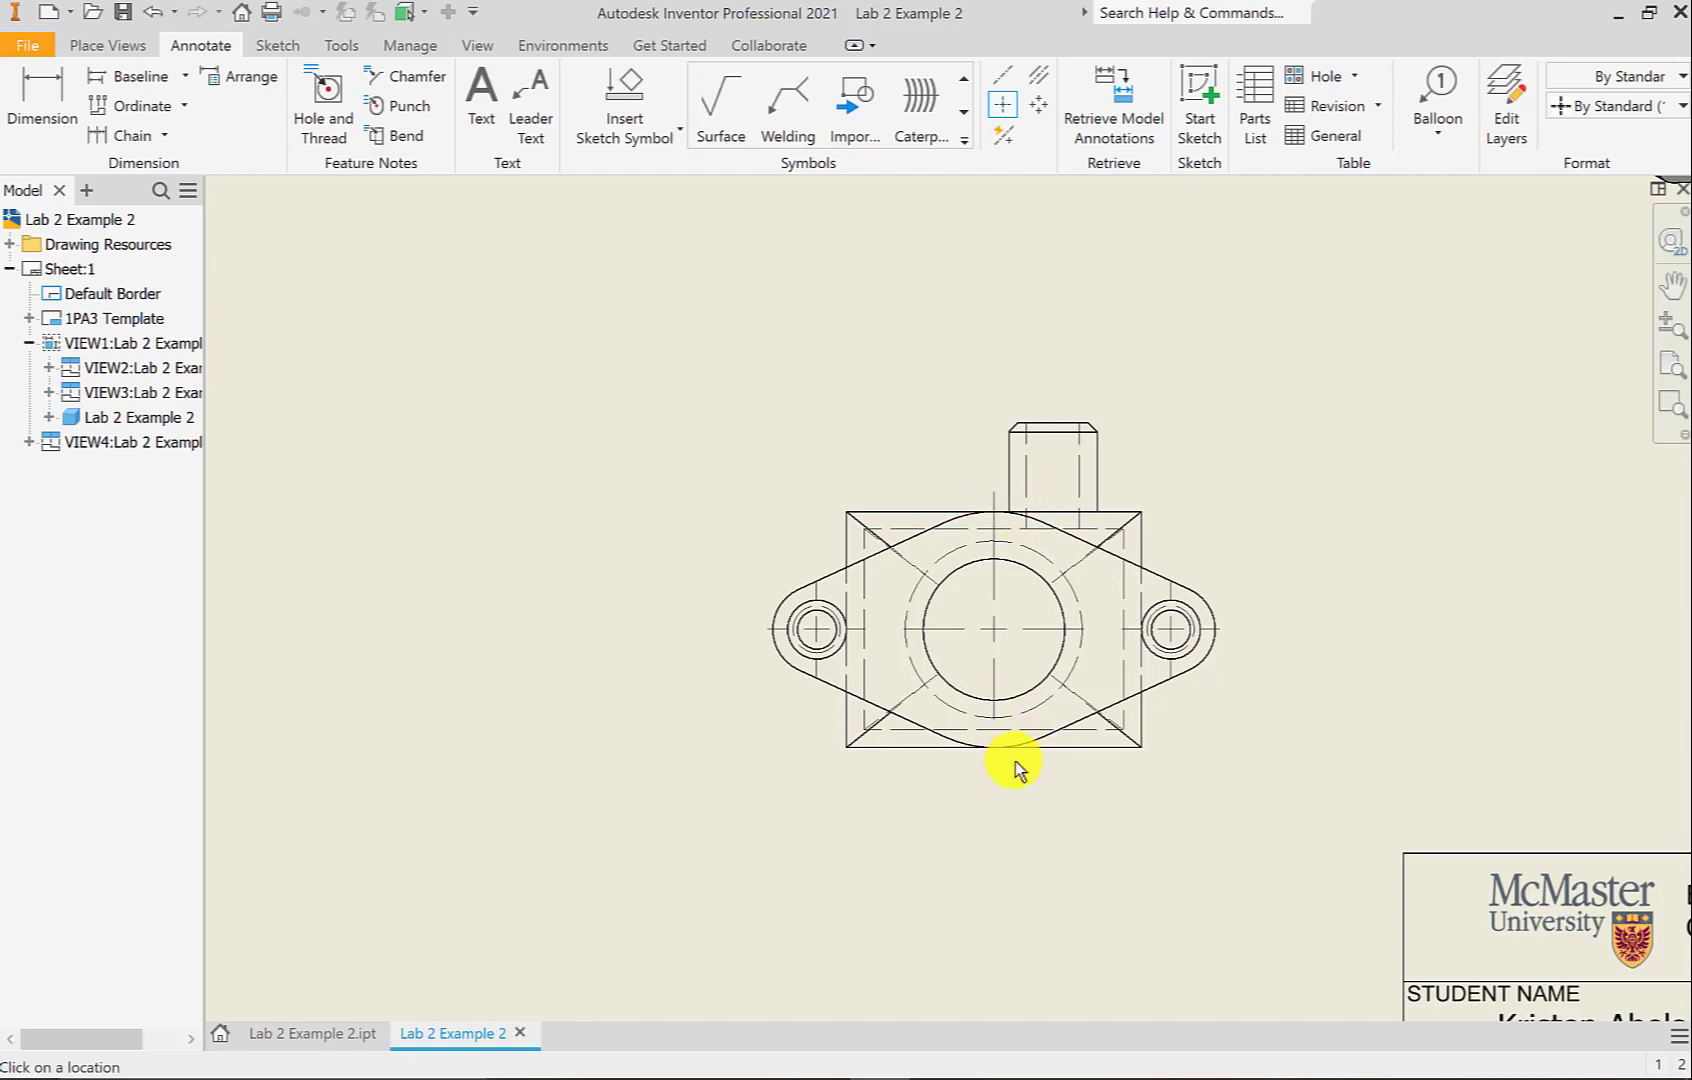
pyautogui.click(1020, 745)
pyautogui.click(770, 648)
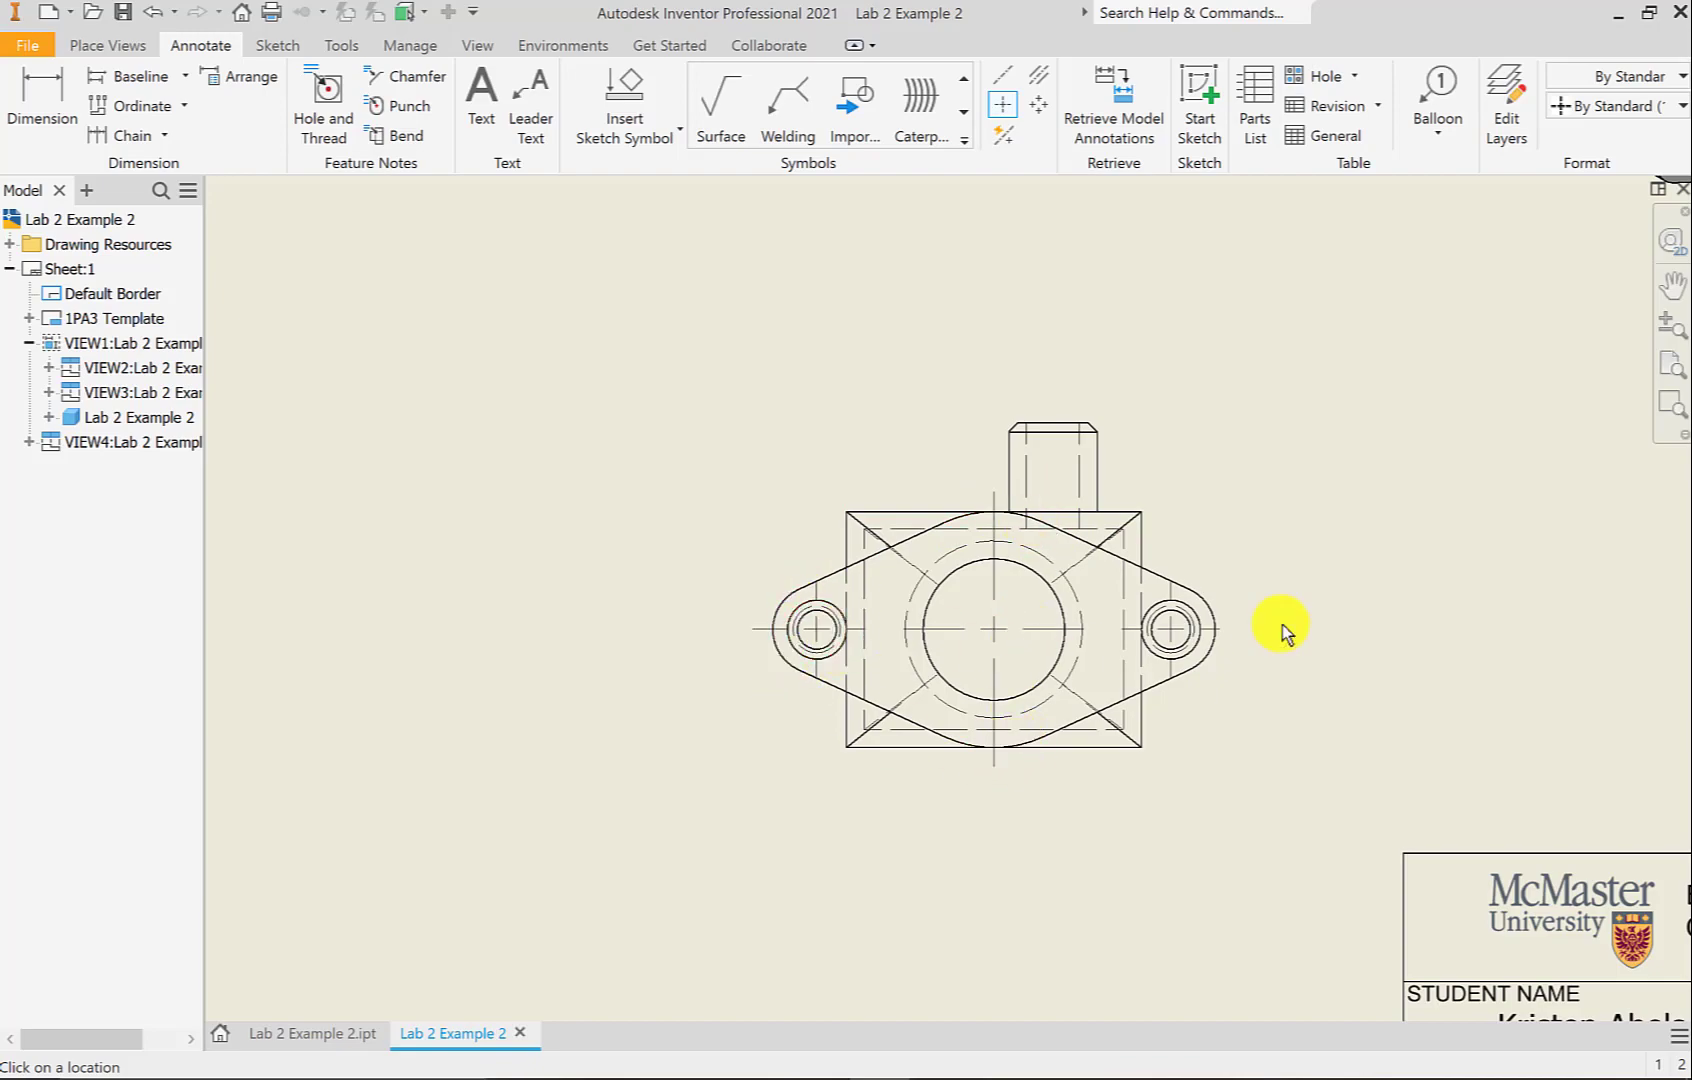
pyautogui.click(1212, 610)
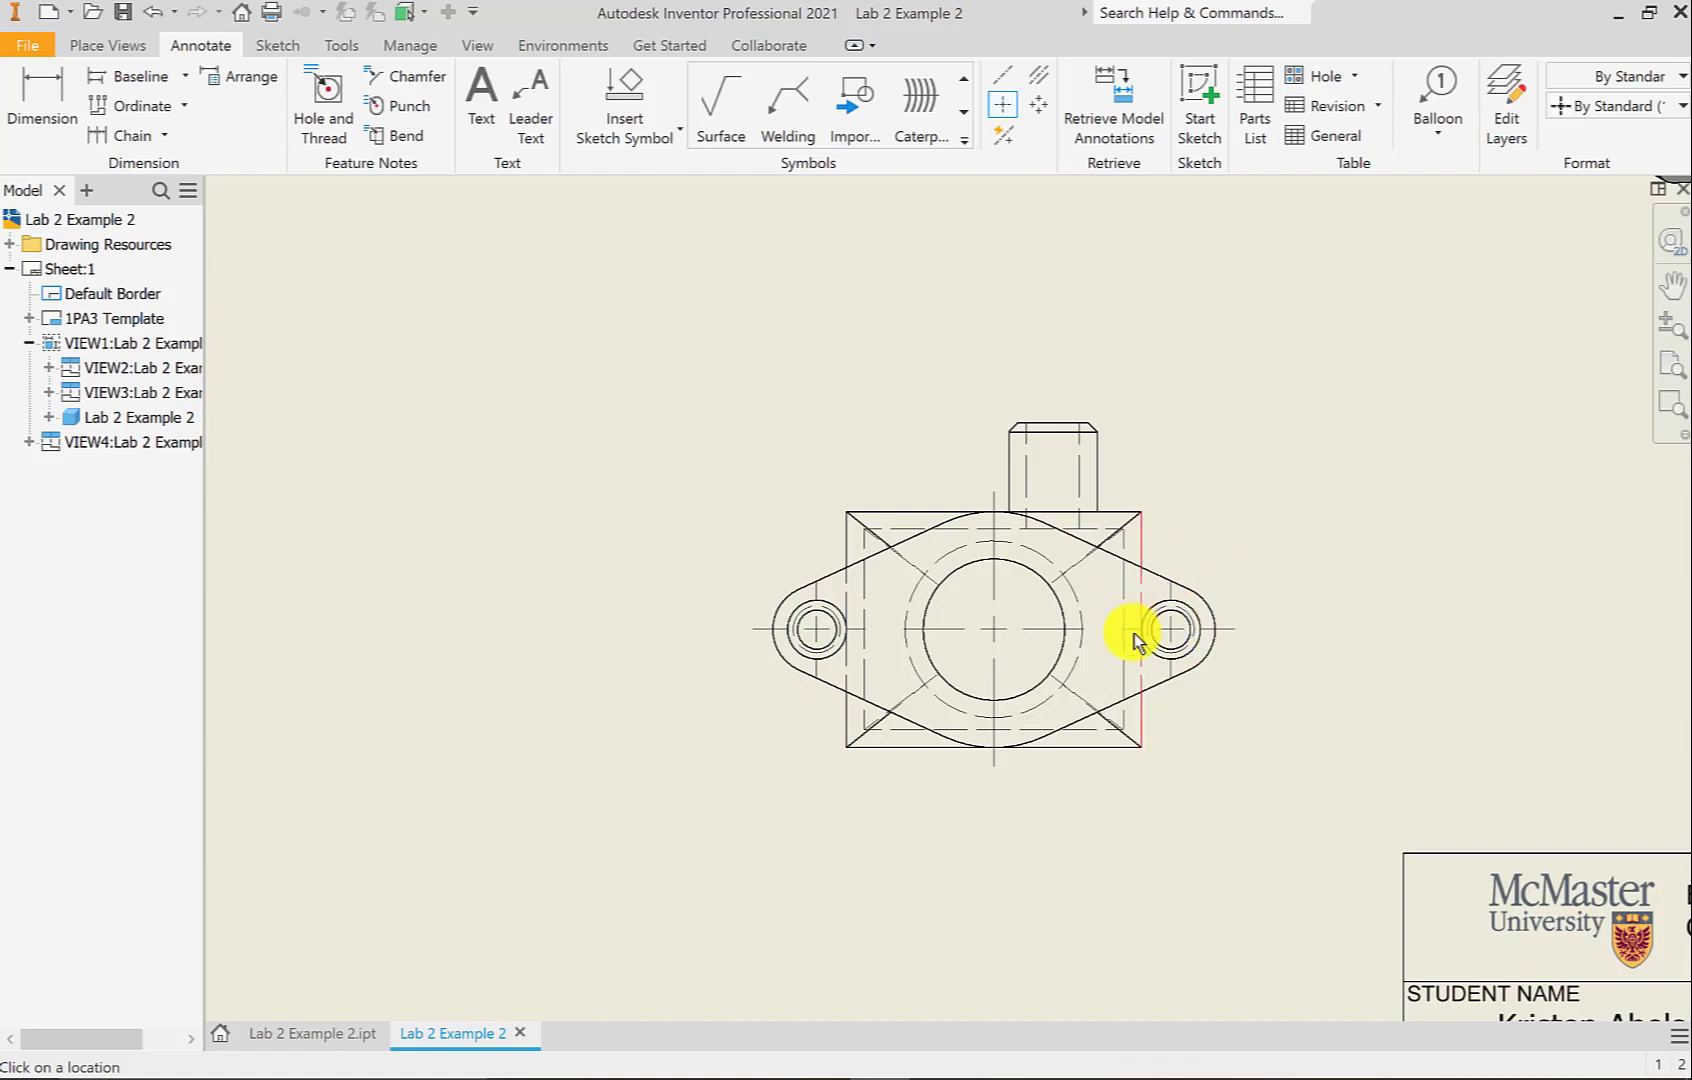
pyautogui.scroll(3, 1290, 718)
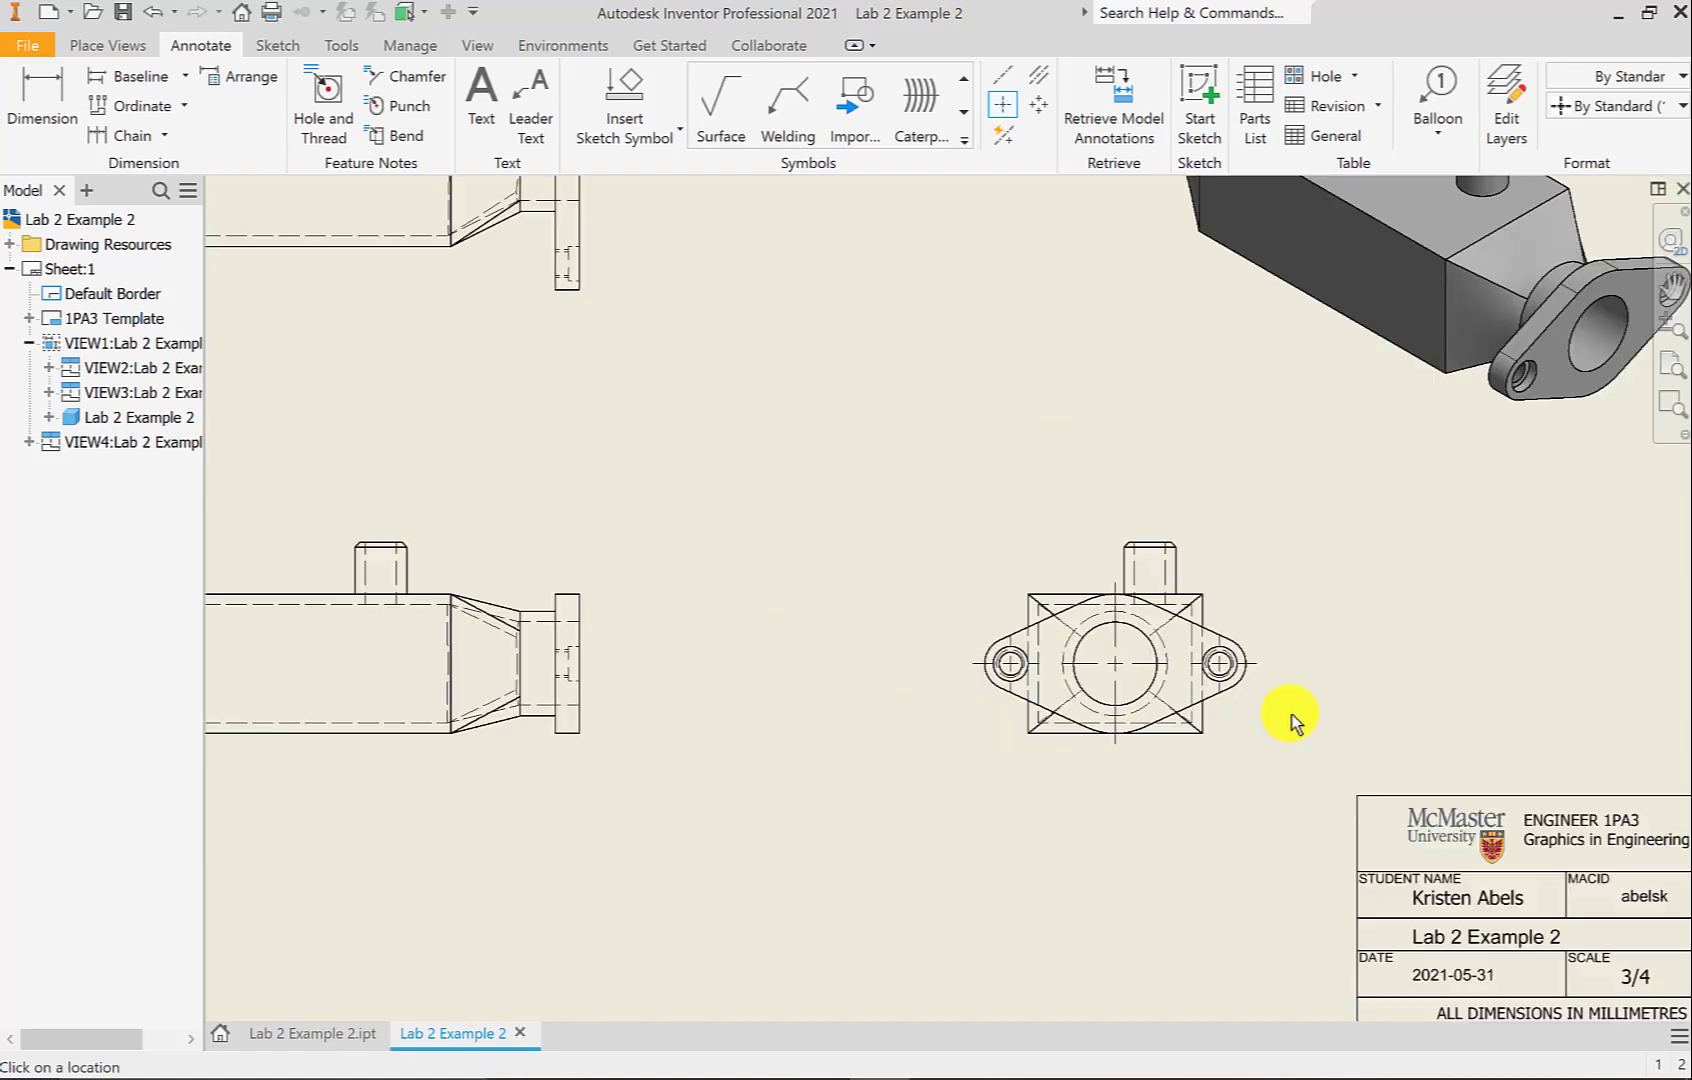
pyautogui.scroll(3, 1290, 718)
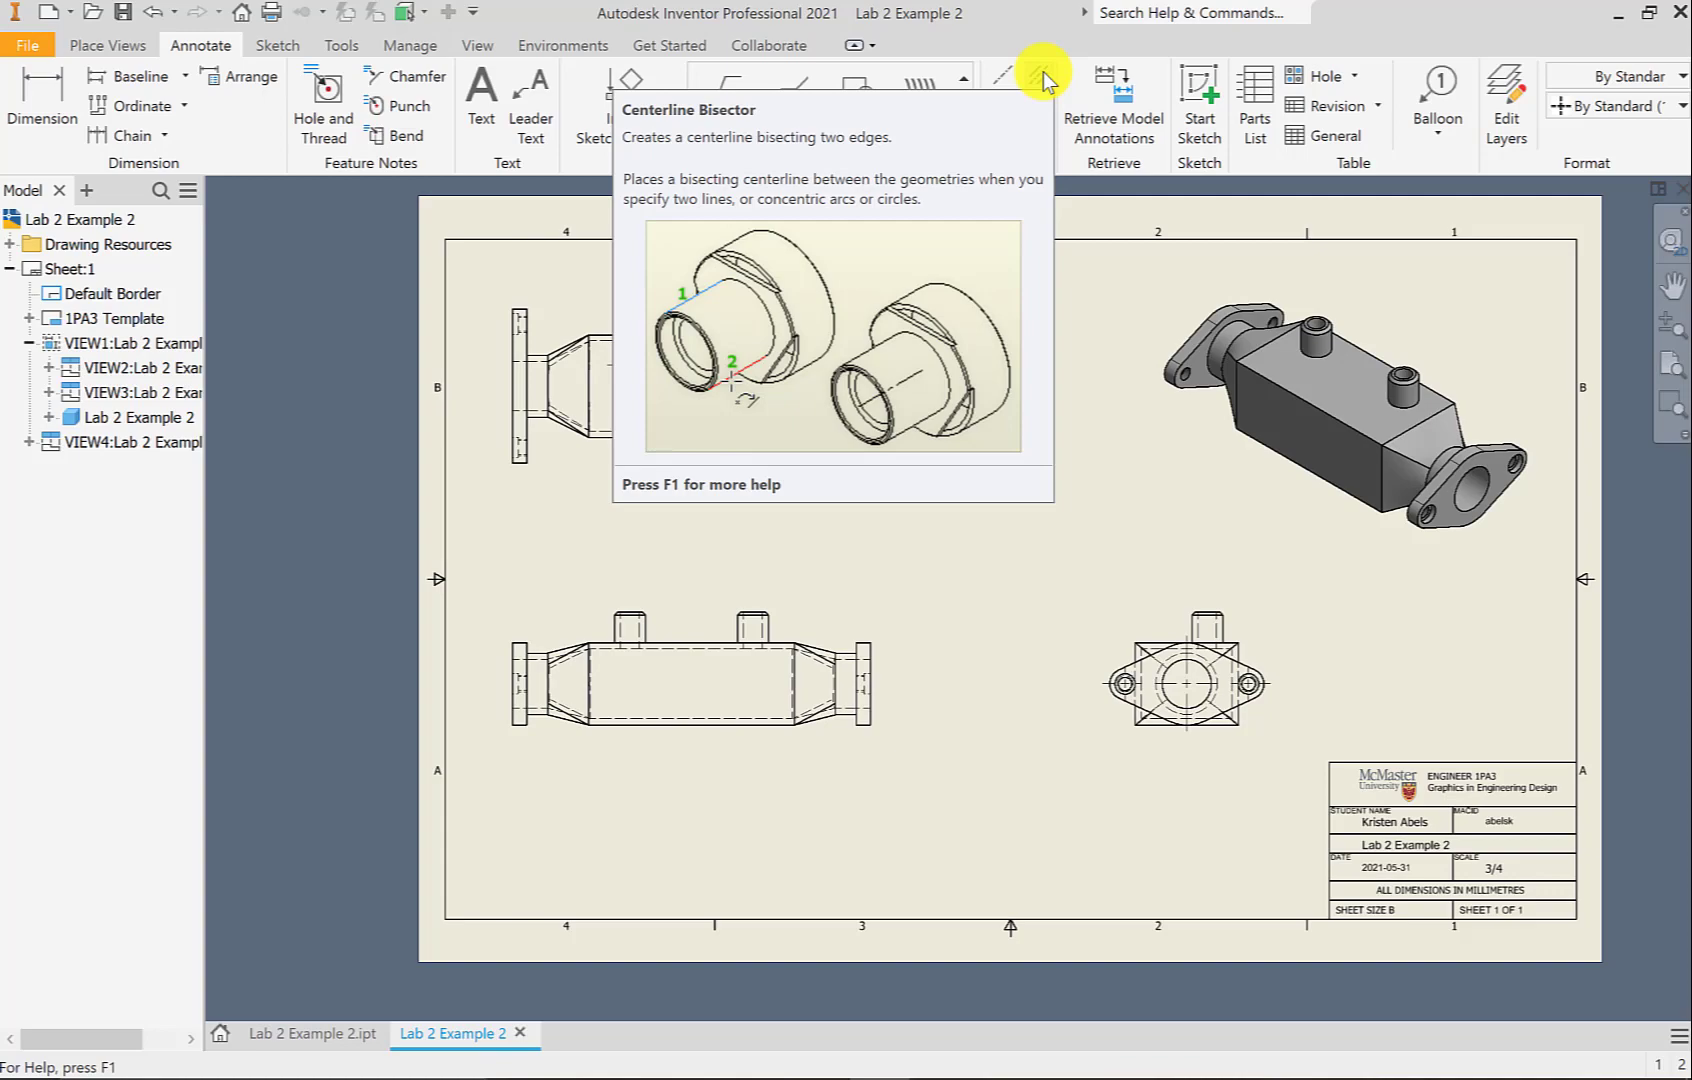
# Add bisector centerlines through the left and right flange bores in the top view
pyautogui.click(1040, 75)
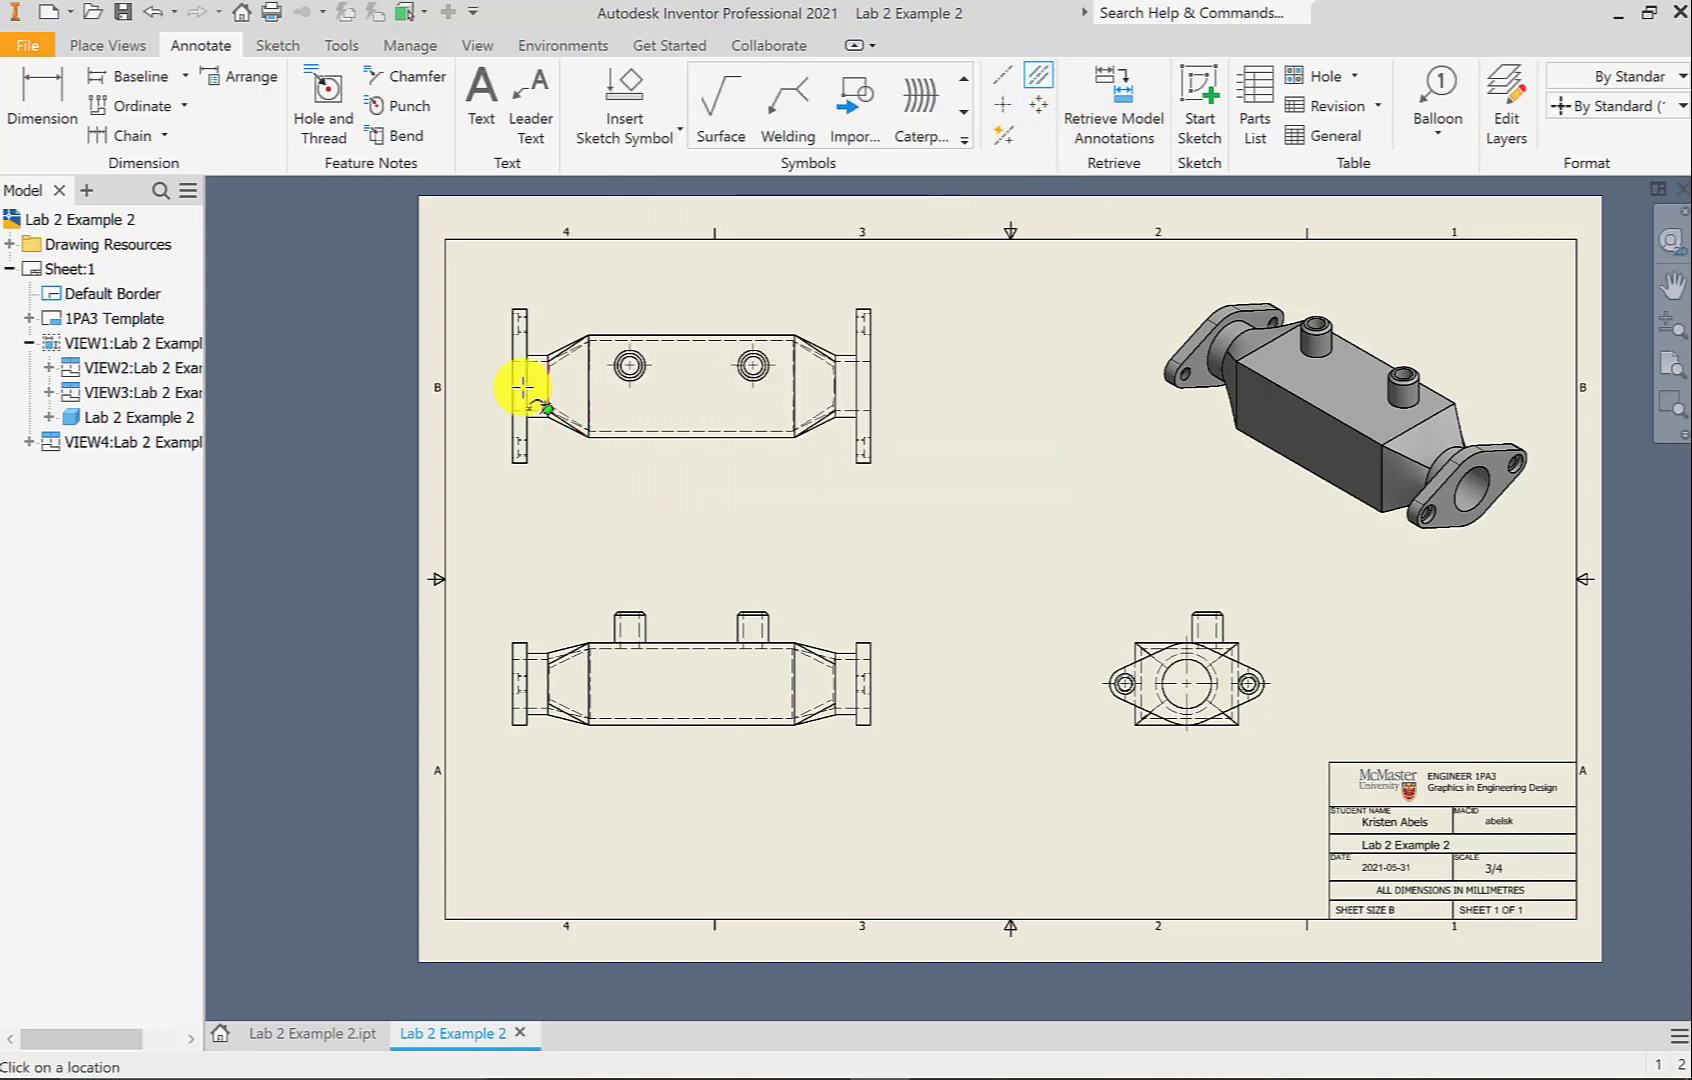
pyautogui.scroll(3, 522, 365)
pyautogui.scroll(3, 831, 366)
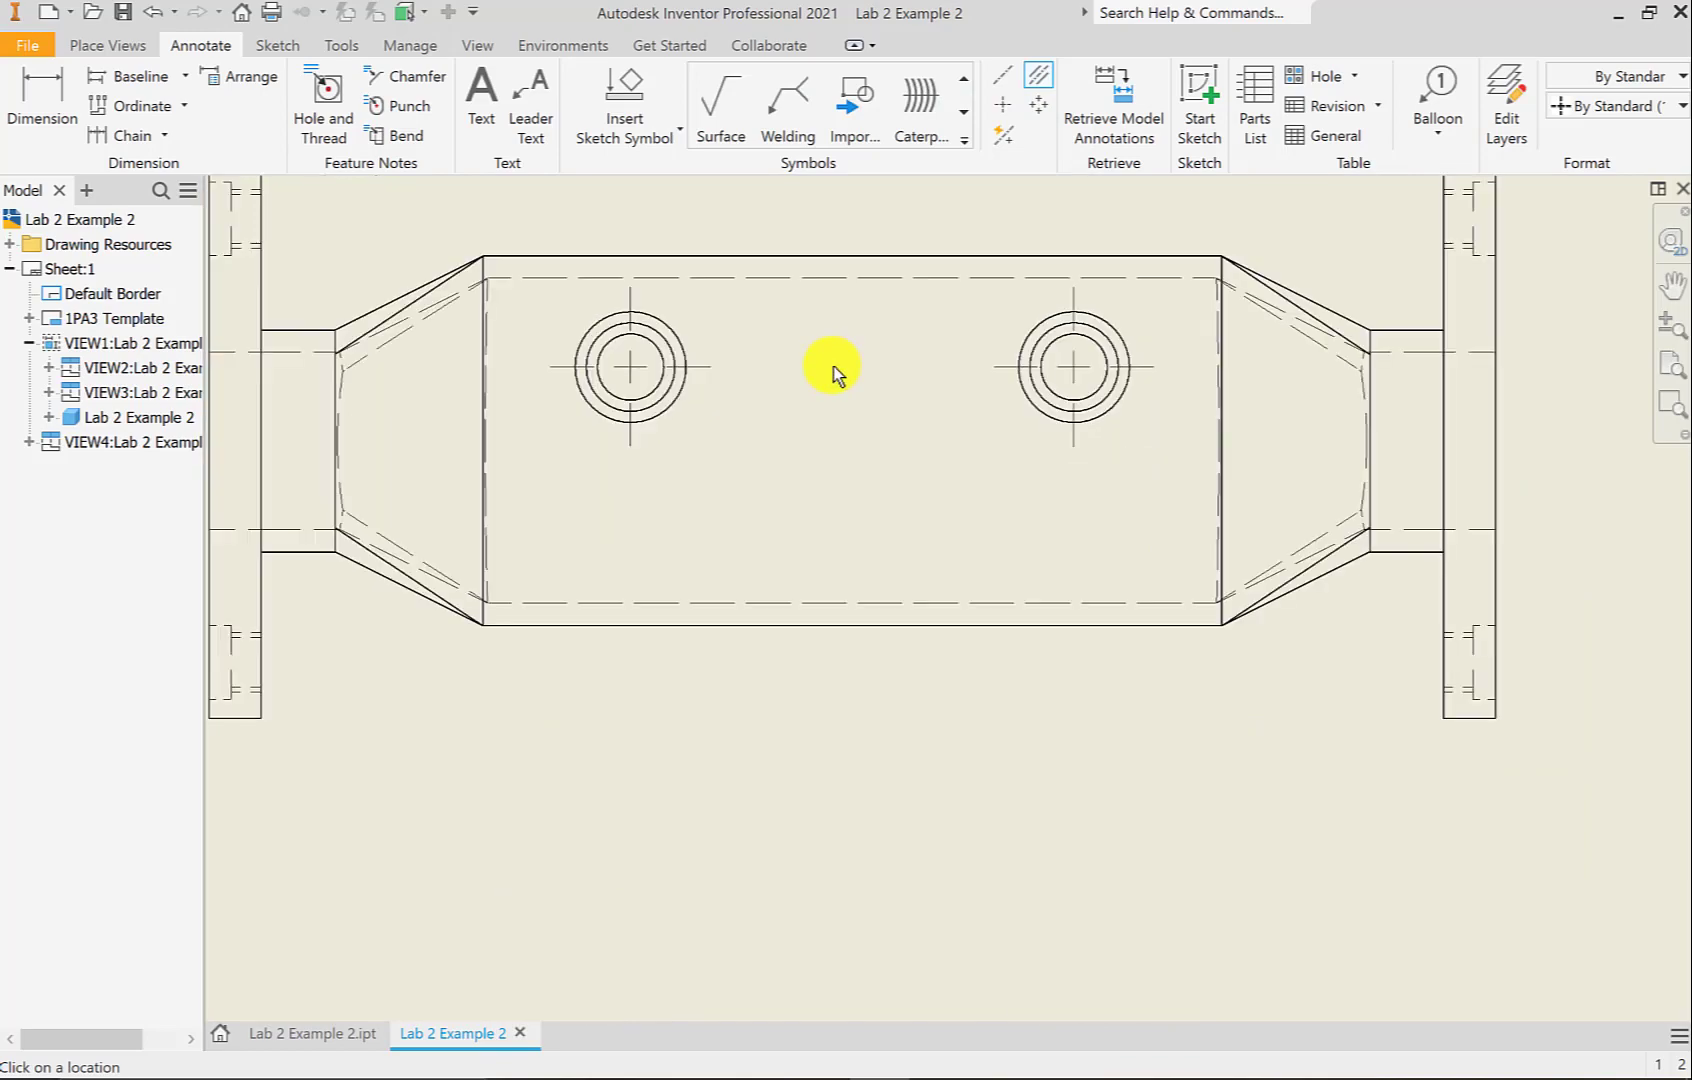
pyautogui.scroll(-2, 830, 367)
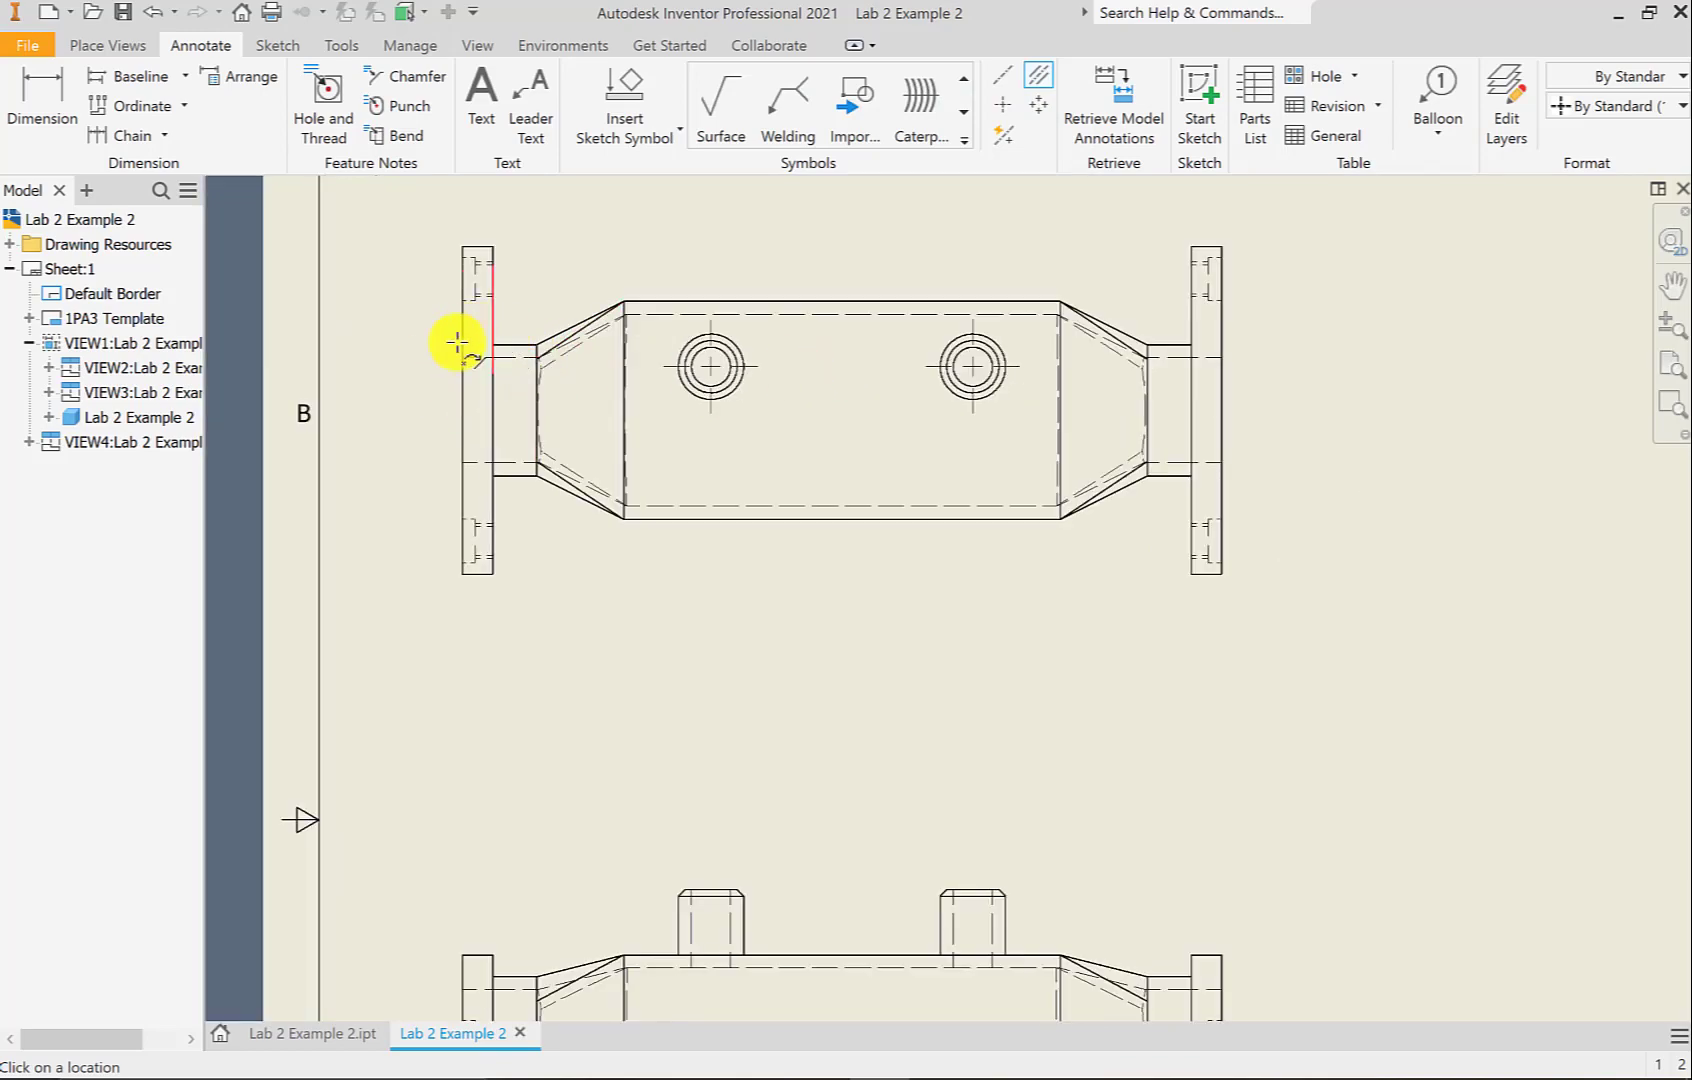
pyautogui.click(522, 362)
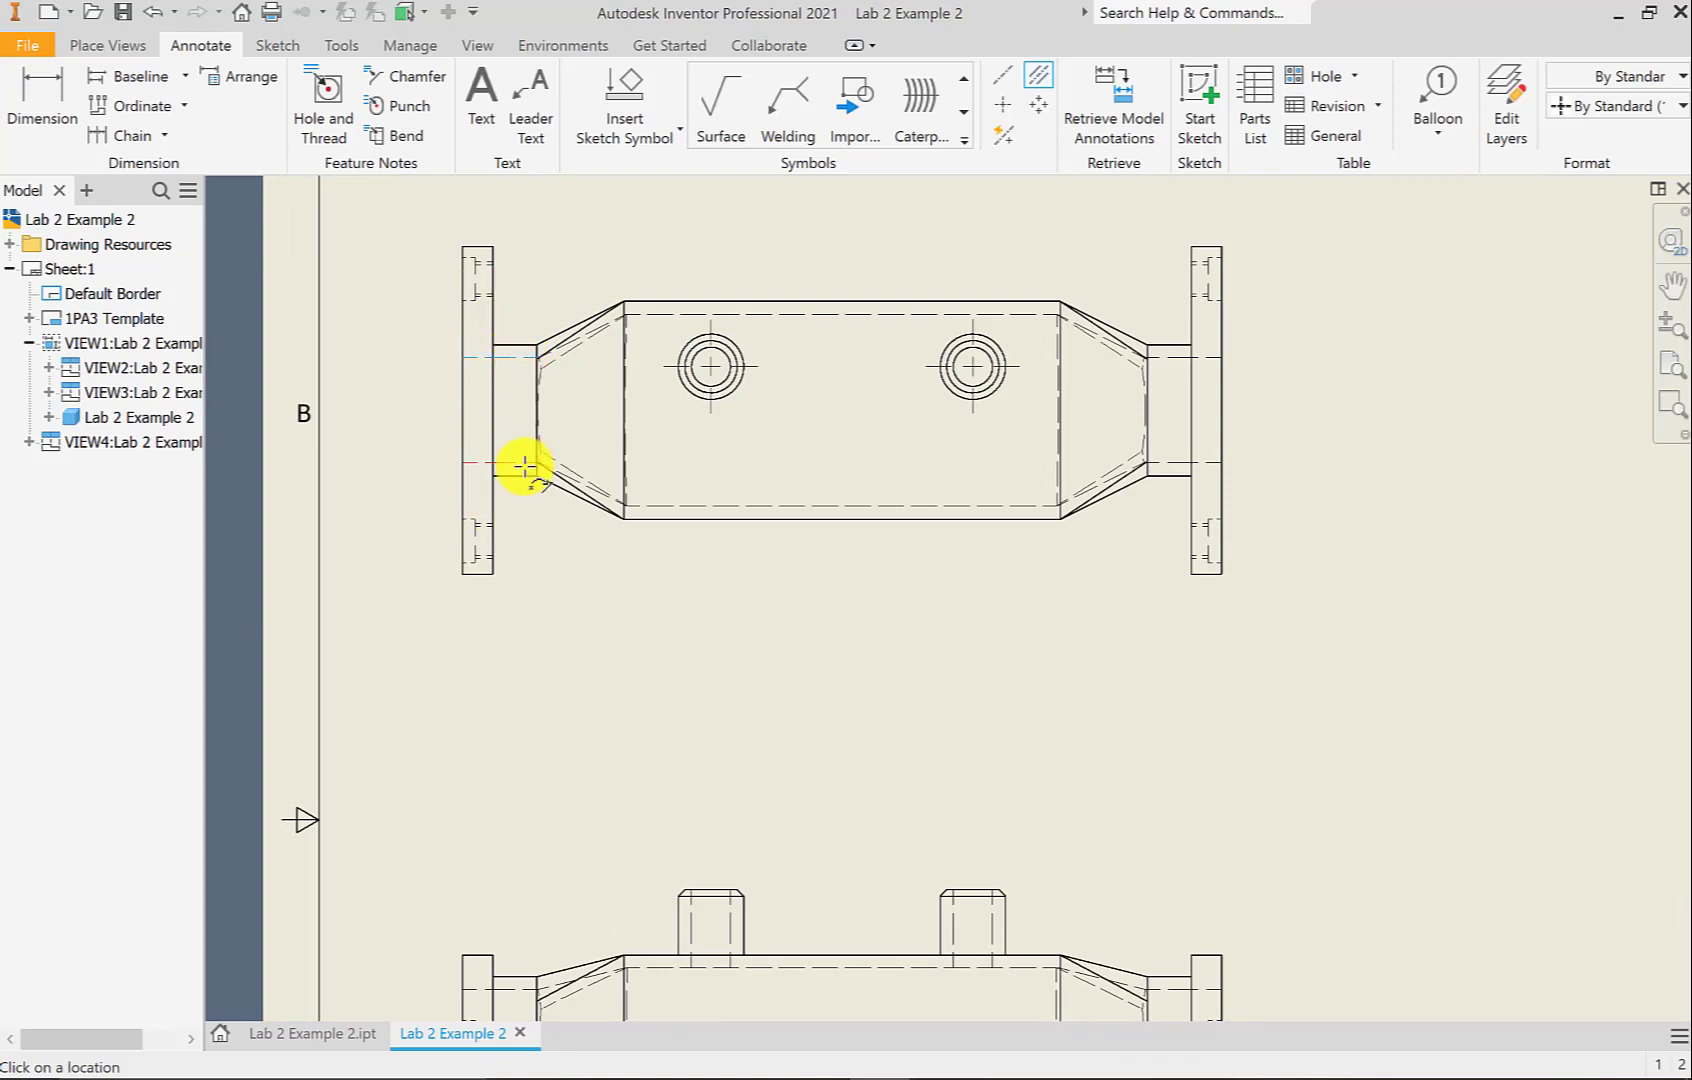
pyautogui.click(524, 464)
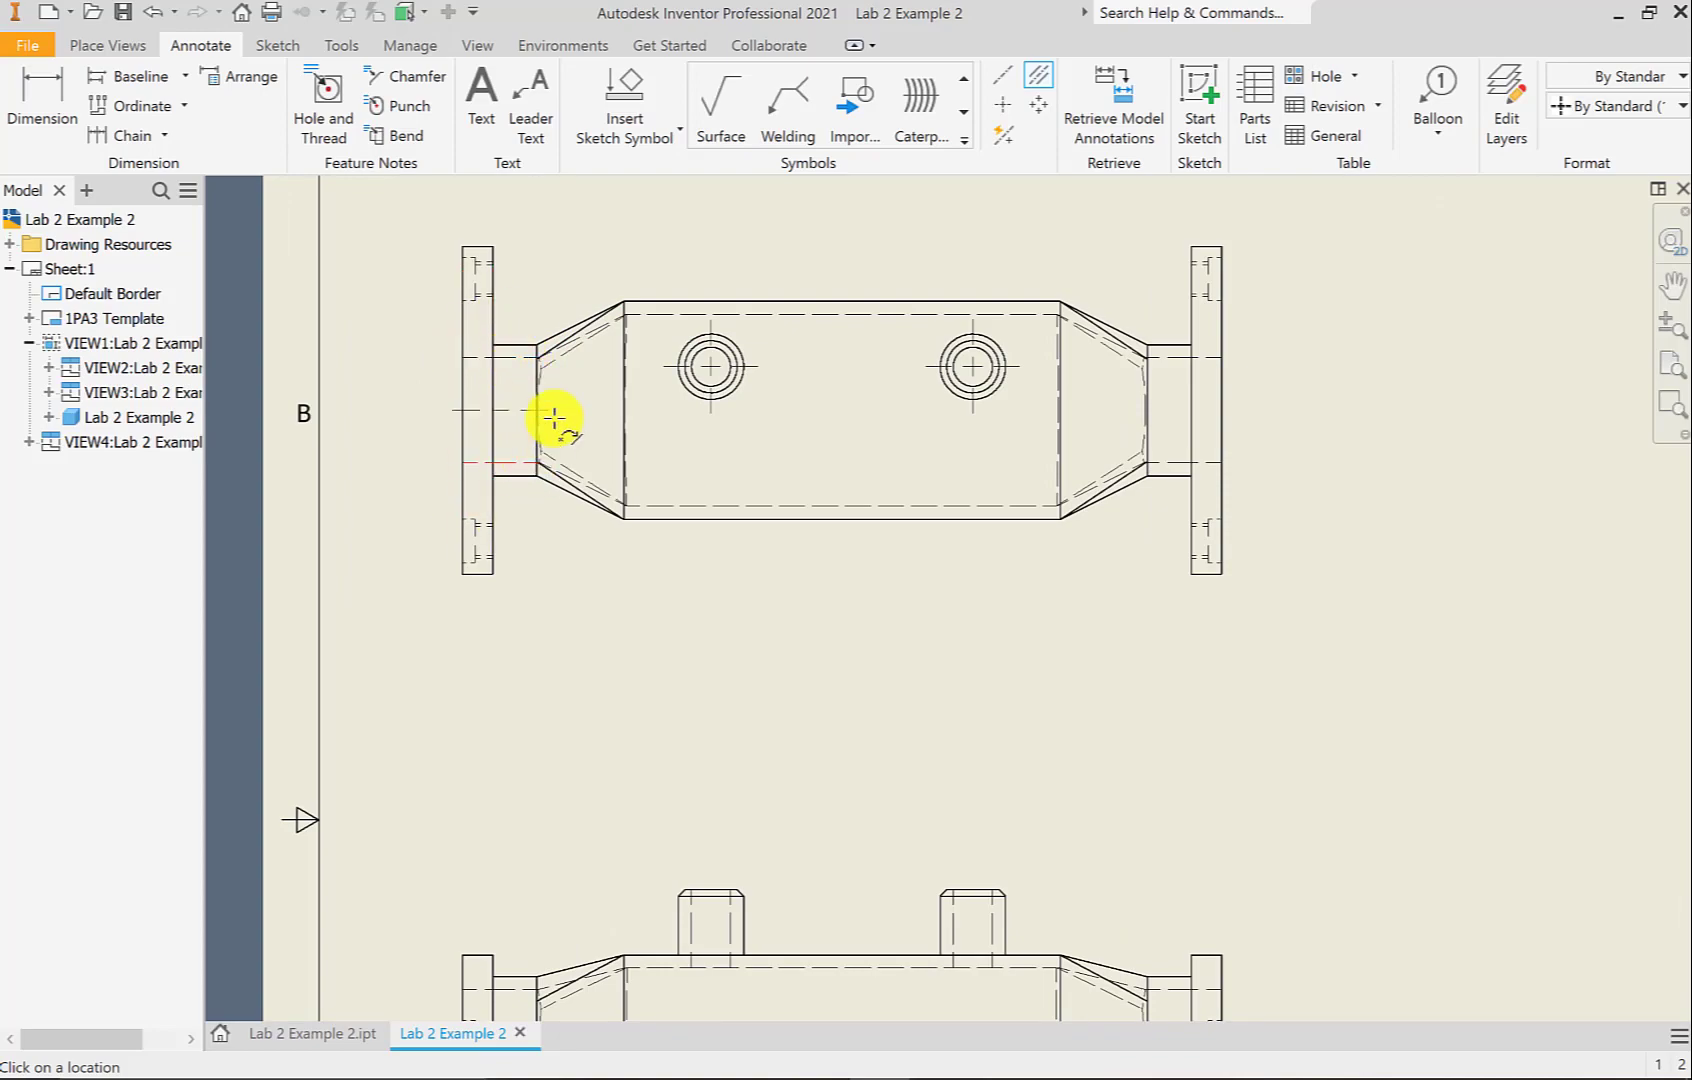
pyautogui.click(1177, 358)
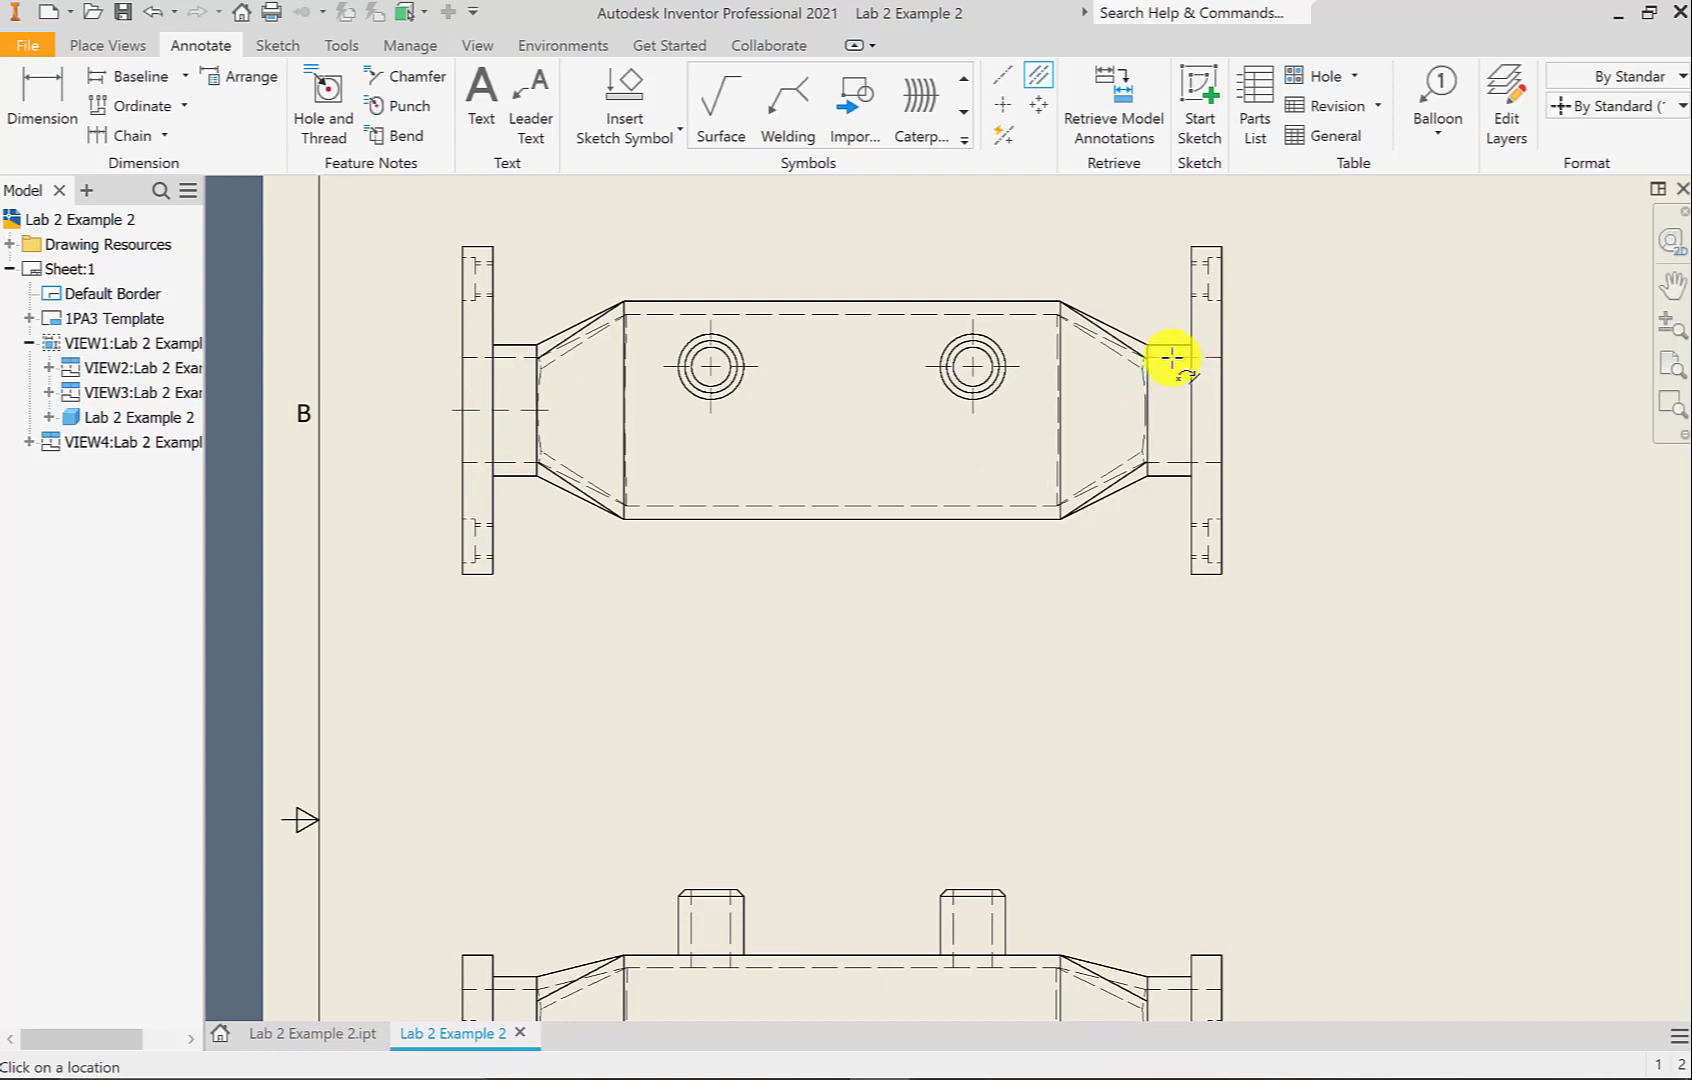
pyautogui.click(1165, 462)
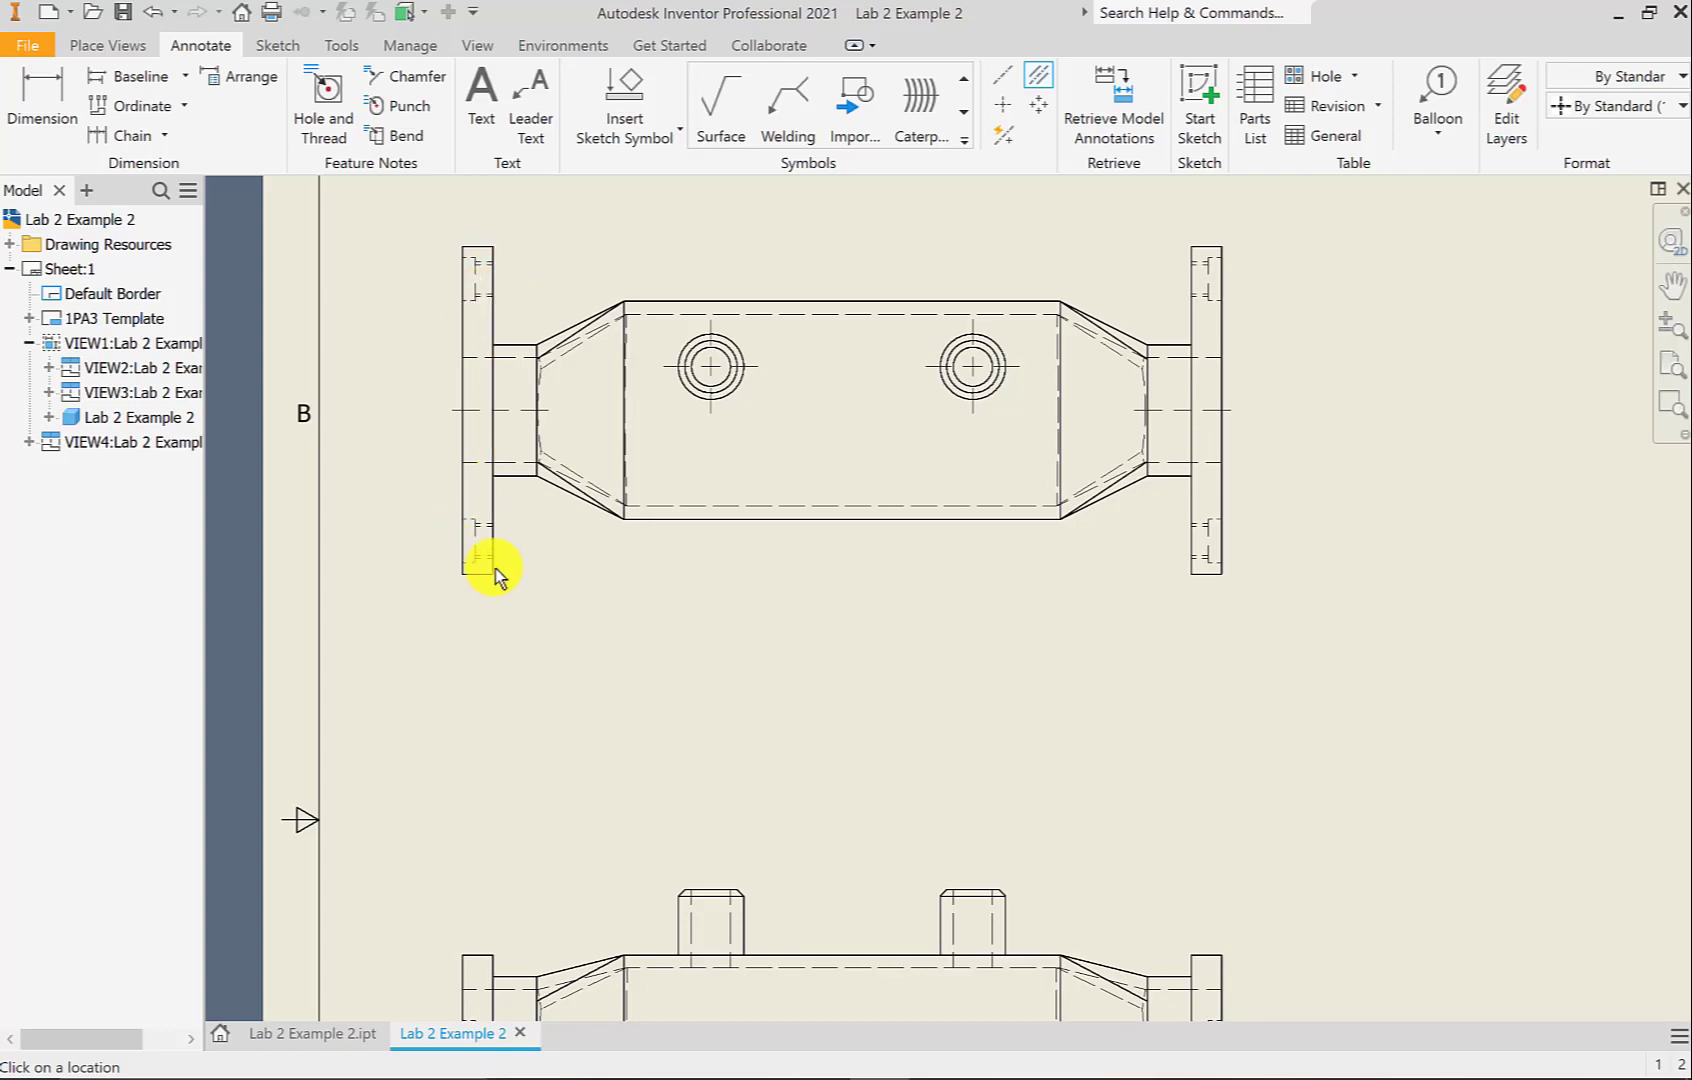
# Add centerlines through the upper and lower bolt holes of both flanges
pyautogui.scroll(3, 476, 258)
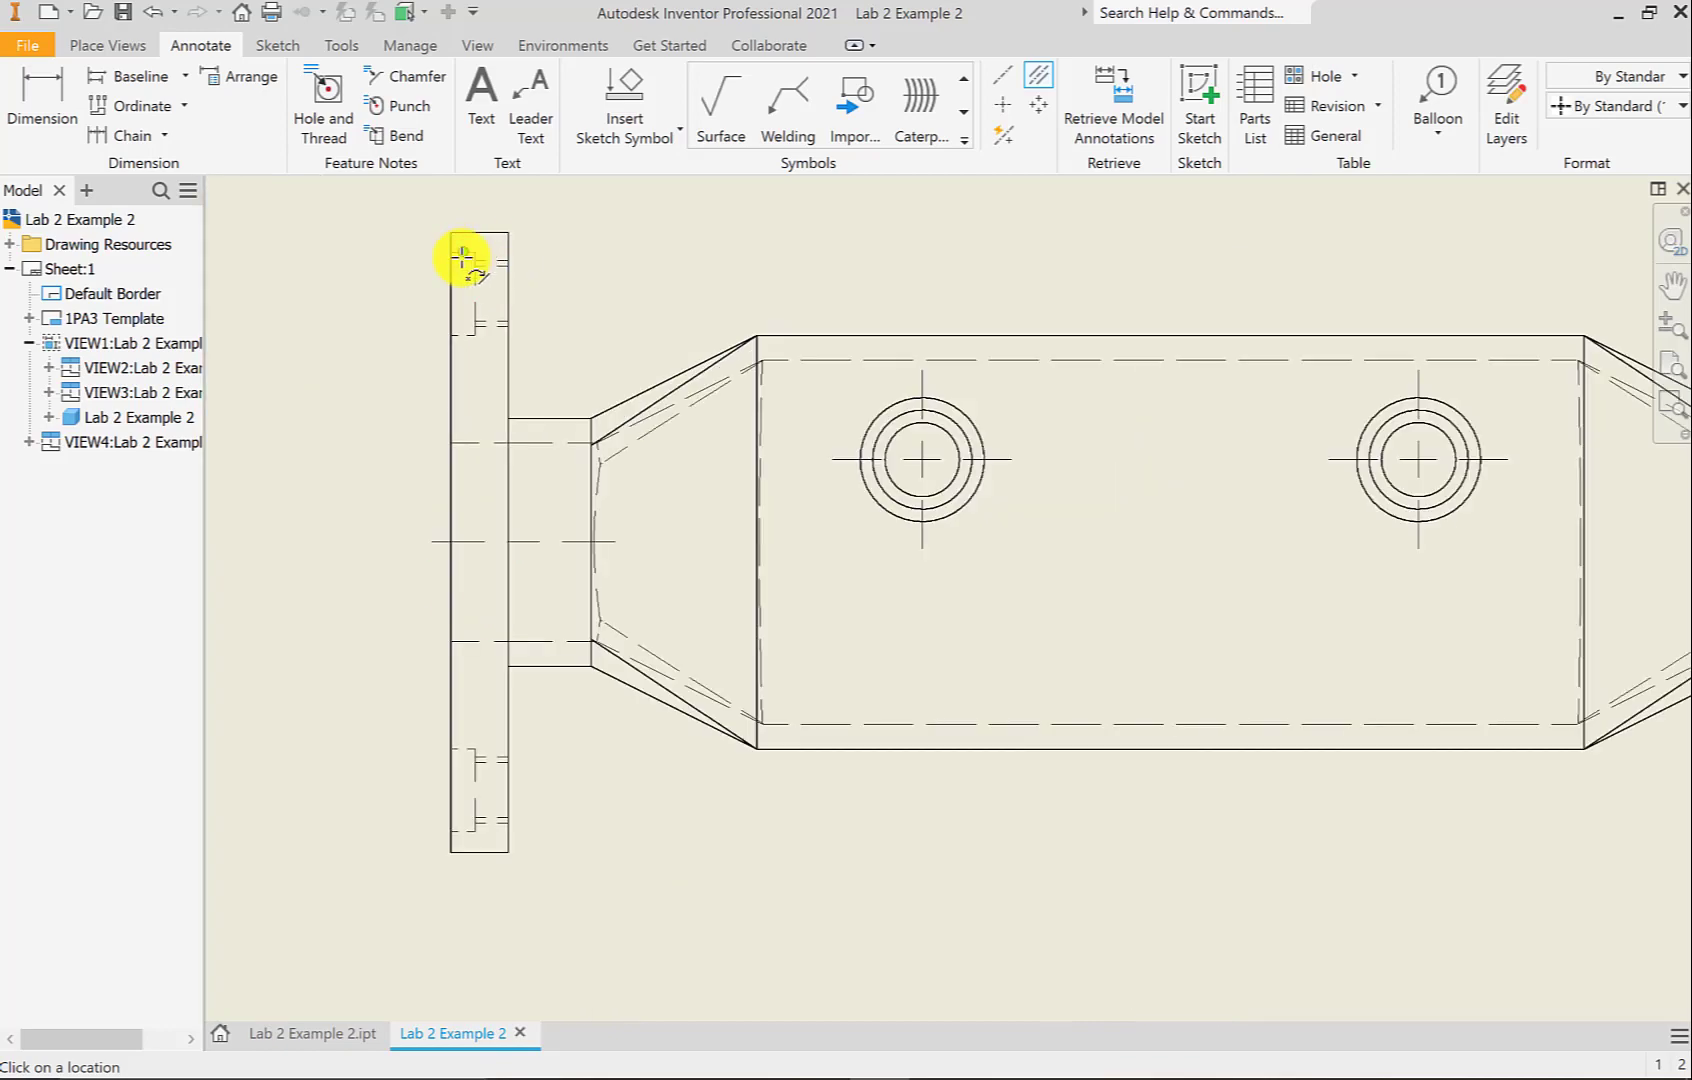
pyautogui.click(493, 325)
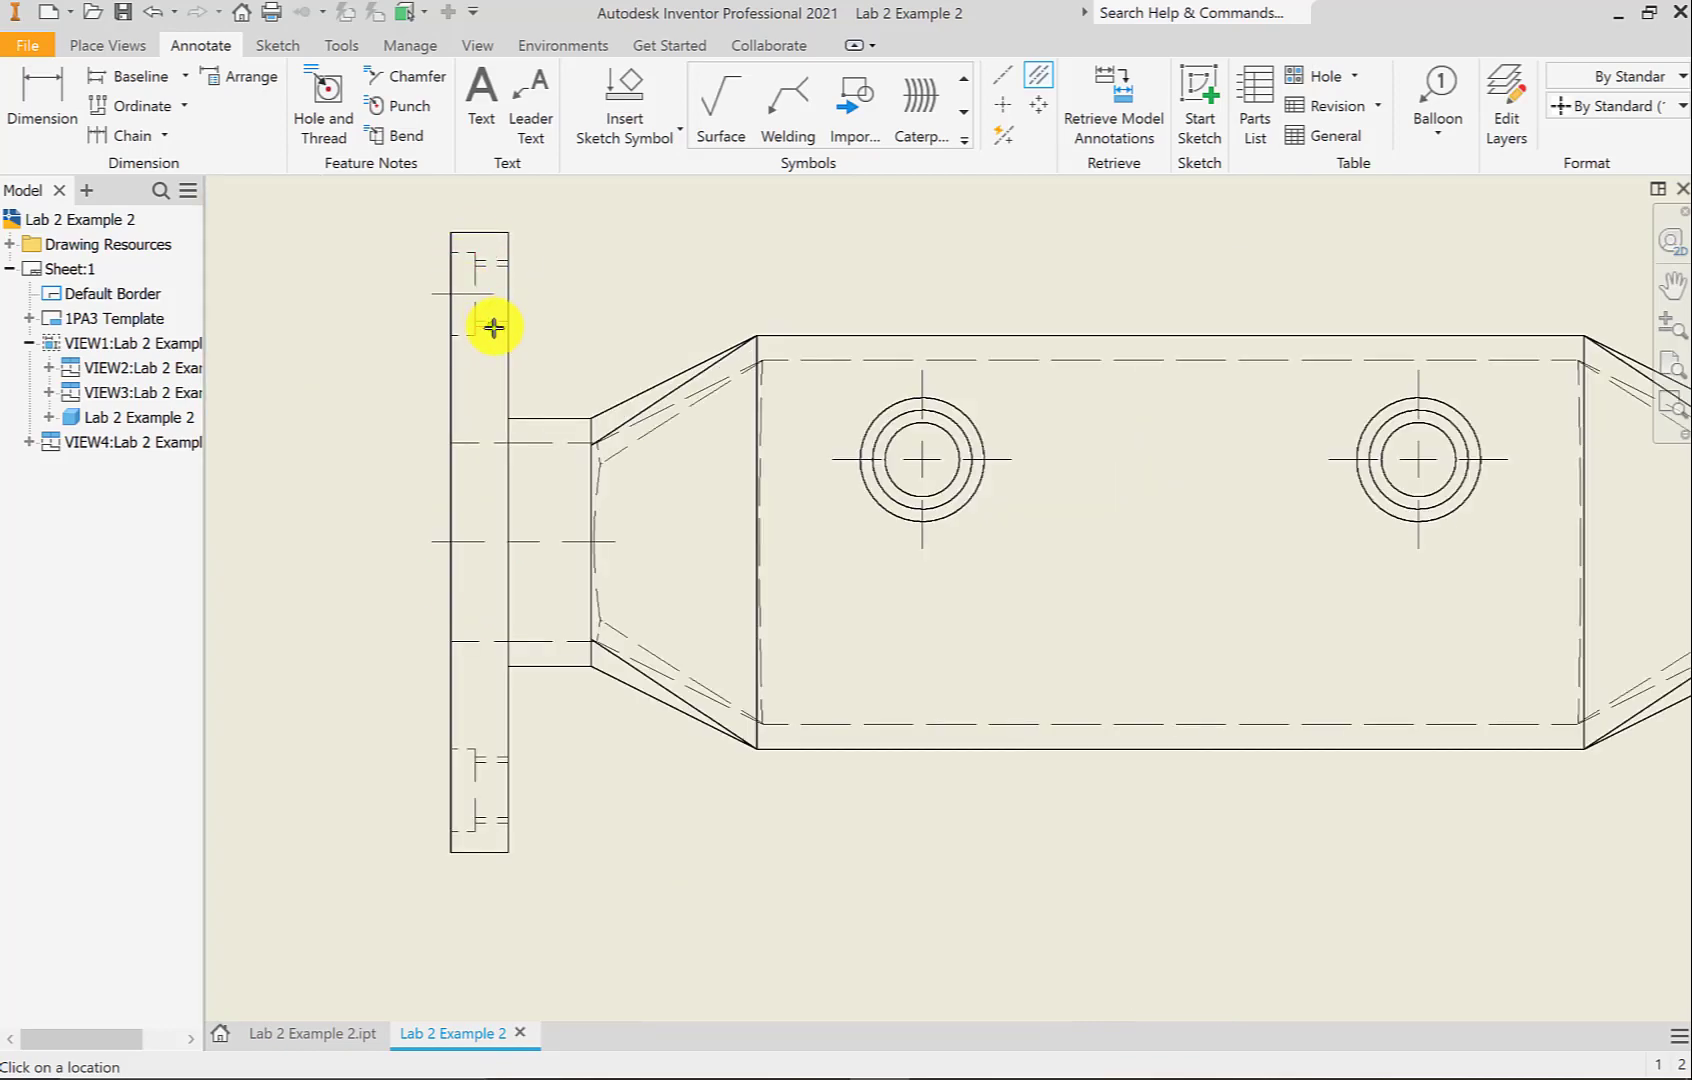
pyautogui.click(491, 822)
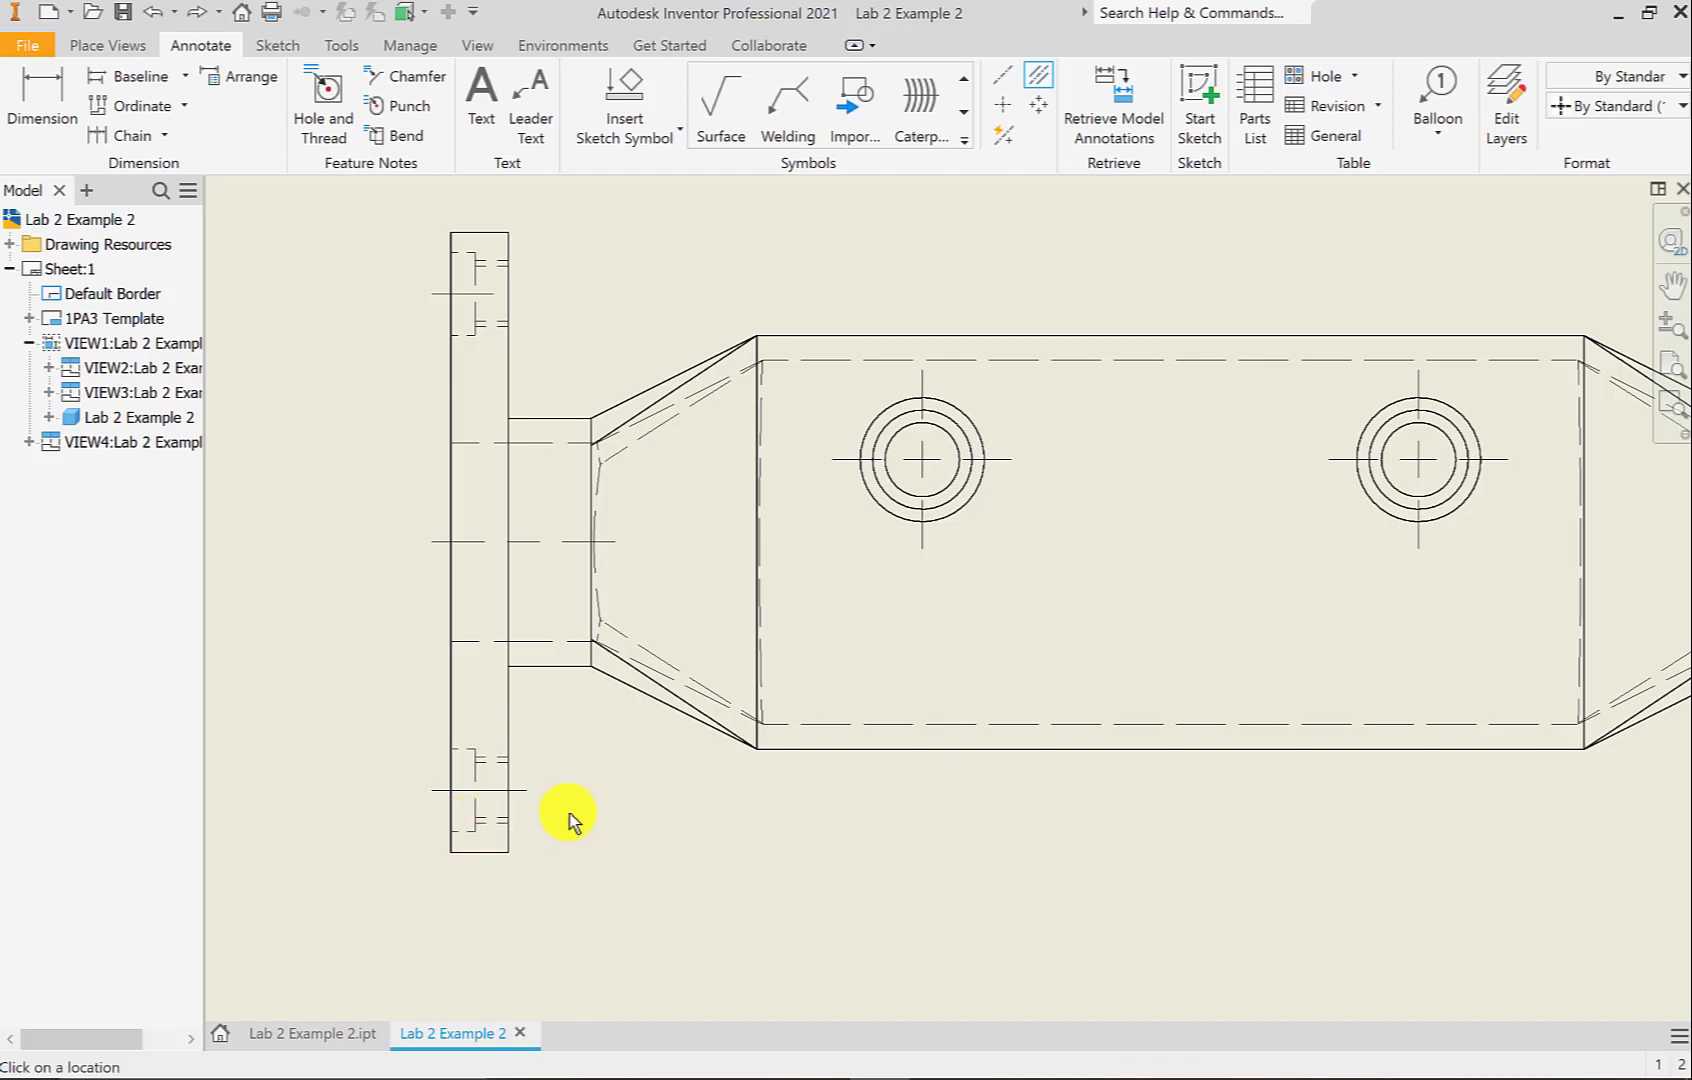
pyautogui.scroll(-3, 568, 813)
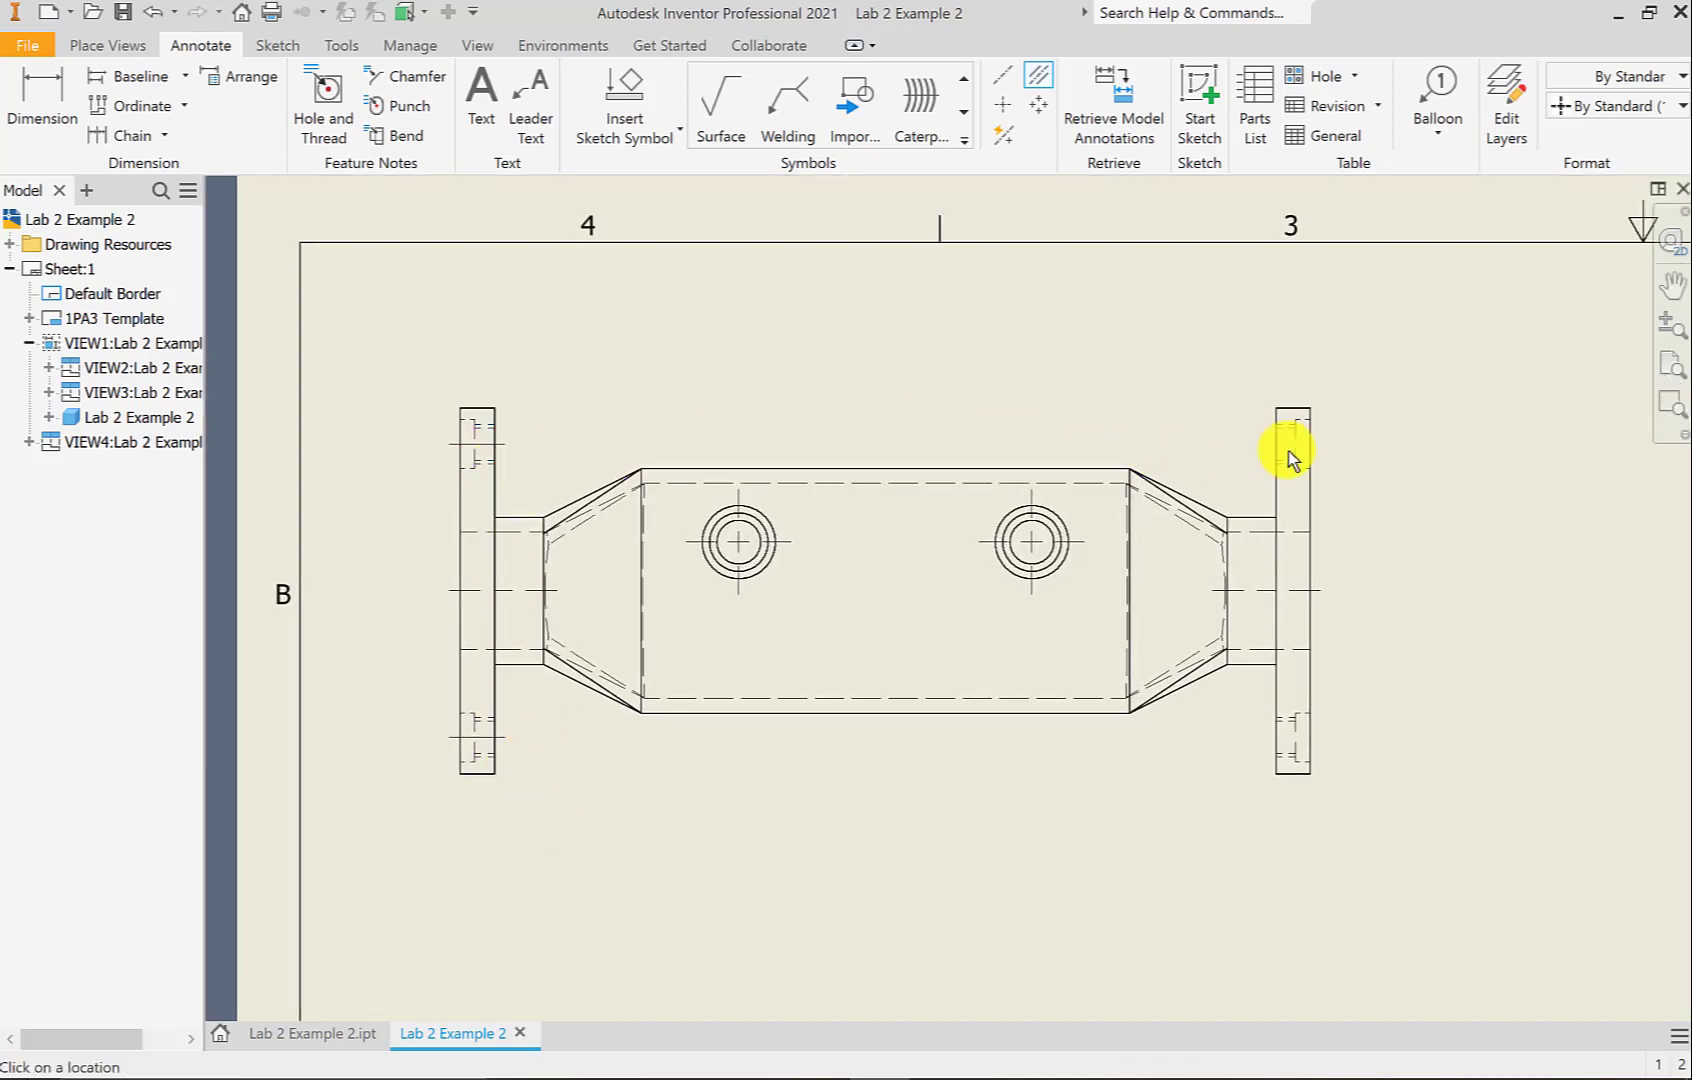
pyautogui.scroll(2, 1292, 452)
pyautogui.click(1277, 403)
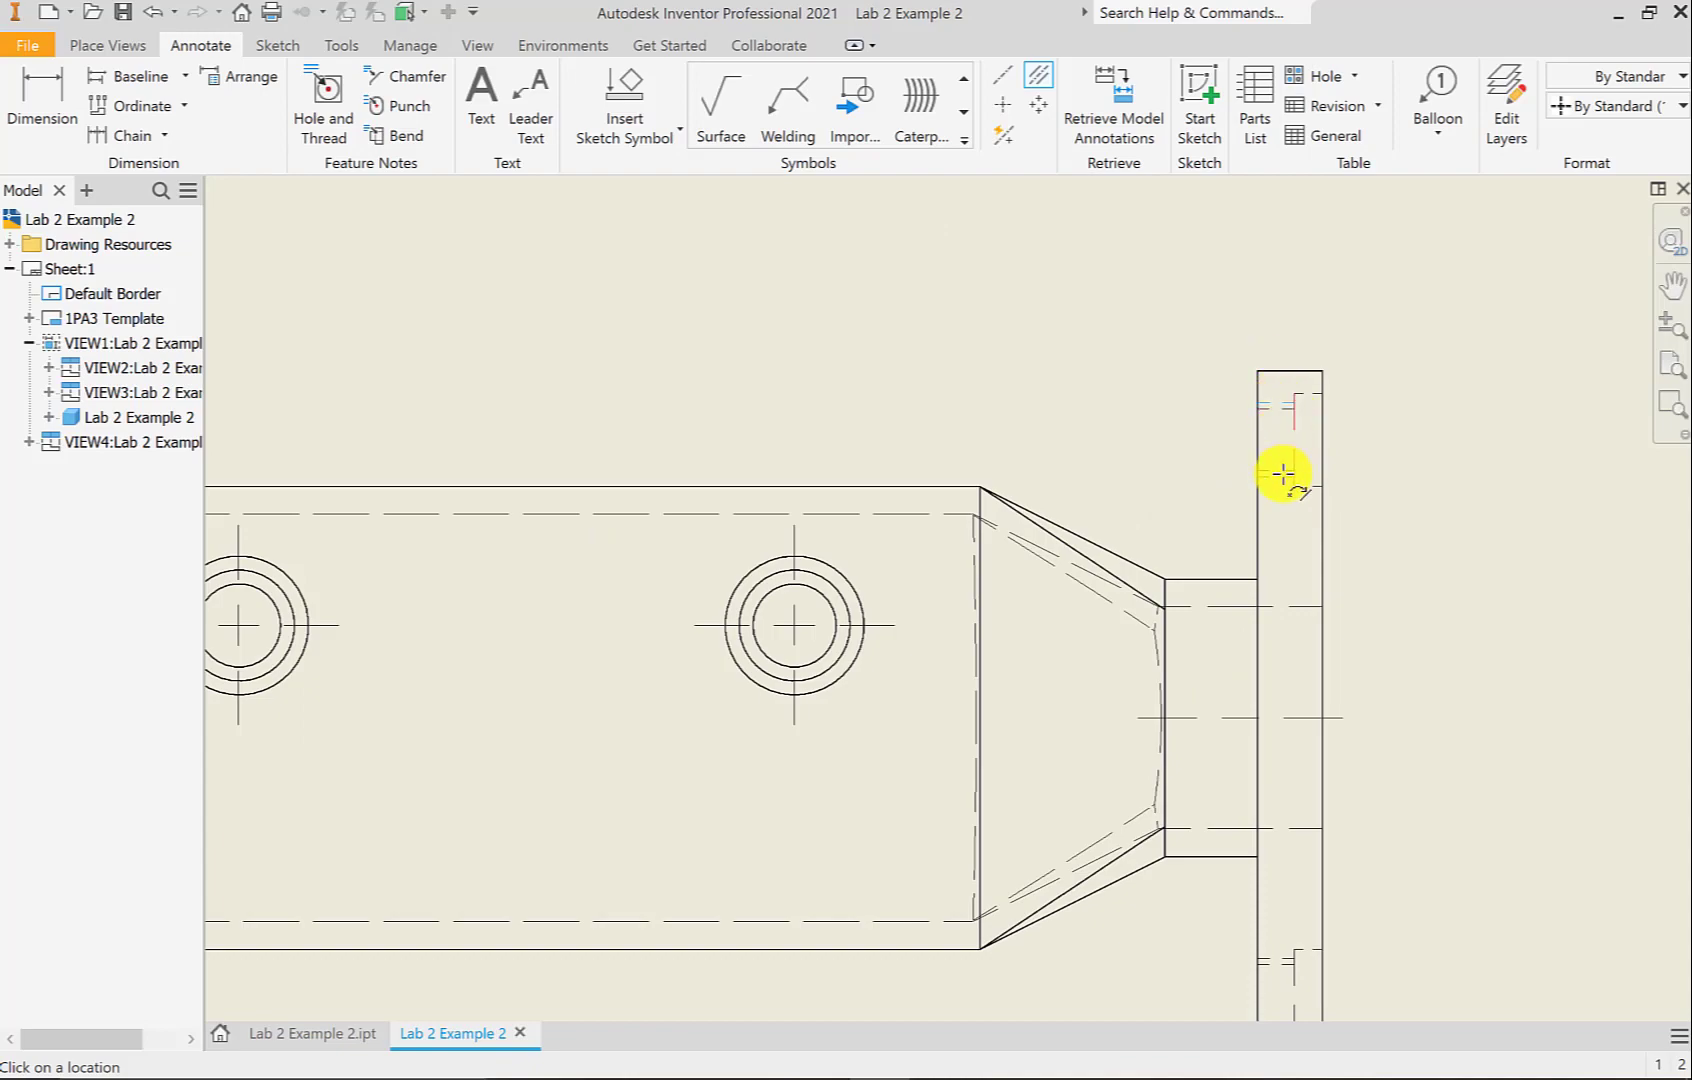
pyautogui.click(1281, 477)
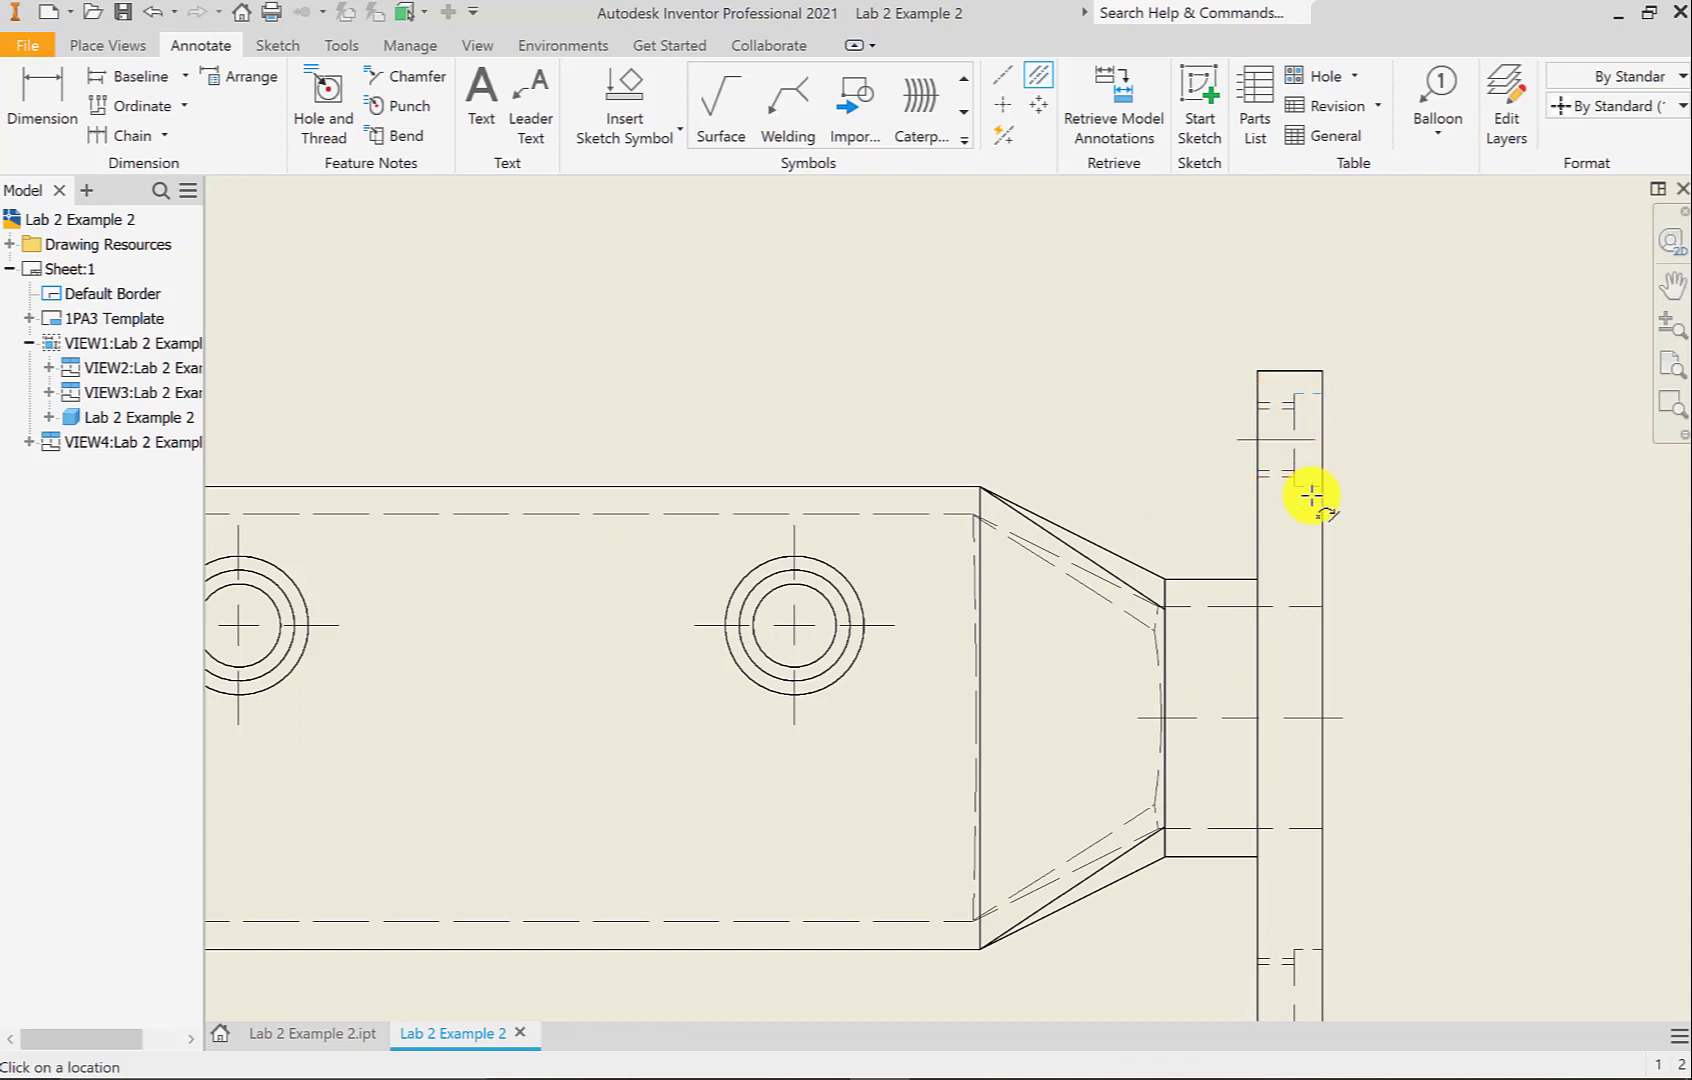
pyautogui.moveTo(1362, 656); pyautogui.dragTo(1292, 340, button='middle')
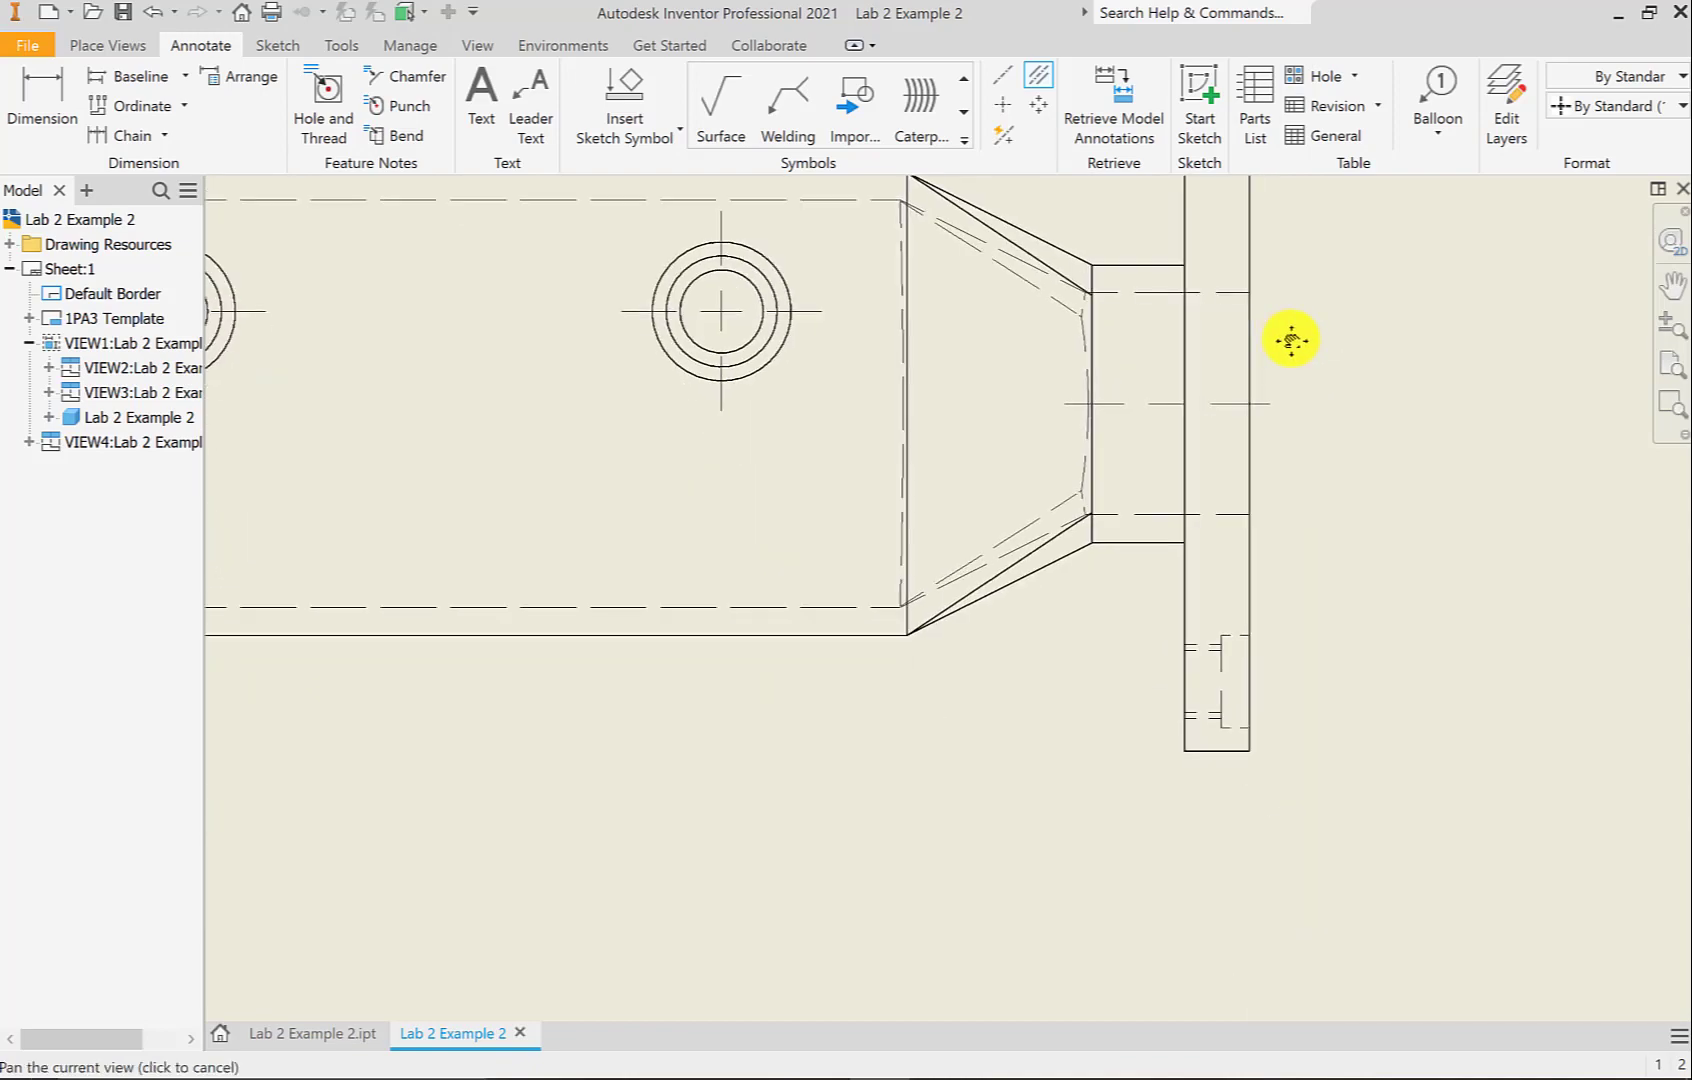
pyautogui.click(1202, 716)
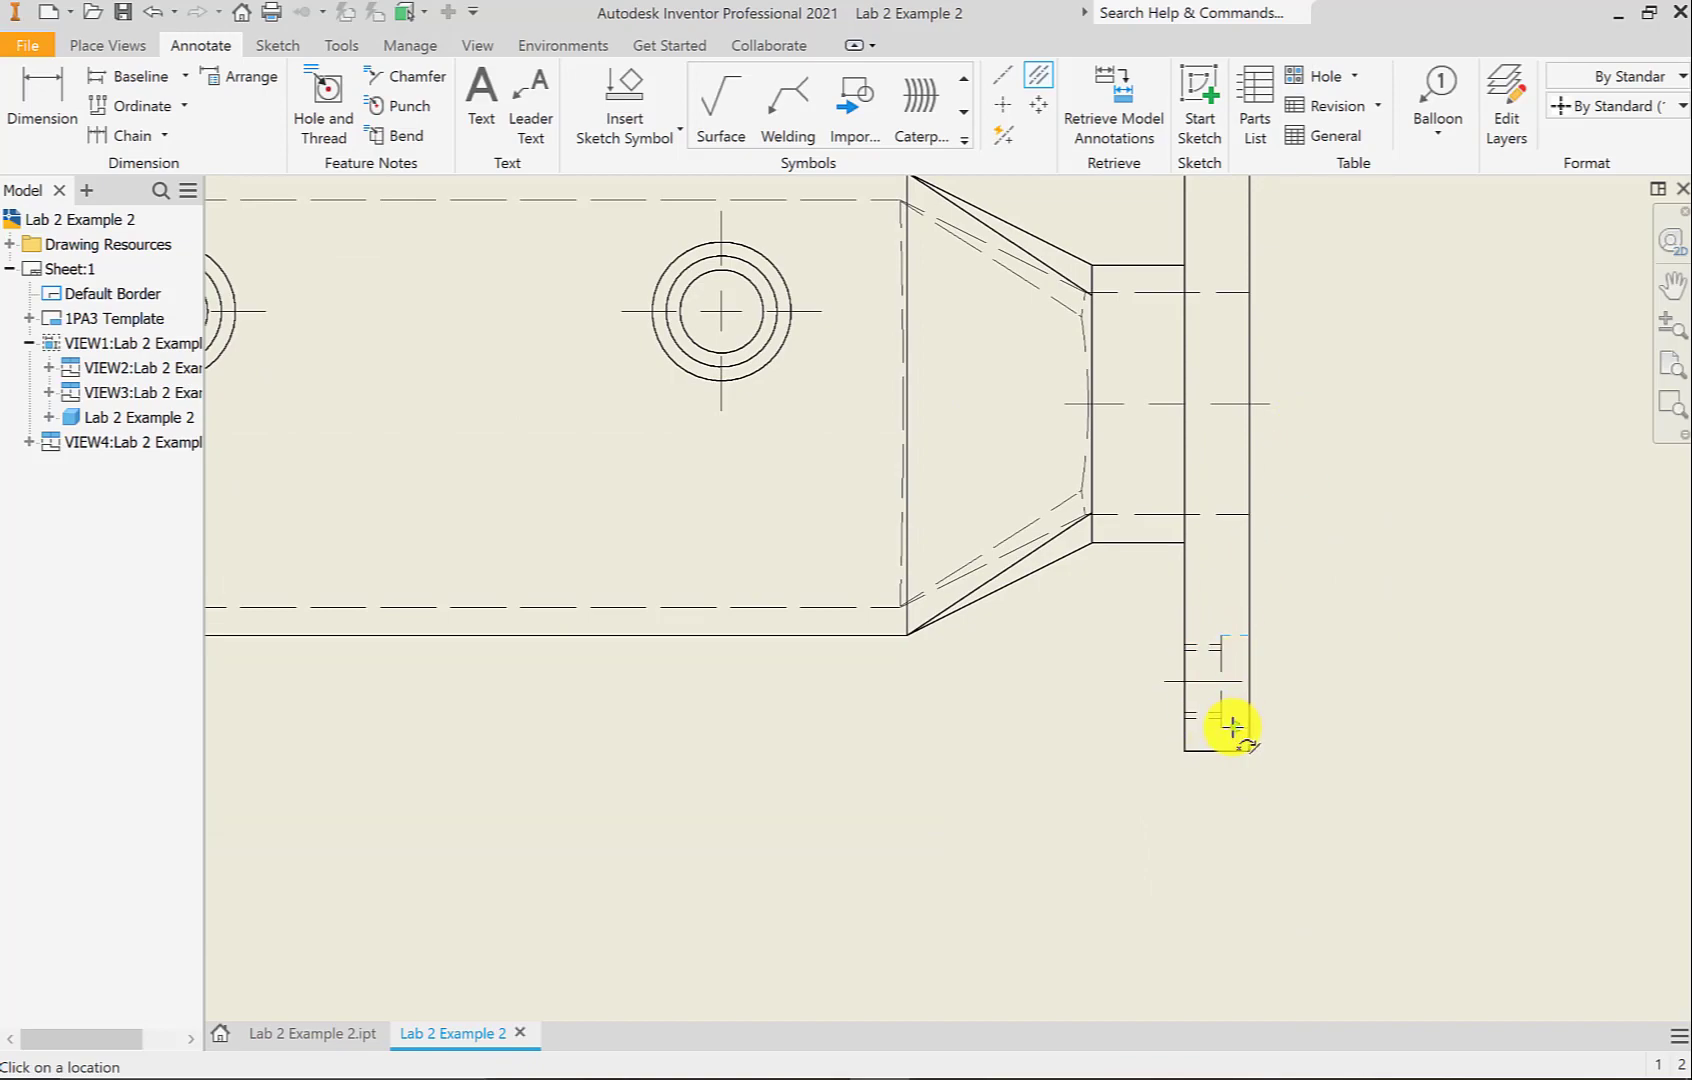
pyautogui.scroll(-4, 1327, 701)
pyautogui.moveTo(1036, 672); pyautogui.dragTo(925, 366, button='middle')
pyautogui.scroll(3, 710, 634)
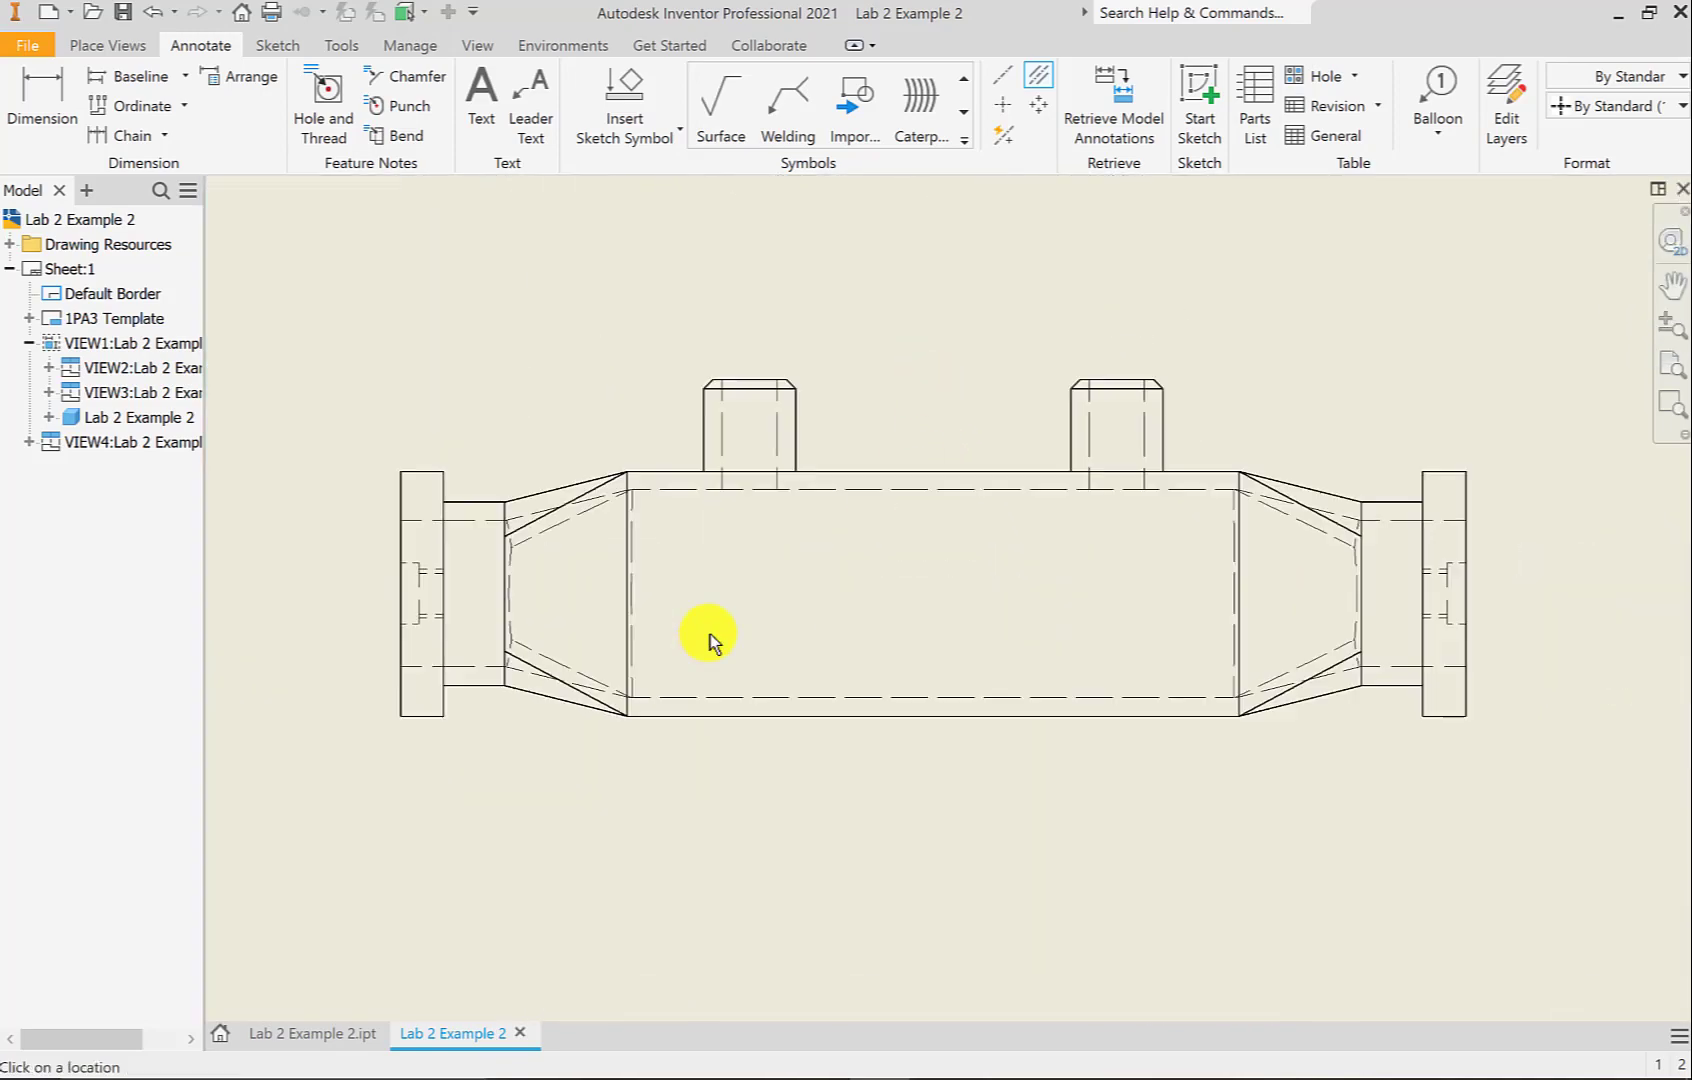
# Add bisector centerlines through both ends and both bosses of the front view
pyautogui.click(481, 519)
pyautogui.click(479, 666)
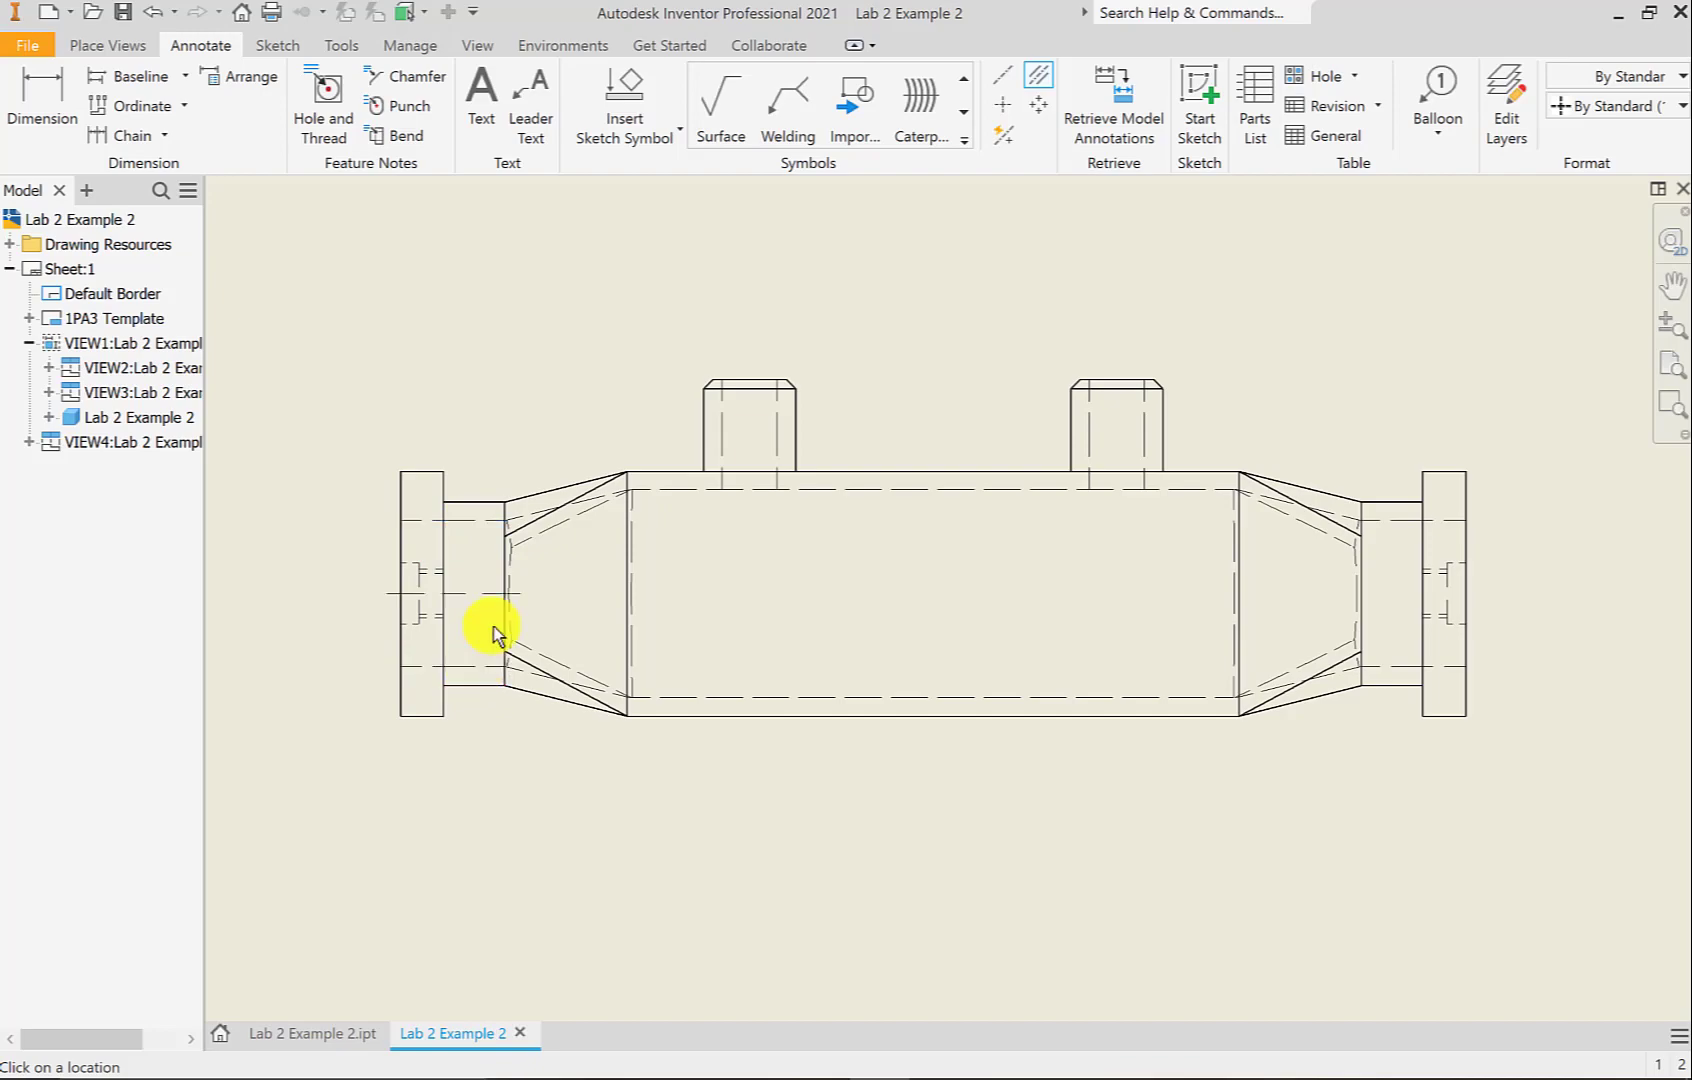
pyautogui.click(1398, 520)
pyautogui.click(1396, 667)
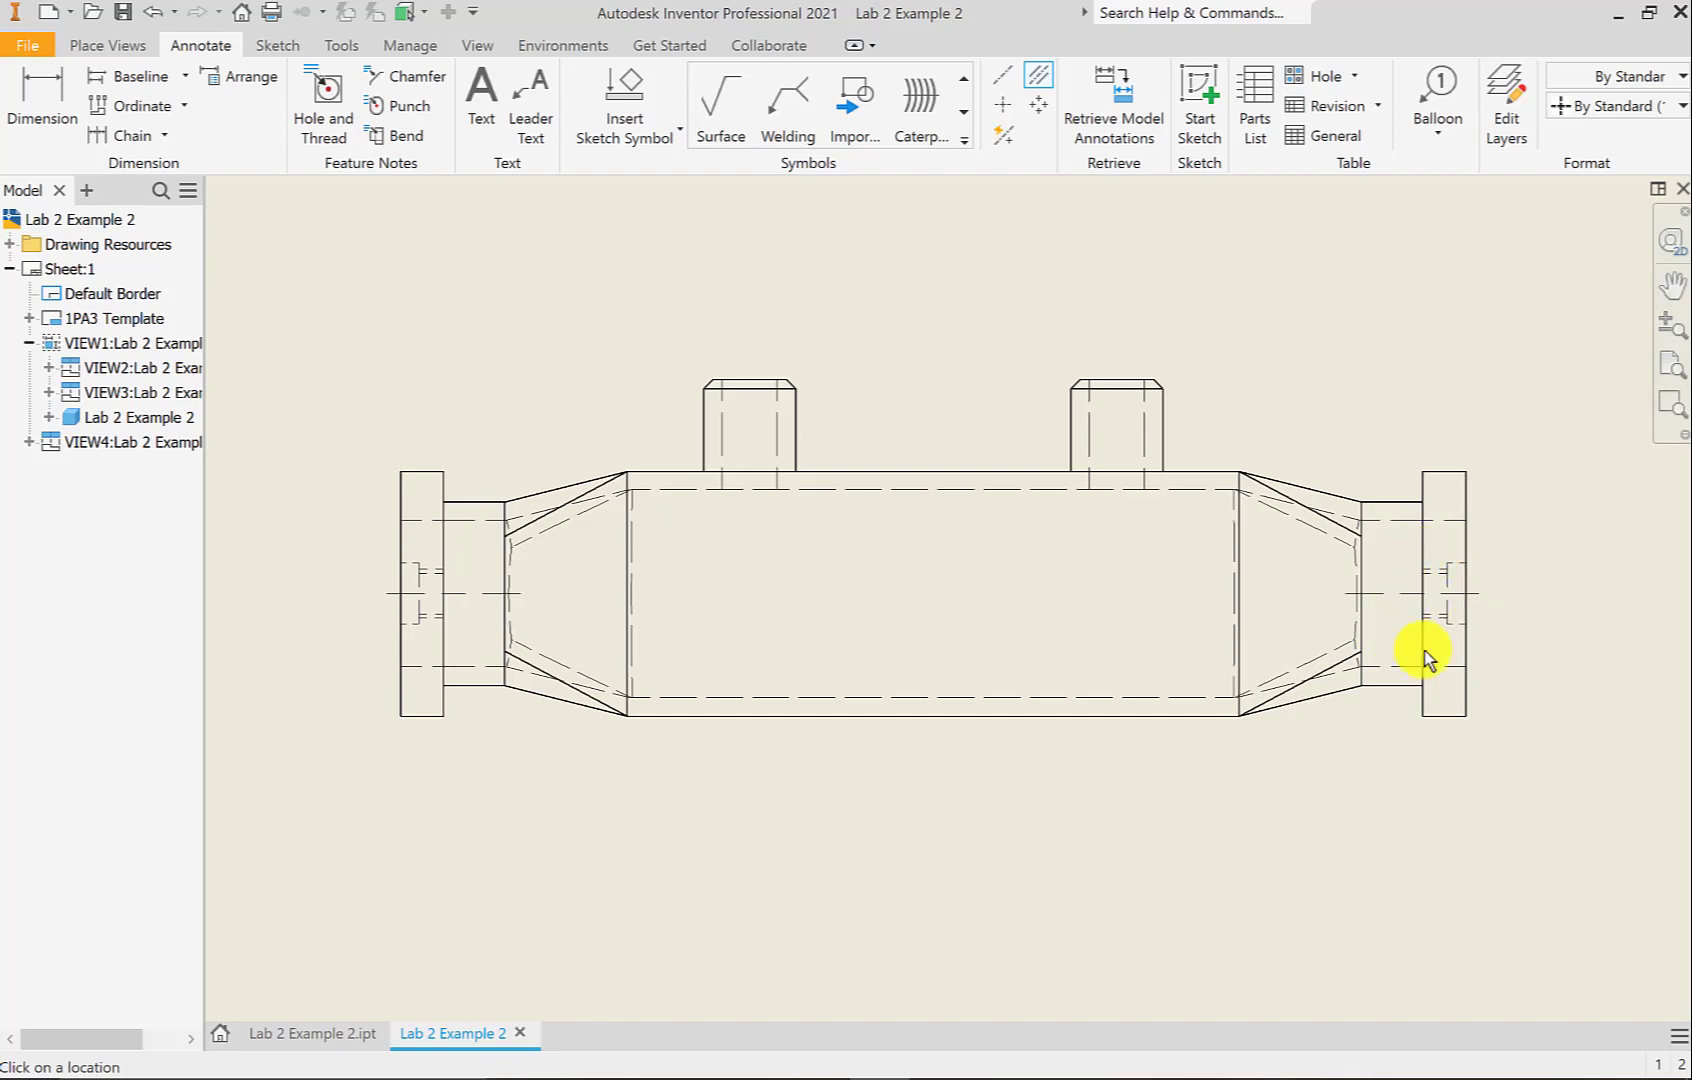
pyautogui.click(722, 436)
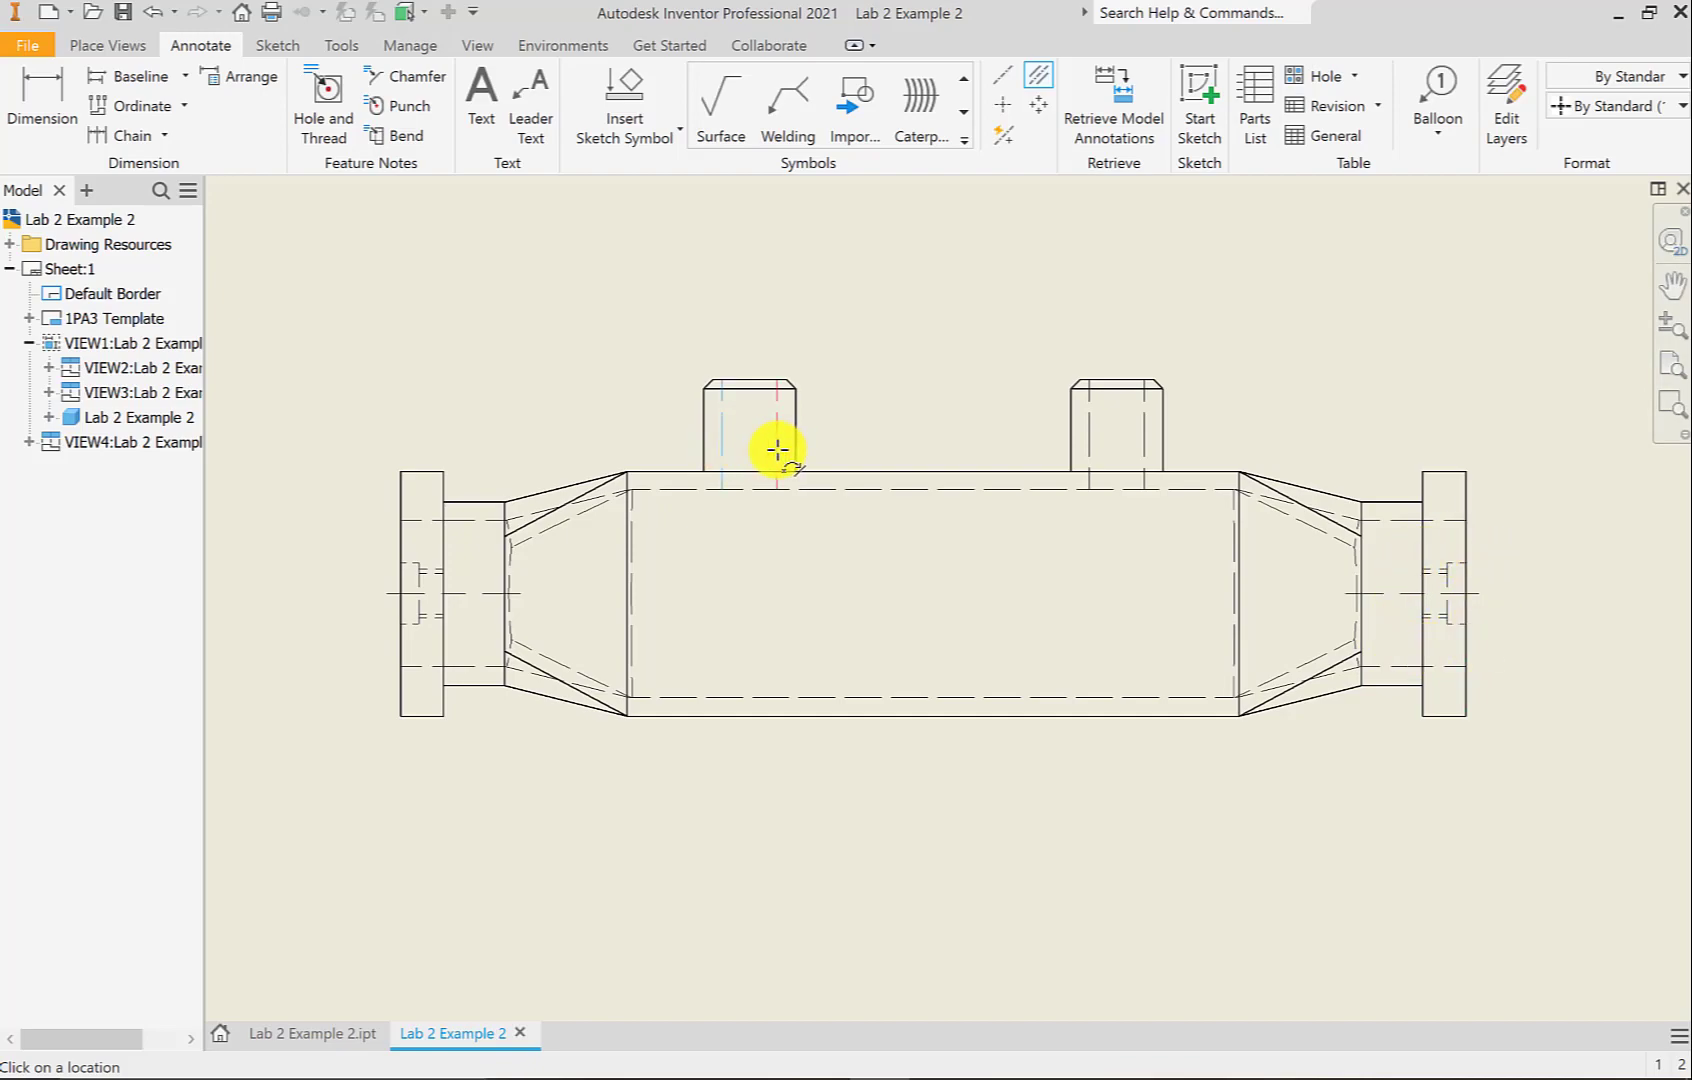
pyautogui.click(777, 450)
pyautogui.click(1089, 452)
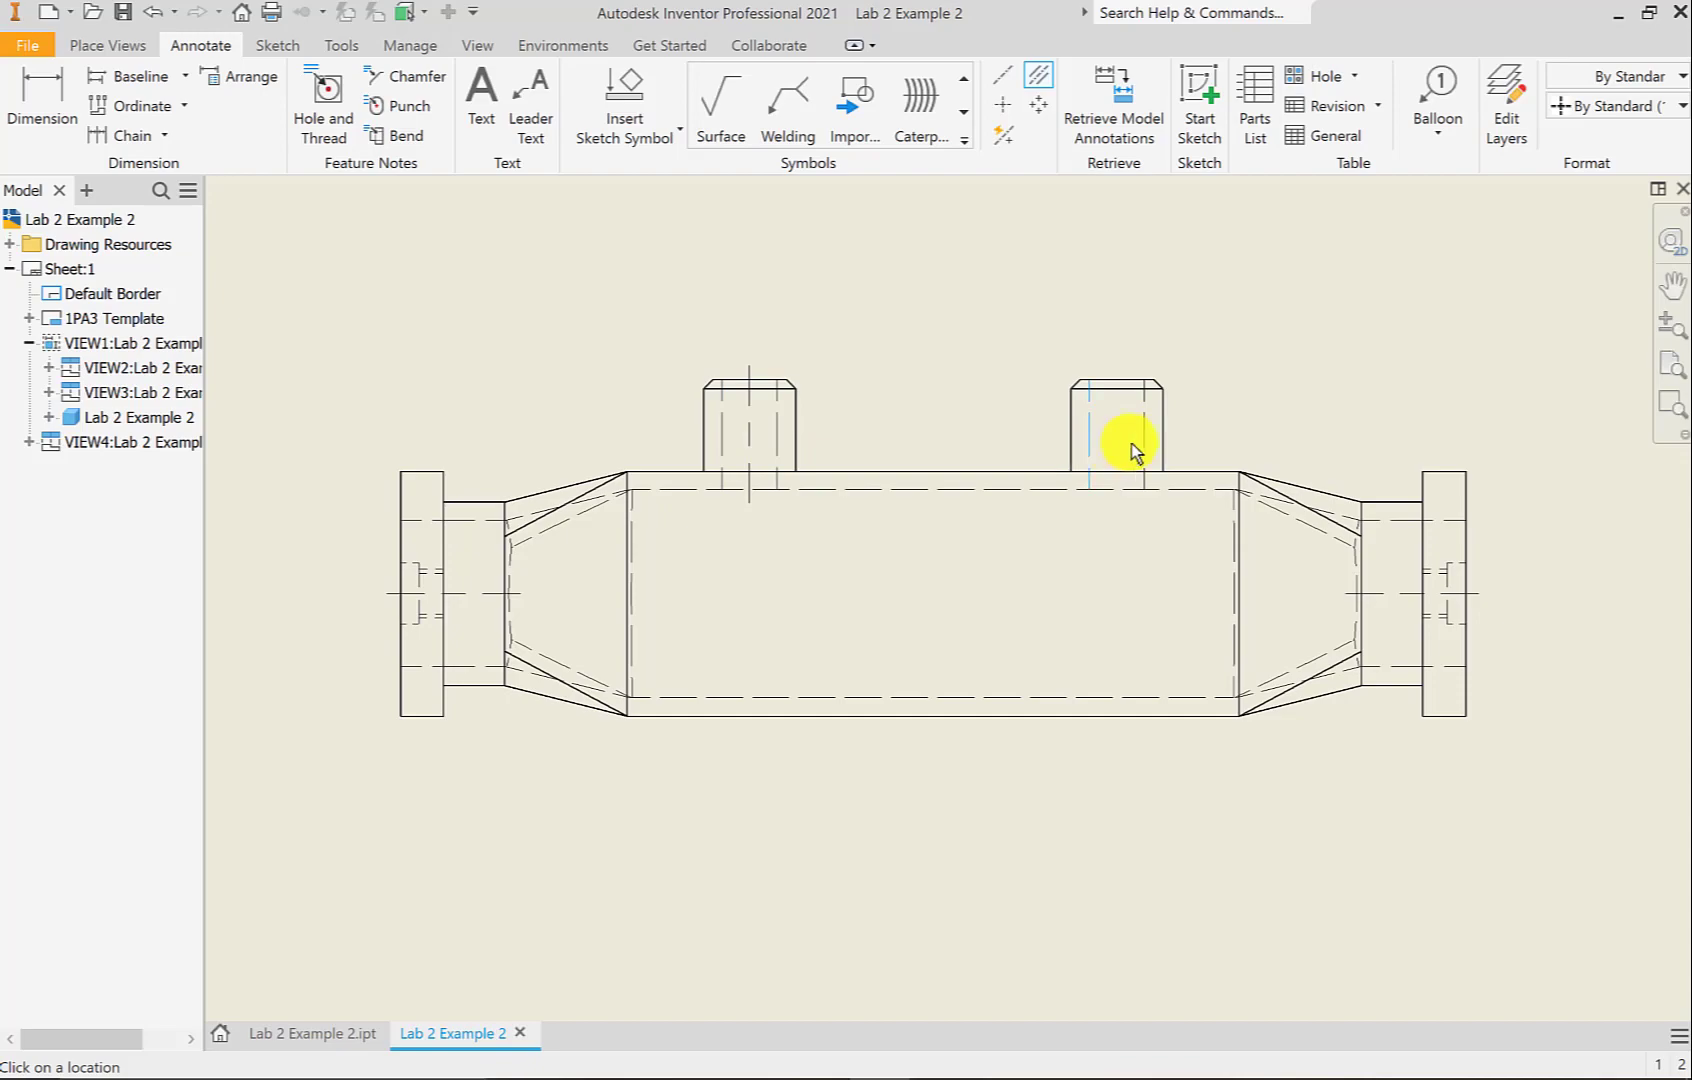
pyautogui.click(1143, 445)
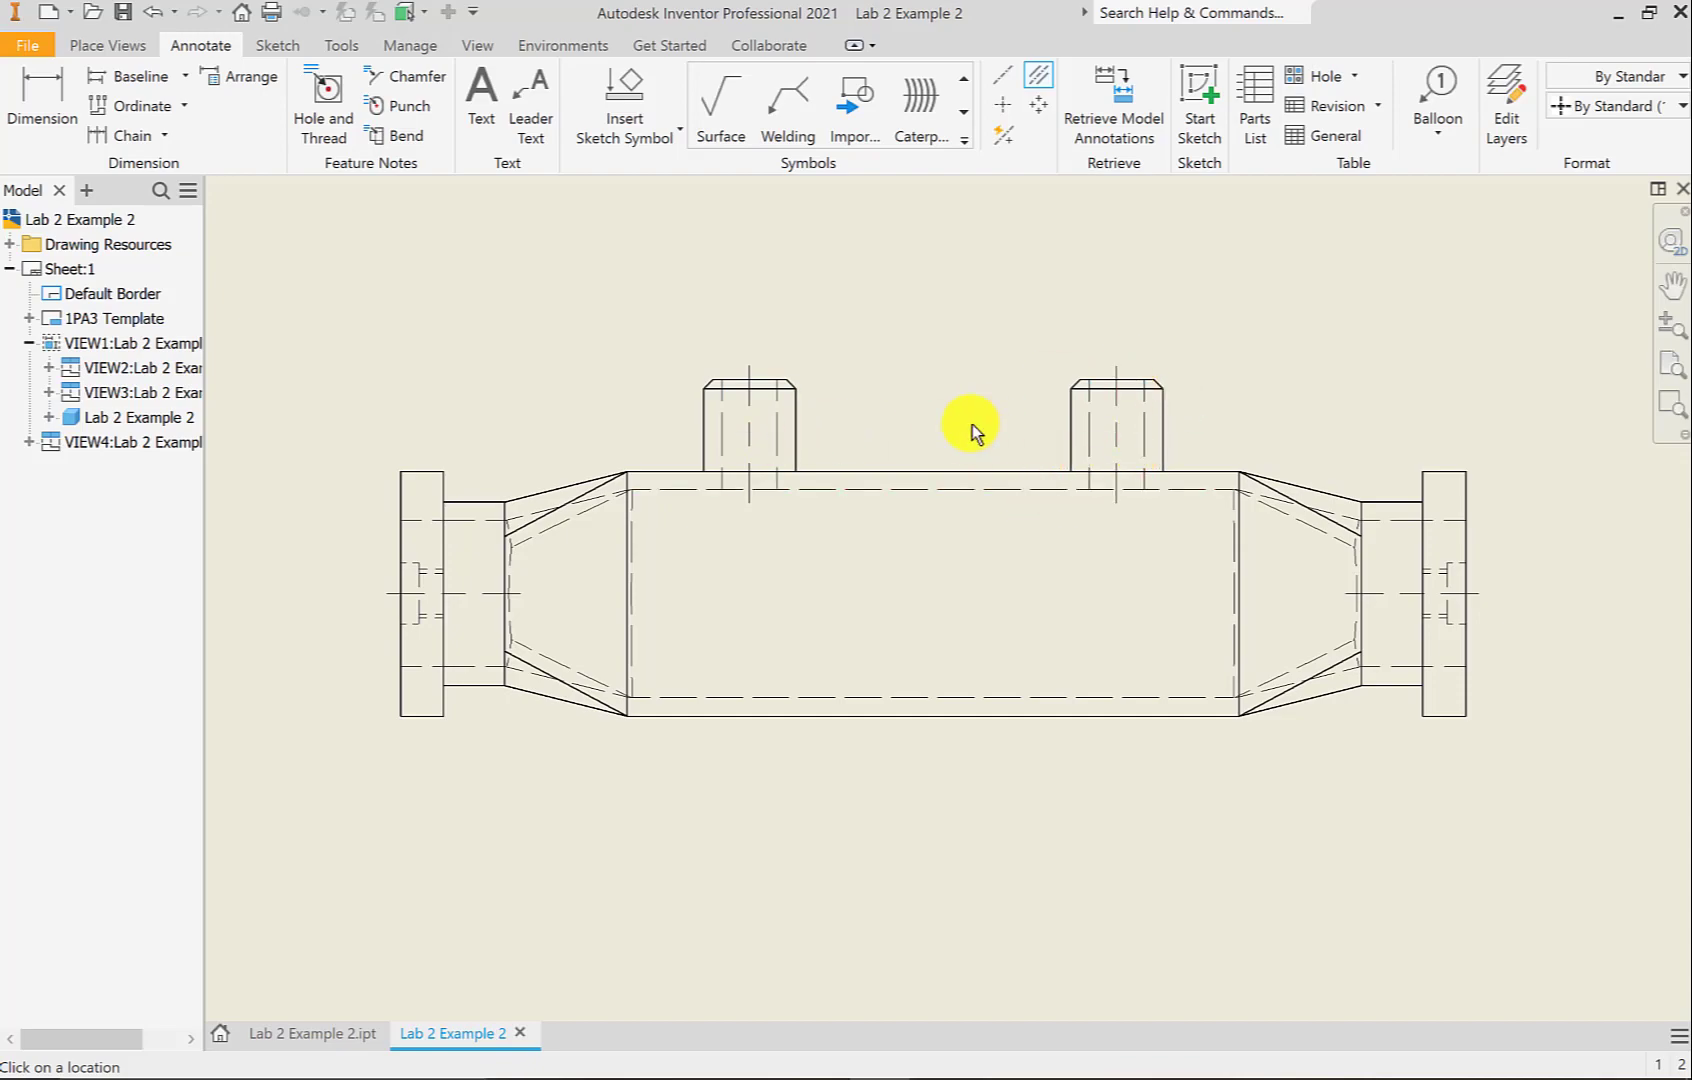
# Add a centerline through the end view's boss, then show the whole sheet
pyautogui.scroll(-3, 946, 595)
pyautogui.moveTo(1399, 645)
pyautogui.mouseDown(button='middle')
pyautogui.moveTo(1194, 653)
pyautogui.moveTo(627, 616)
pyautogui.mouseUp(button='middle')
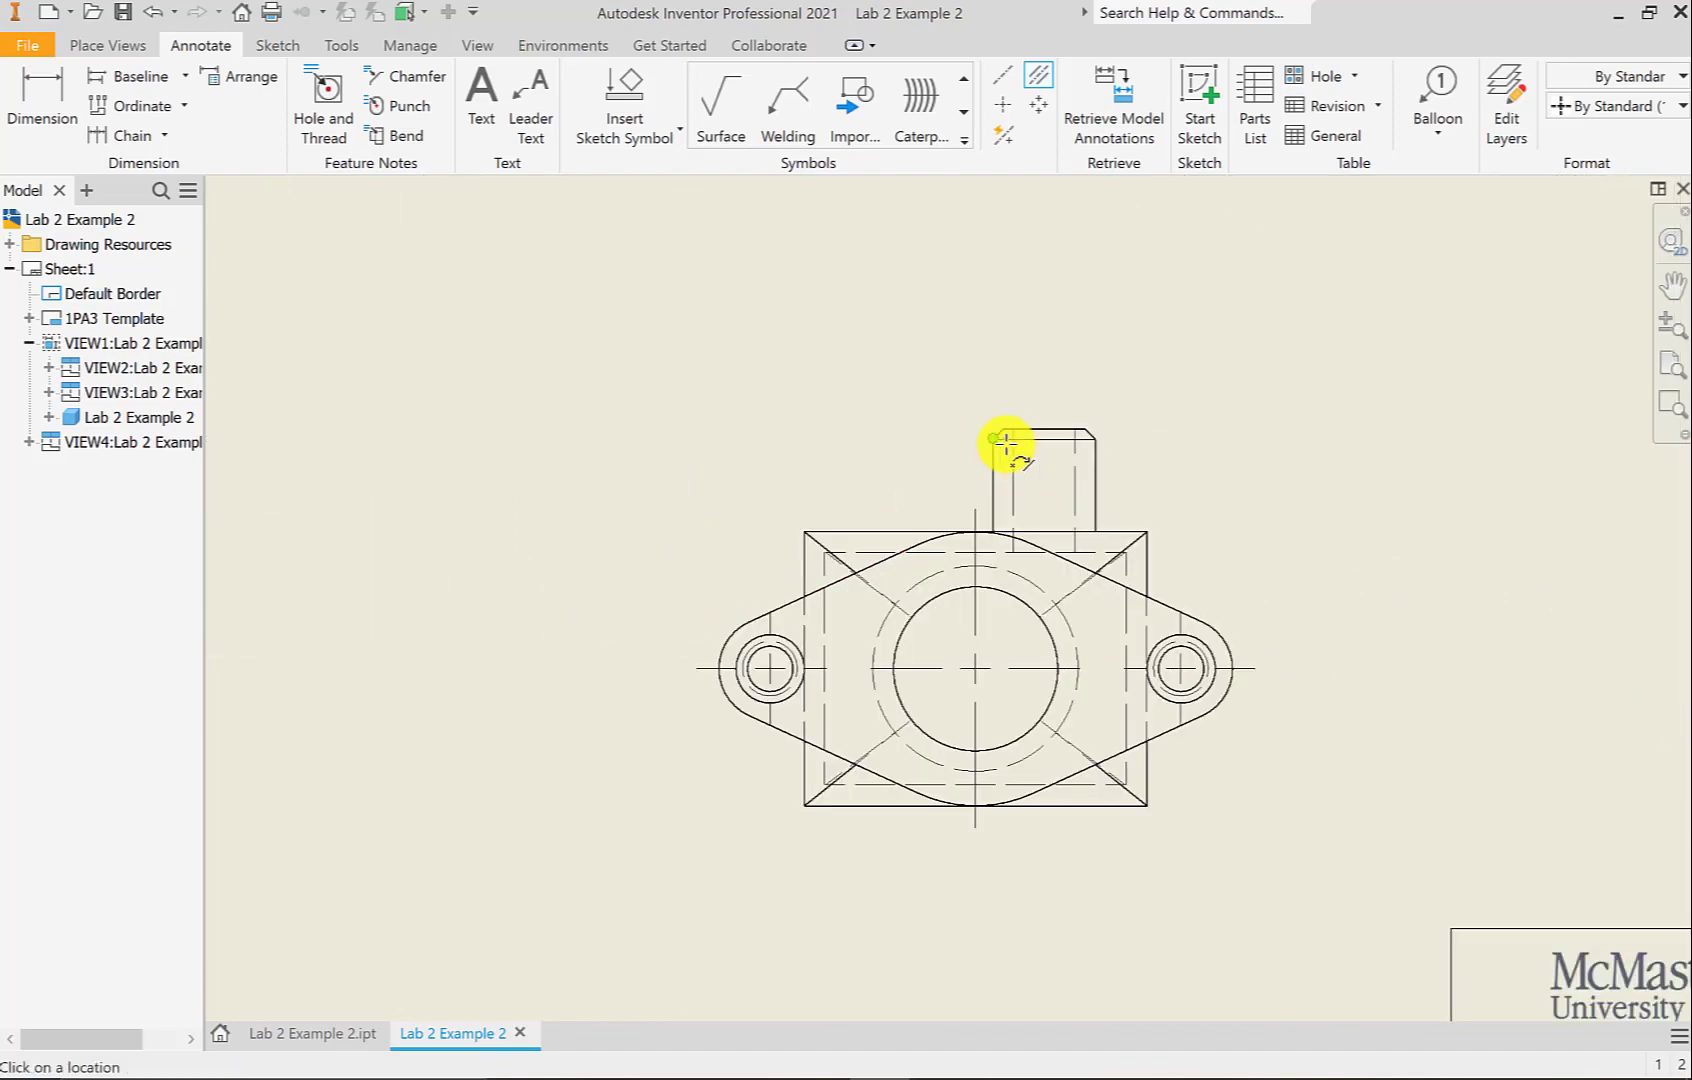
pyautogui.scroll(3, 999, 455)
pyautogui.click(1014, 506)
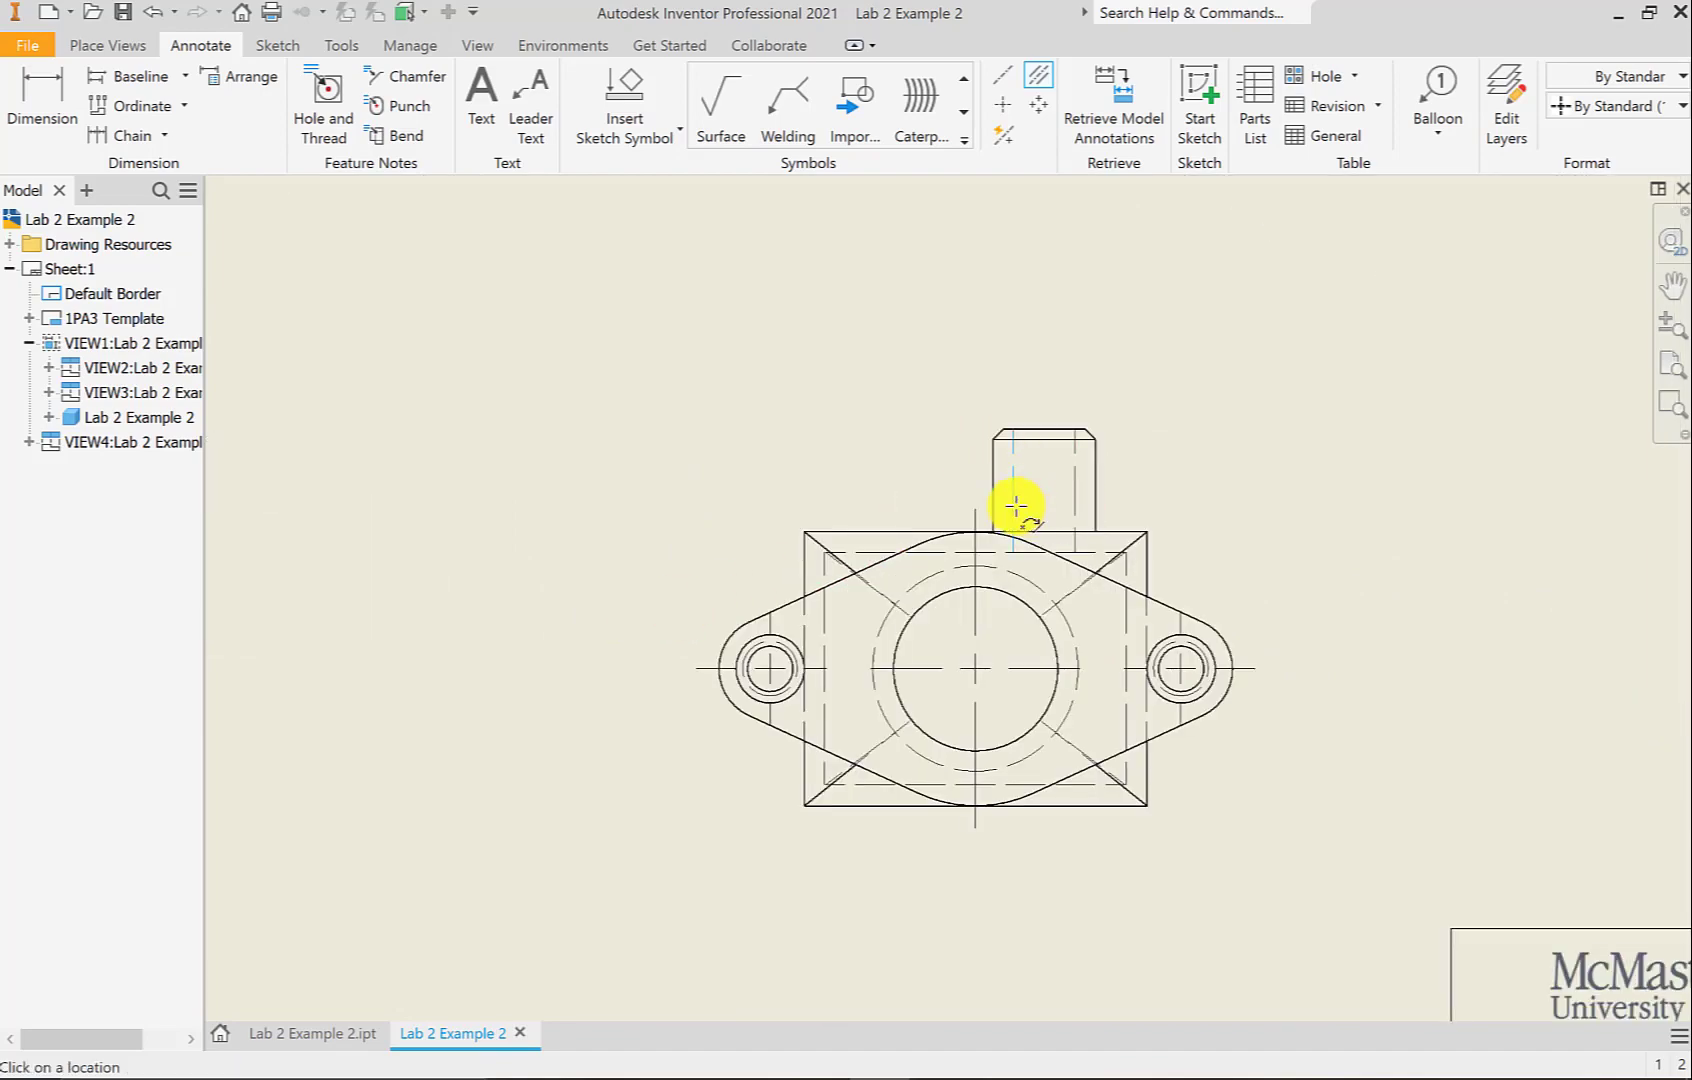
pyautogui.click(1076, 512)
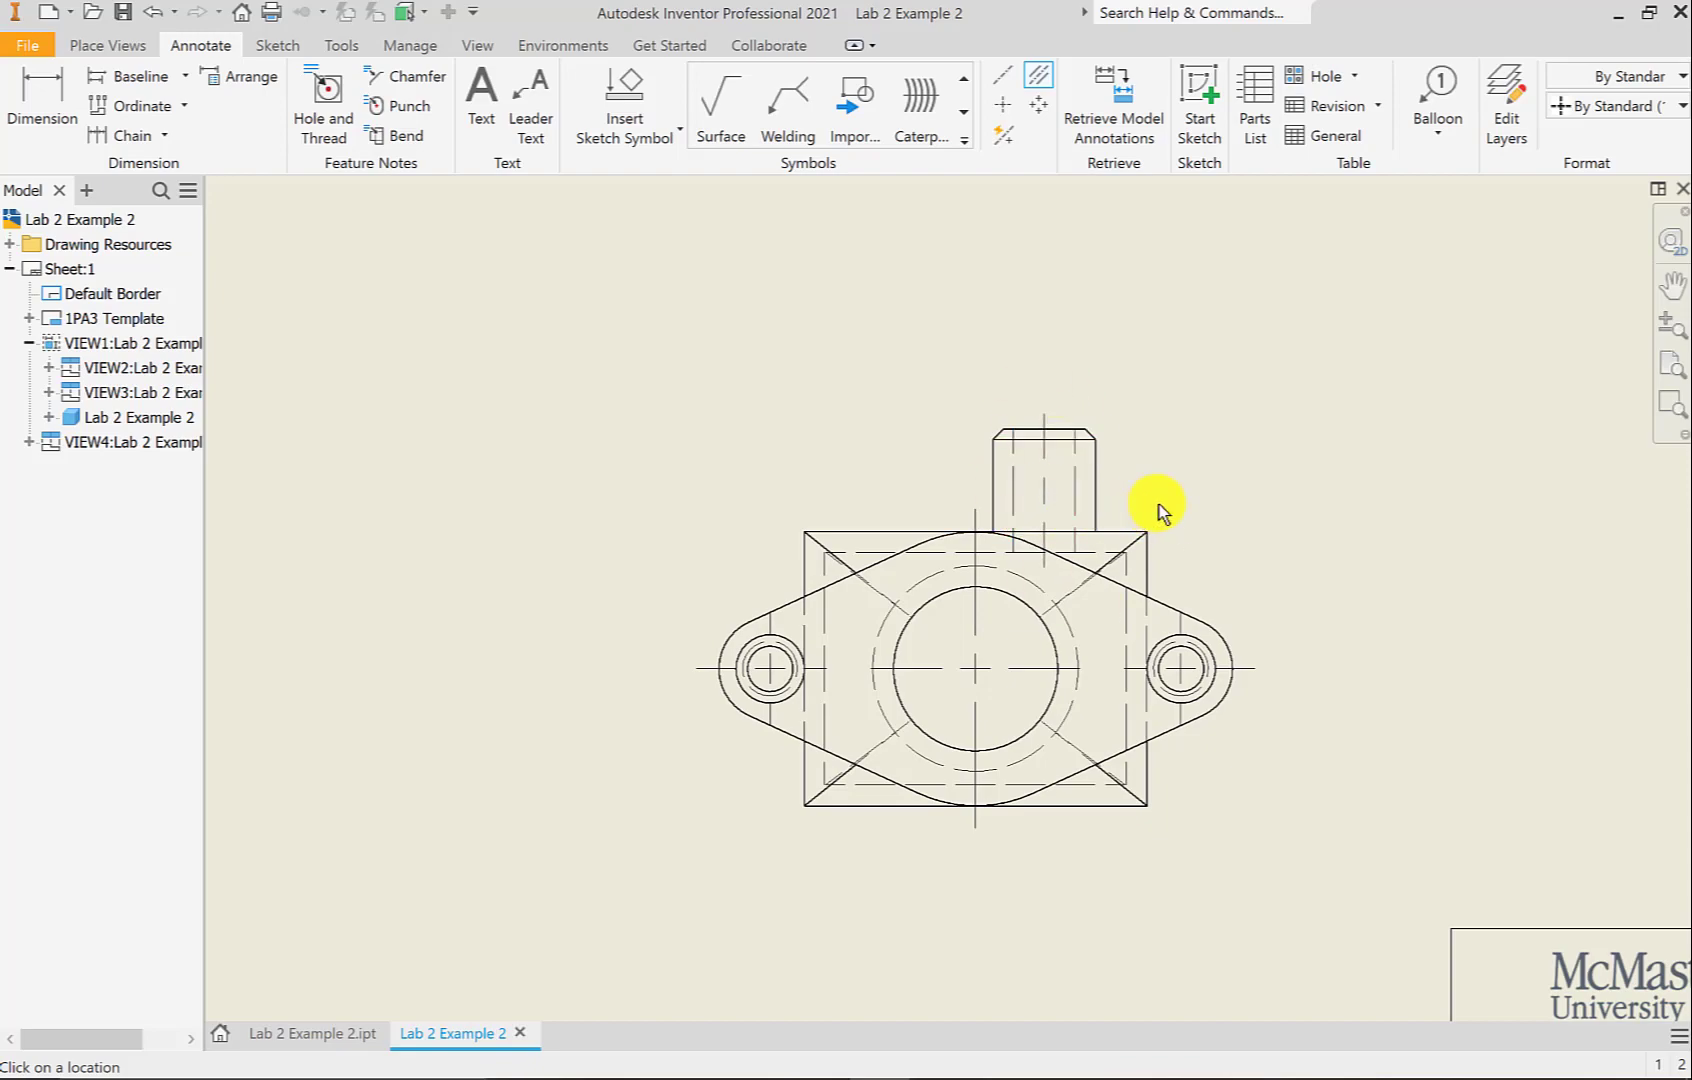
pyautogui.scroll(-6, 1159, 504)
pyautogui.moveTo(876, 461)
pyautogui.mouseDown(button='middle')
pyautogui.moveTo(965, 572)
pyautogui.moveTo(993, 653)
pyautogui.mouseUp(button='middle')
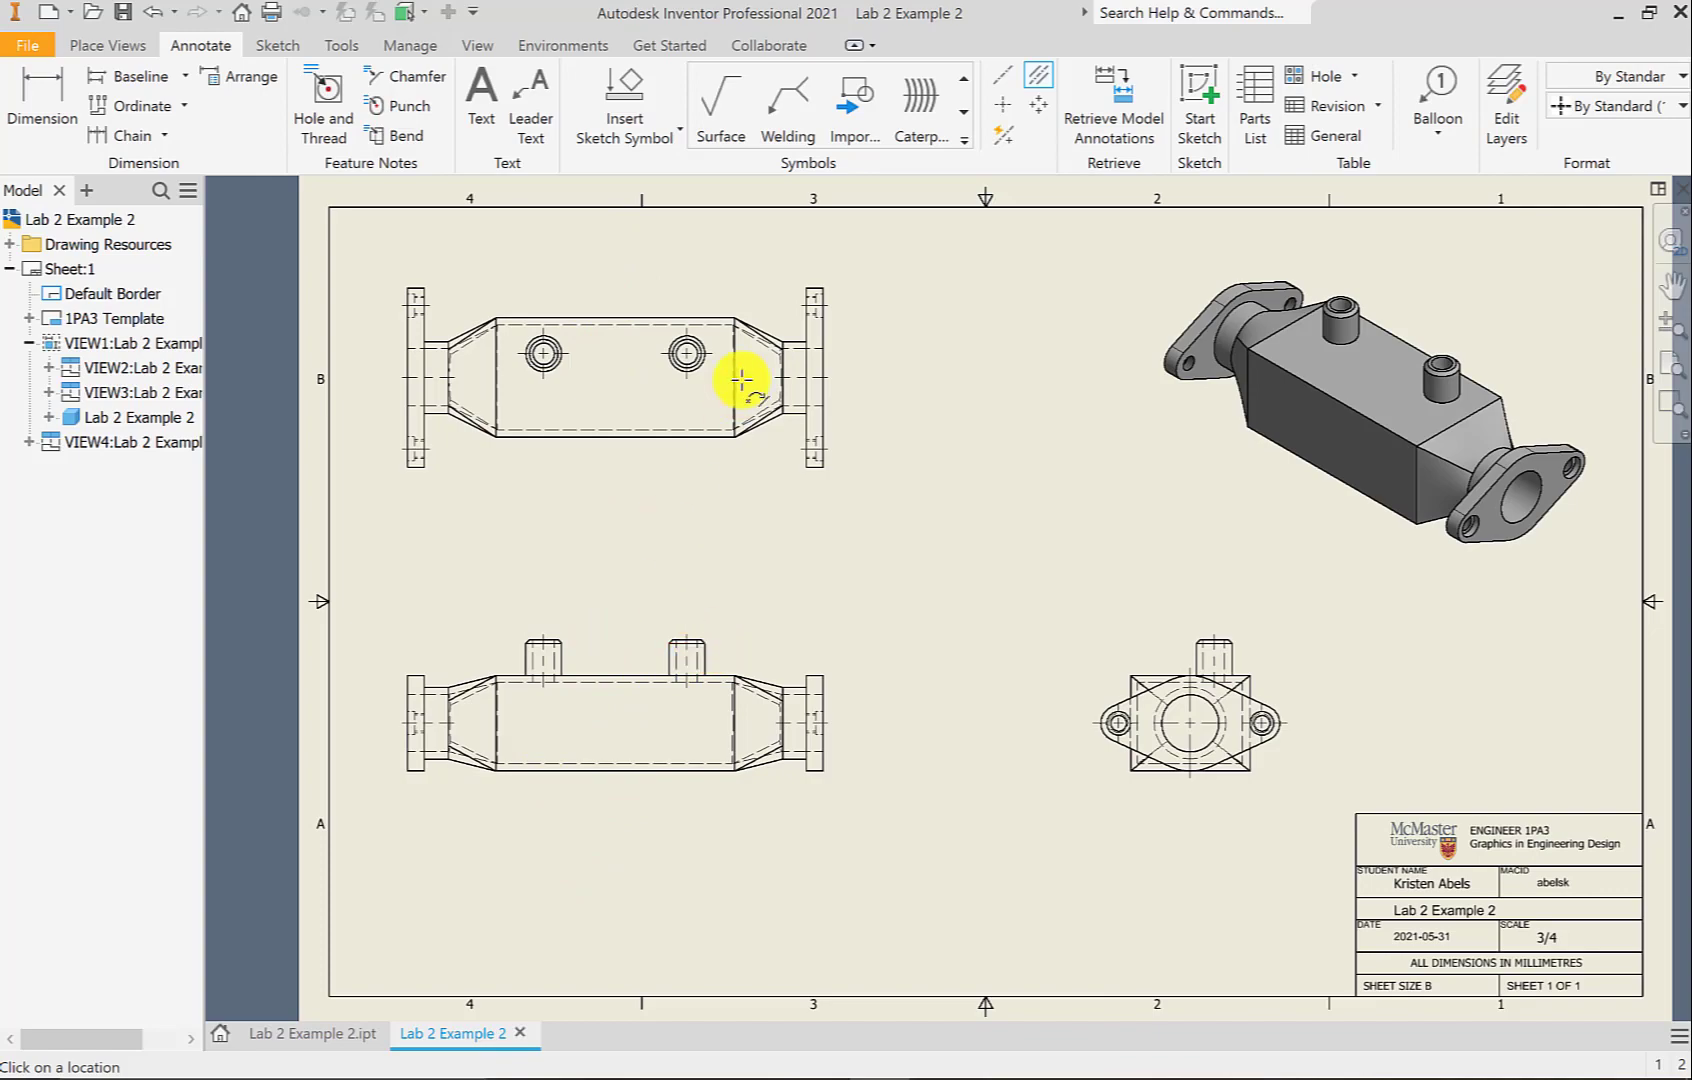
pyautogui.click(1004, 77)
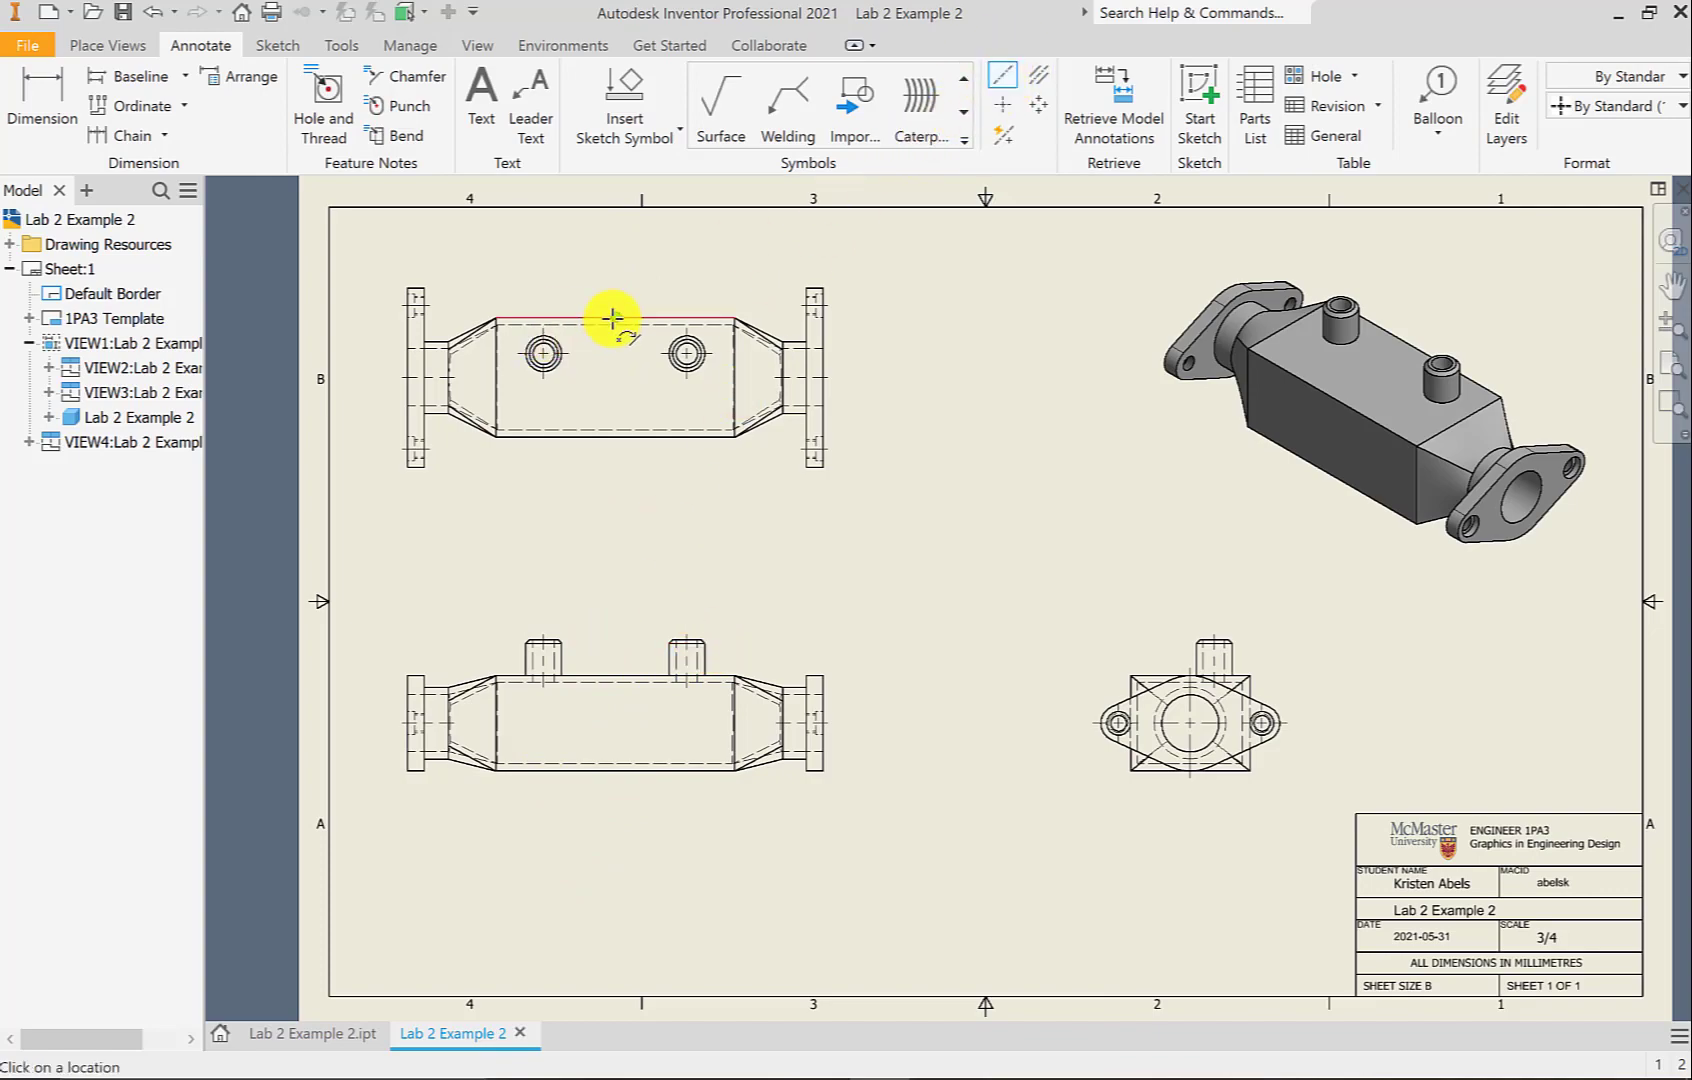
pyautogui.click(614, 319)
pyautogui.click(616, 438)
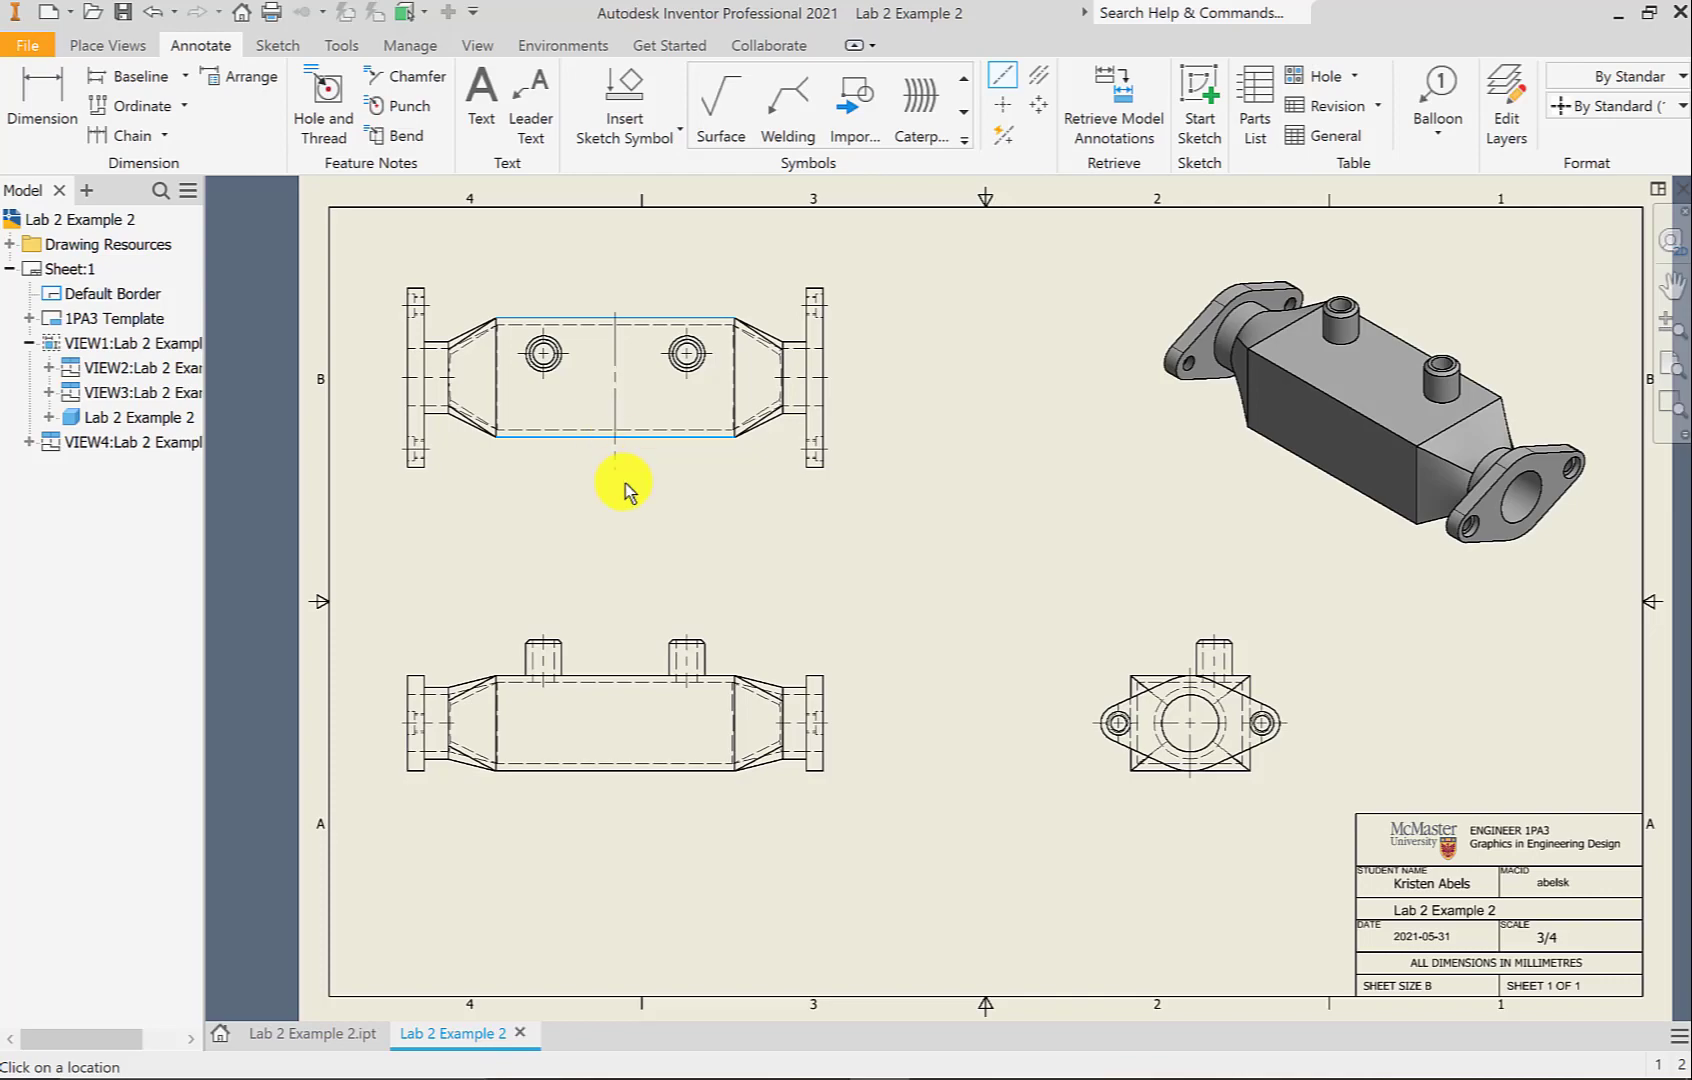
pyautogui.rightClick(625, 482)
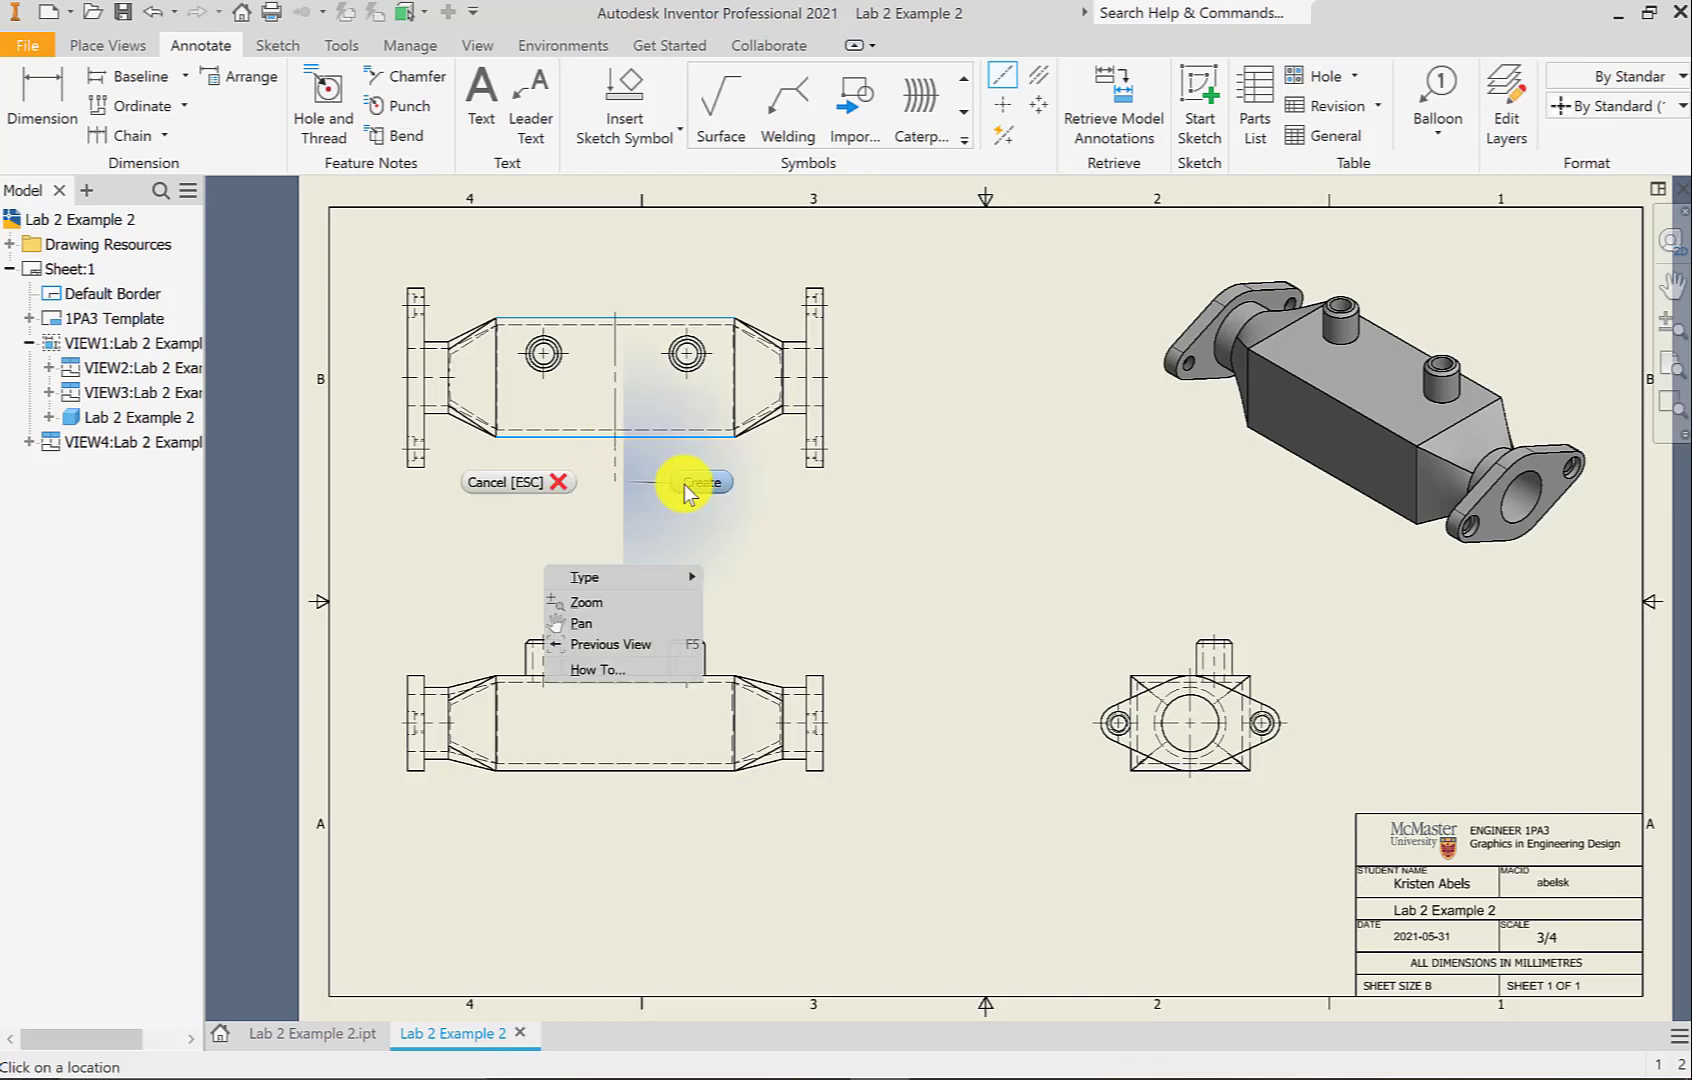
pyautogui.click(685, 485)
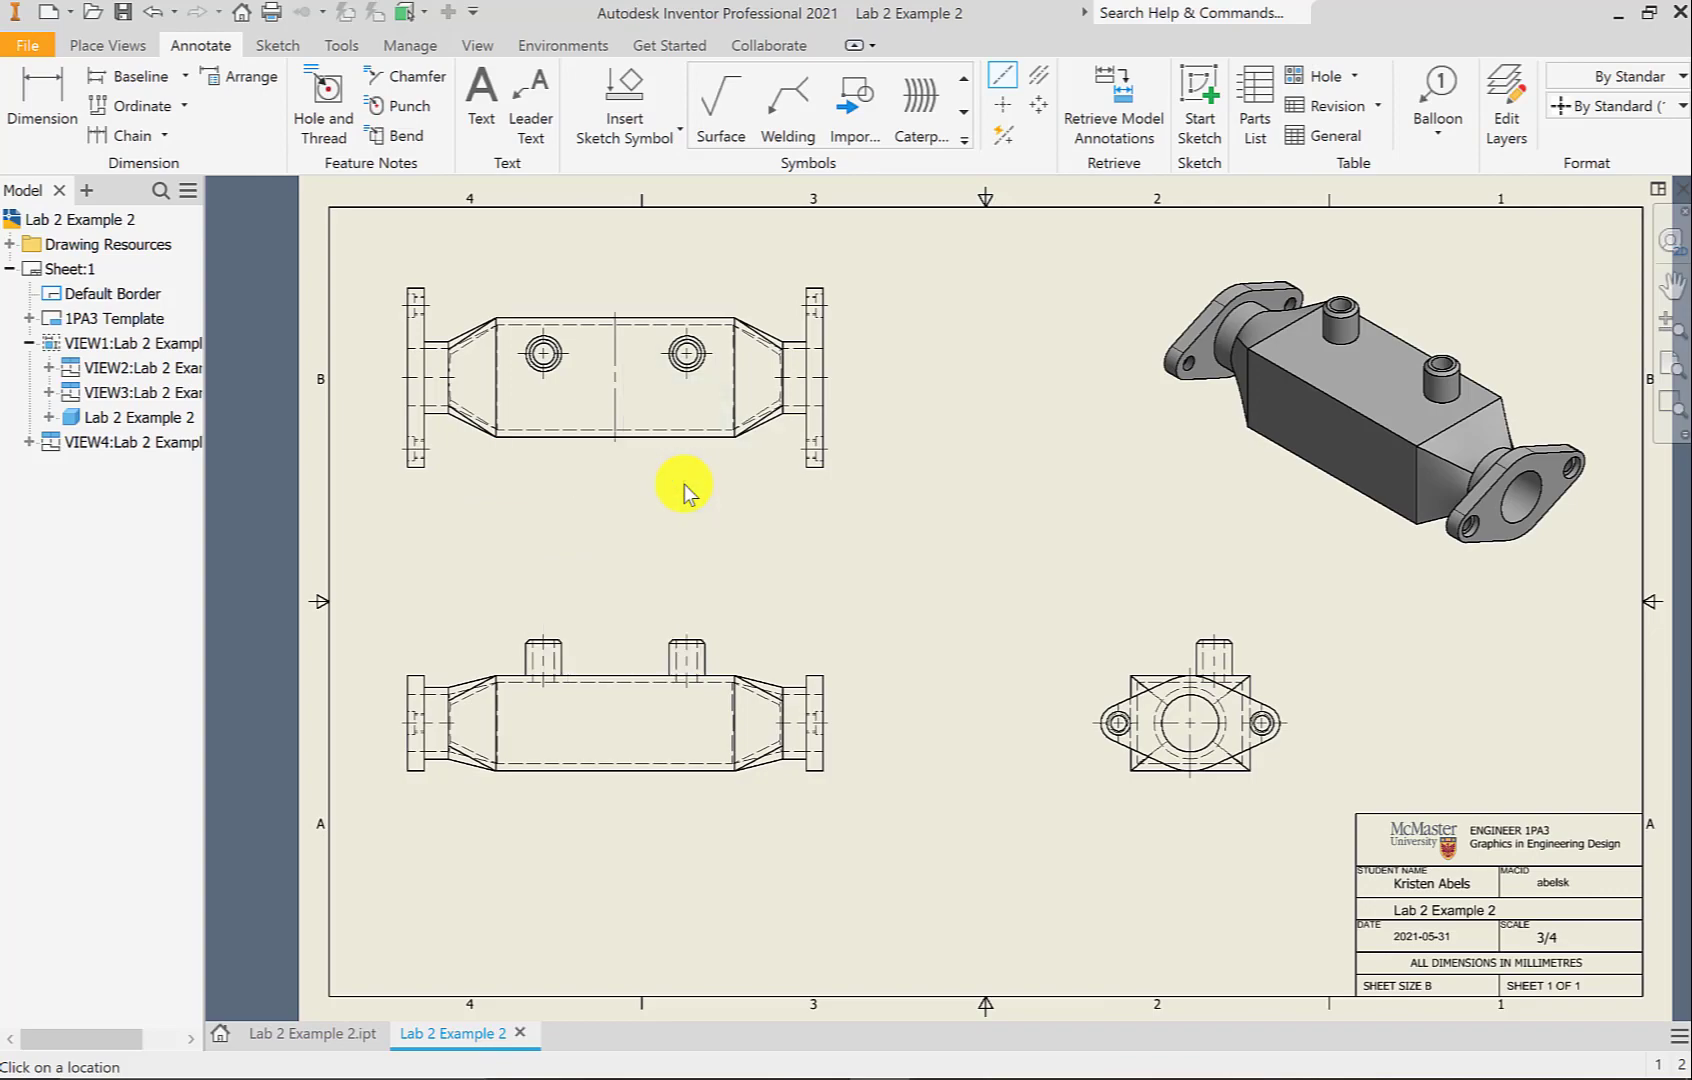
pyautogui.press('Escape')
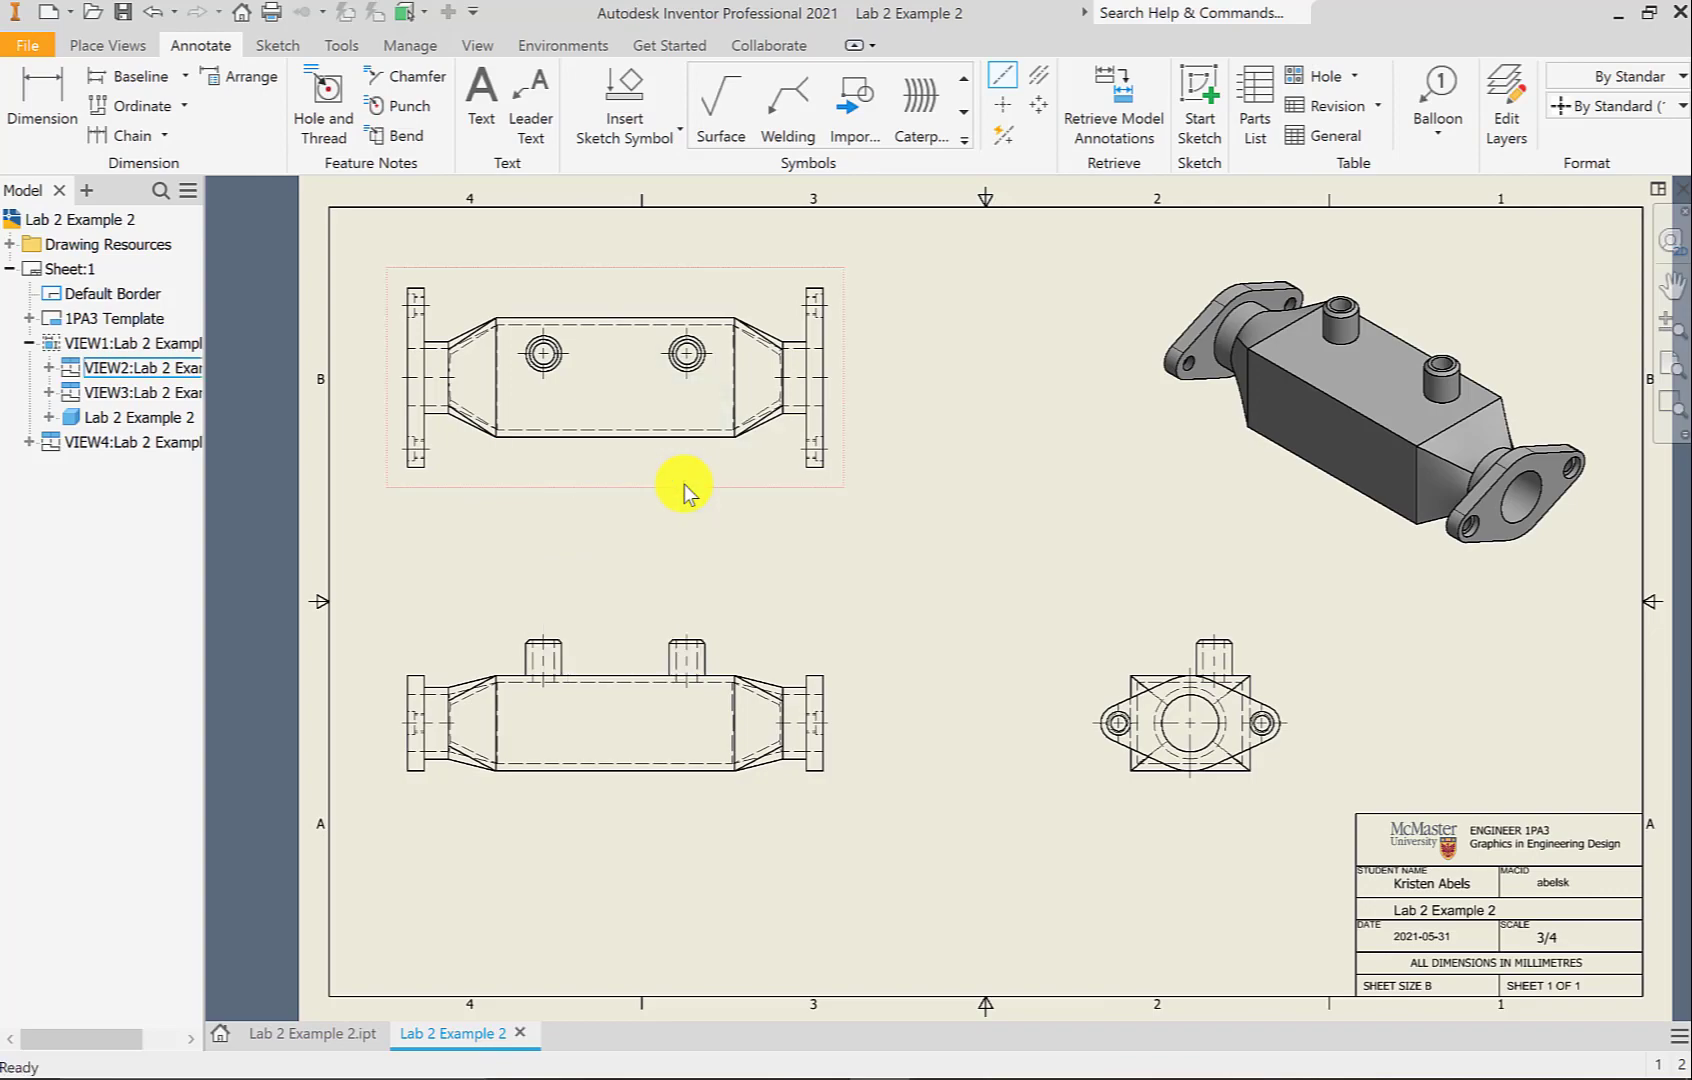
pyautogui.hotkey('ctrl', 'z')
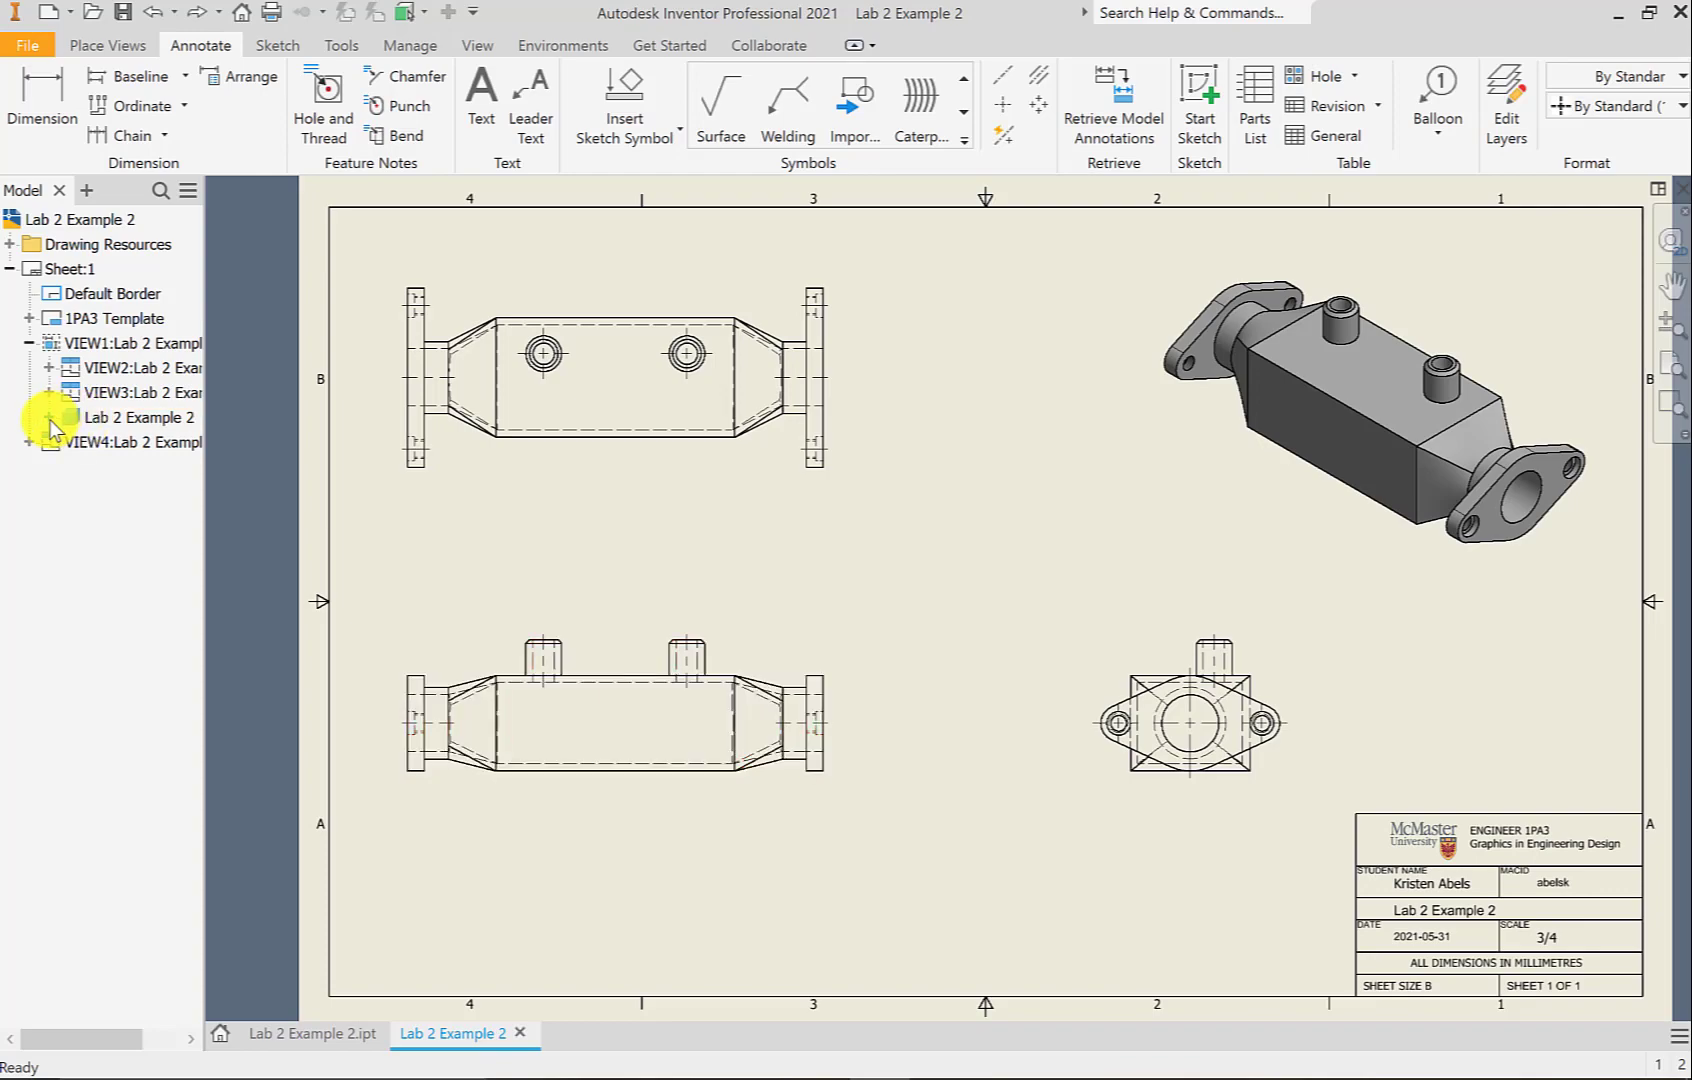
# Include the part's YZ Plane as a centerline in the first view (VIEW1)
pyautogui.click(48, 417)
pyautogui.click(69, 467)
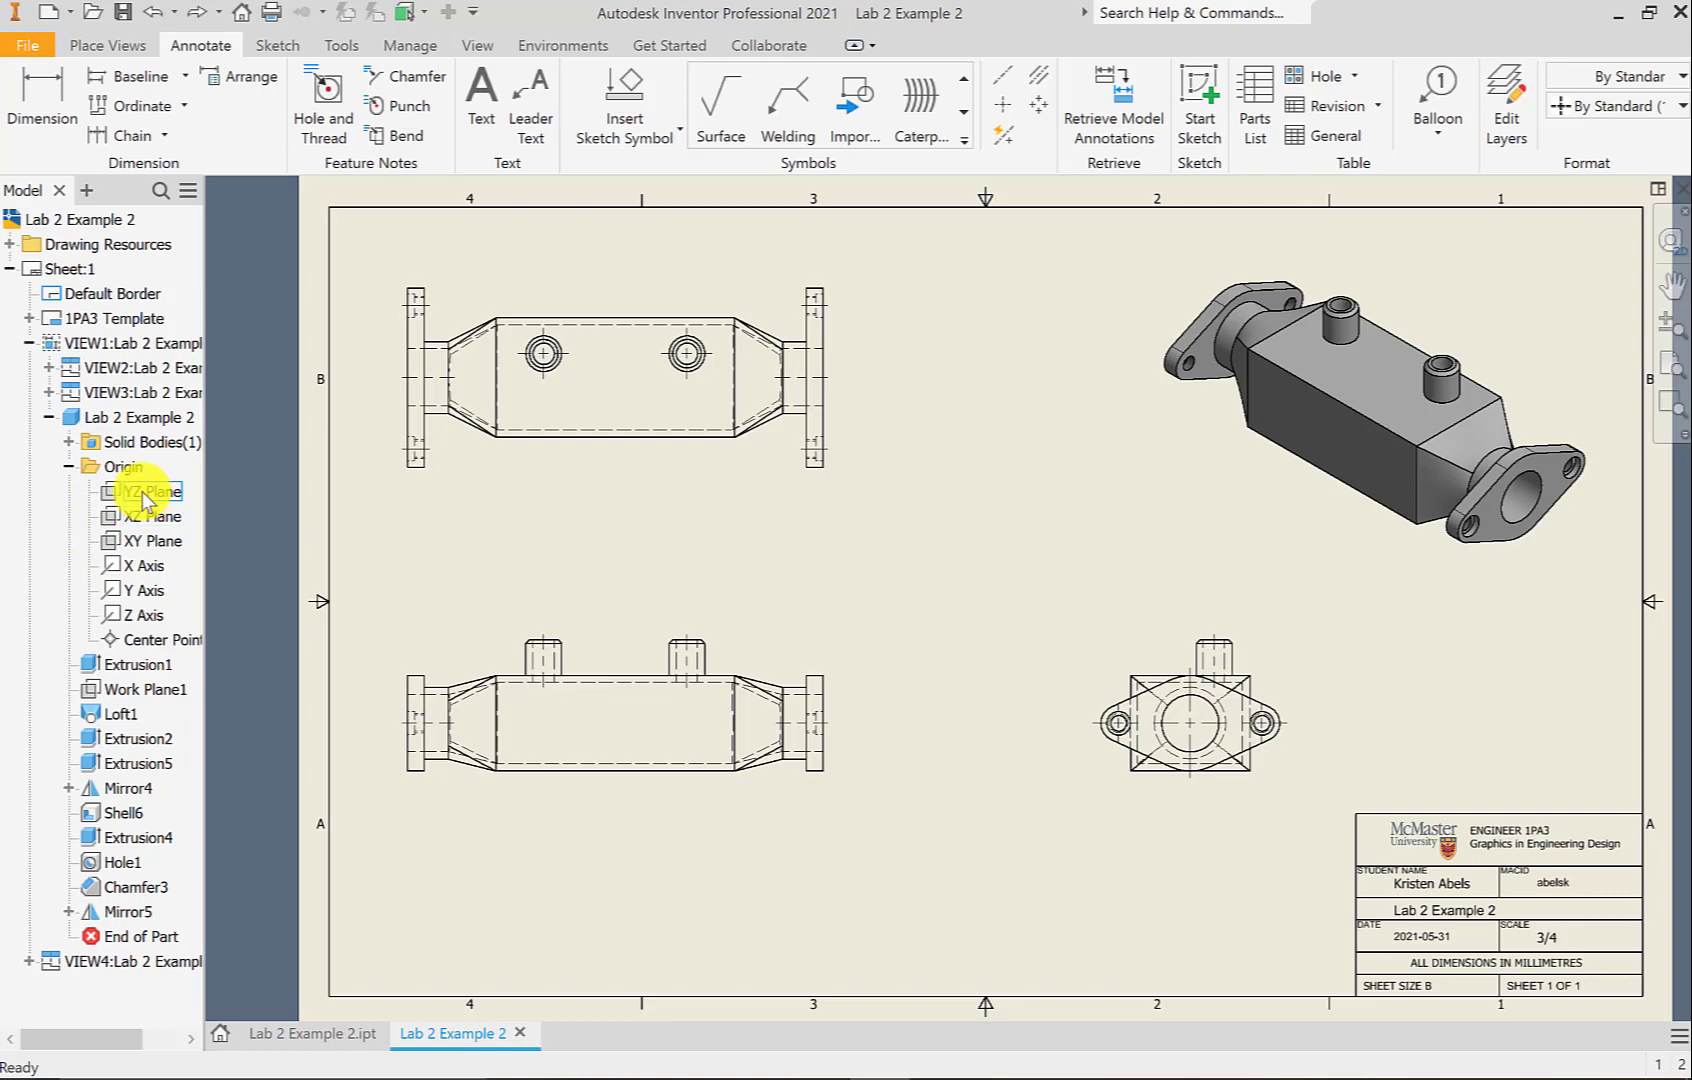
pyautogui.rightClick(145, 497)
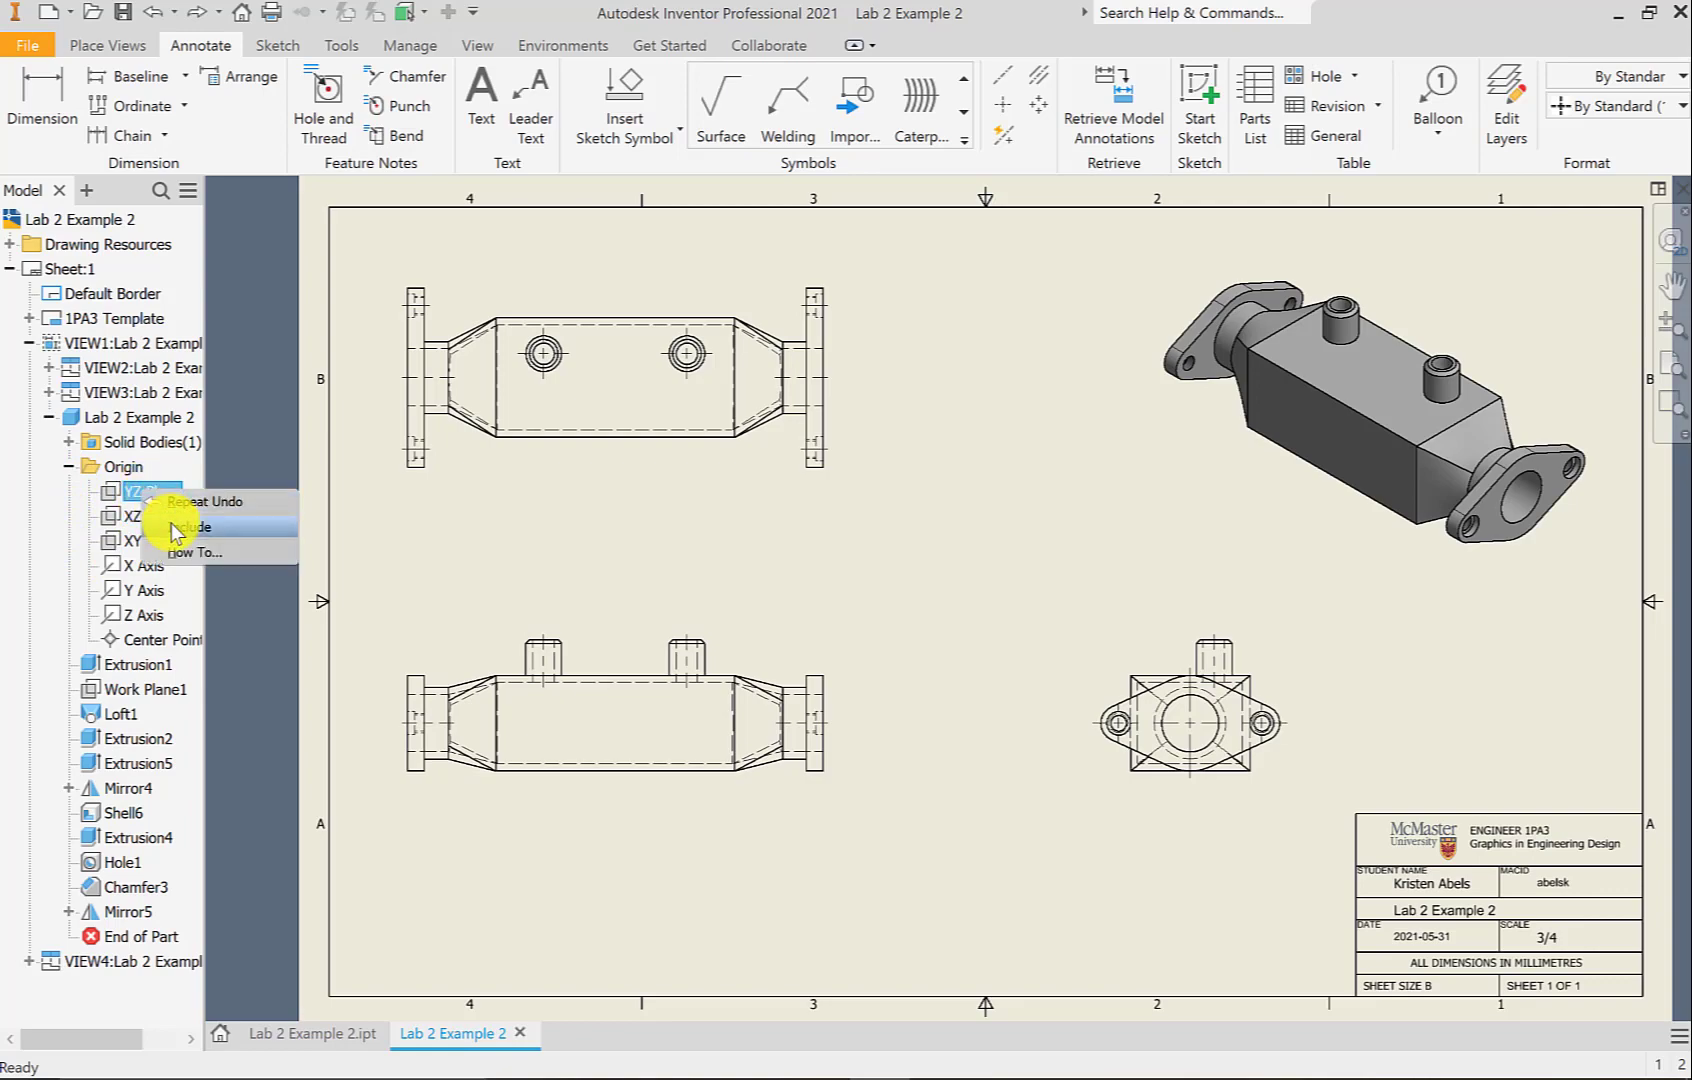
pyautogui.click(168, 529)
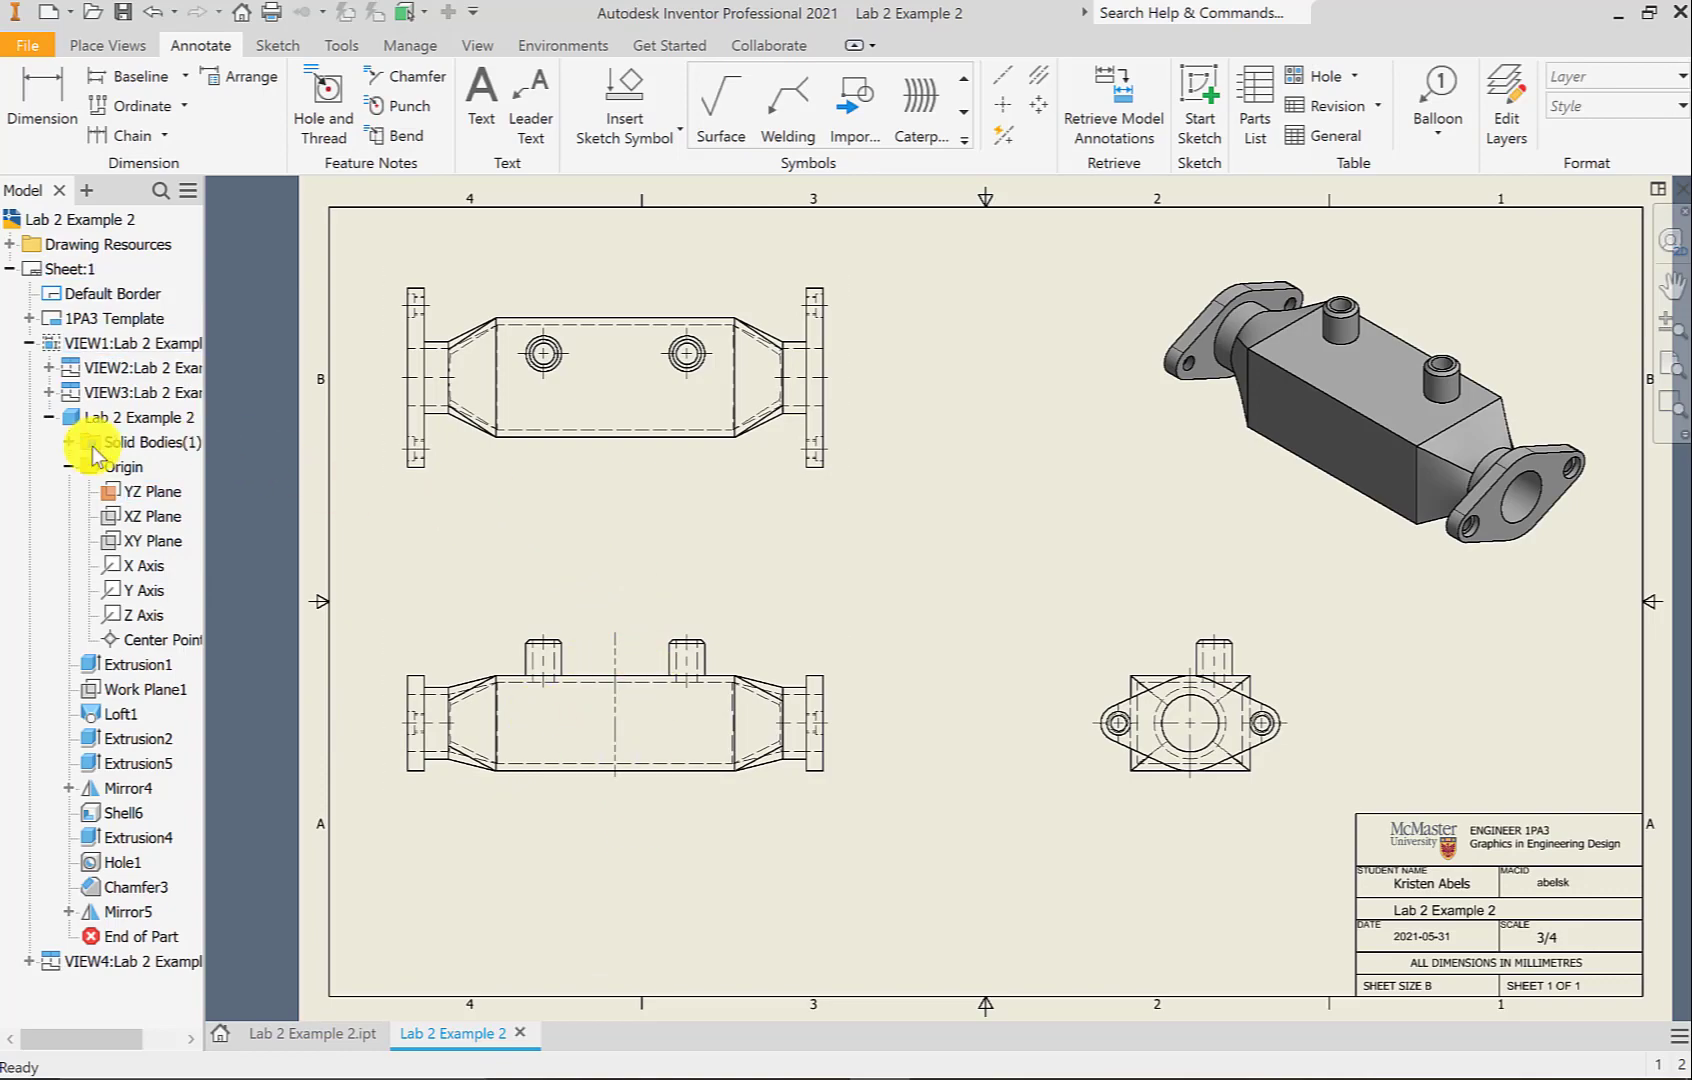
pyautogui.click(69, 466)
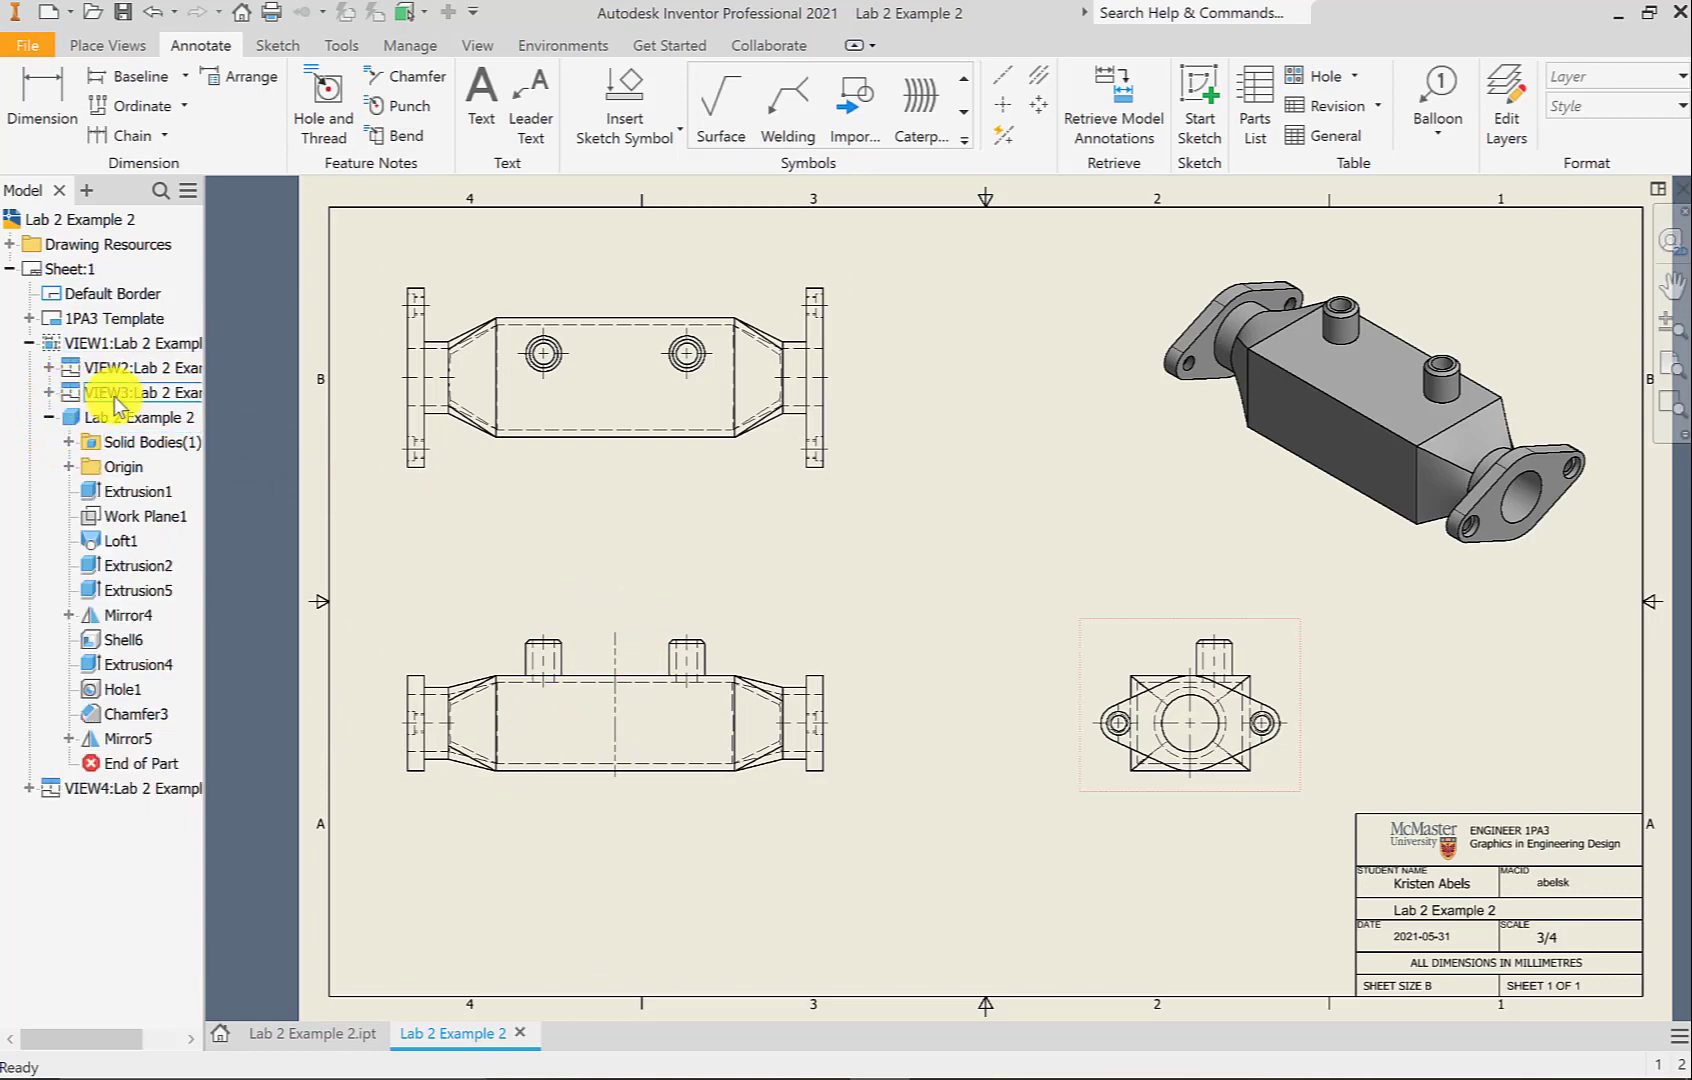
# Include the YZ Plane in the second view (top view) and collapse both browser trees
pyautogui.click(53, 367)
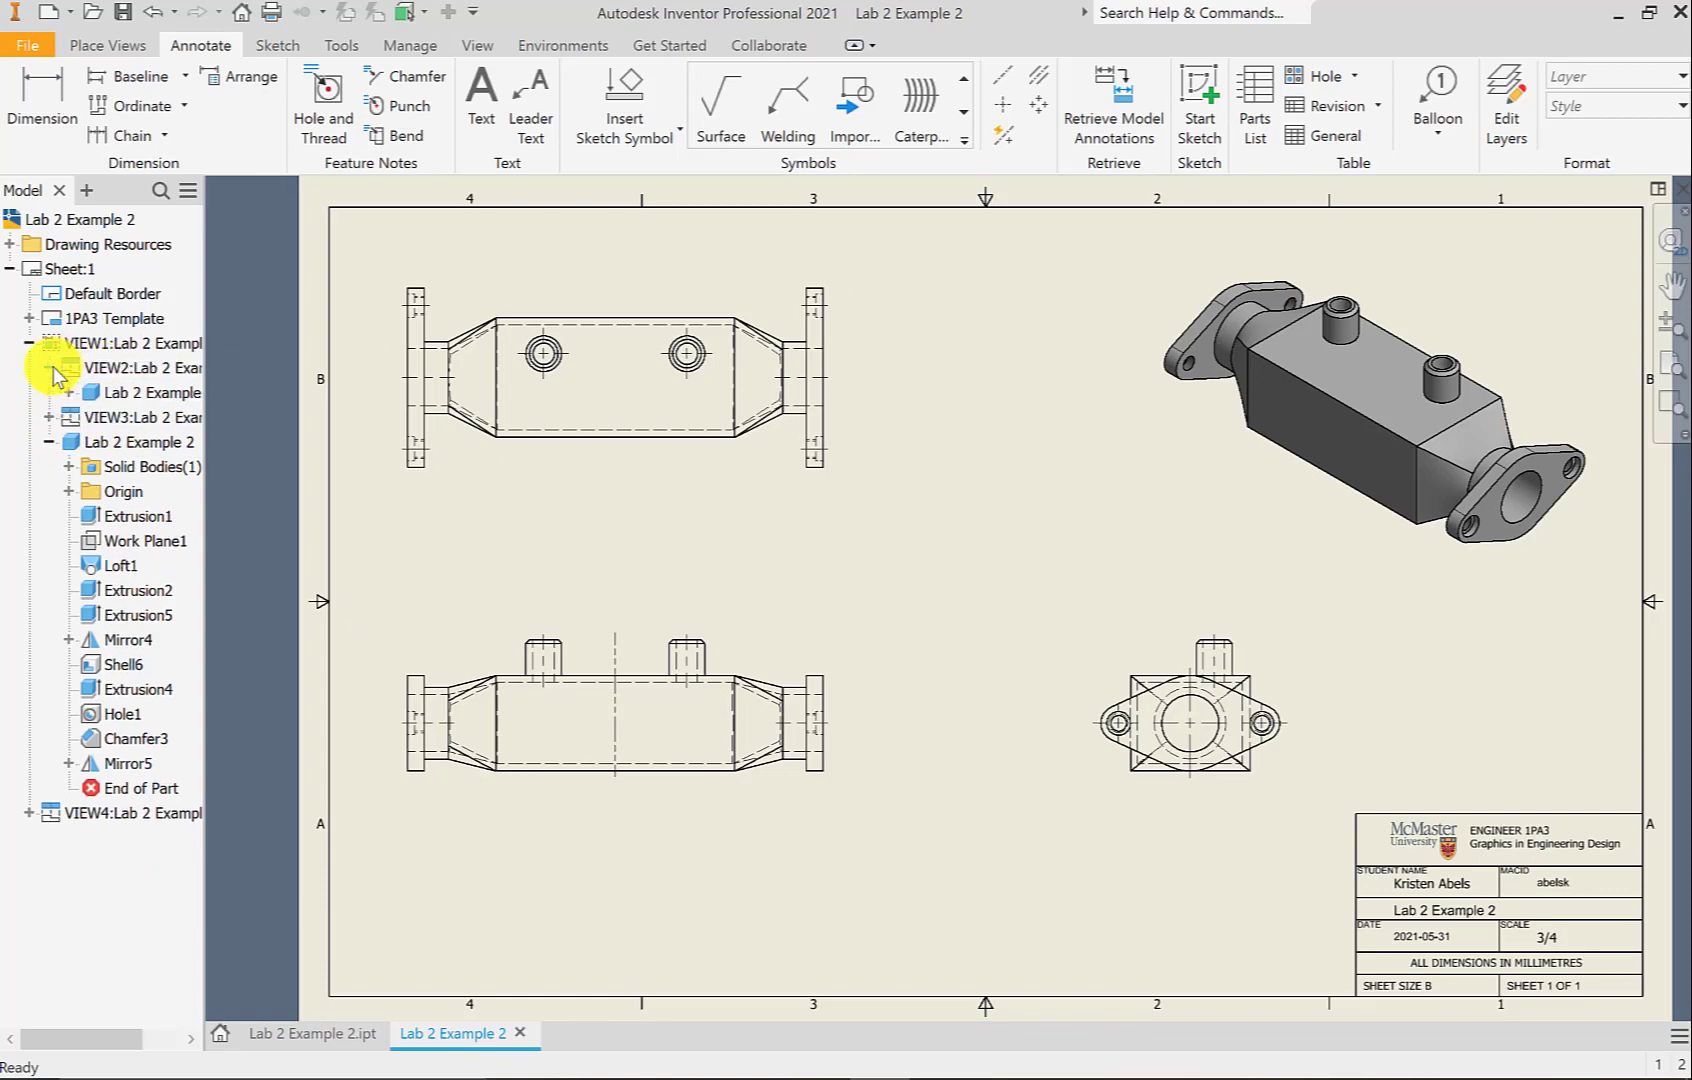
pyautogui.click(71, 394)
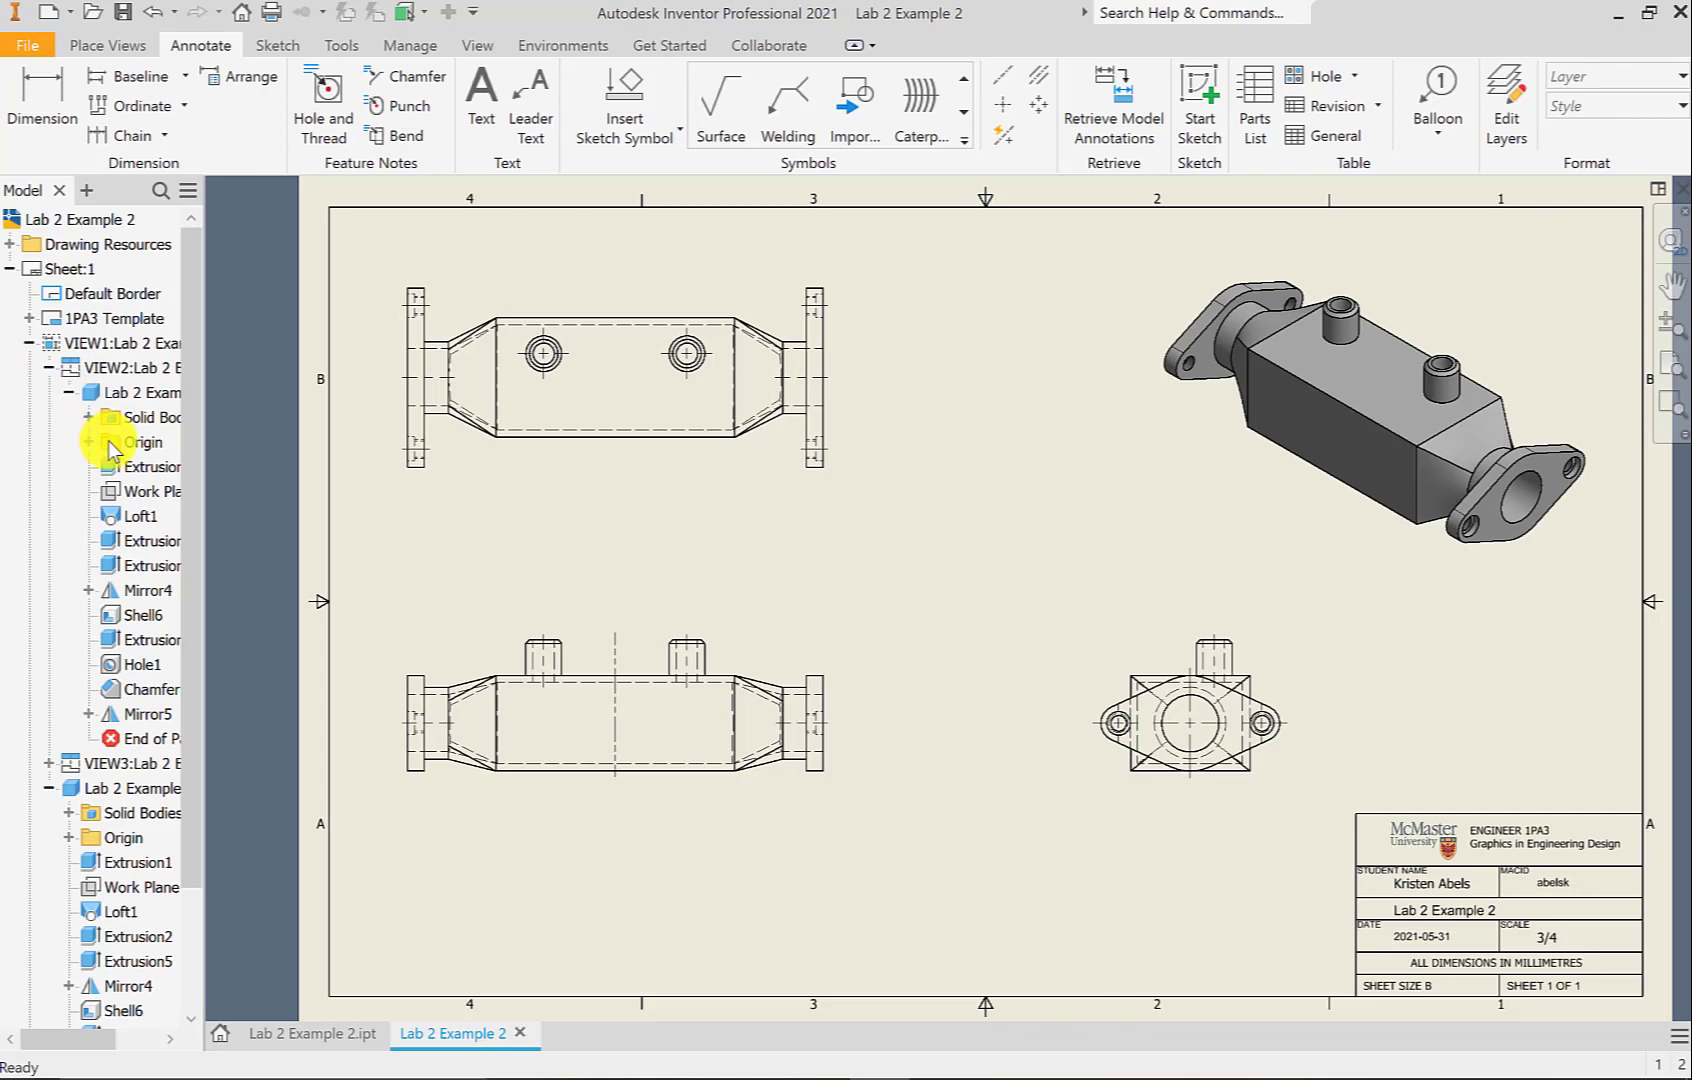
pyautogui.click(88, 441)
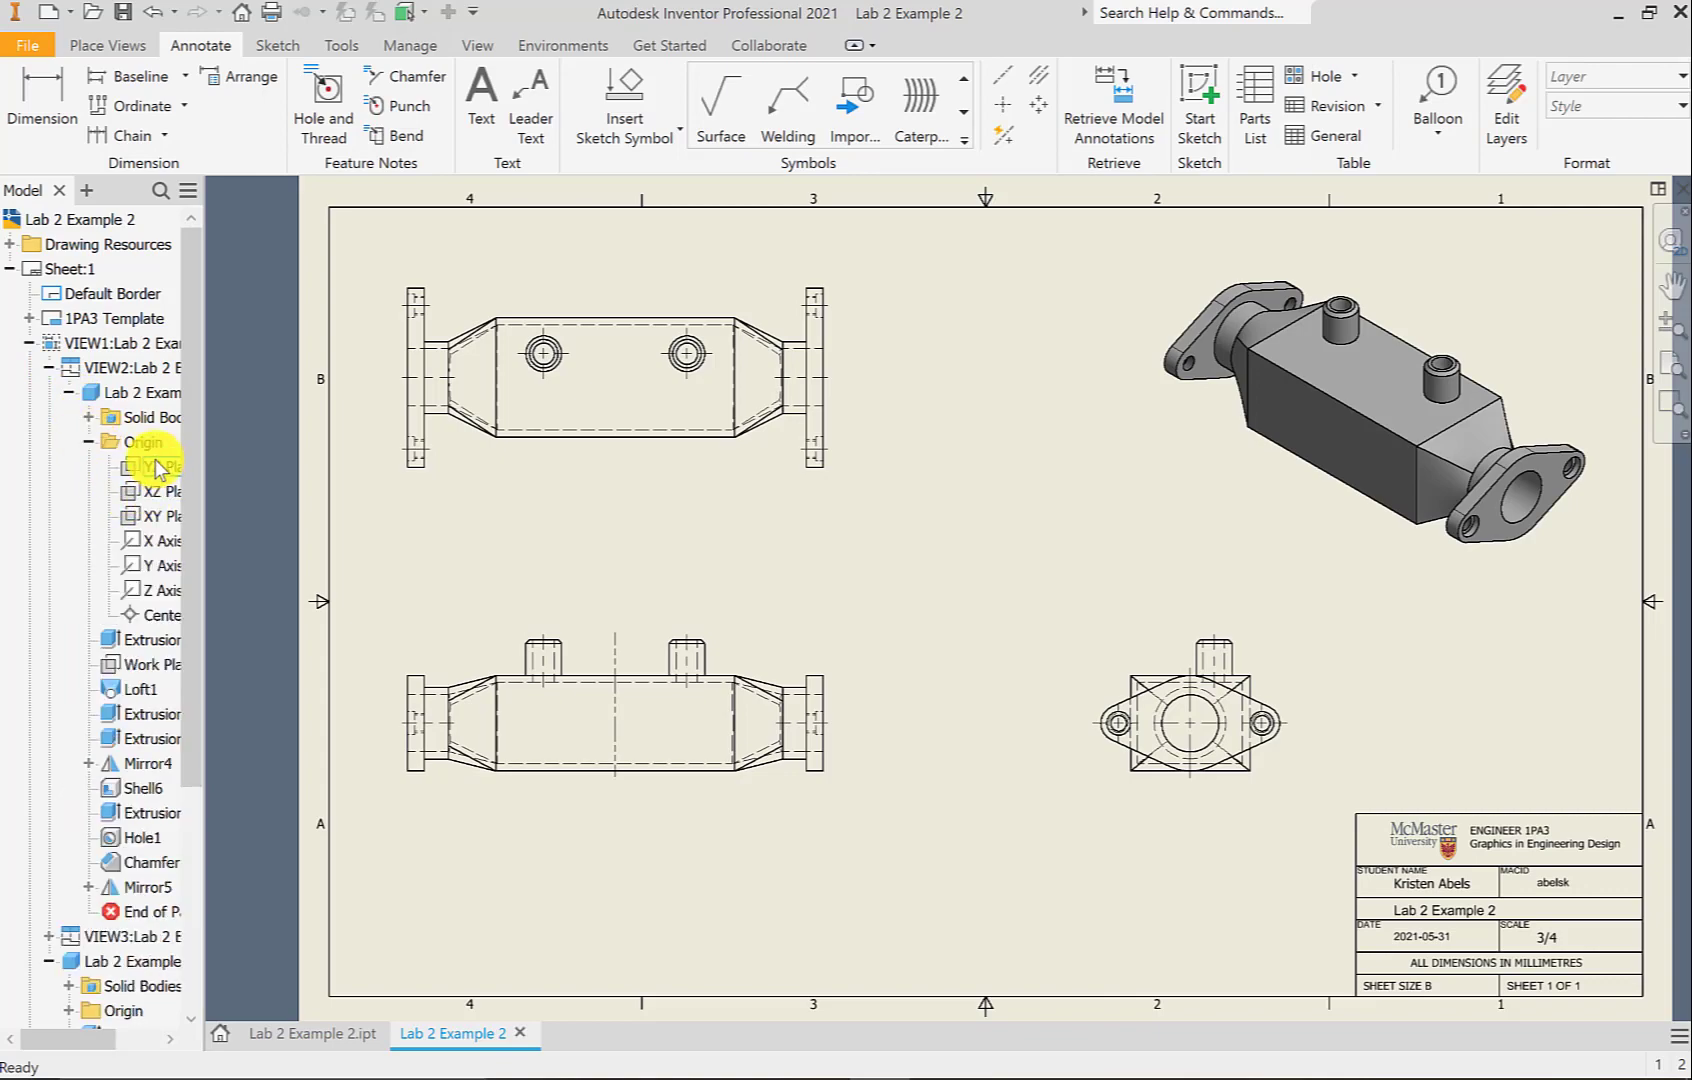
pyautogui.rightClick(155, 466)
pyautogui.click(181, 491)
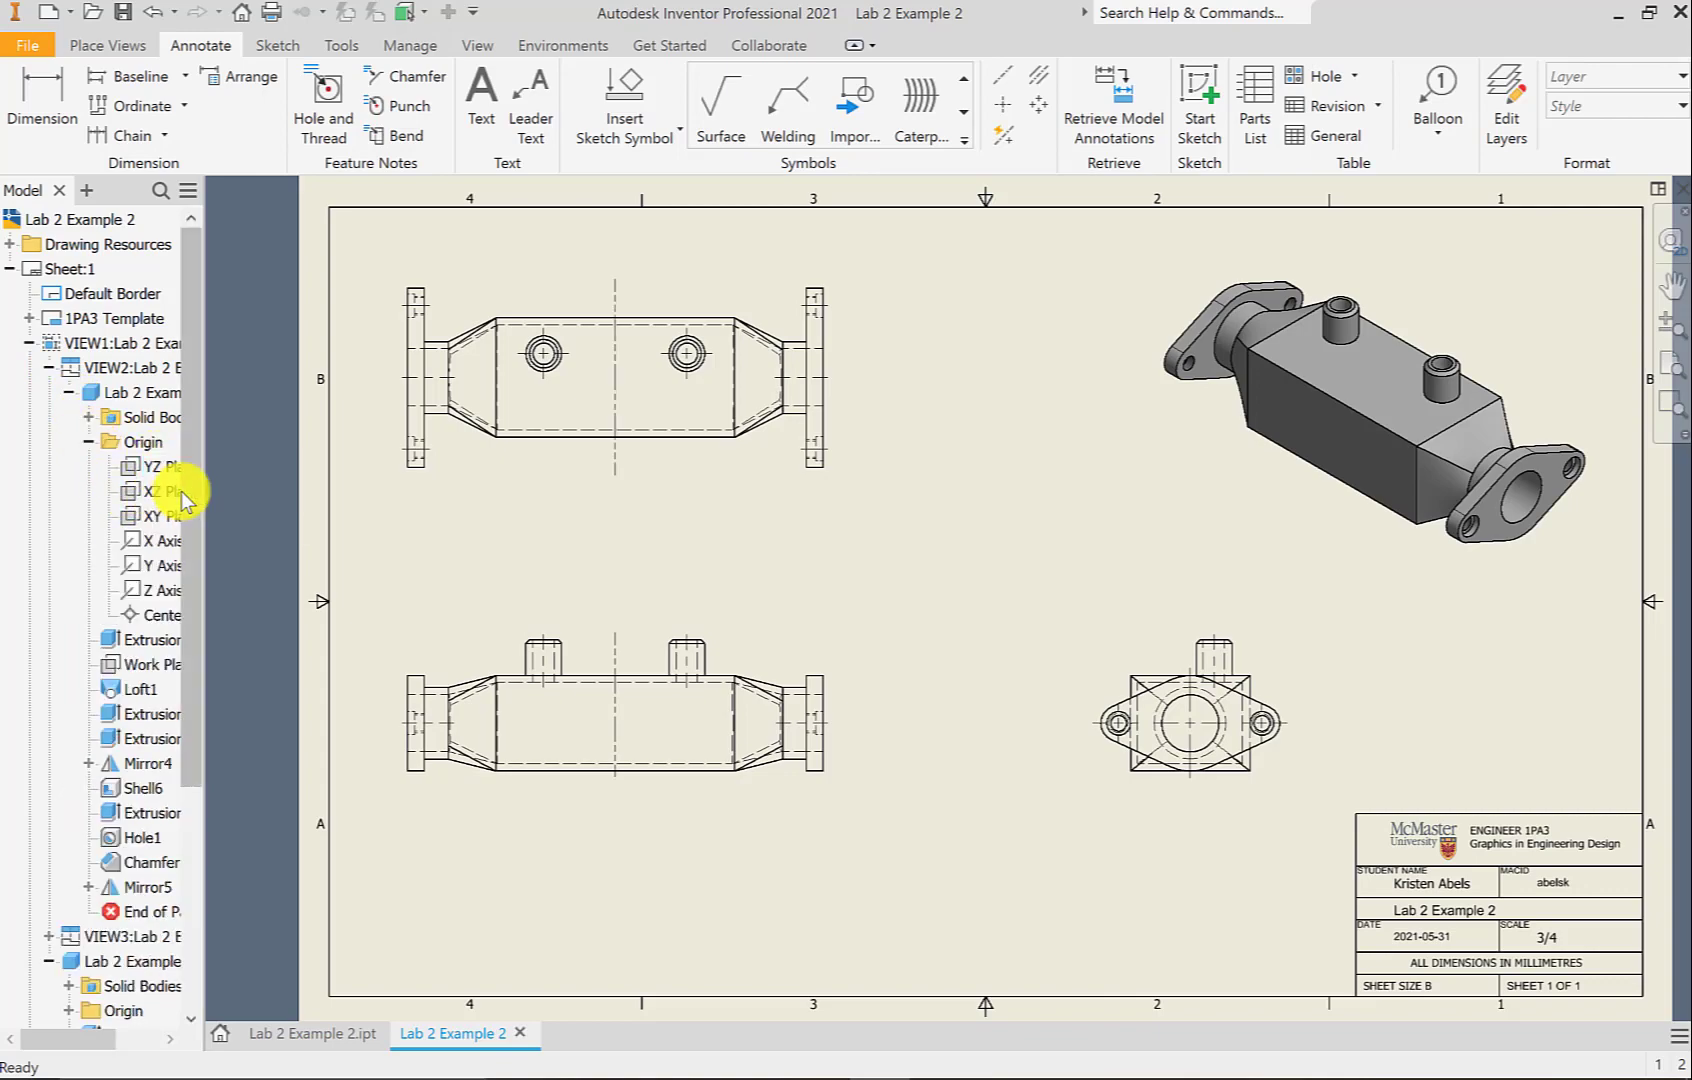
pyautogui.click(49, 367)
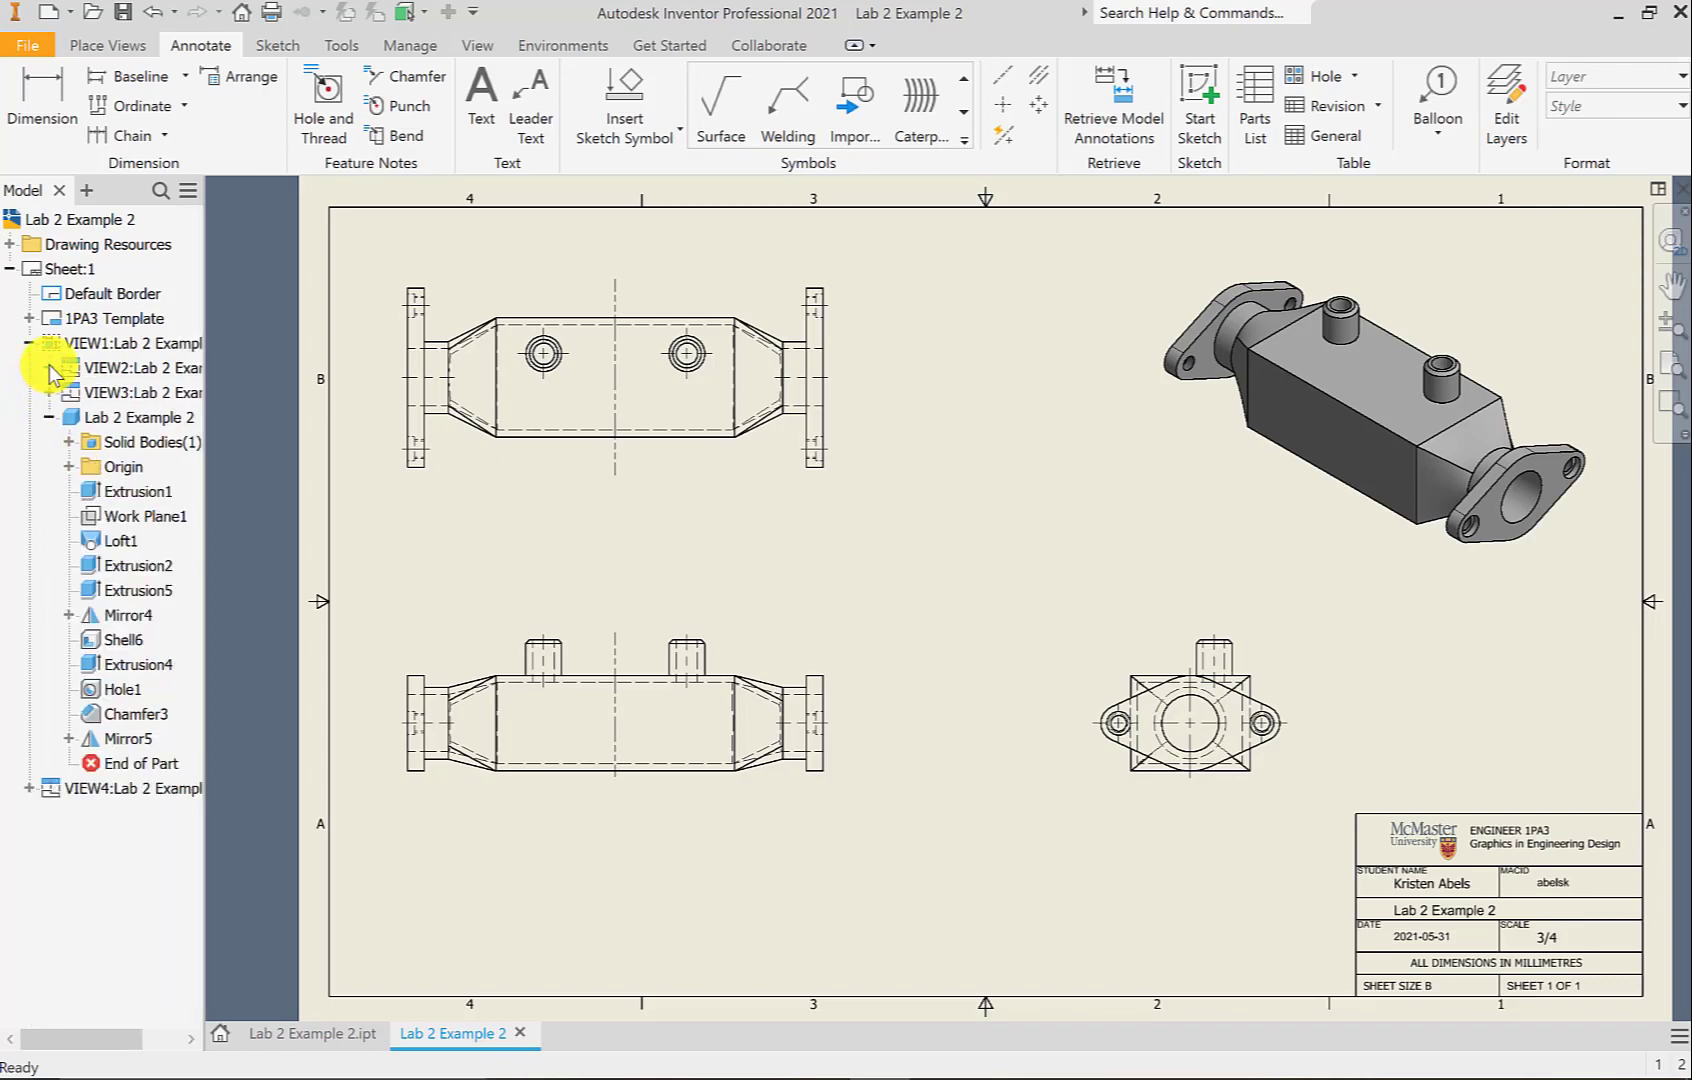
pyautogui.click(50, 416)
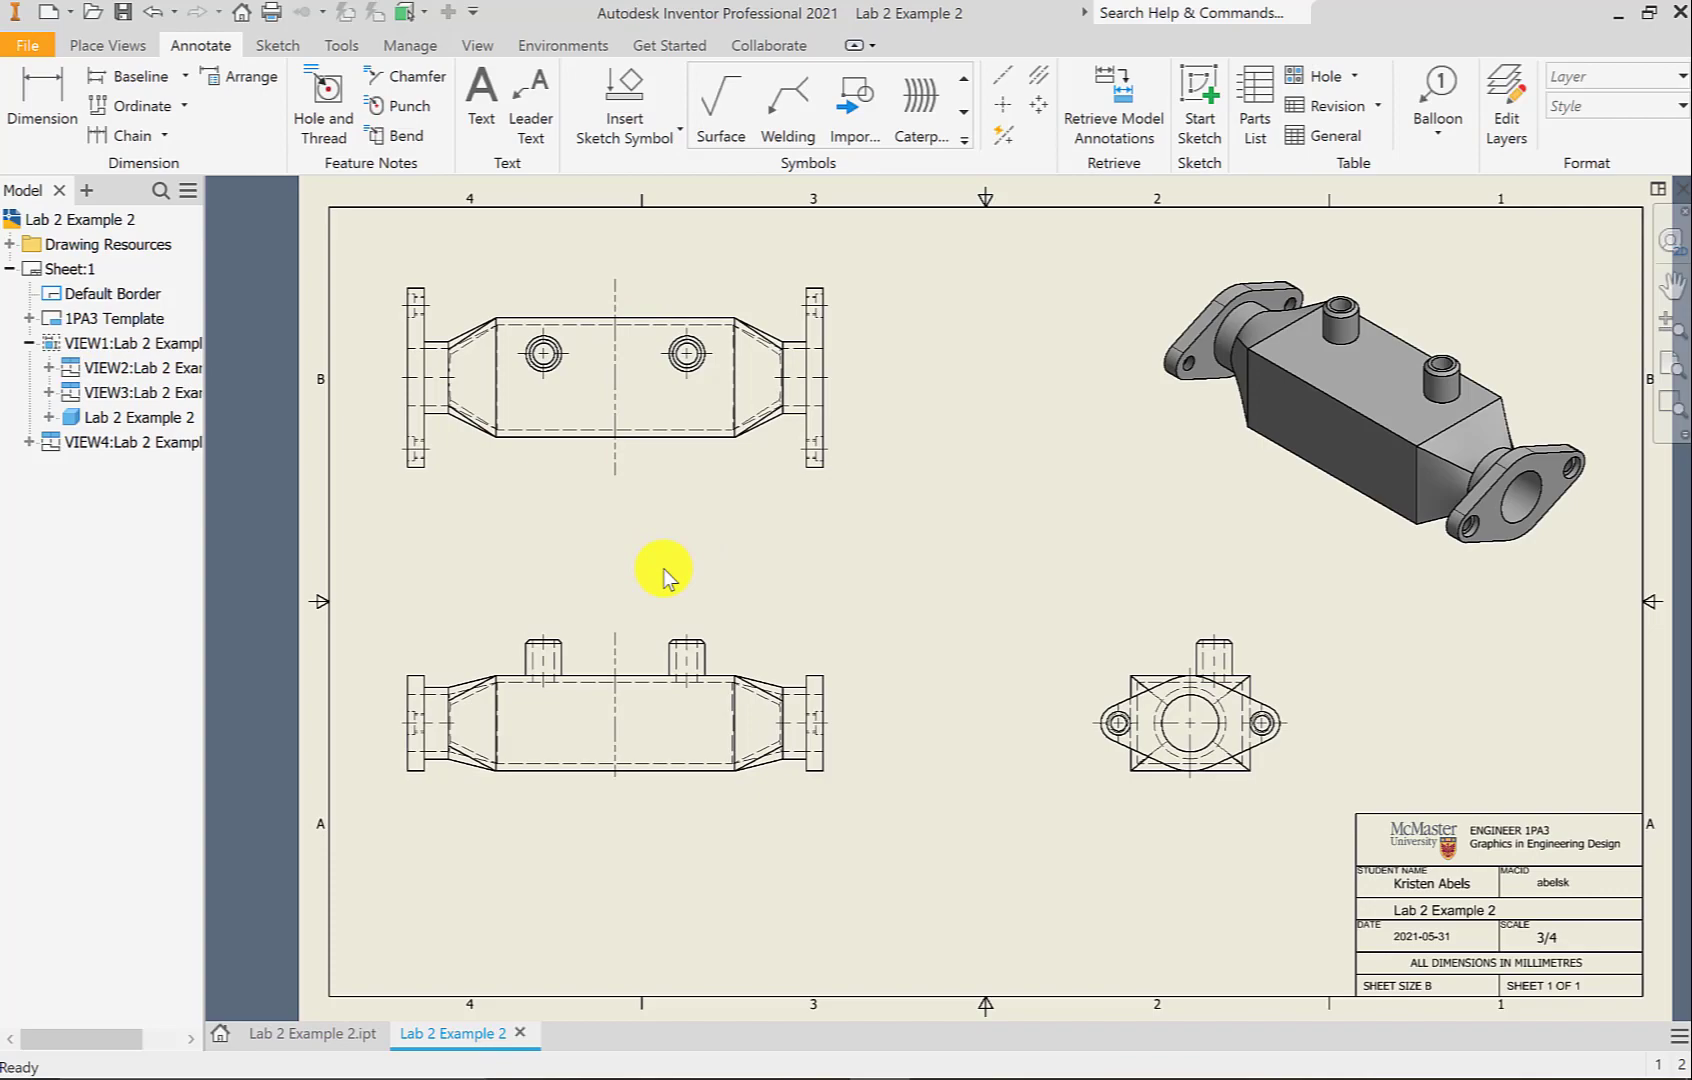
# Dimension from the centerline to the right boss (30) and the body's right end (50)
pyautogui.click(62, 113)
pyautogui.scroll(3, 664, 730)
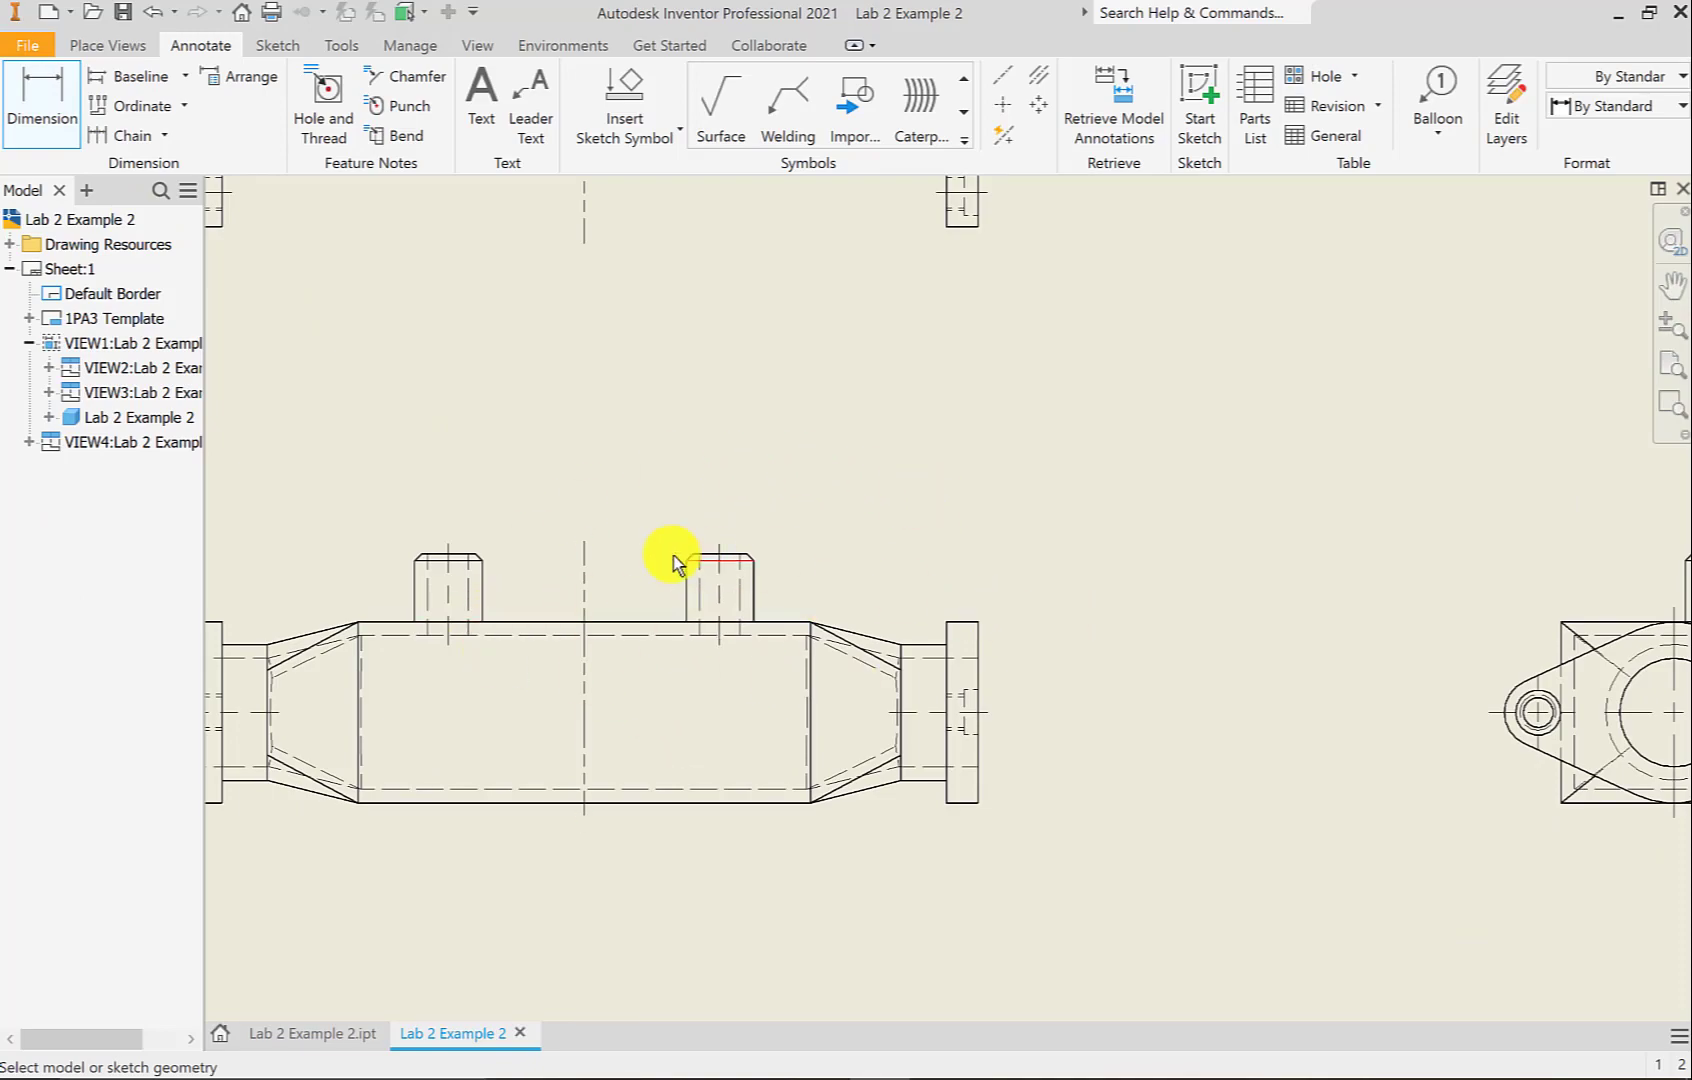
pyautogui.click(586, 597)
pyautogui.scroll(1, 587, 597)
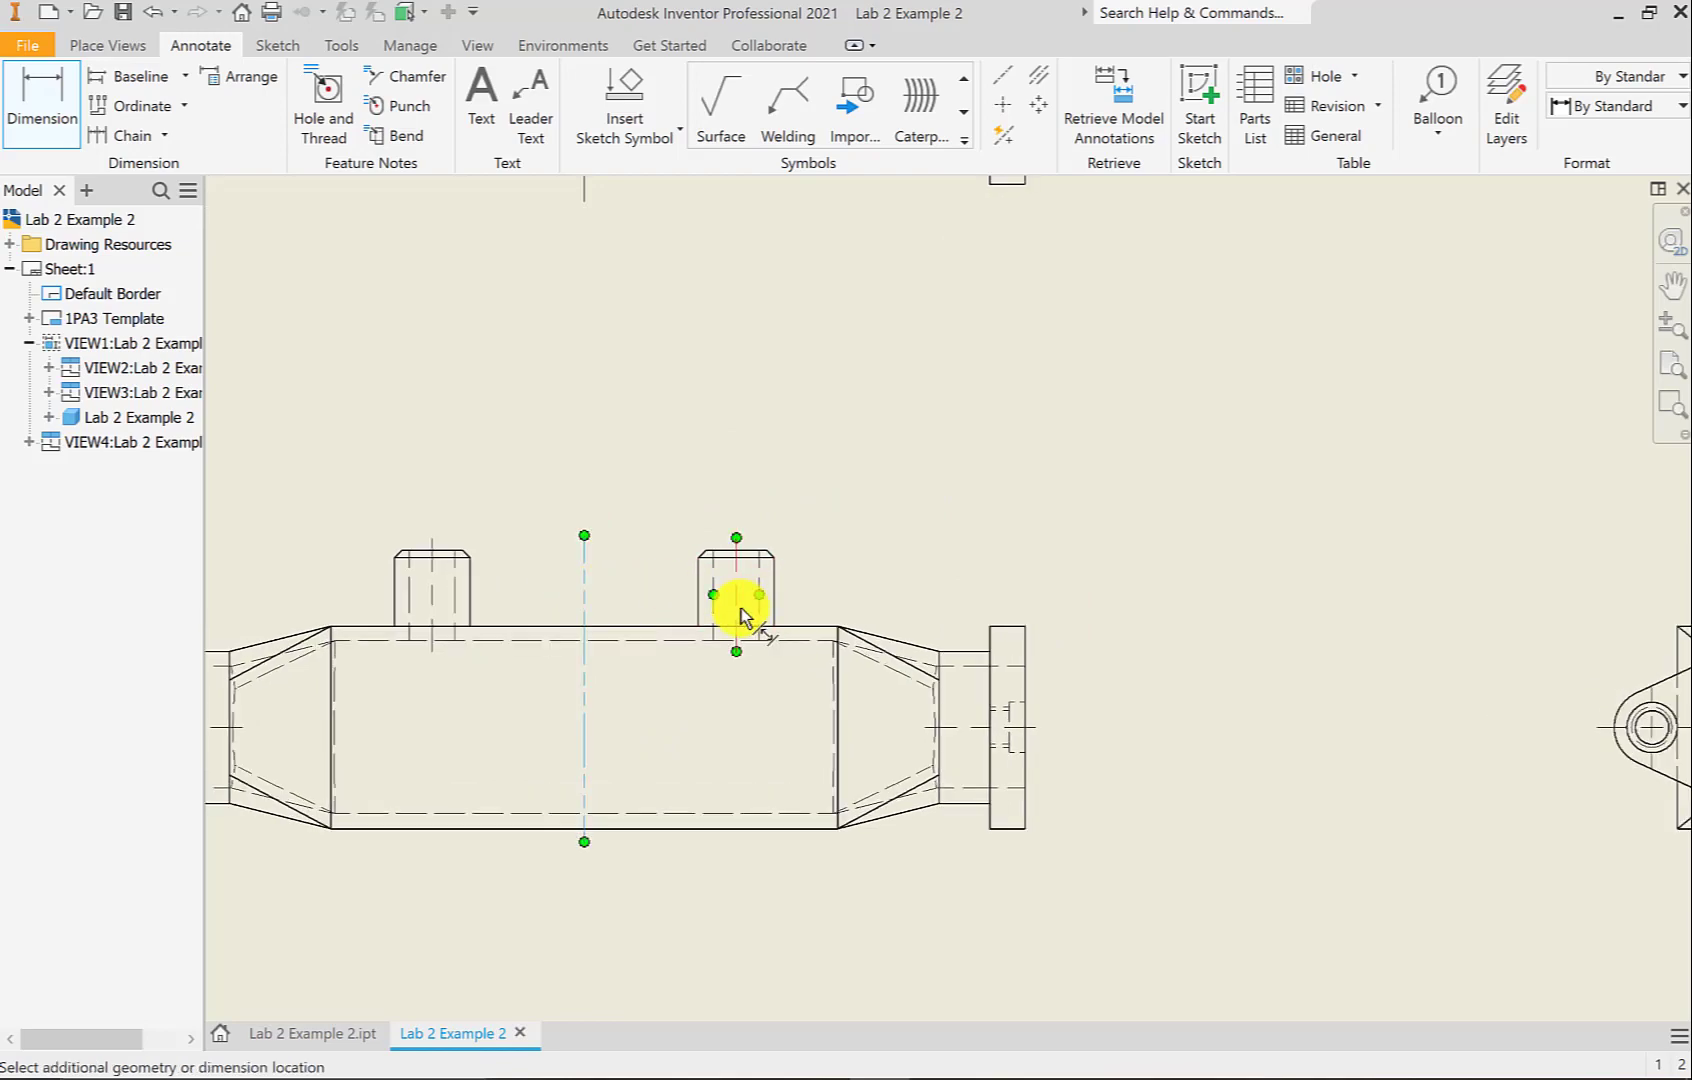
pyautogui.click(739, 605)
pyautogui.click(658, 475)
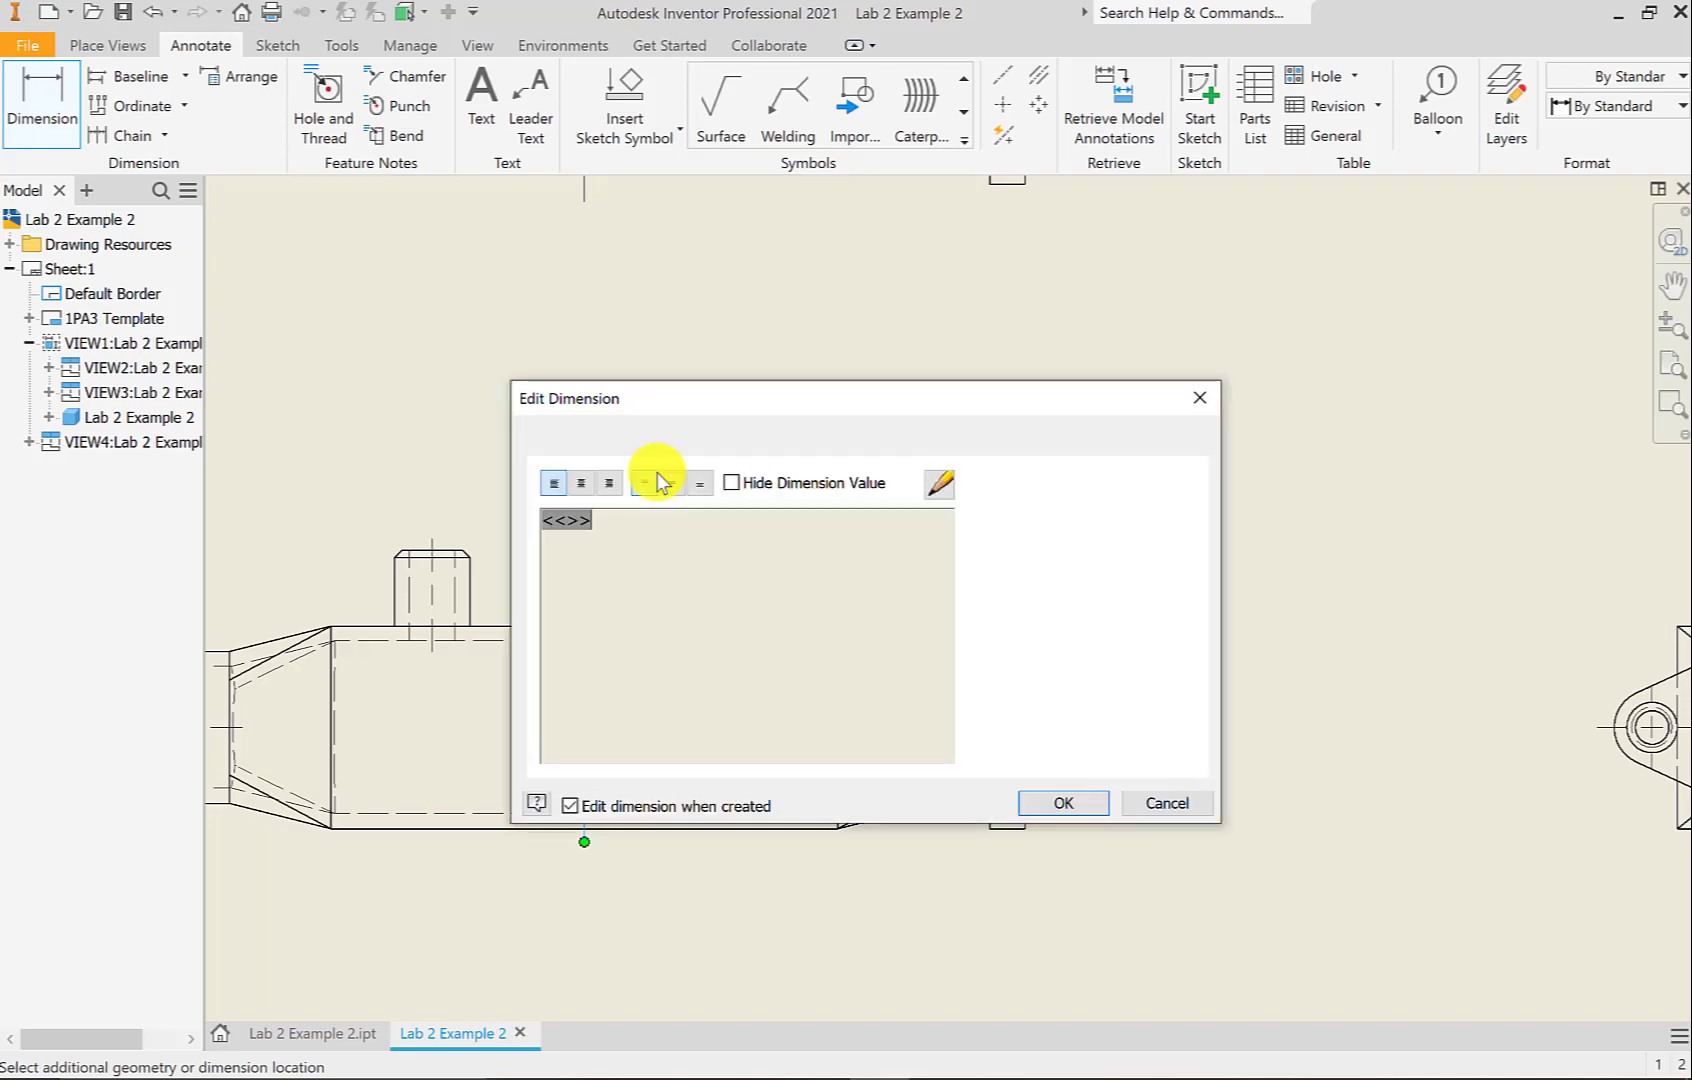
pyautogui.click(1058, 804)
pyautogui.click(582, 683)
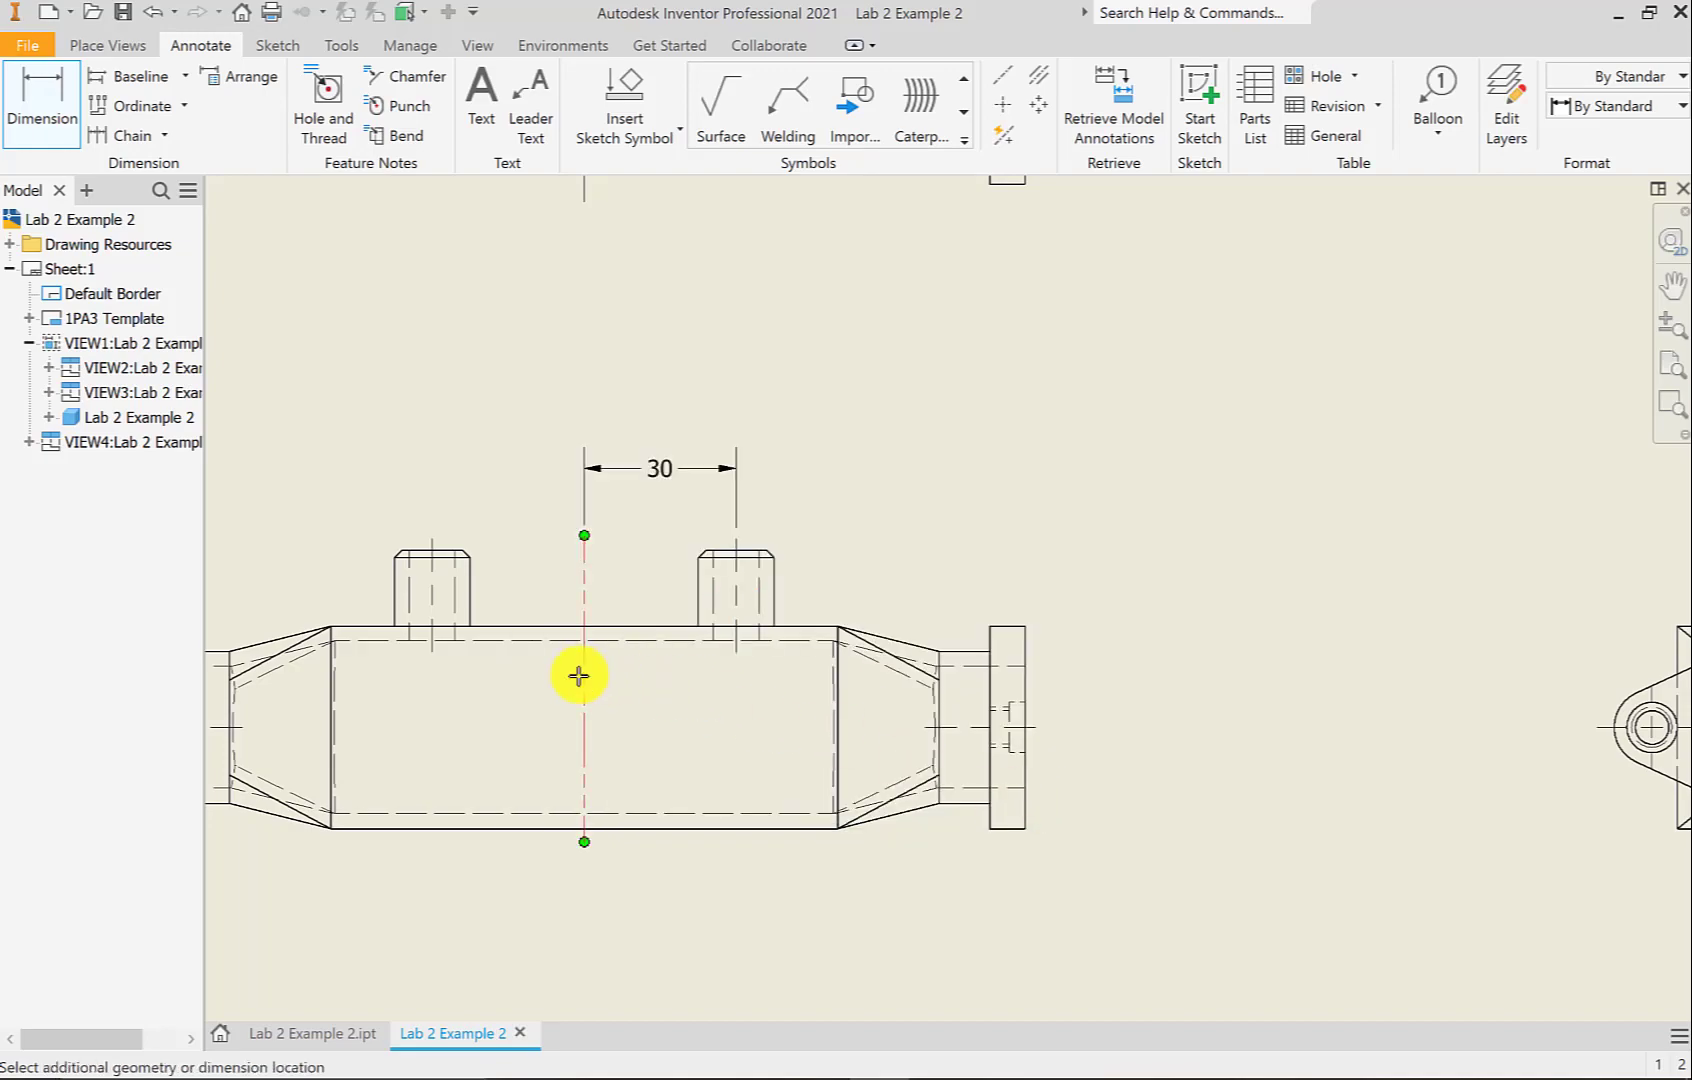
pyautogui.click(840, 697)
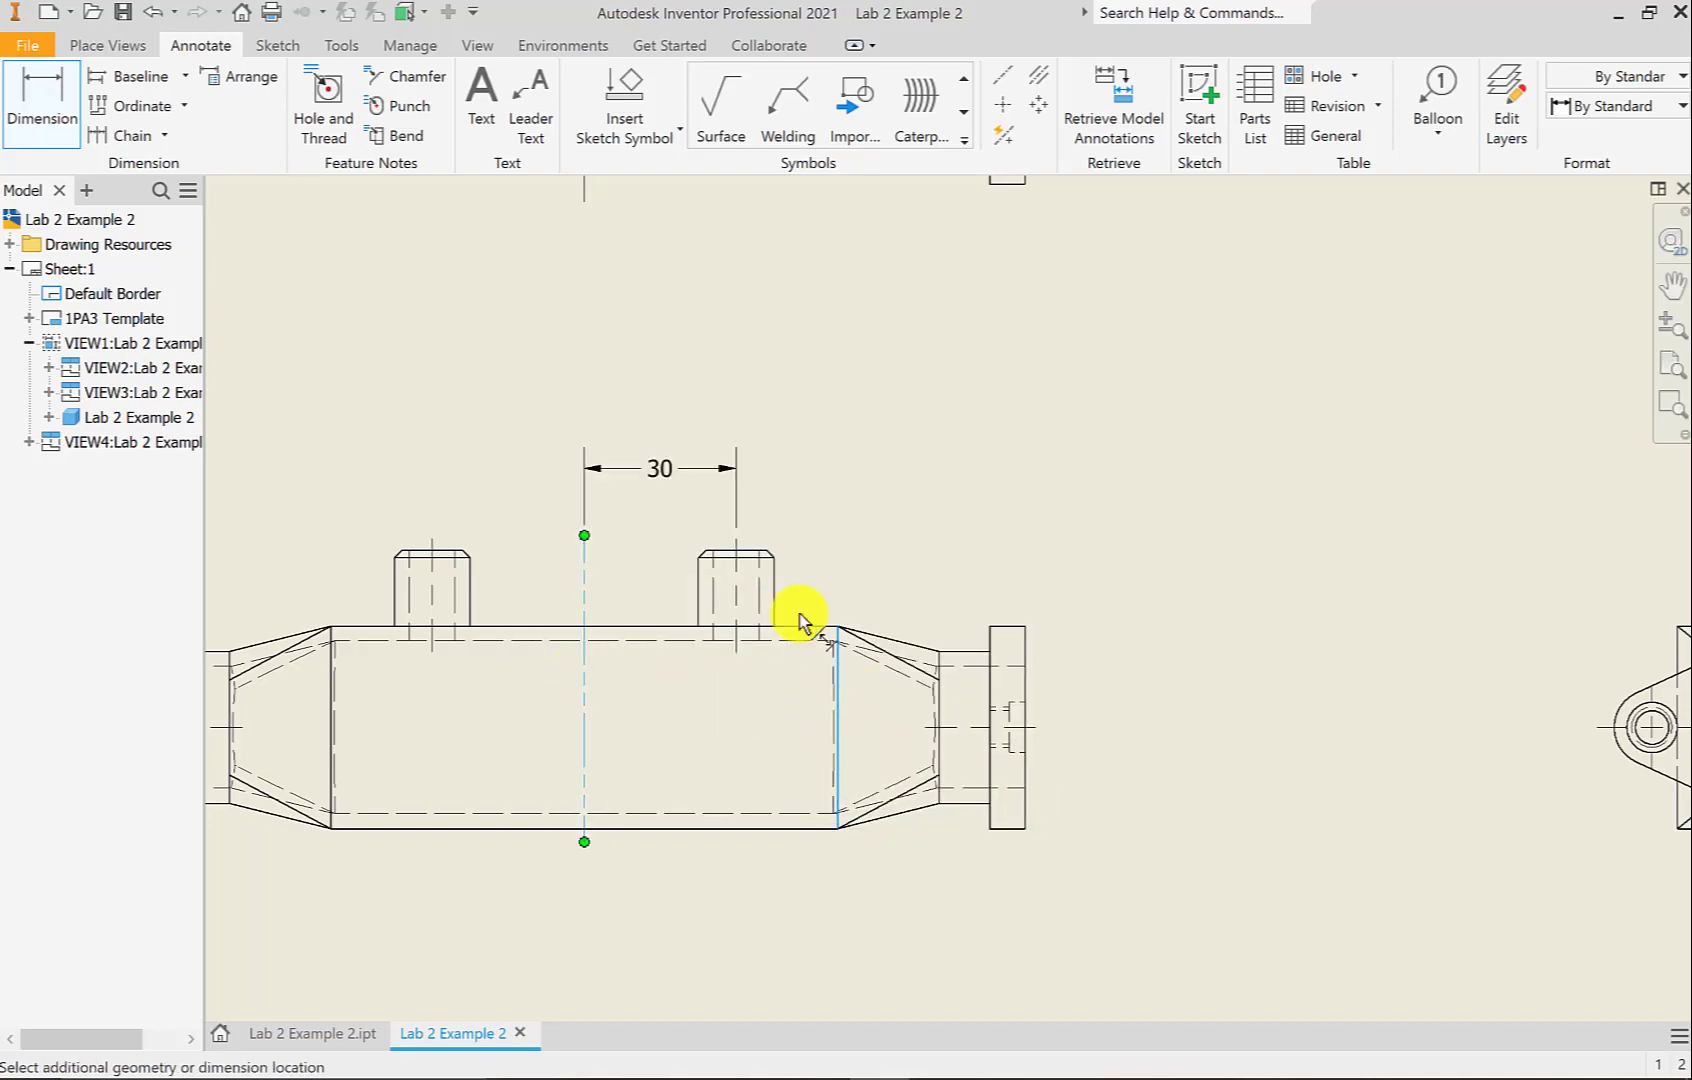
pyautogui.click(722, 424)
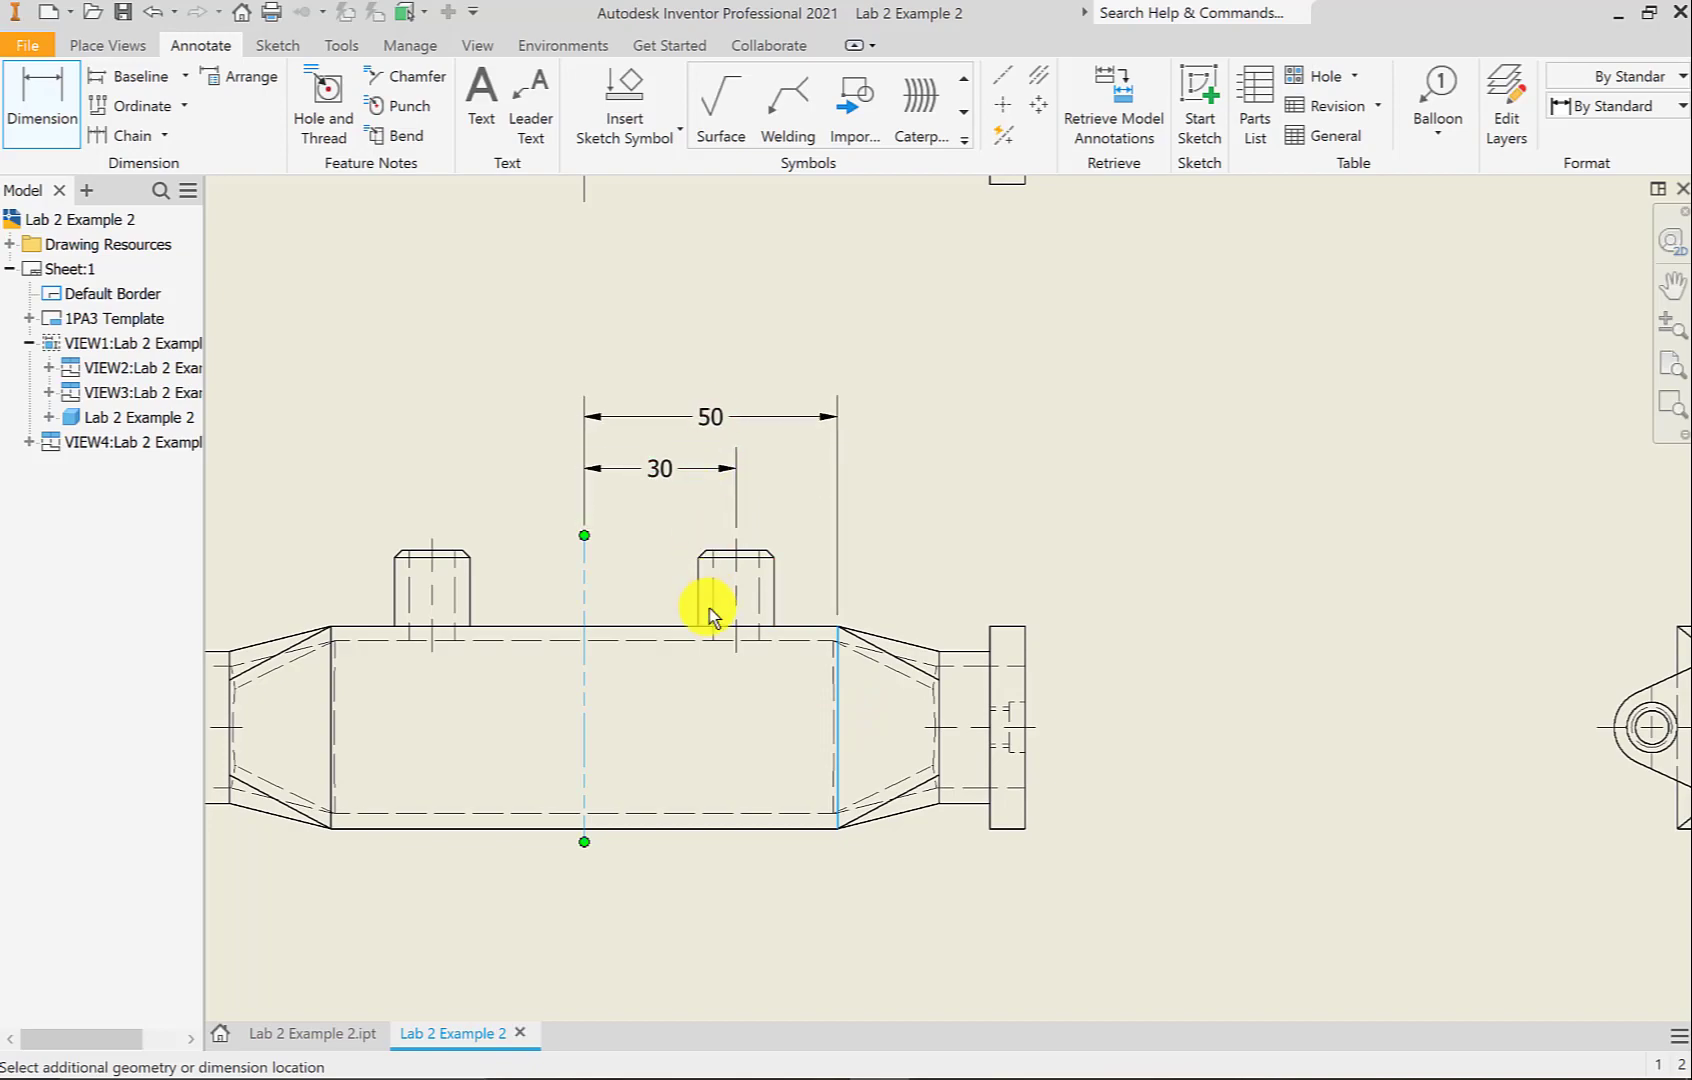
pyautogui.click(1063, 803)
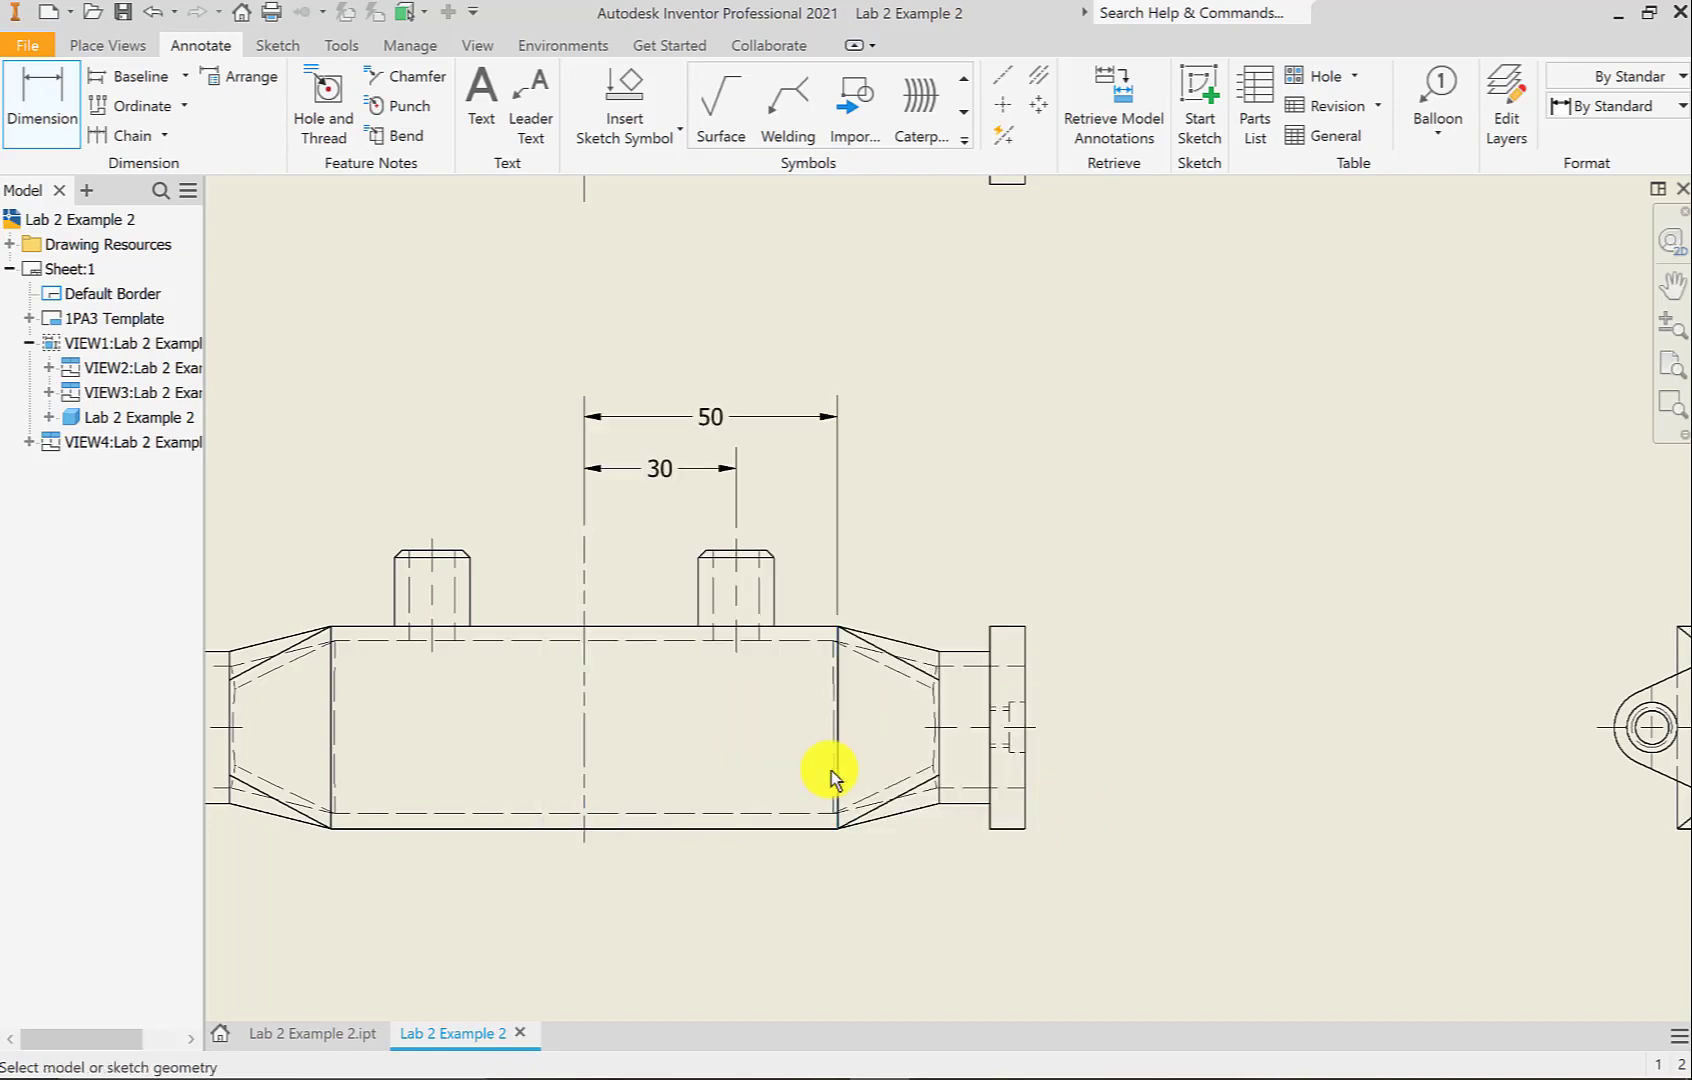
# Add centerline dimensions 70, 80 and 87 to the taper end and both flange faces
pyautogui.click(594, 701)
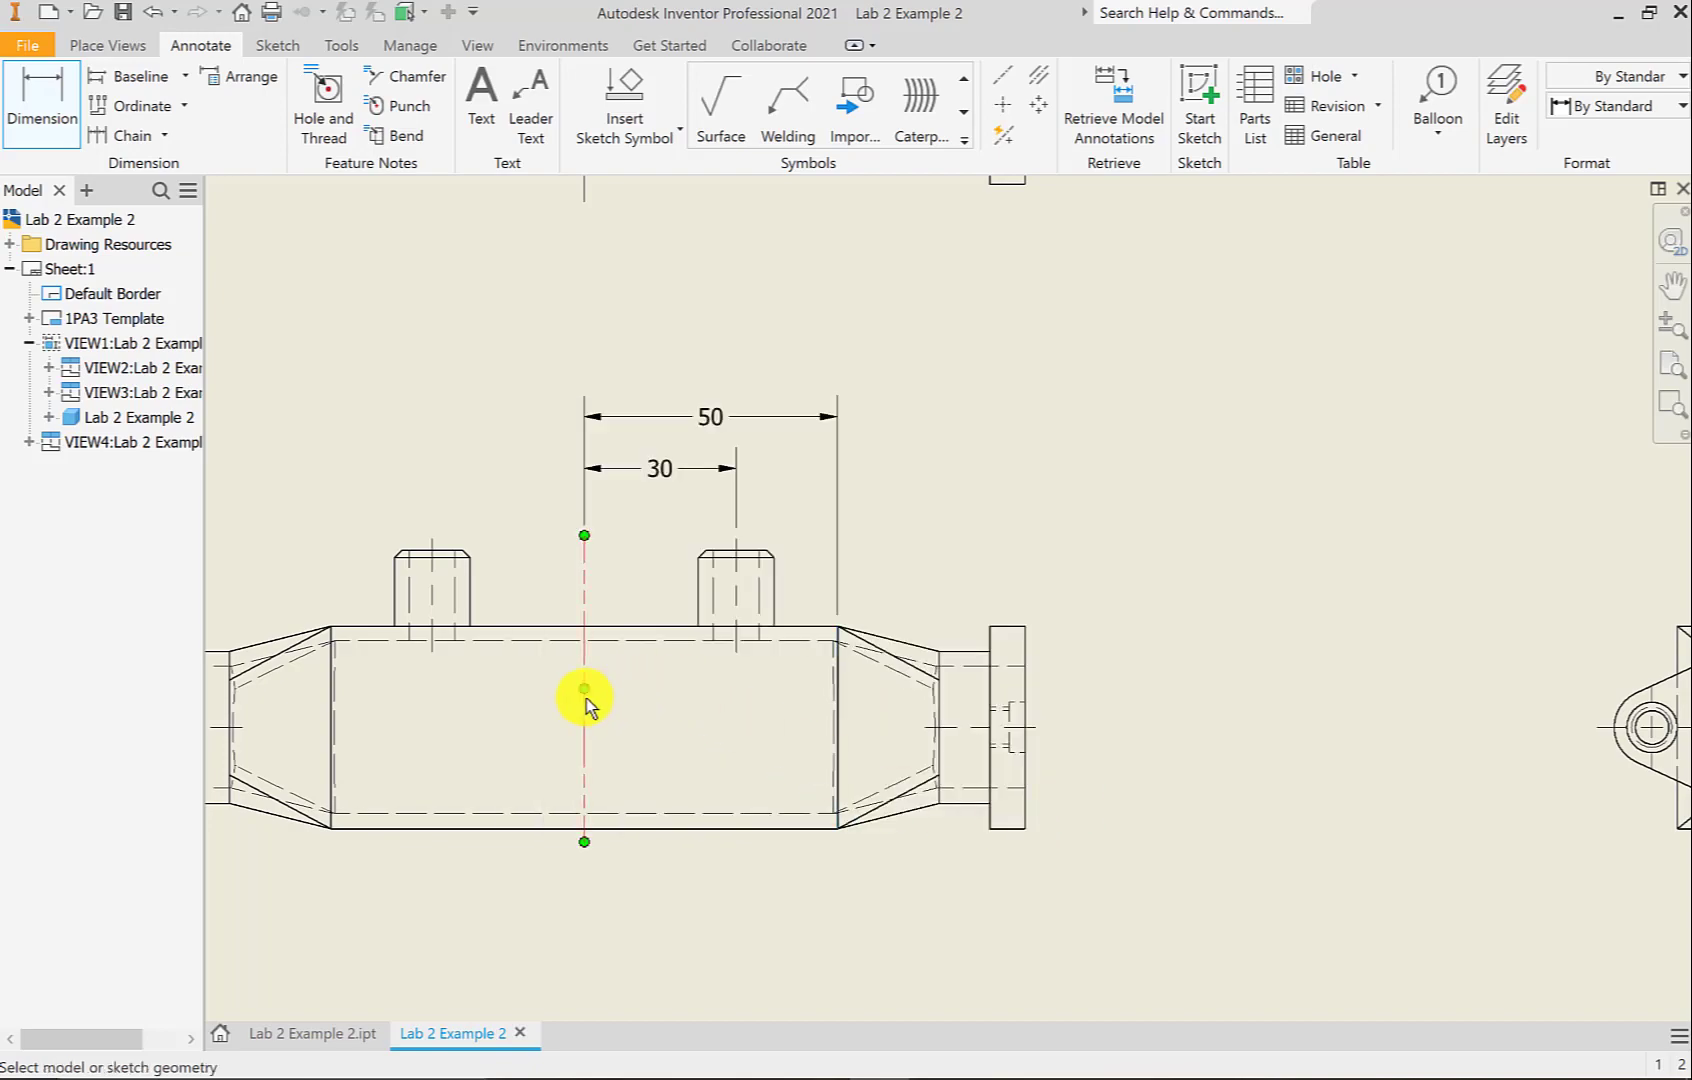
pyautogui.click(941, 703)
pyautogui.click(767, 368)
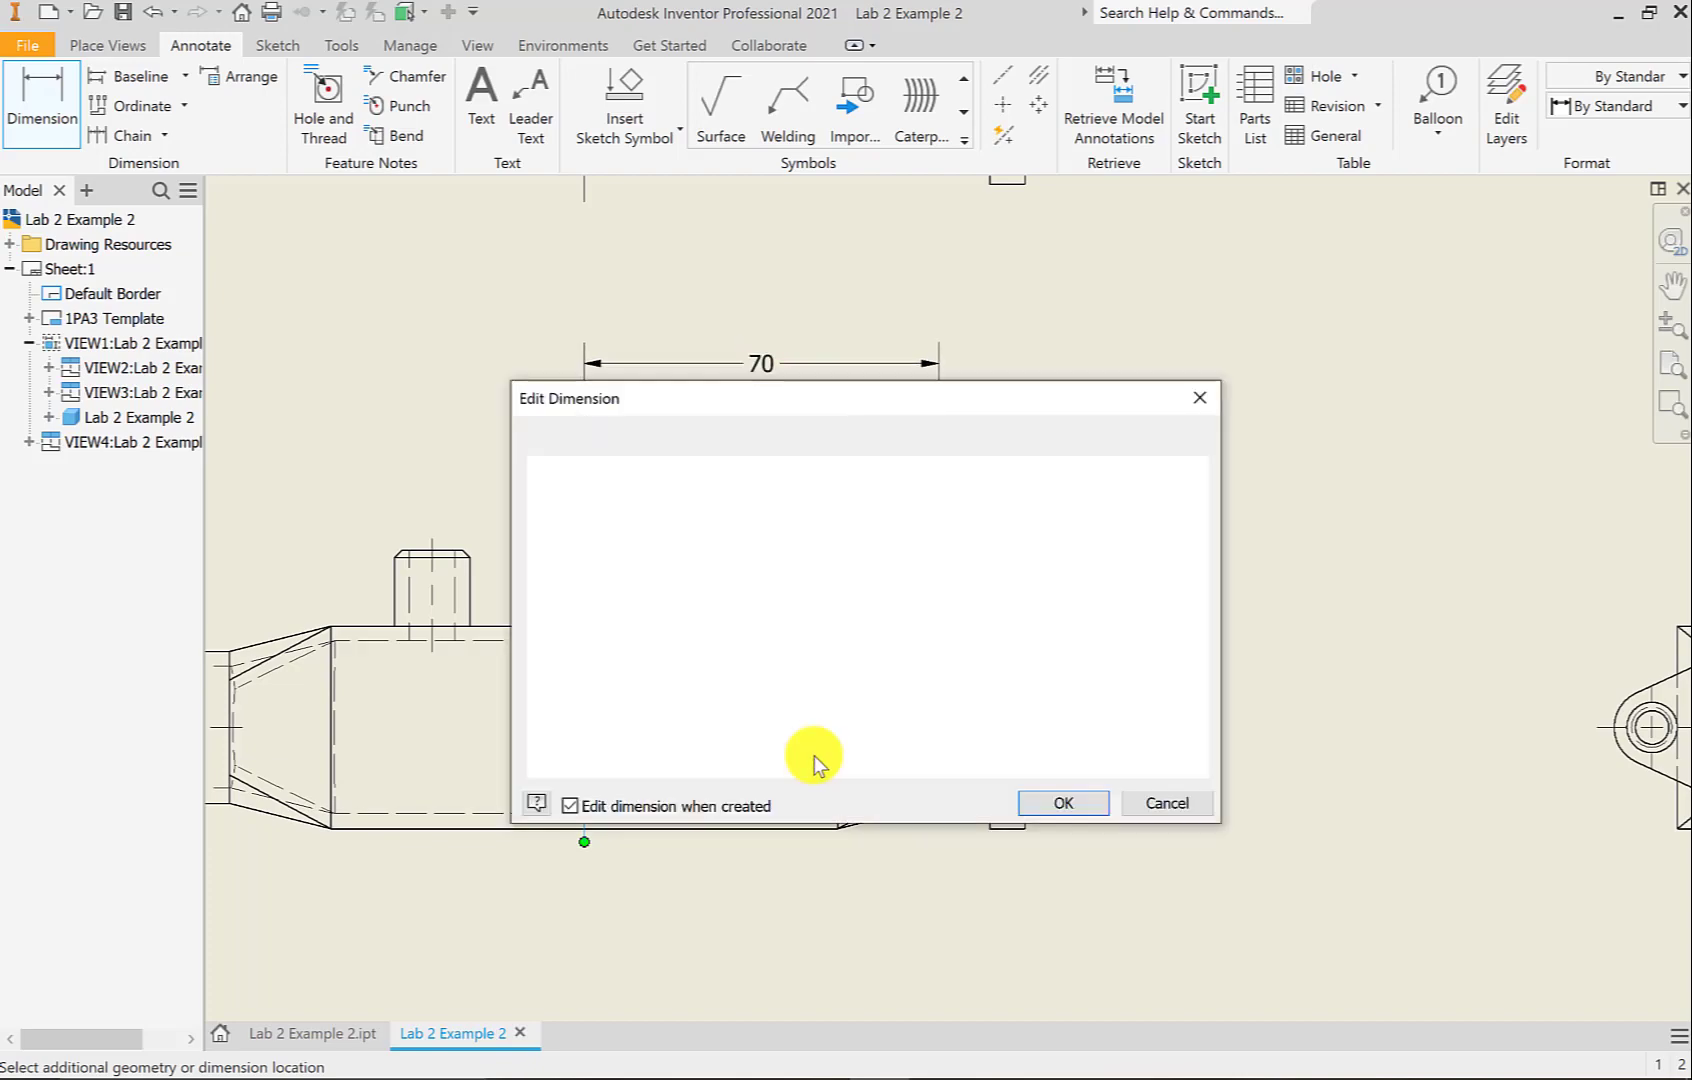
pyautogui.click(1035, 803)
pyautogui.click(590, 718)
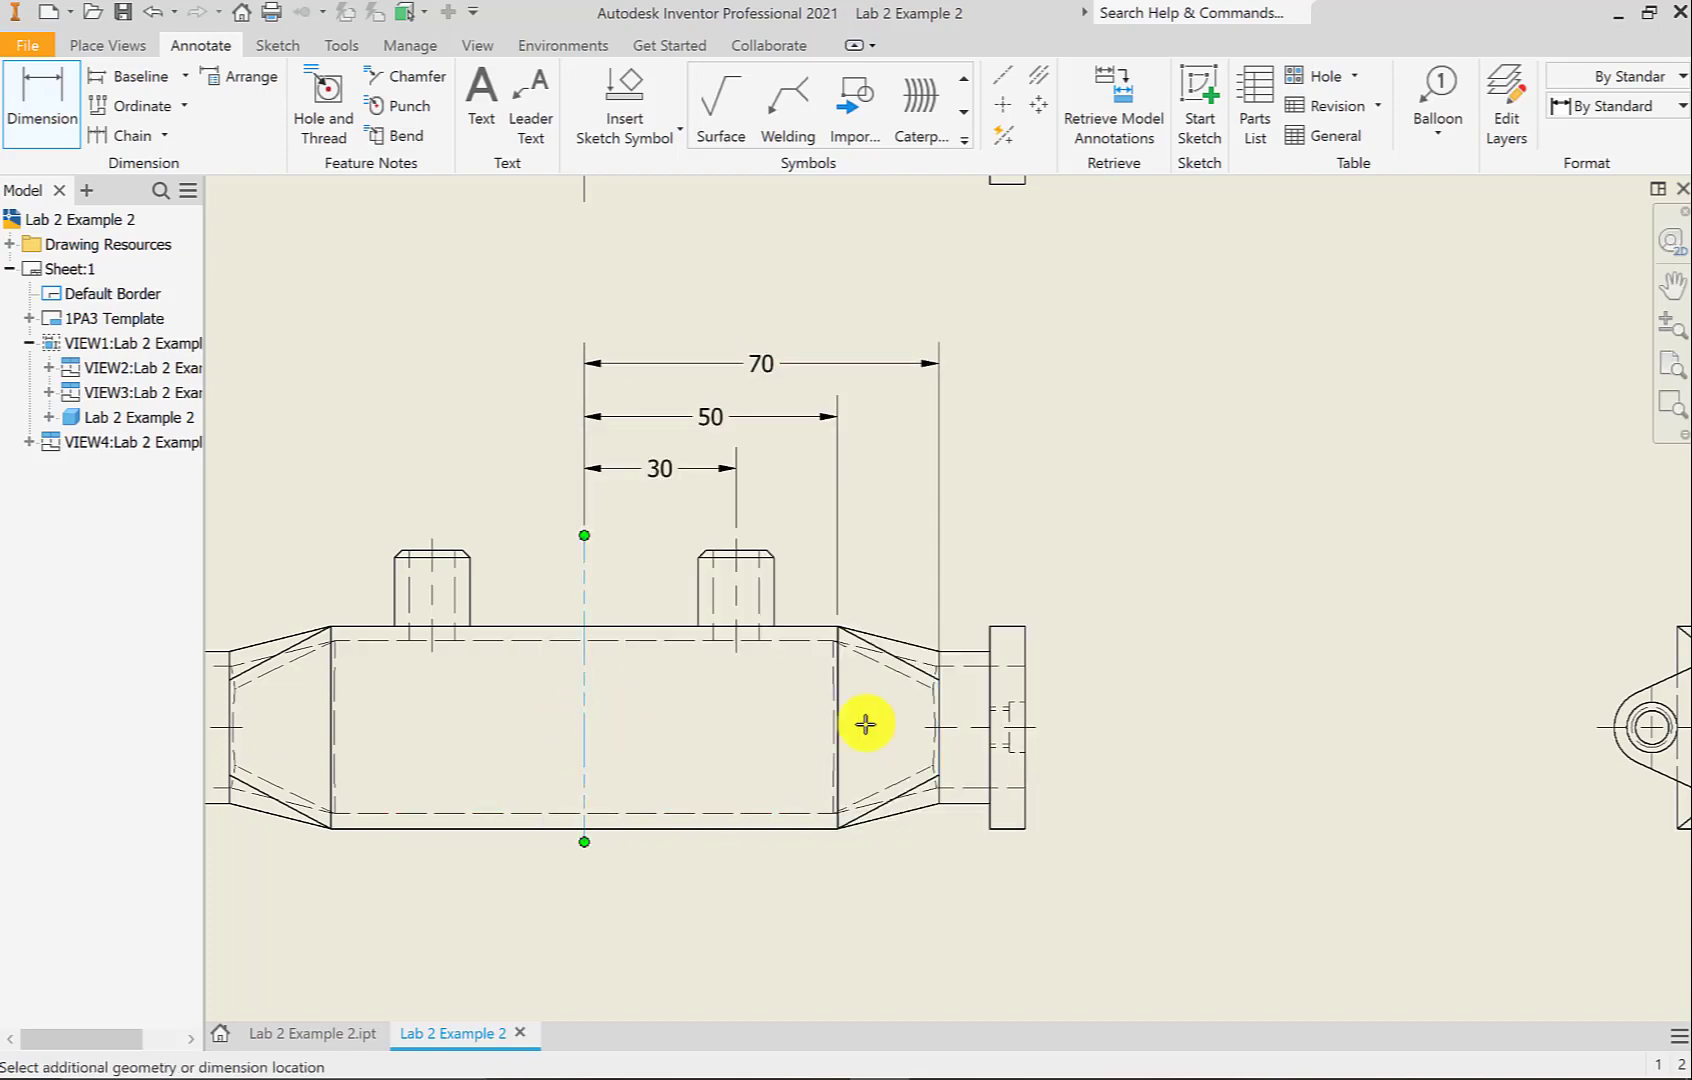
pyautogui.click(993, 685)
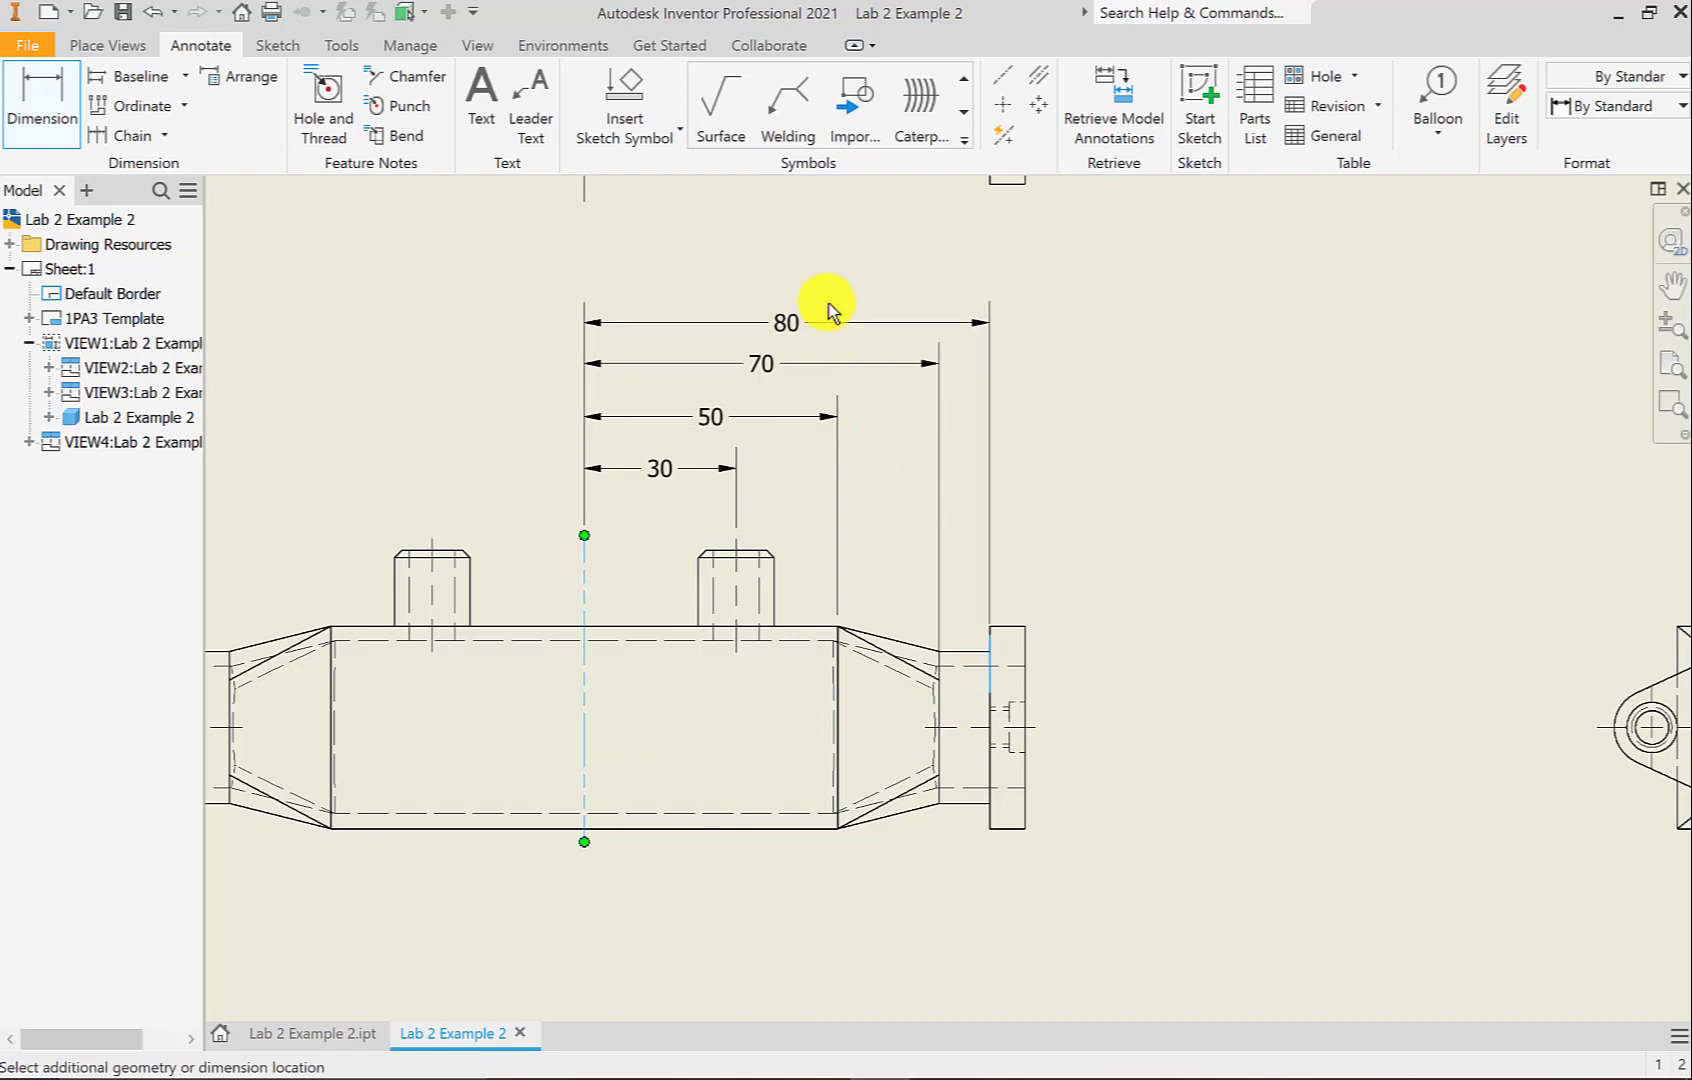
pyautogui.click(828, 304)
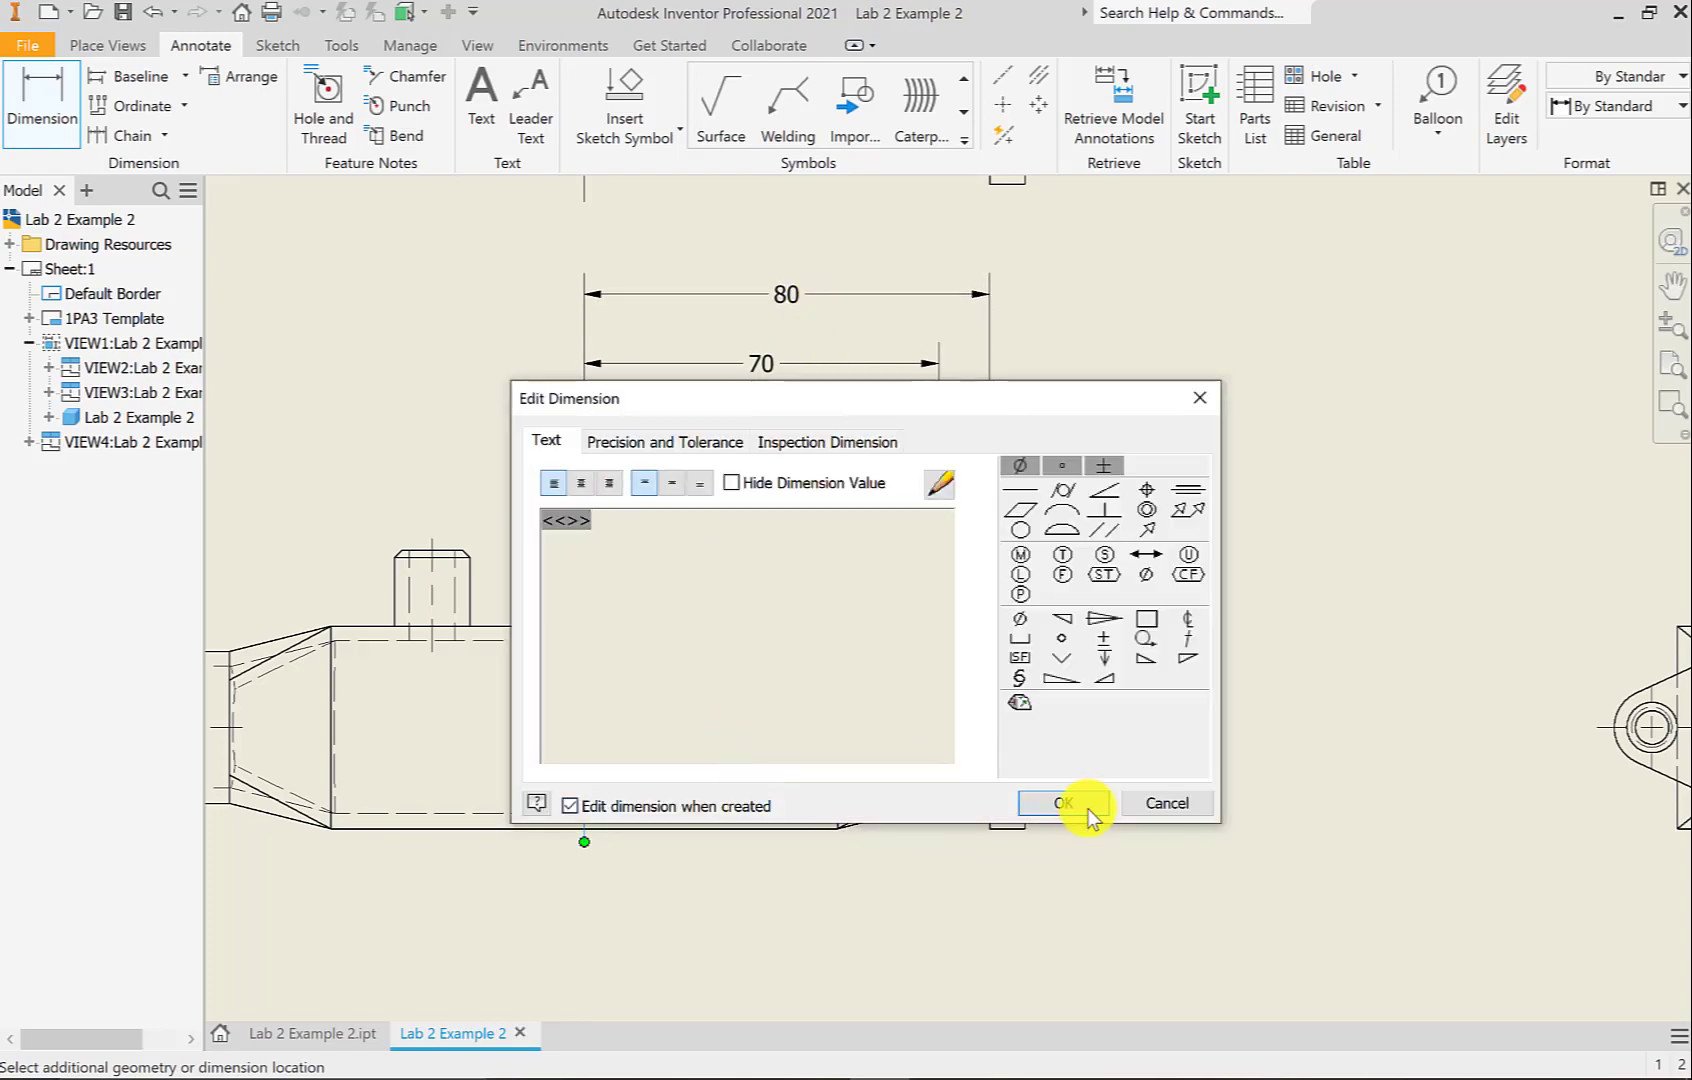
pyautogui.click(1065, 803)
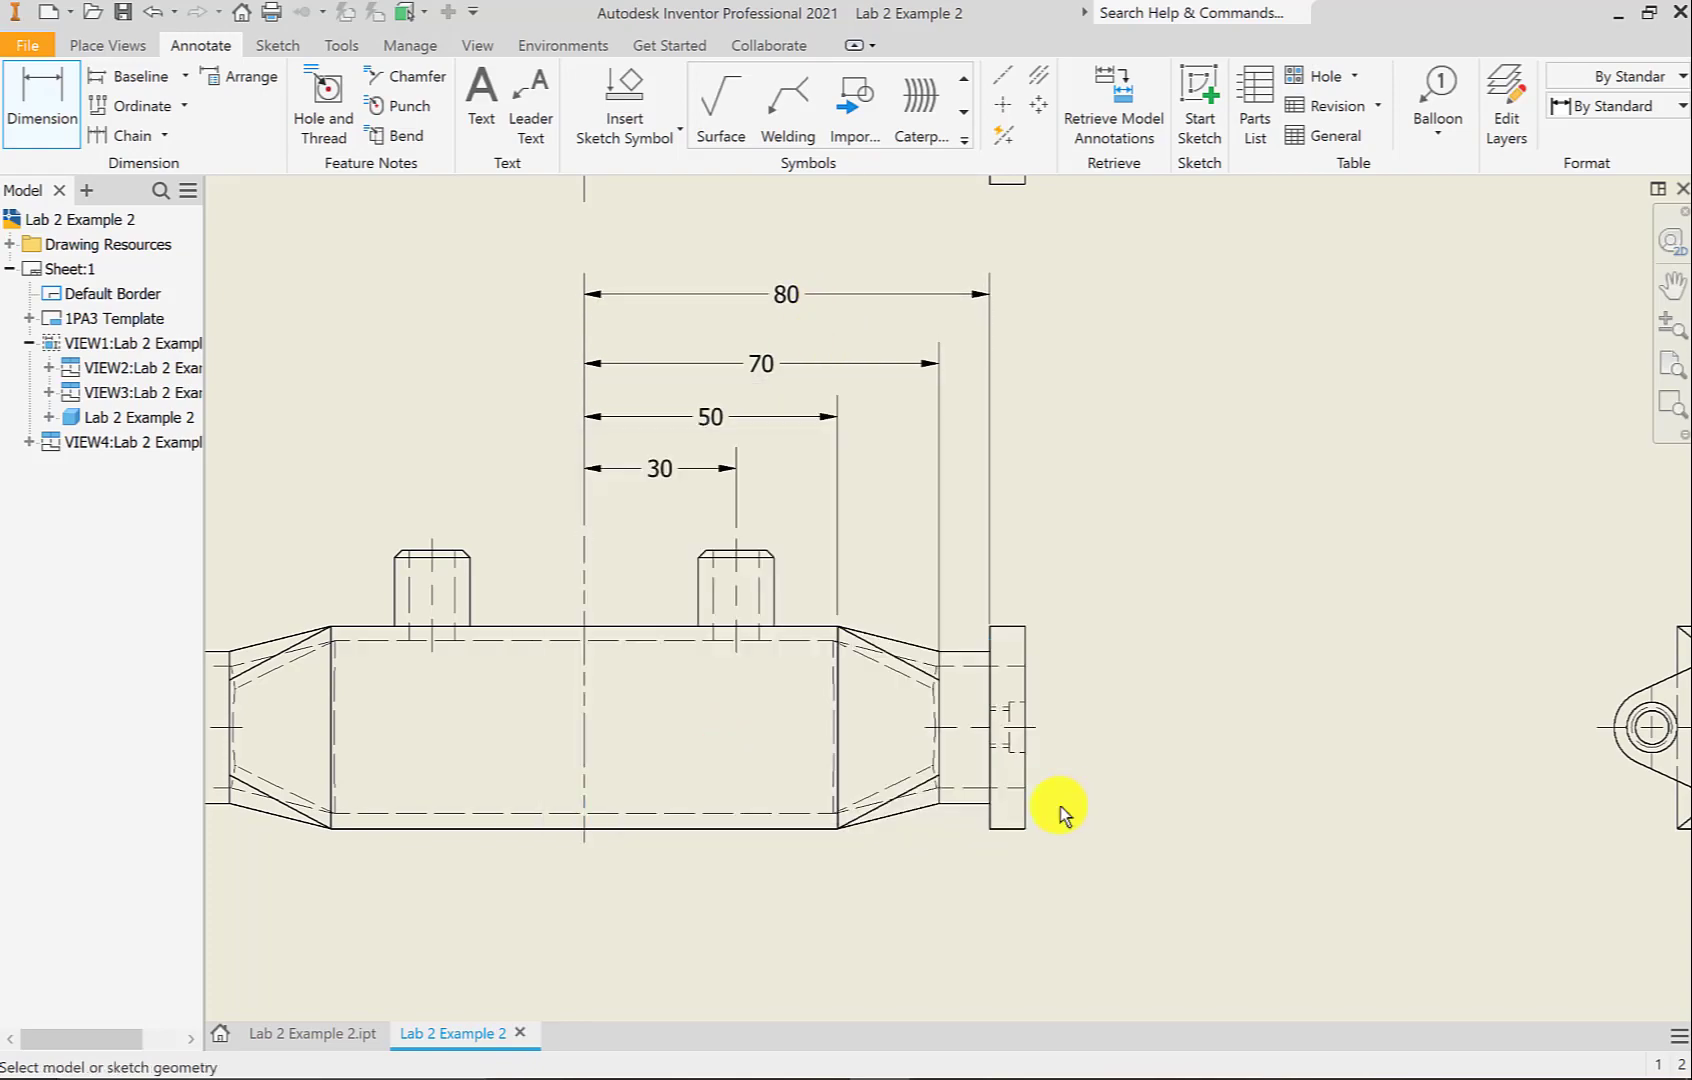
pyautogui.click(586, 683)
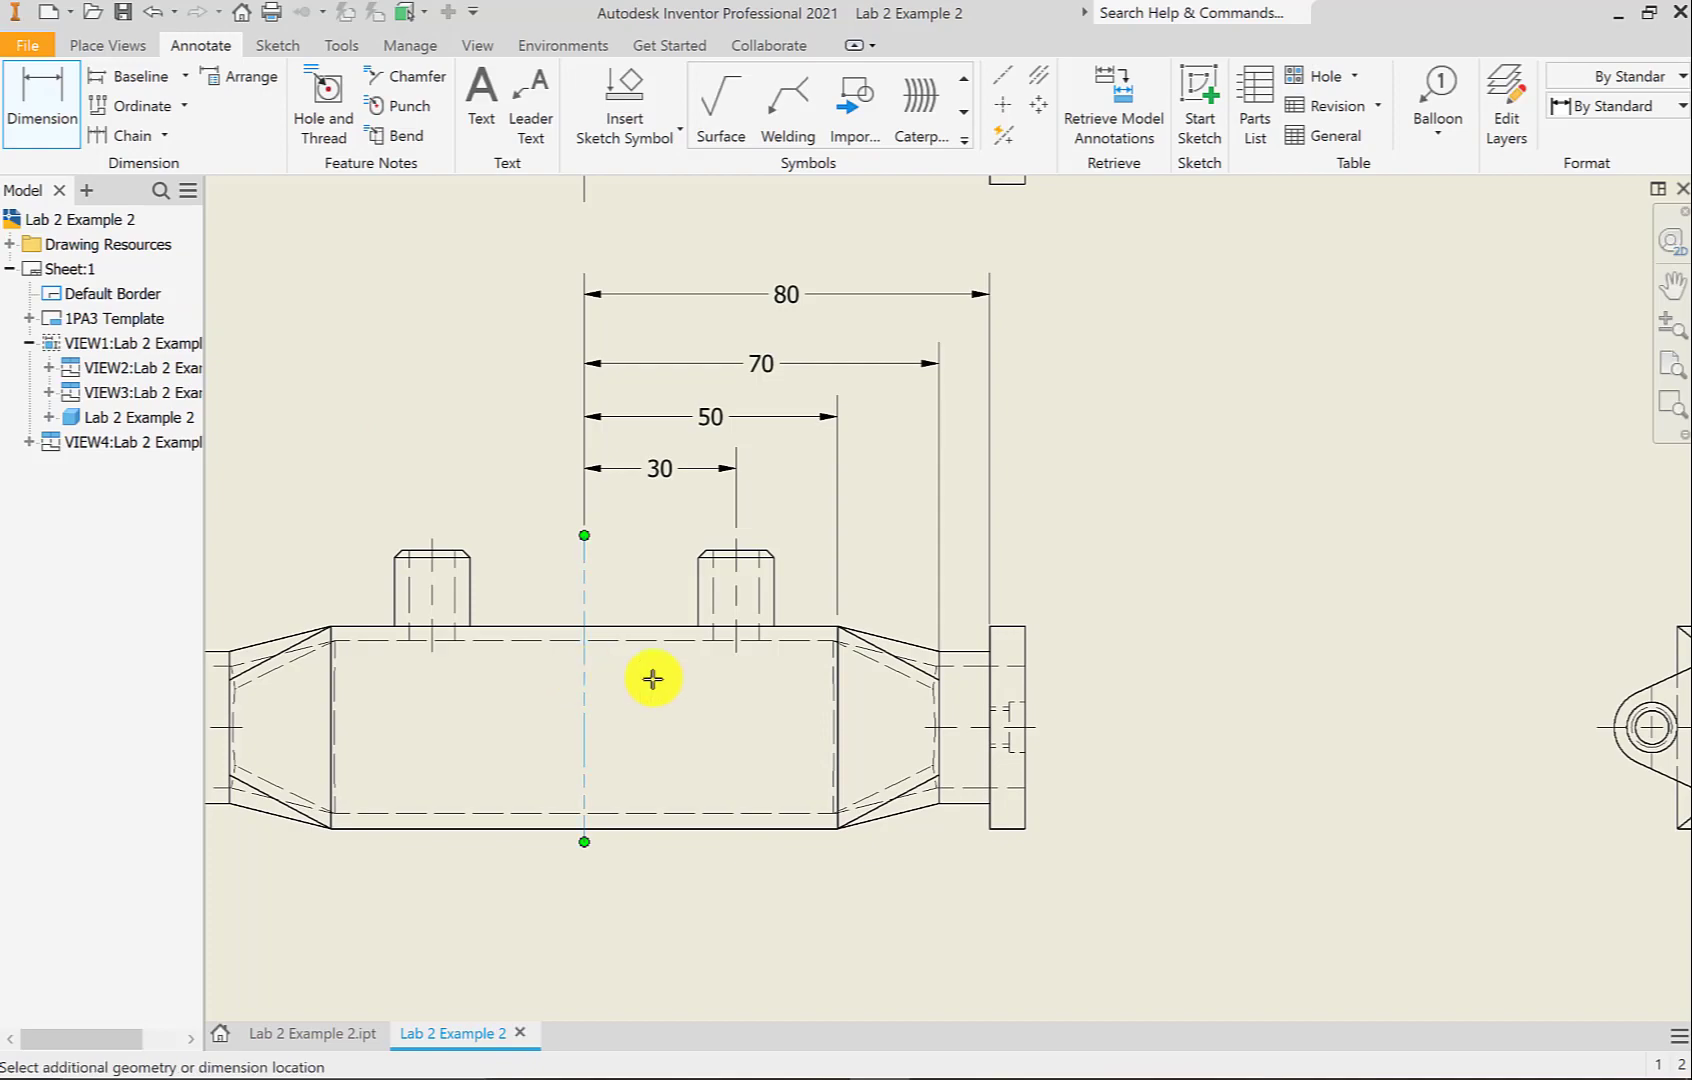
pyautogui.click(1024, 688)
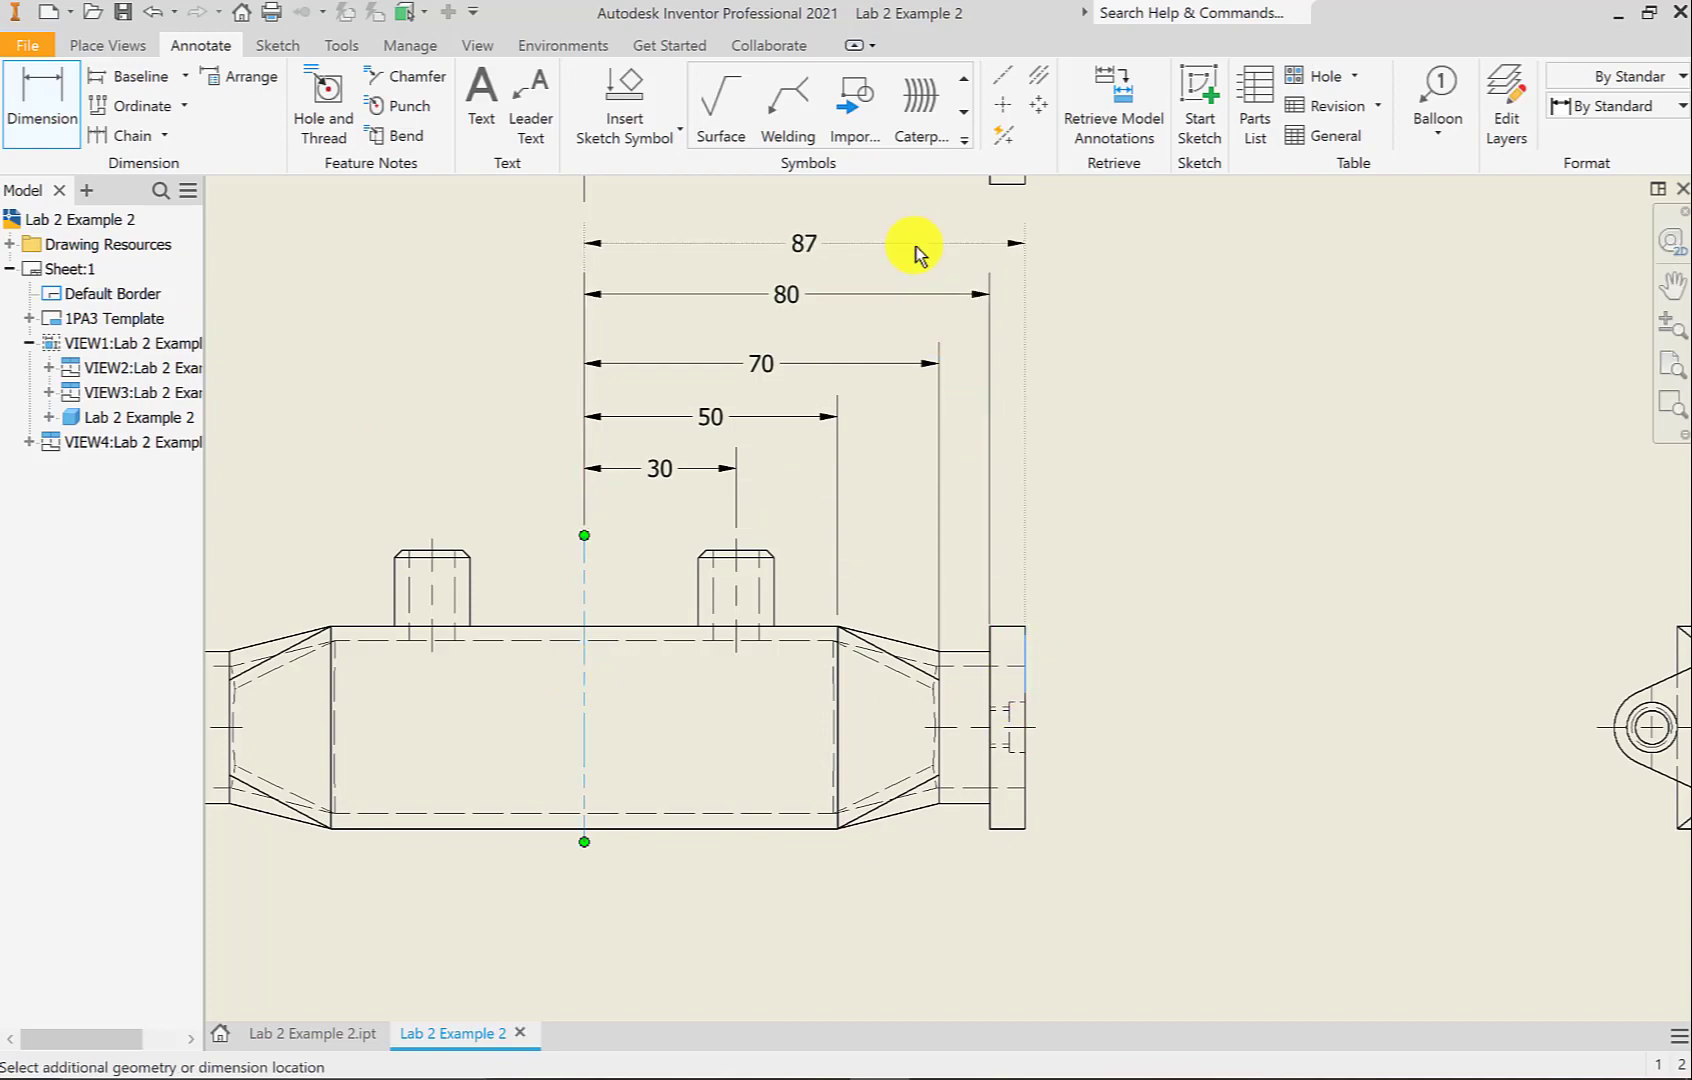
pyautogui.click(918, 258)
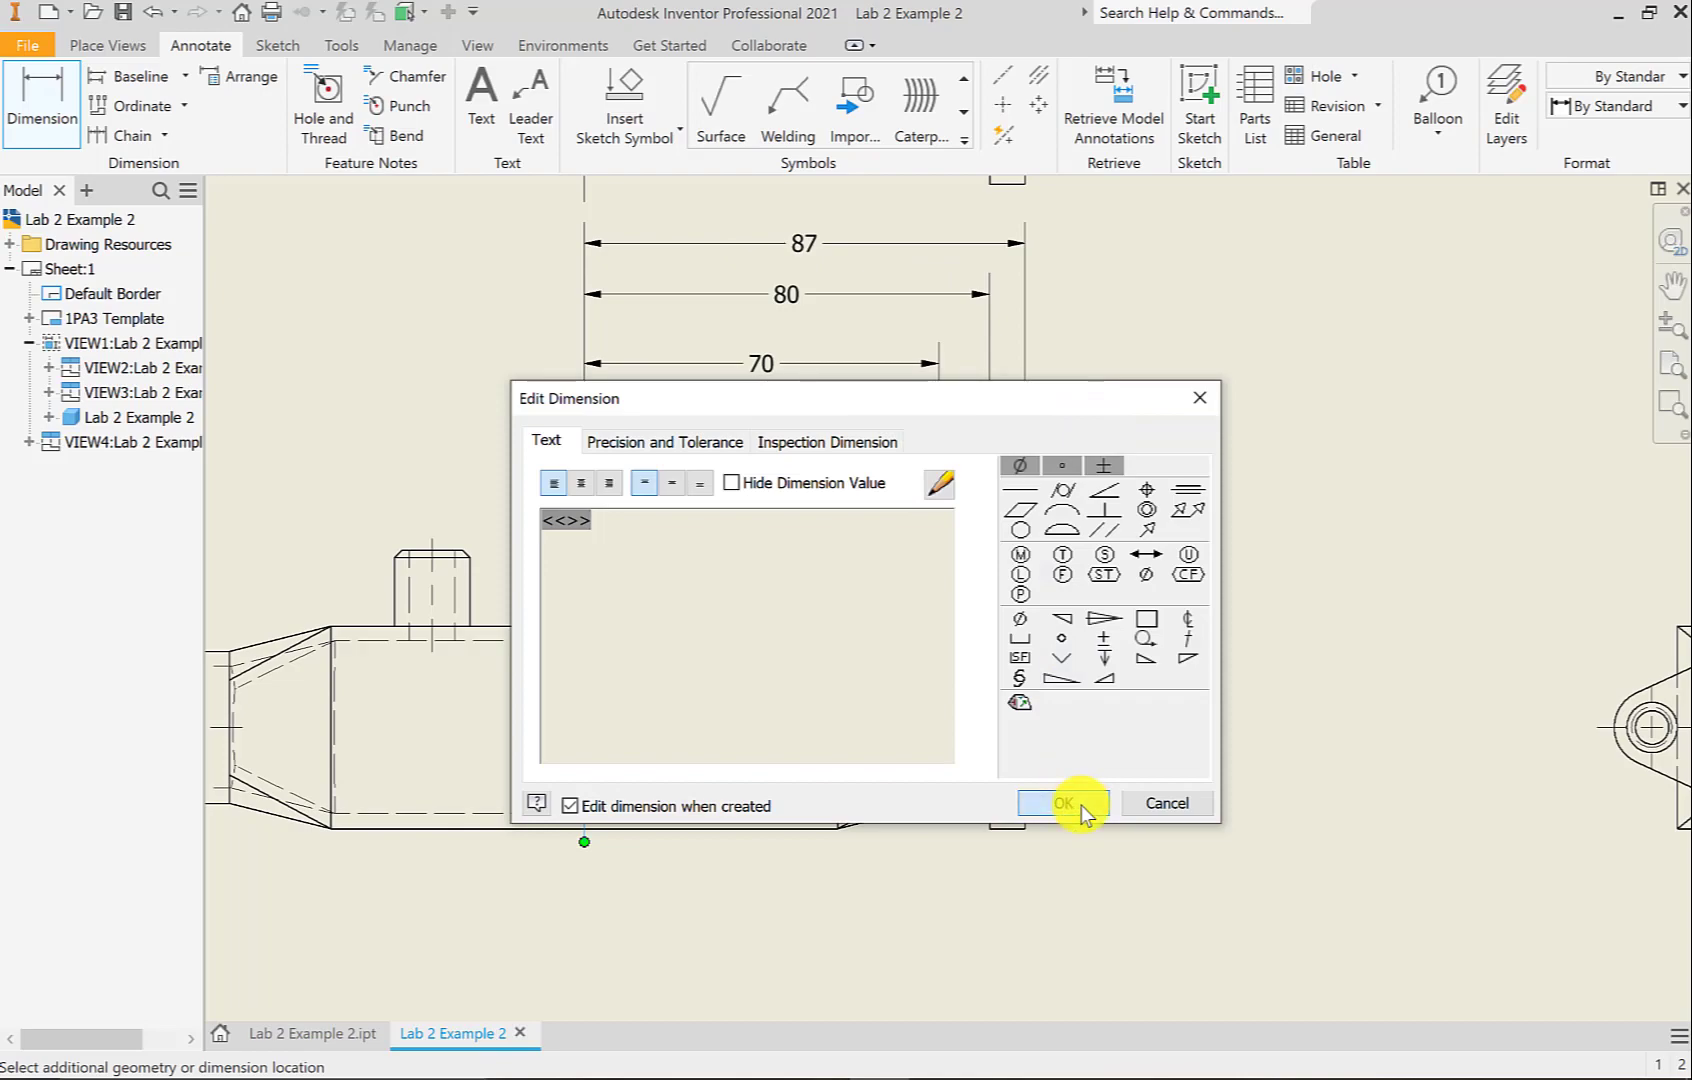
pyautogui.click(1078, 803)
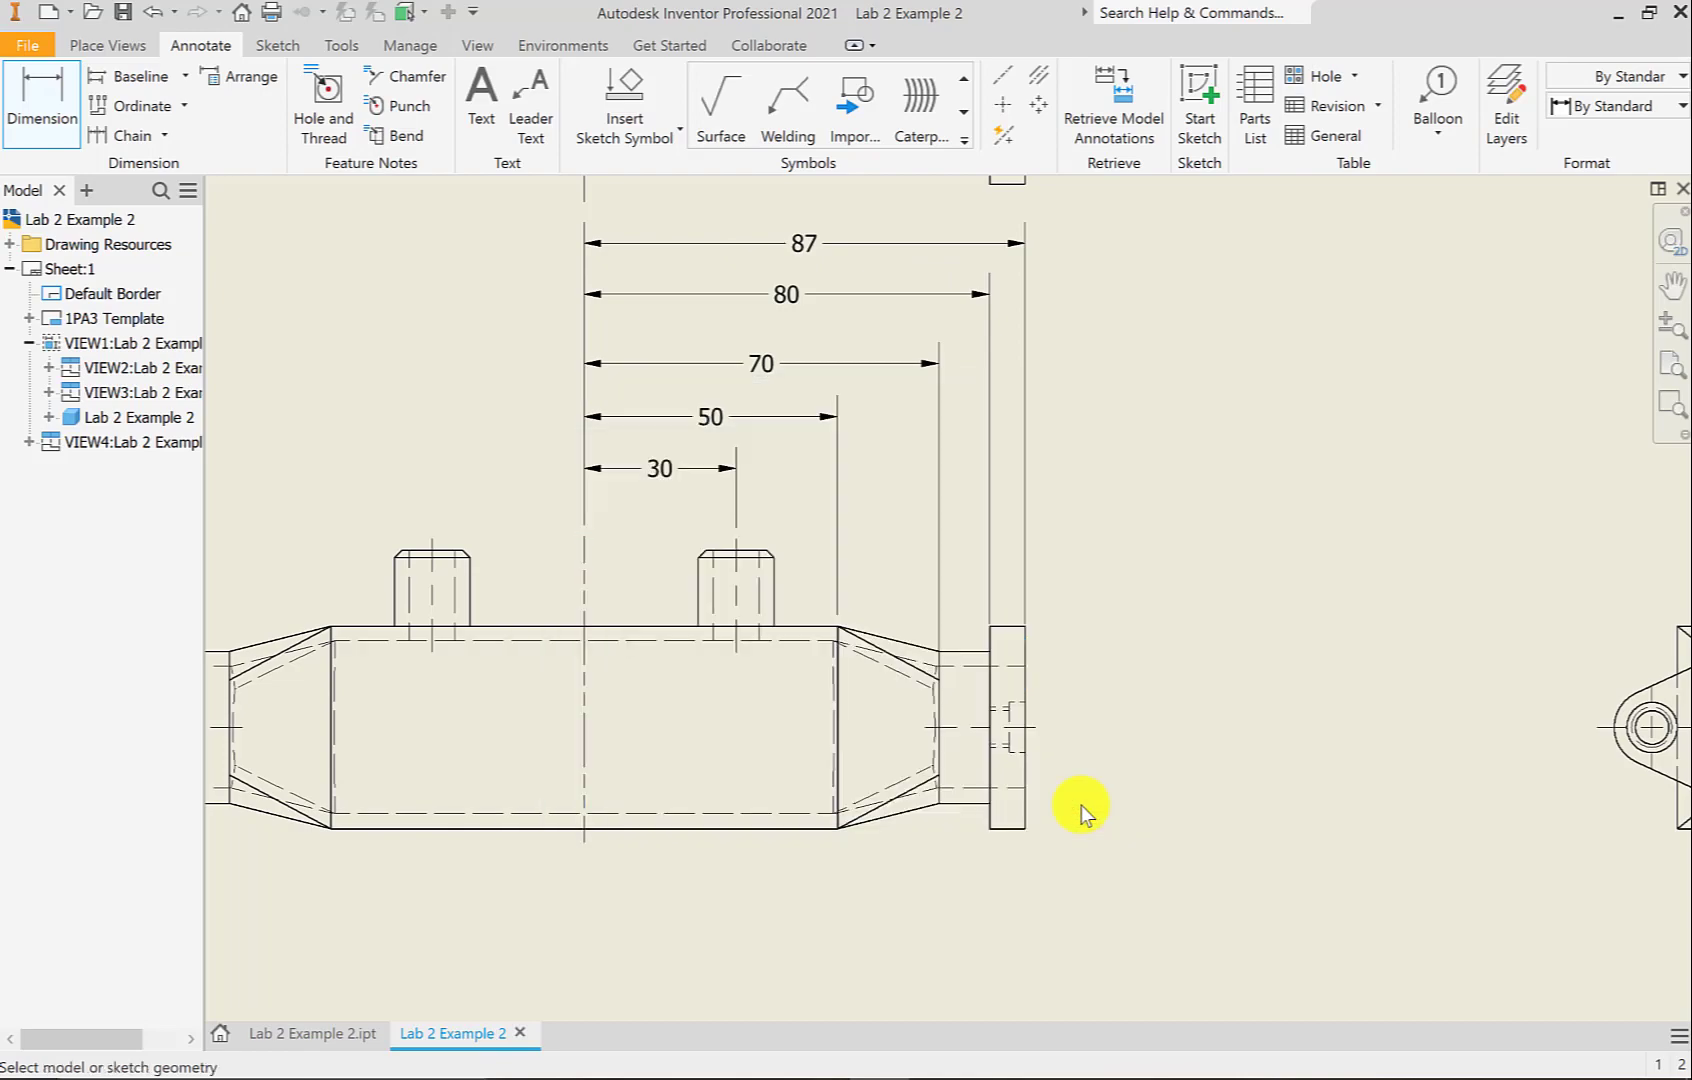
pyautogui.rightClick(1102, 485)
pyautogui.click(1198, 483)
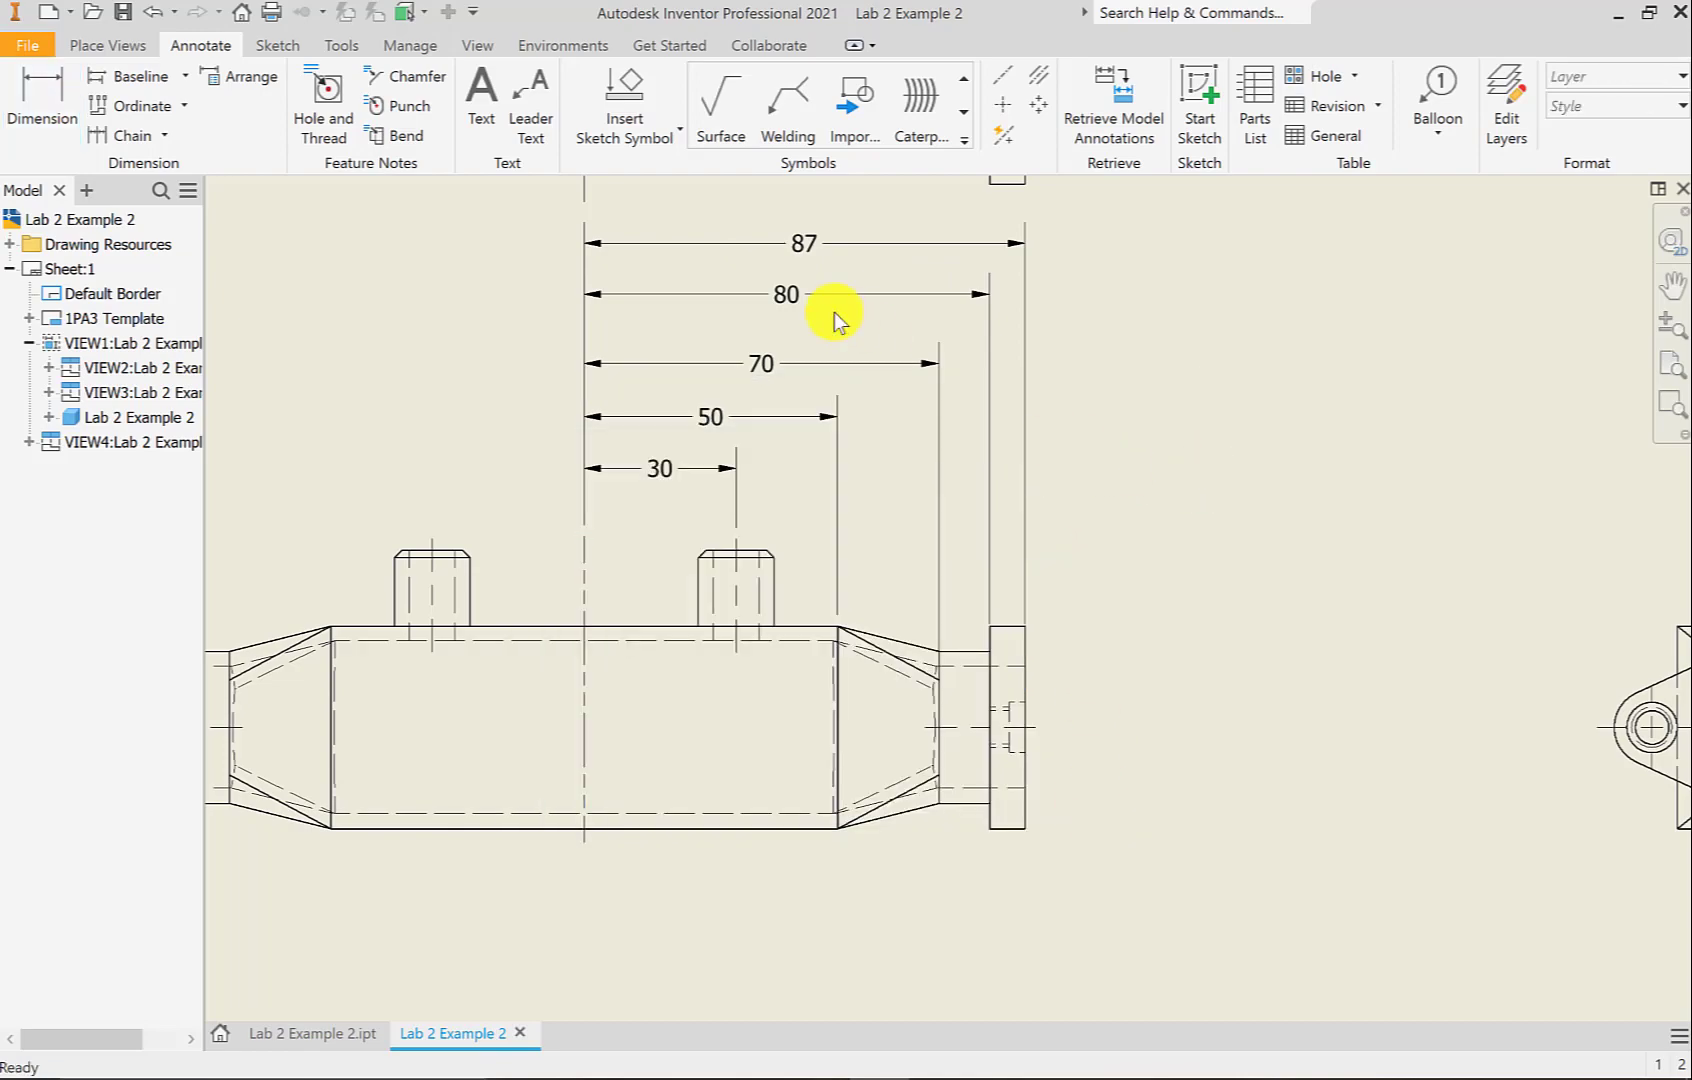
# Drag the 87, 80 and 70 dimensions into evenly spaced positions above the front view
pyautogui.moveTo(792, 295); pyautogui.dragTo(788, 320)
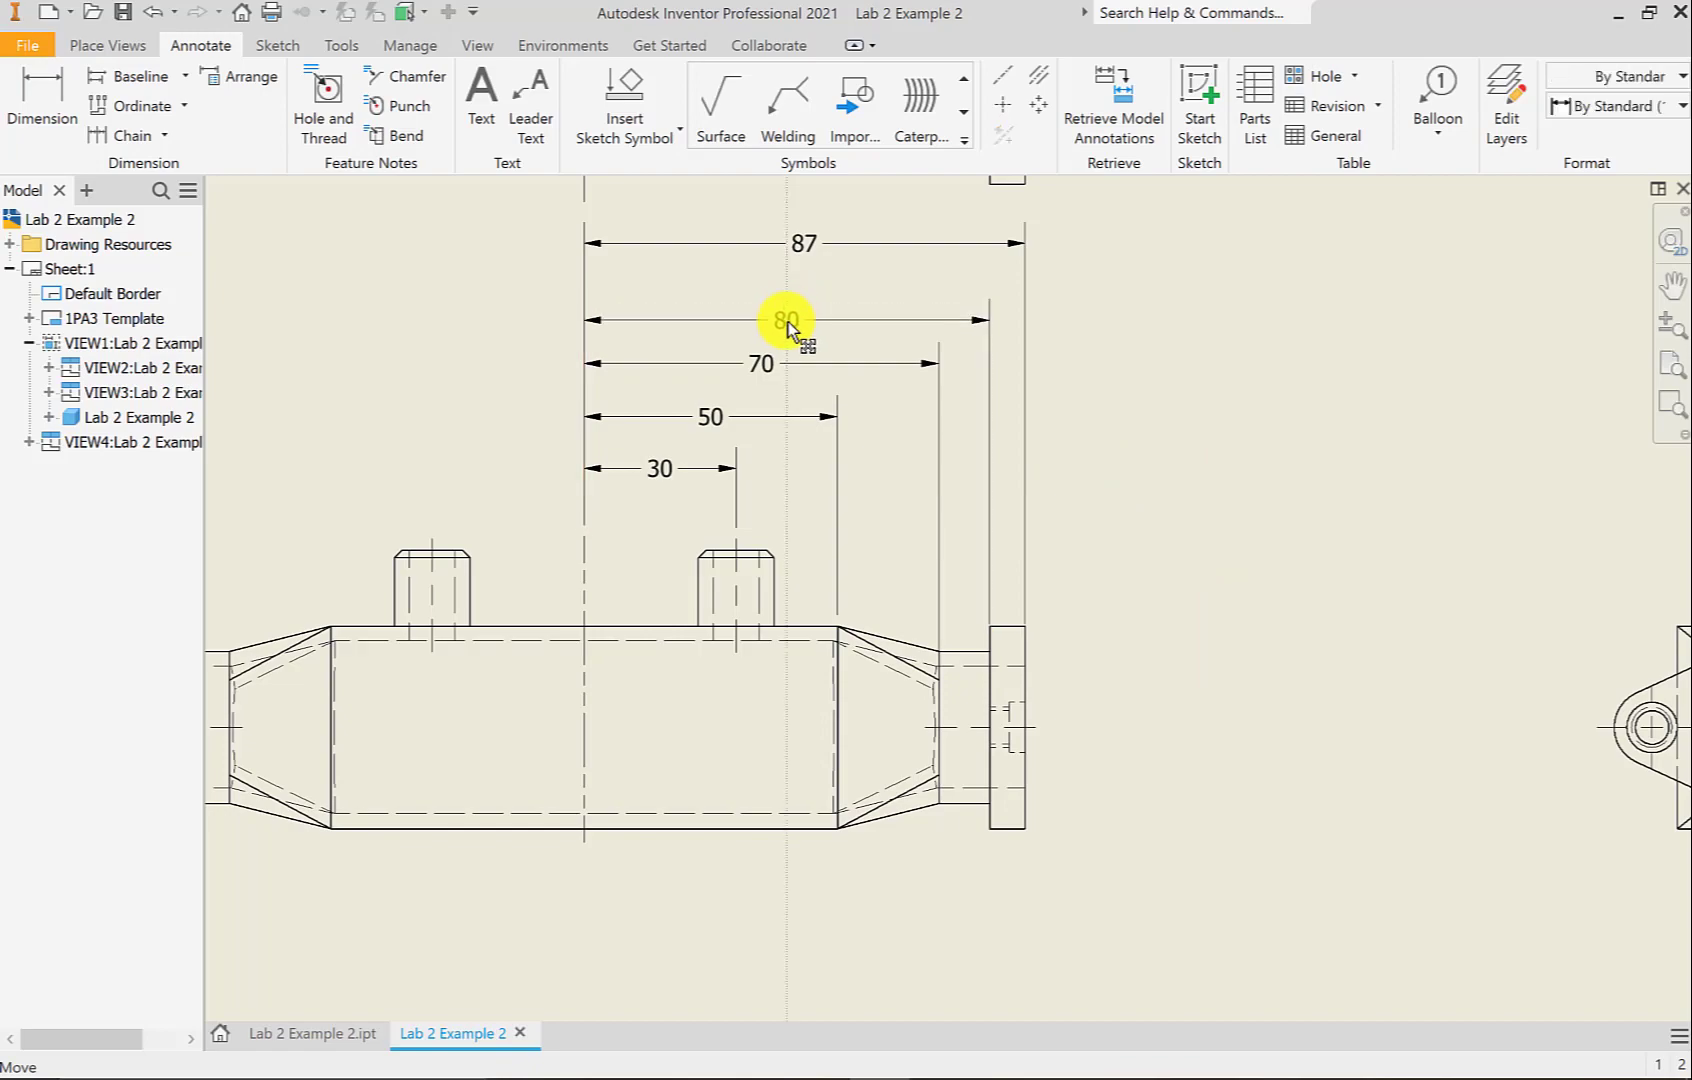
pyautogui.moveTo(805, 249); pyautogui.dragTo(806, 279)
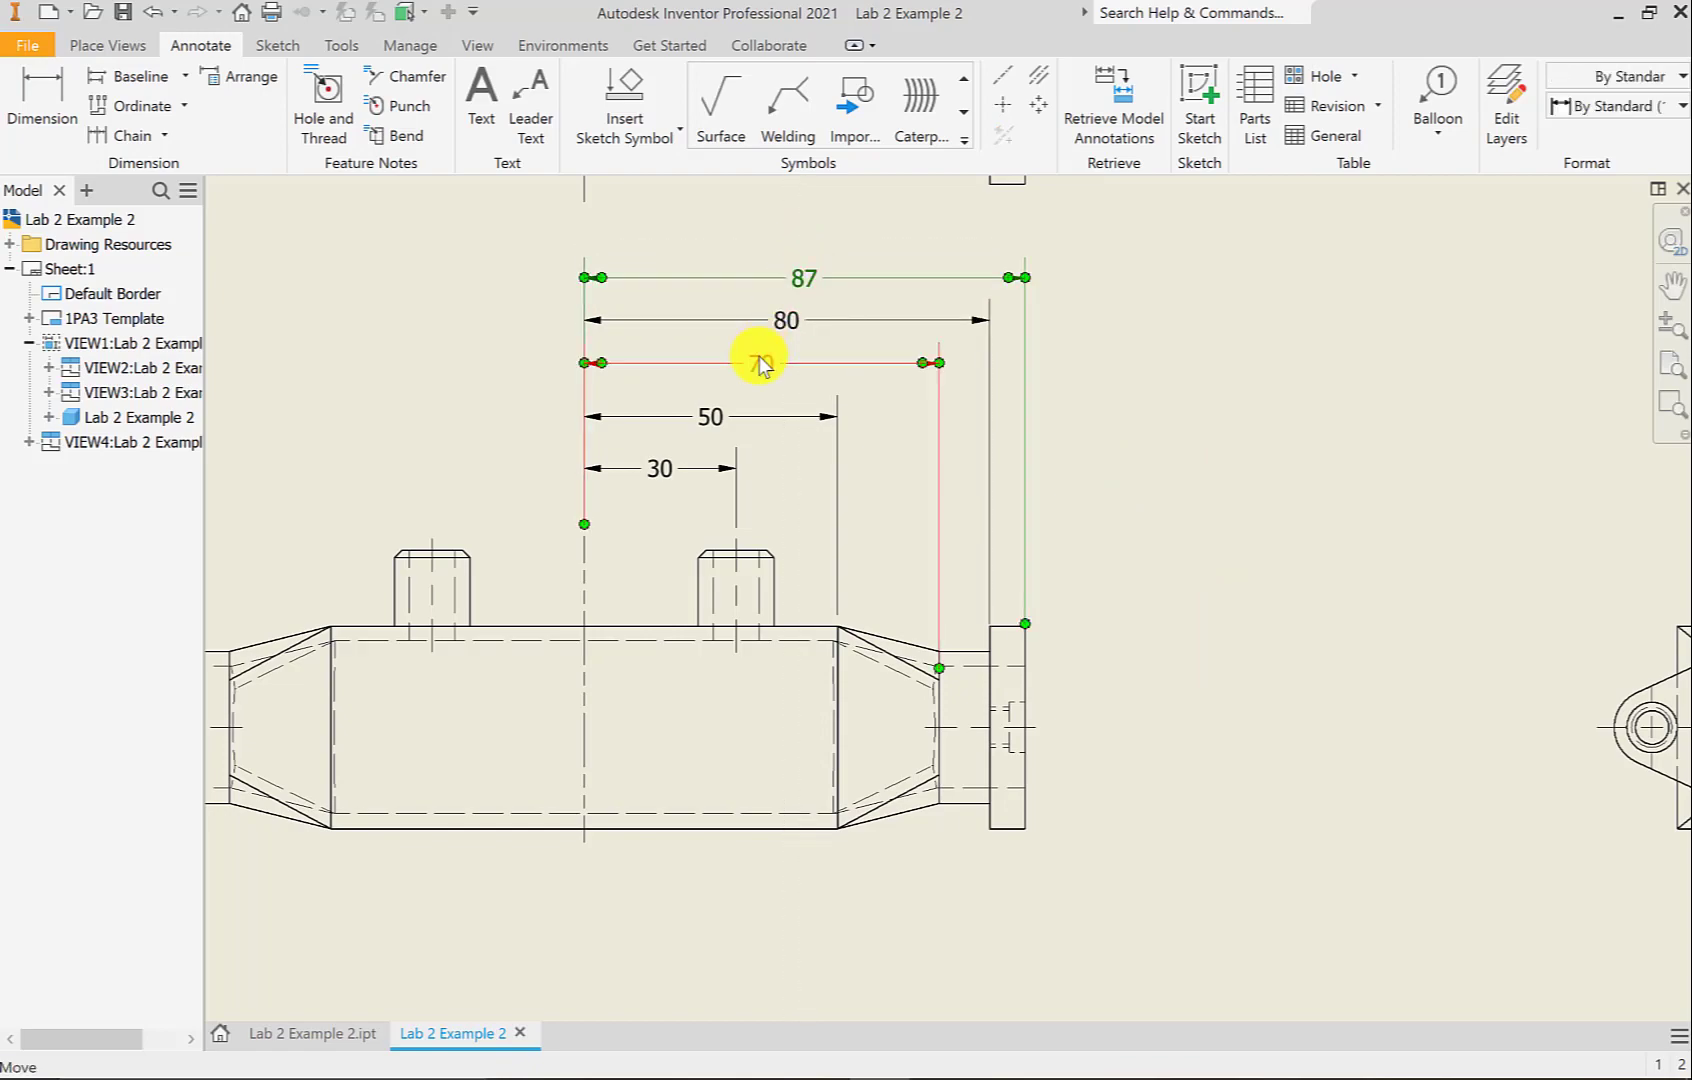
pyautogui.moveTo(760, 365); pyautogui.dragTo(761, 369)
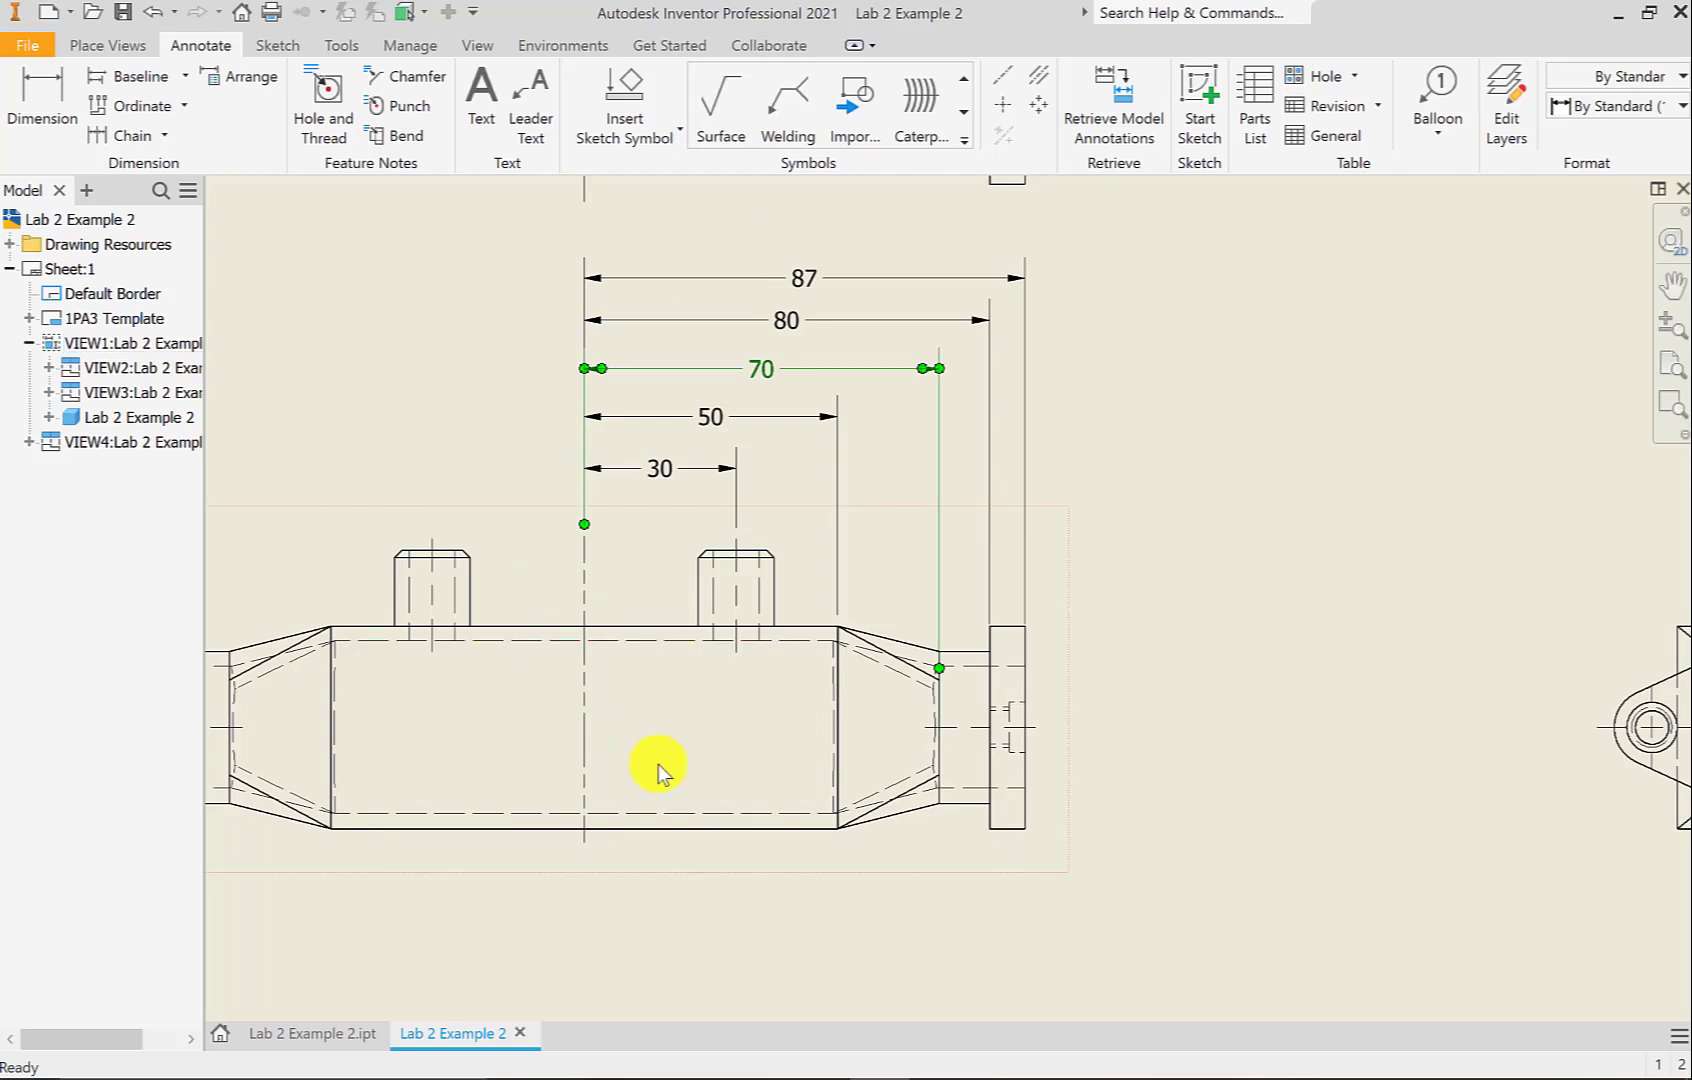
pyautogui.moveTo(793, 321); pyautogui.dragTo(788, 323)
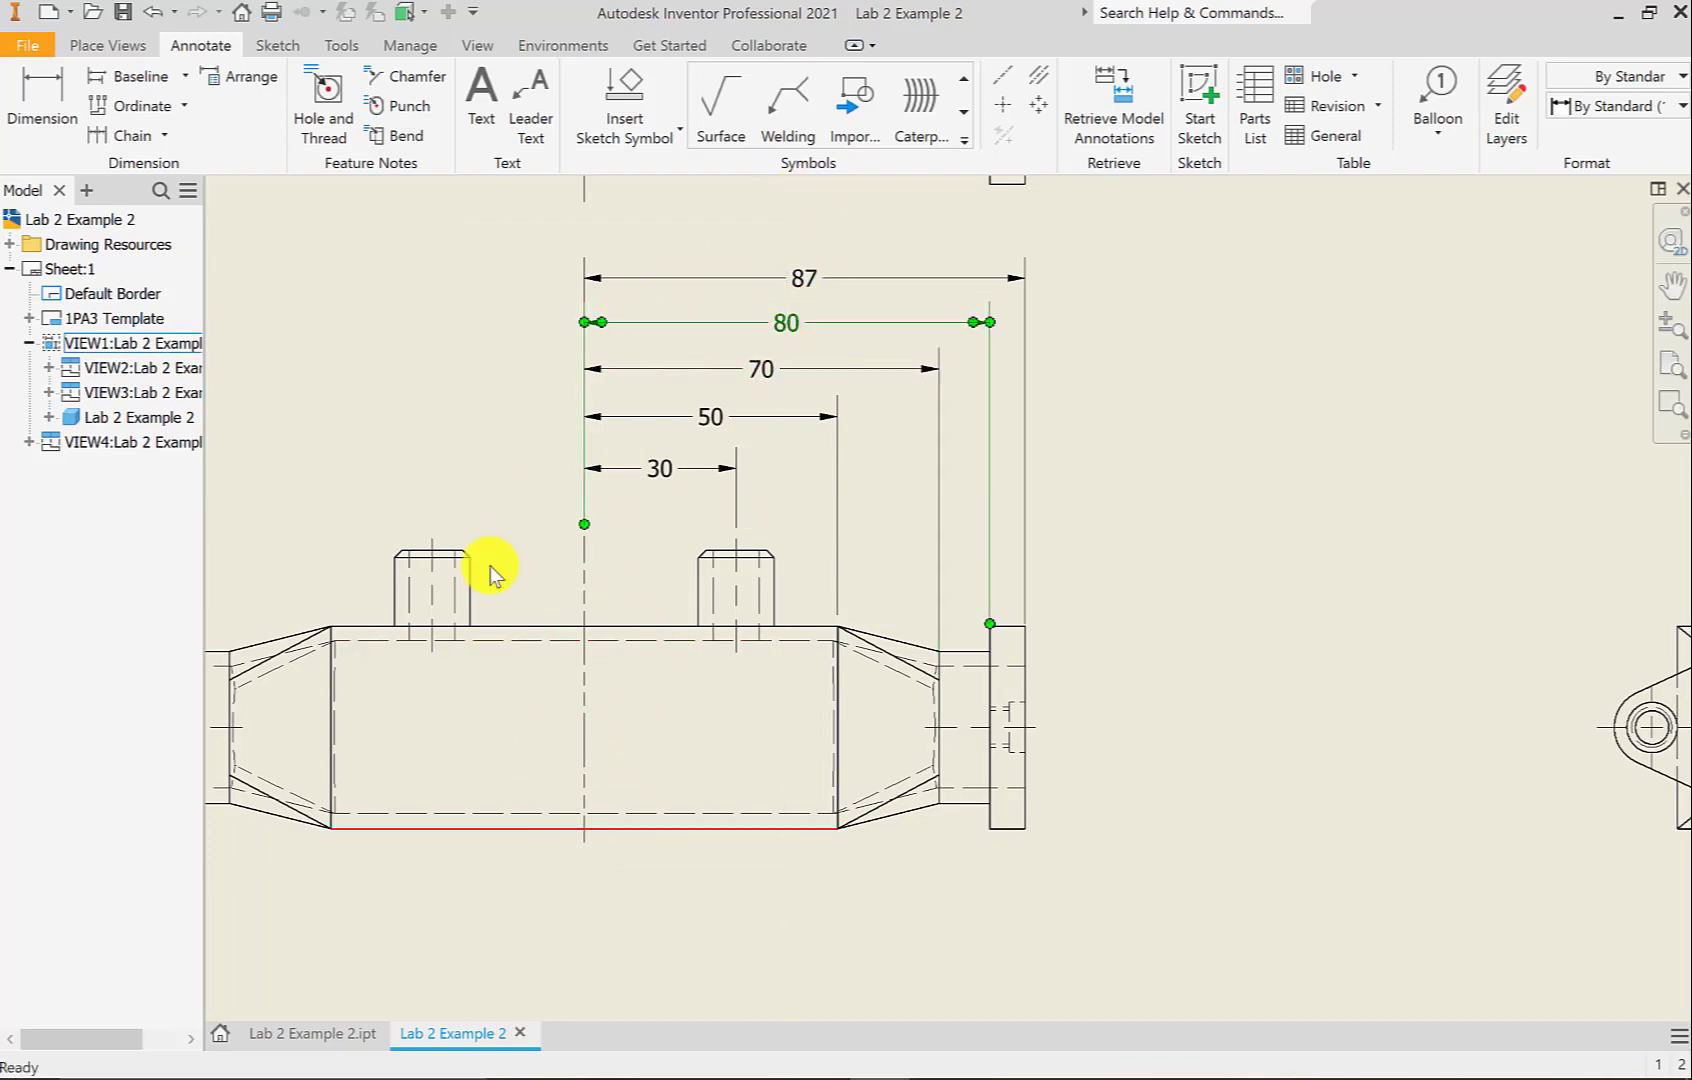
pyautogui.click(1165, 501)
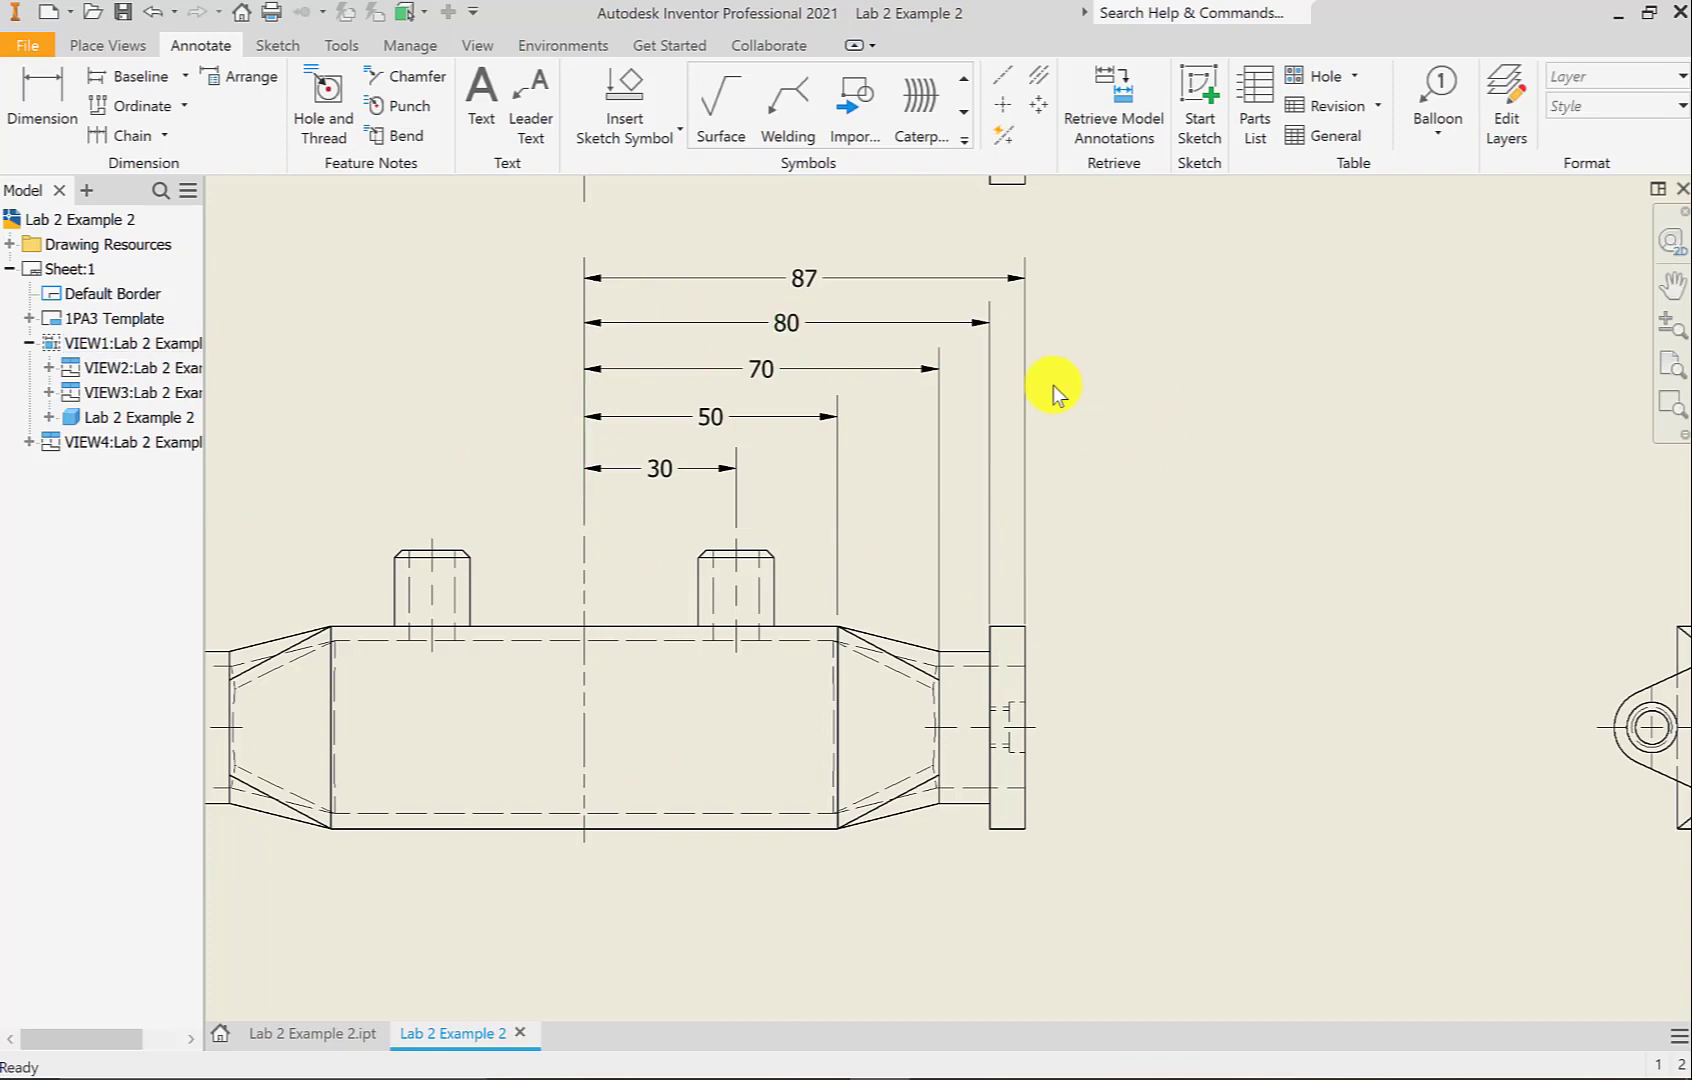
# Pan the sheet to centre the flanged end view and title block
pyautogui.scroll(2, 1027, 550)
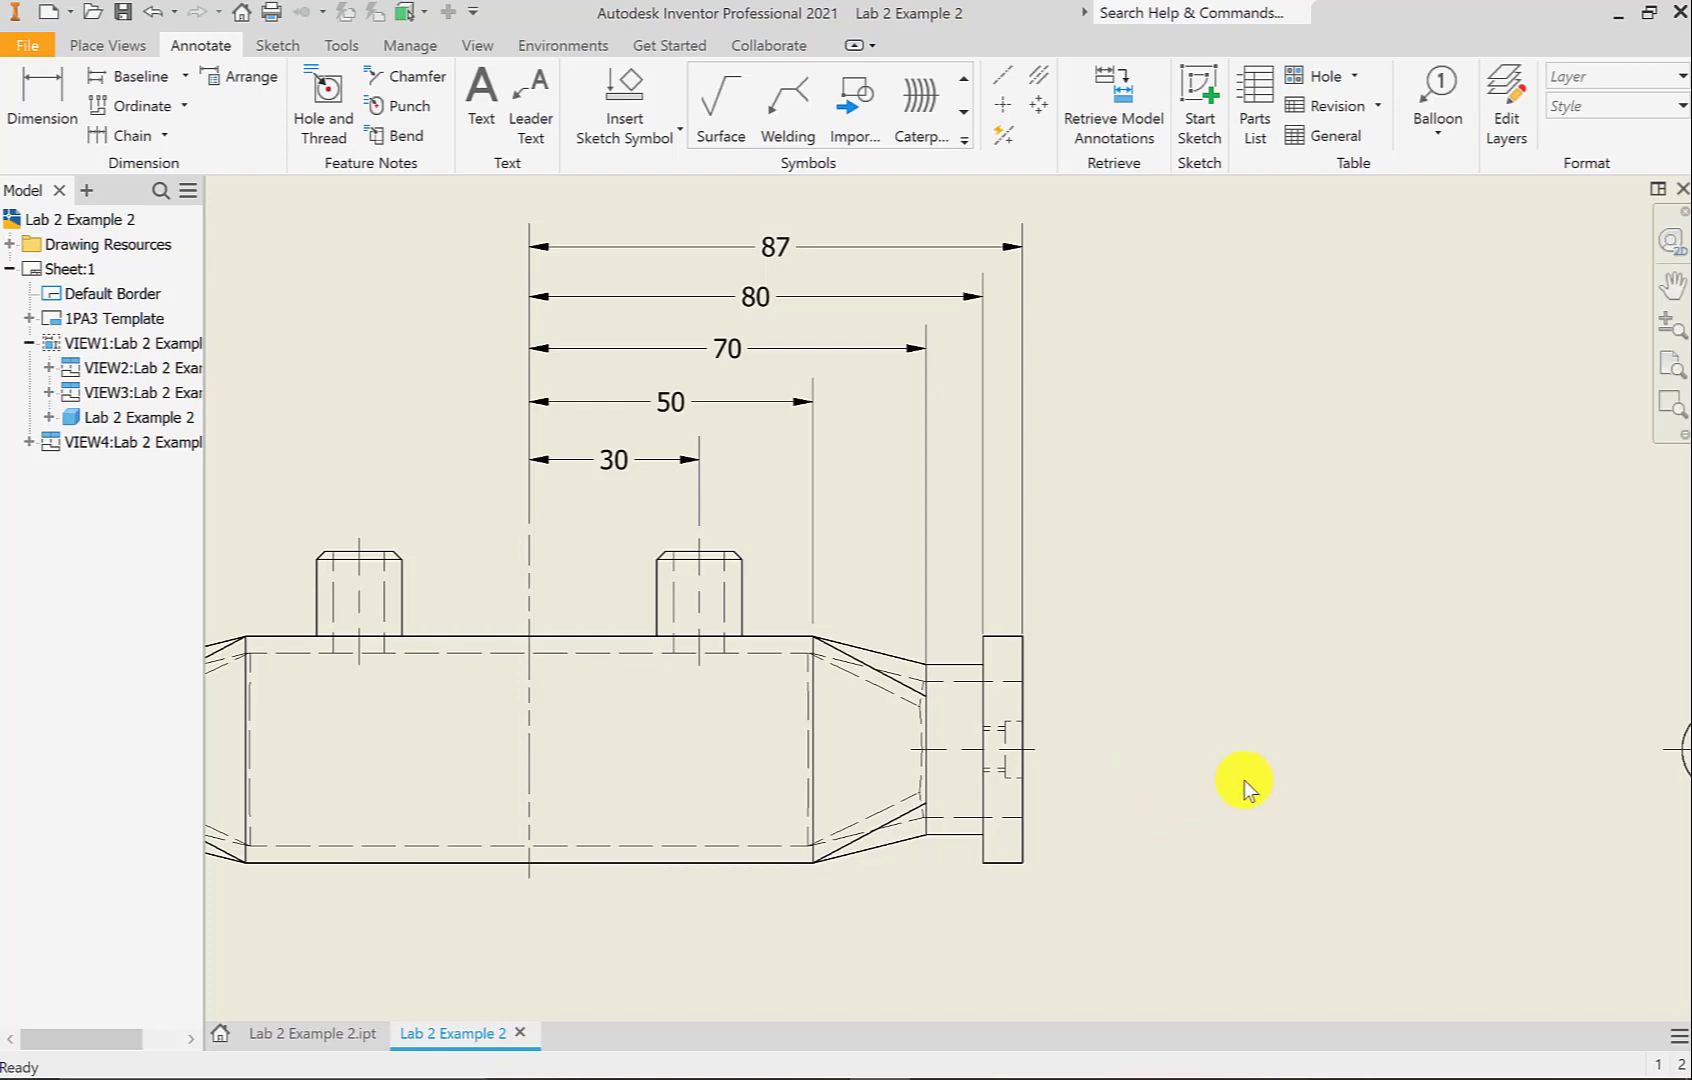
pyautogui.moveTo(1244, 780); pyautogui.dragTo(308, 758, button='middle')
pyautogui.moveTo(585, 597)
pyautogui.mouseDown(button='middle')
pyautogui.moveTo(514, 574)
pyautogui.moveTo(486, 542)
pyautogui.mouseUp(button='middle')
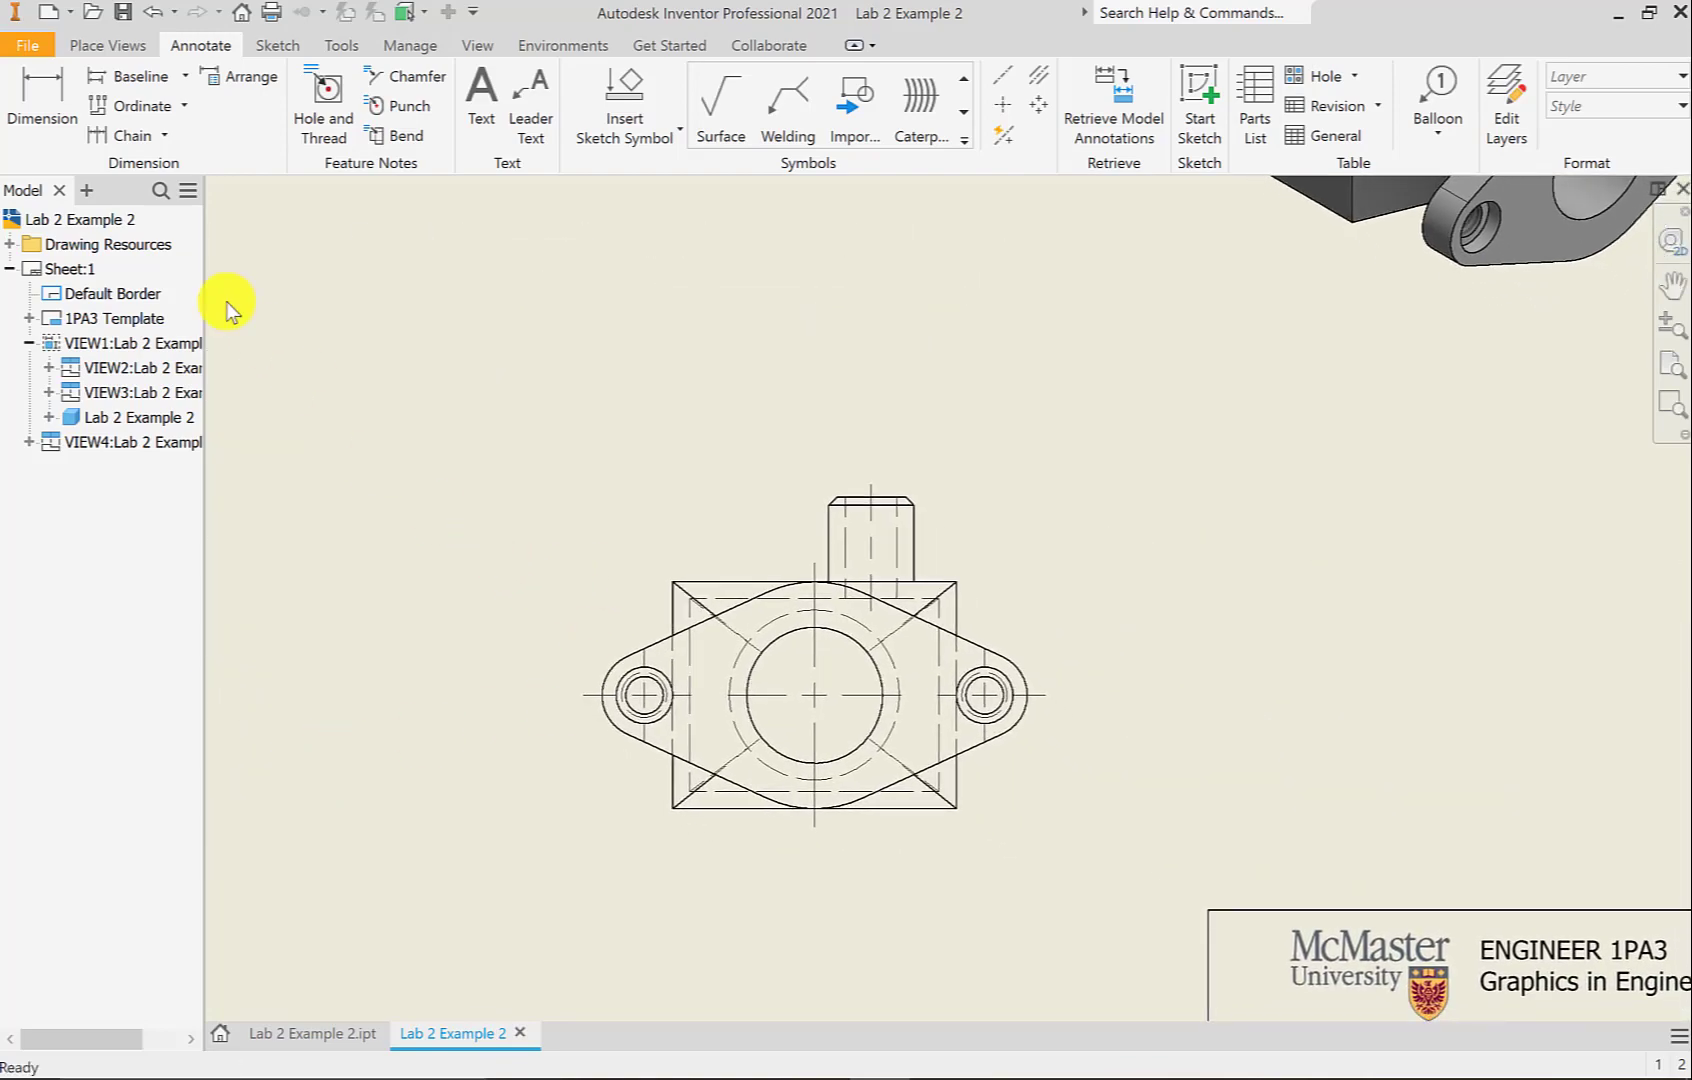
# Dimension the end view's 40 overall height and 20 bore-centre height
pyautogui.click(44, 100)
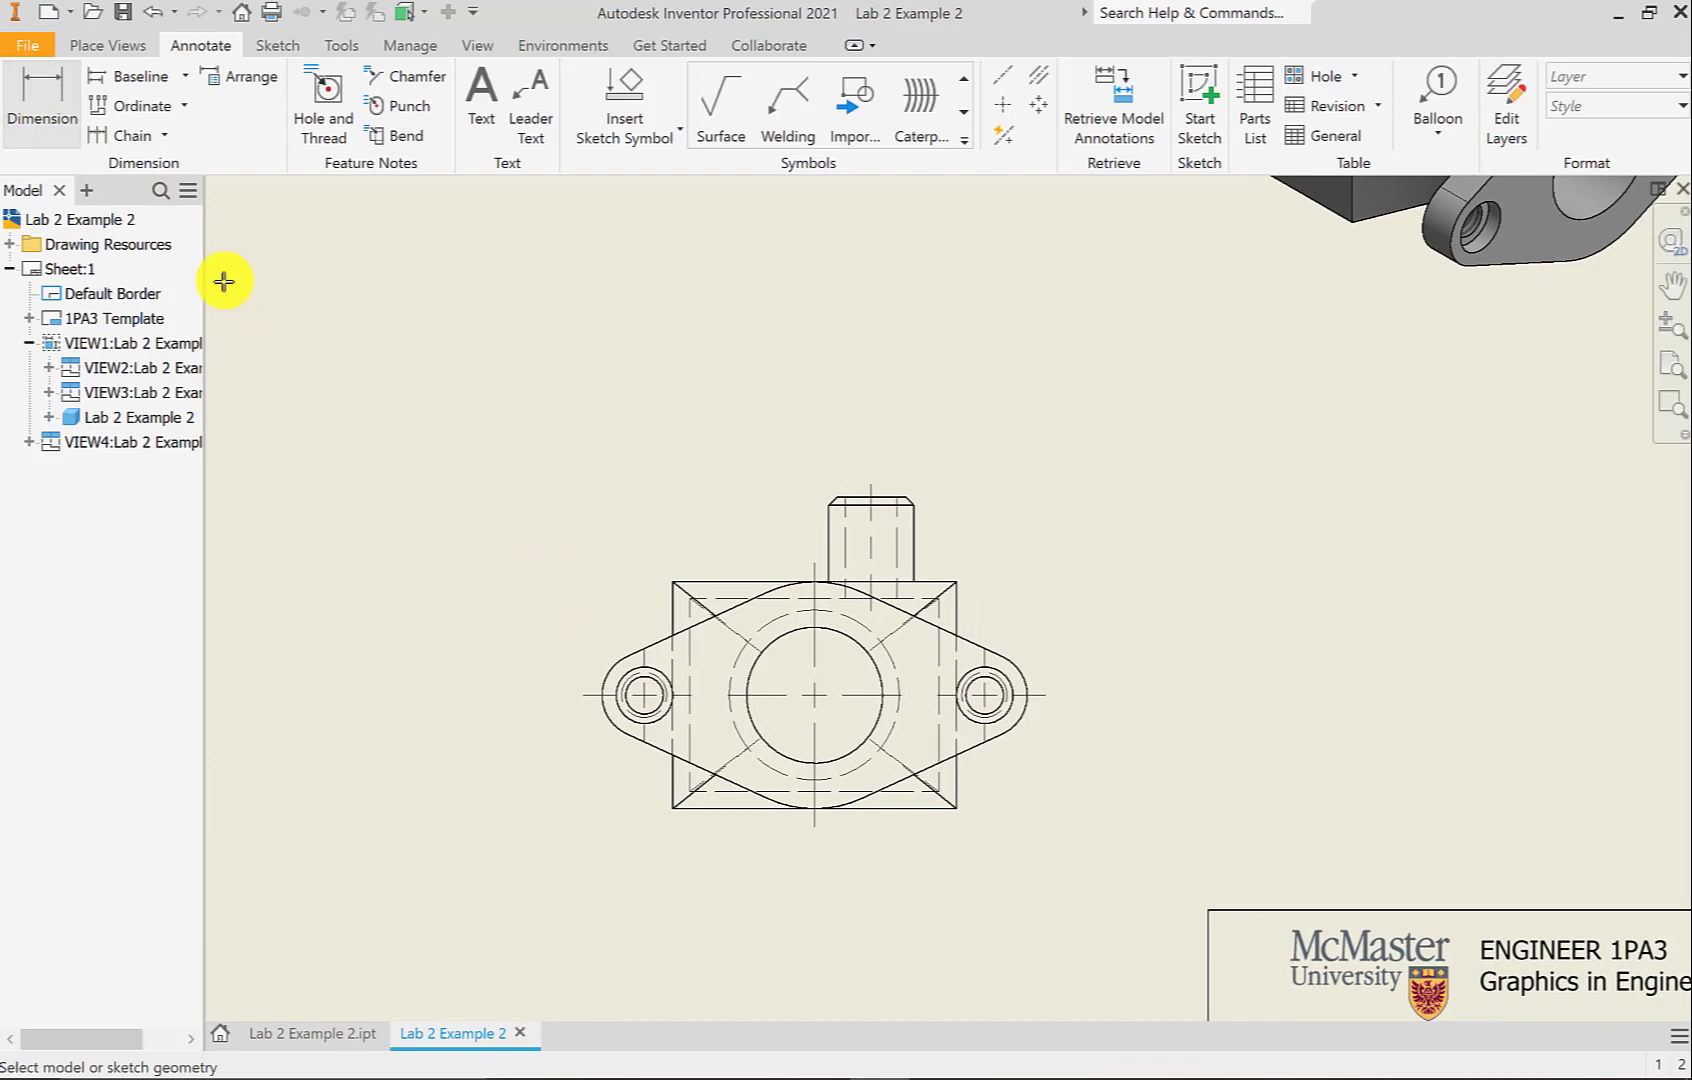
pyautogui.click(703, 583)
pyautogui.click(720, 807)
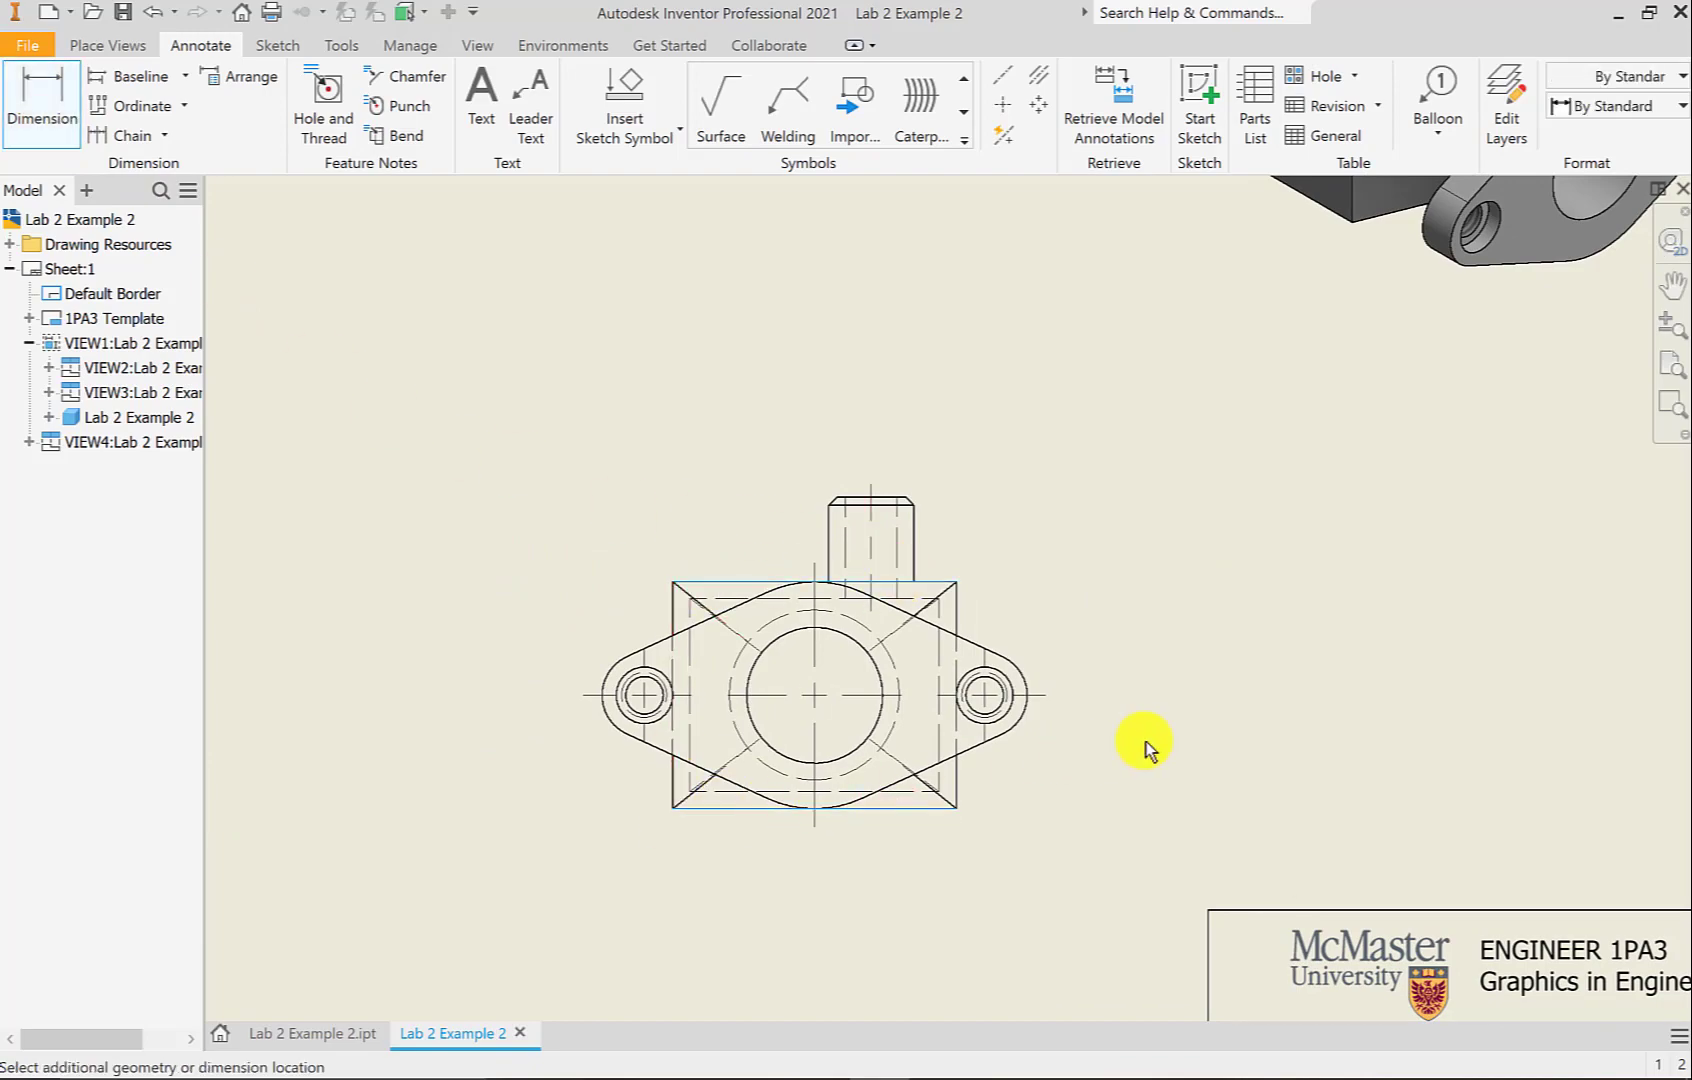
pyautogui.click(1182, 740)
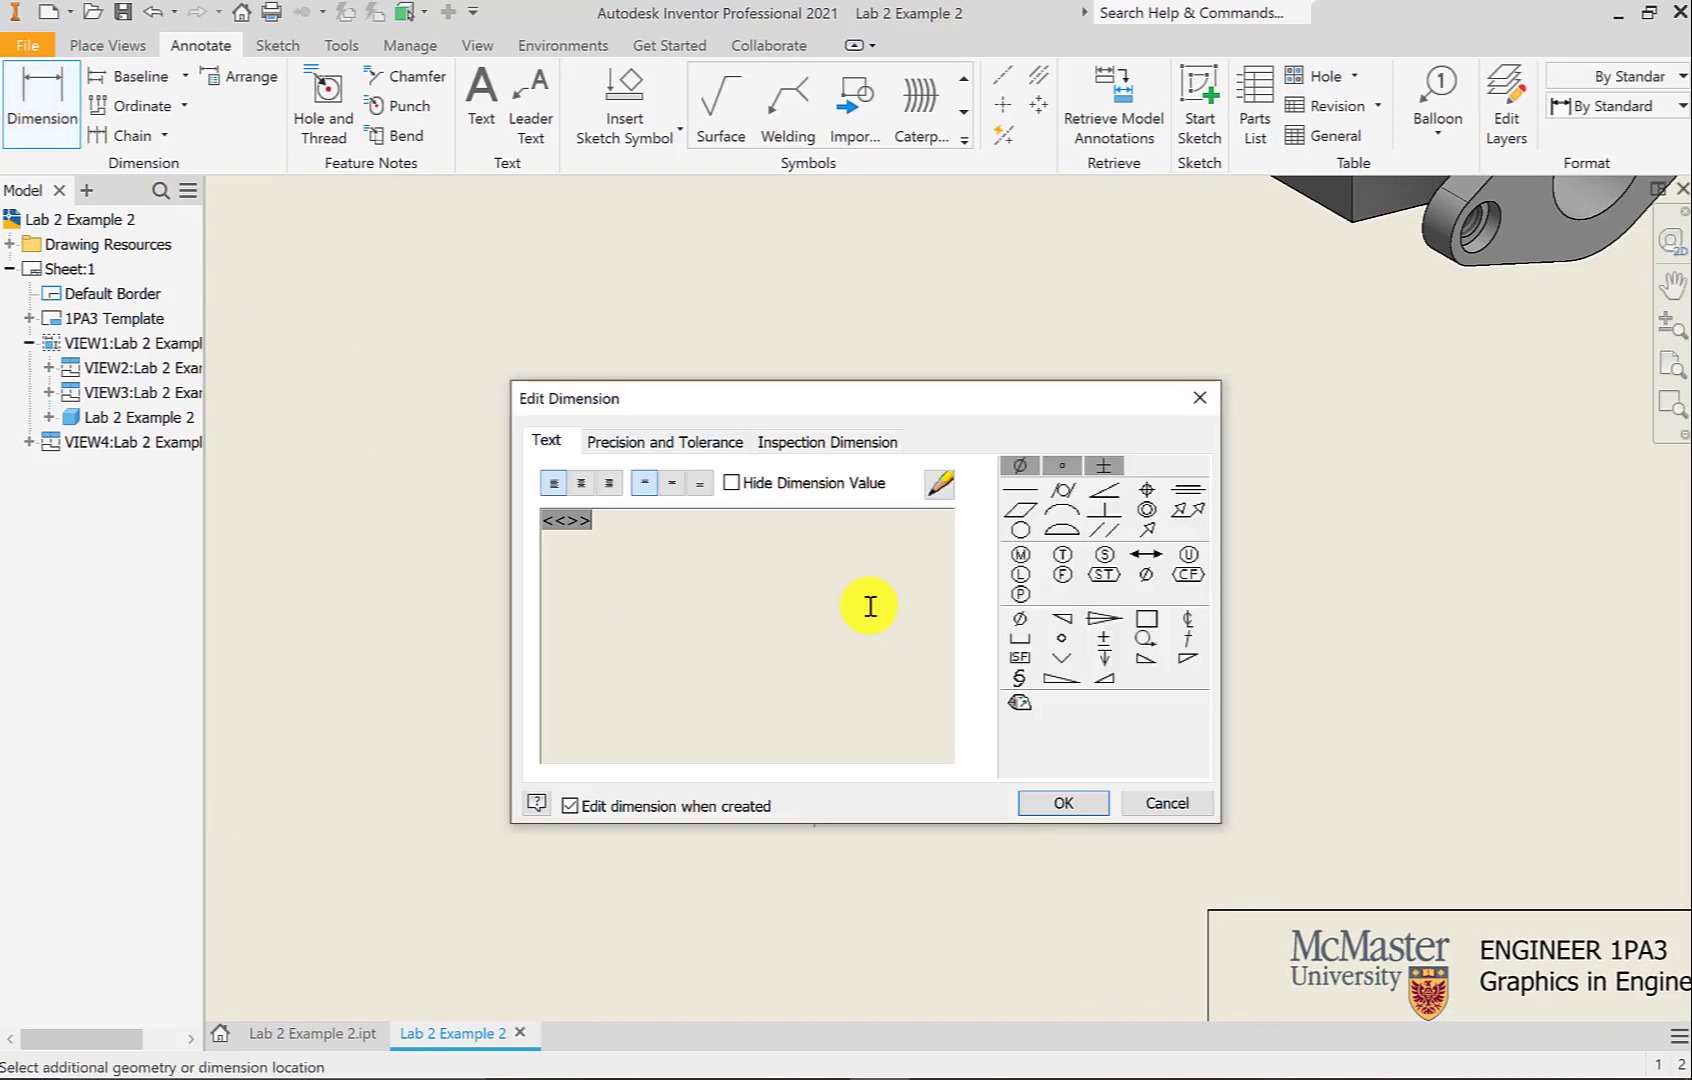
pyautogui.click(1060, 802)
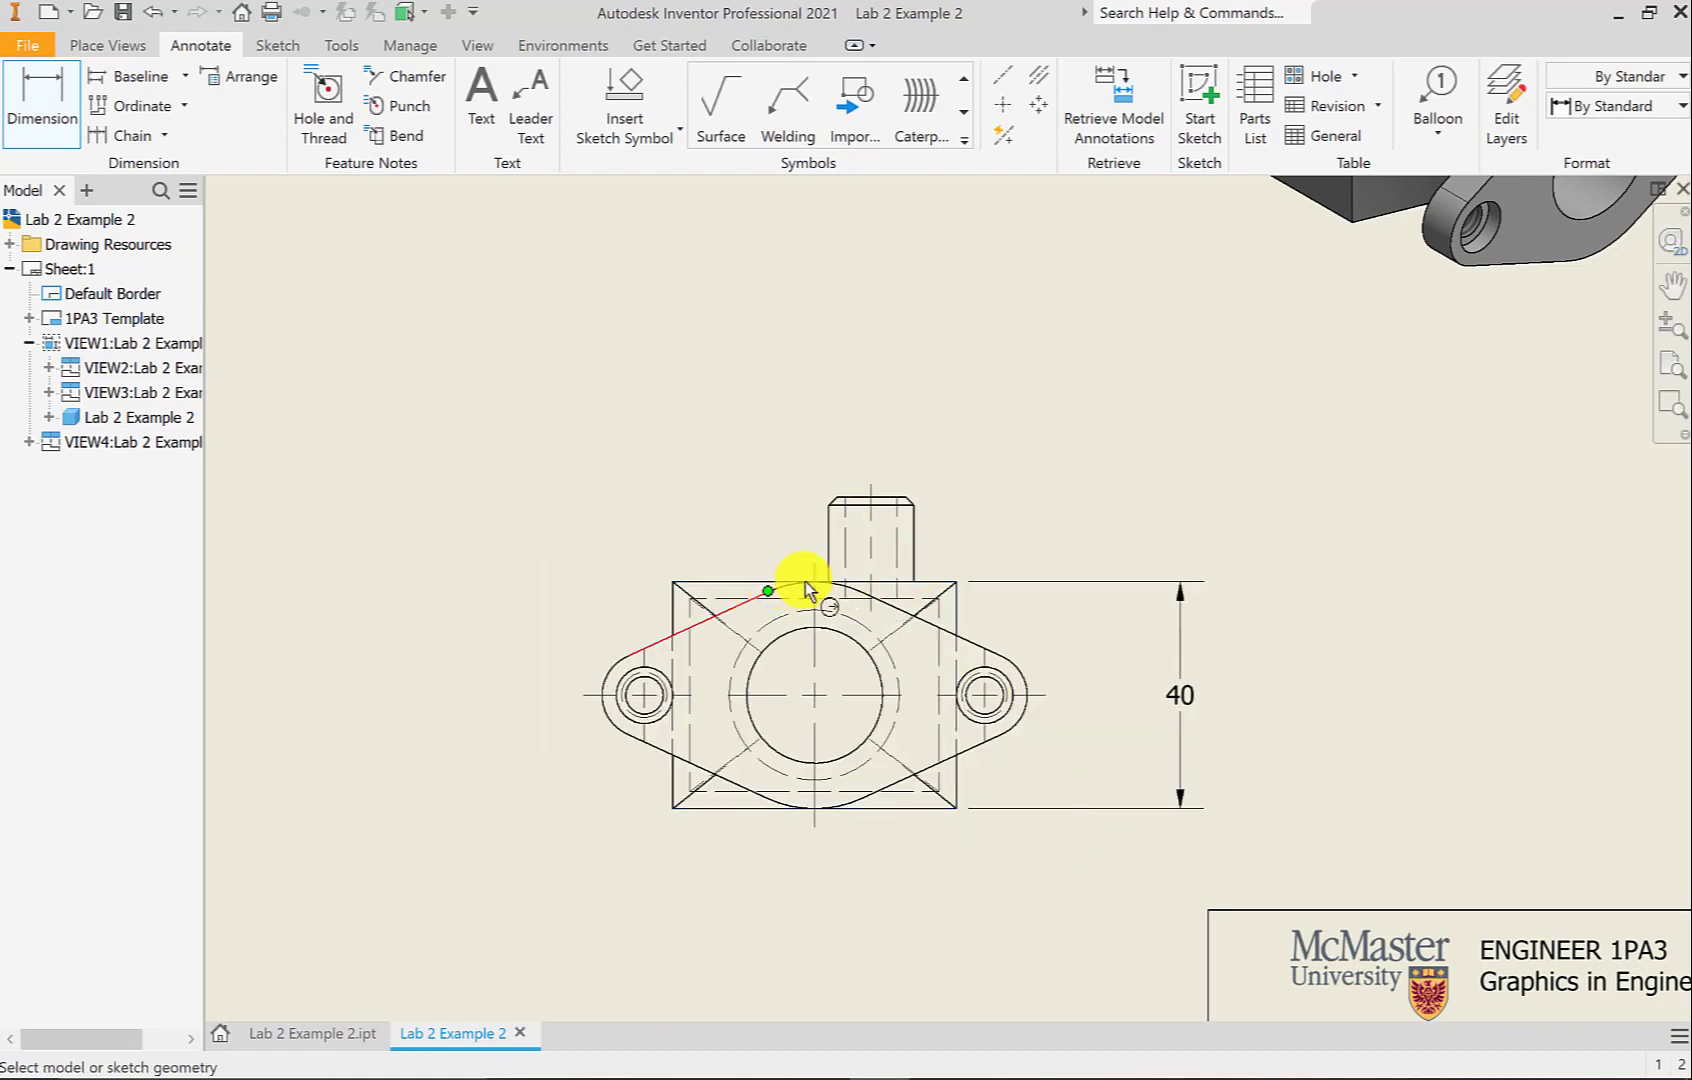
pyautogui.click(871, 810)
pyautogui.click(818, 694)
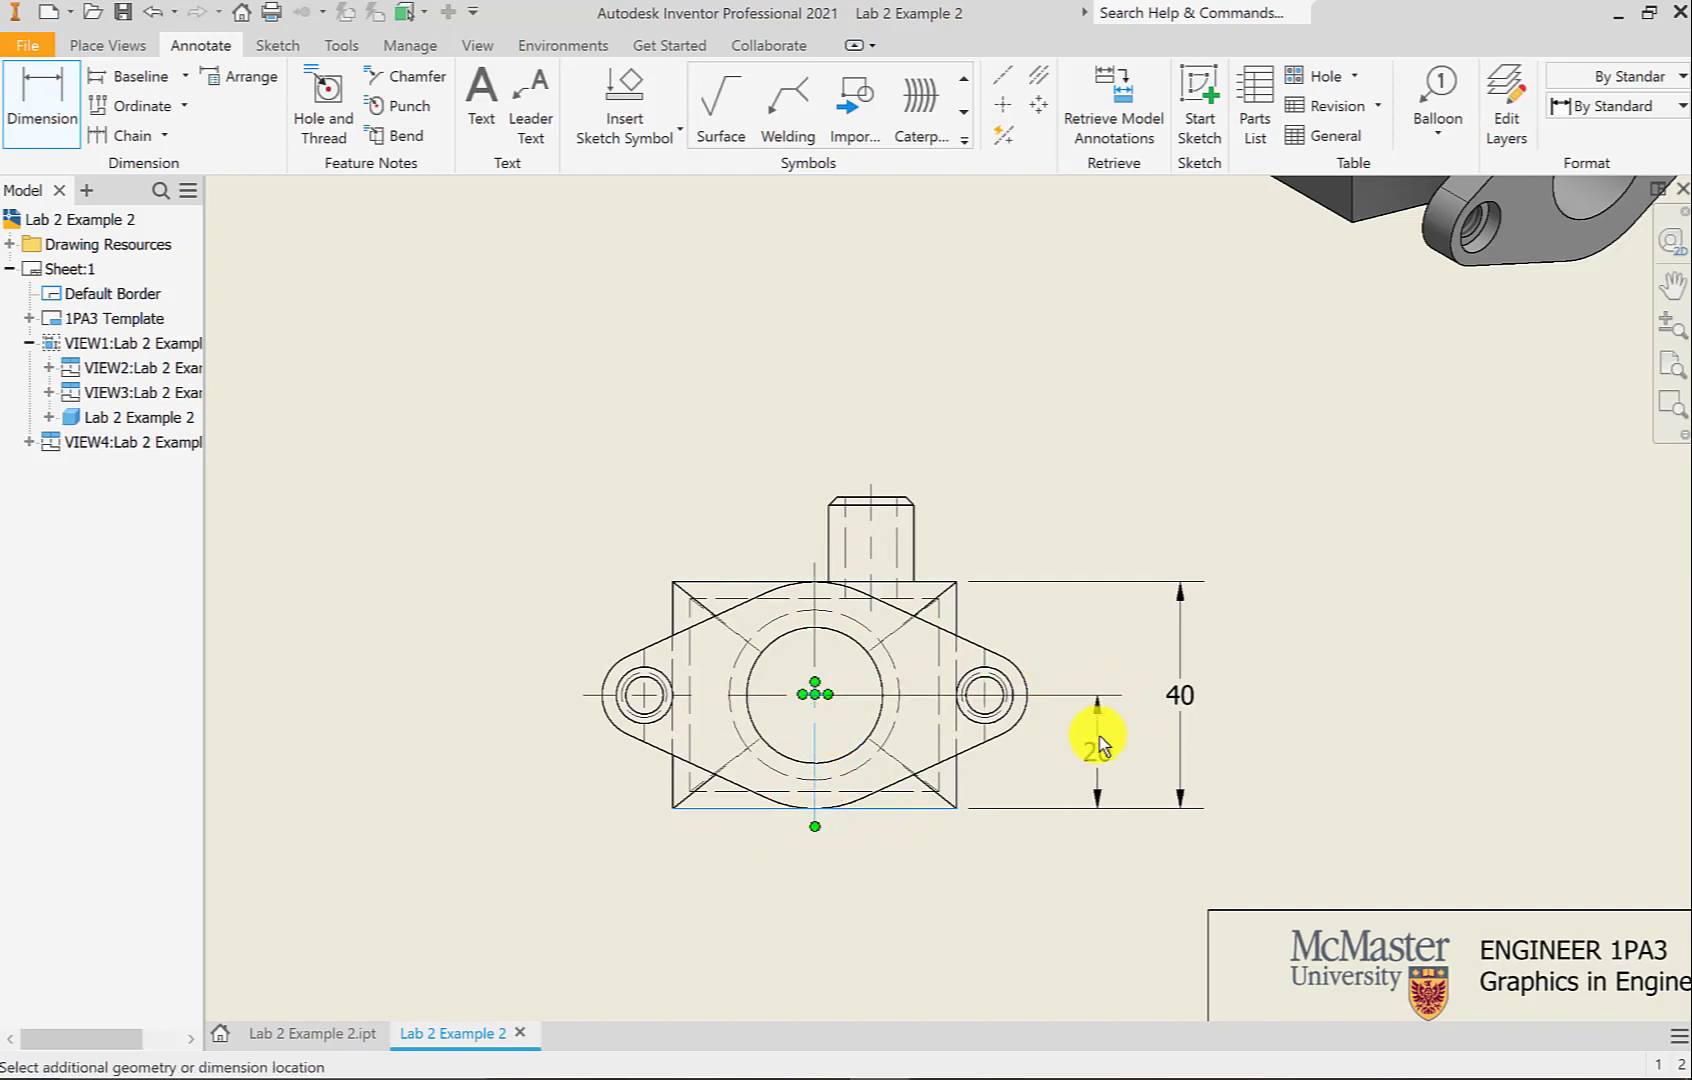
pyautogui.click(1088, 738)
pyautogui.click(1063, 801)
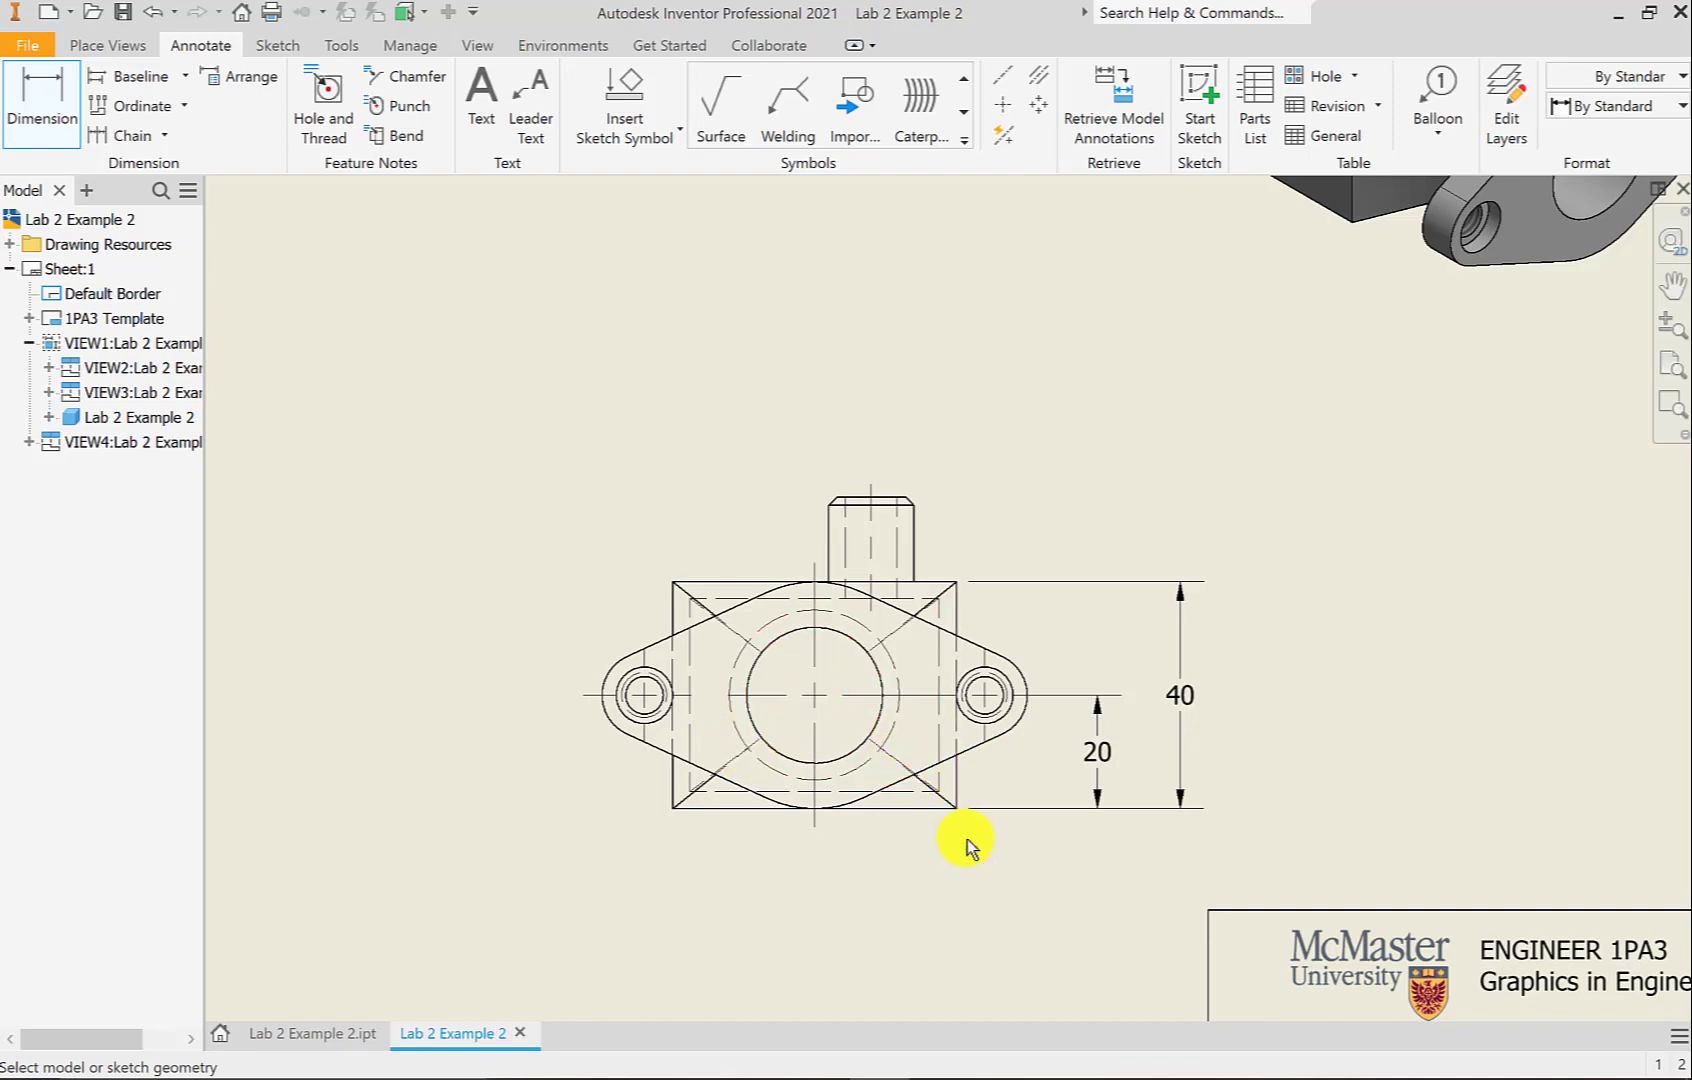
# Add the 25 horizontal dimension from the right edge to the bore centre
pyautogui.click(954, 786)
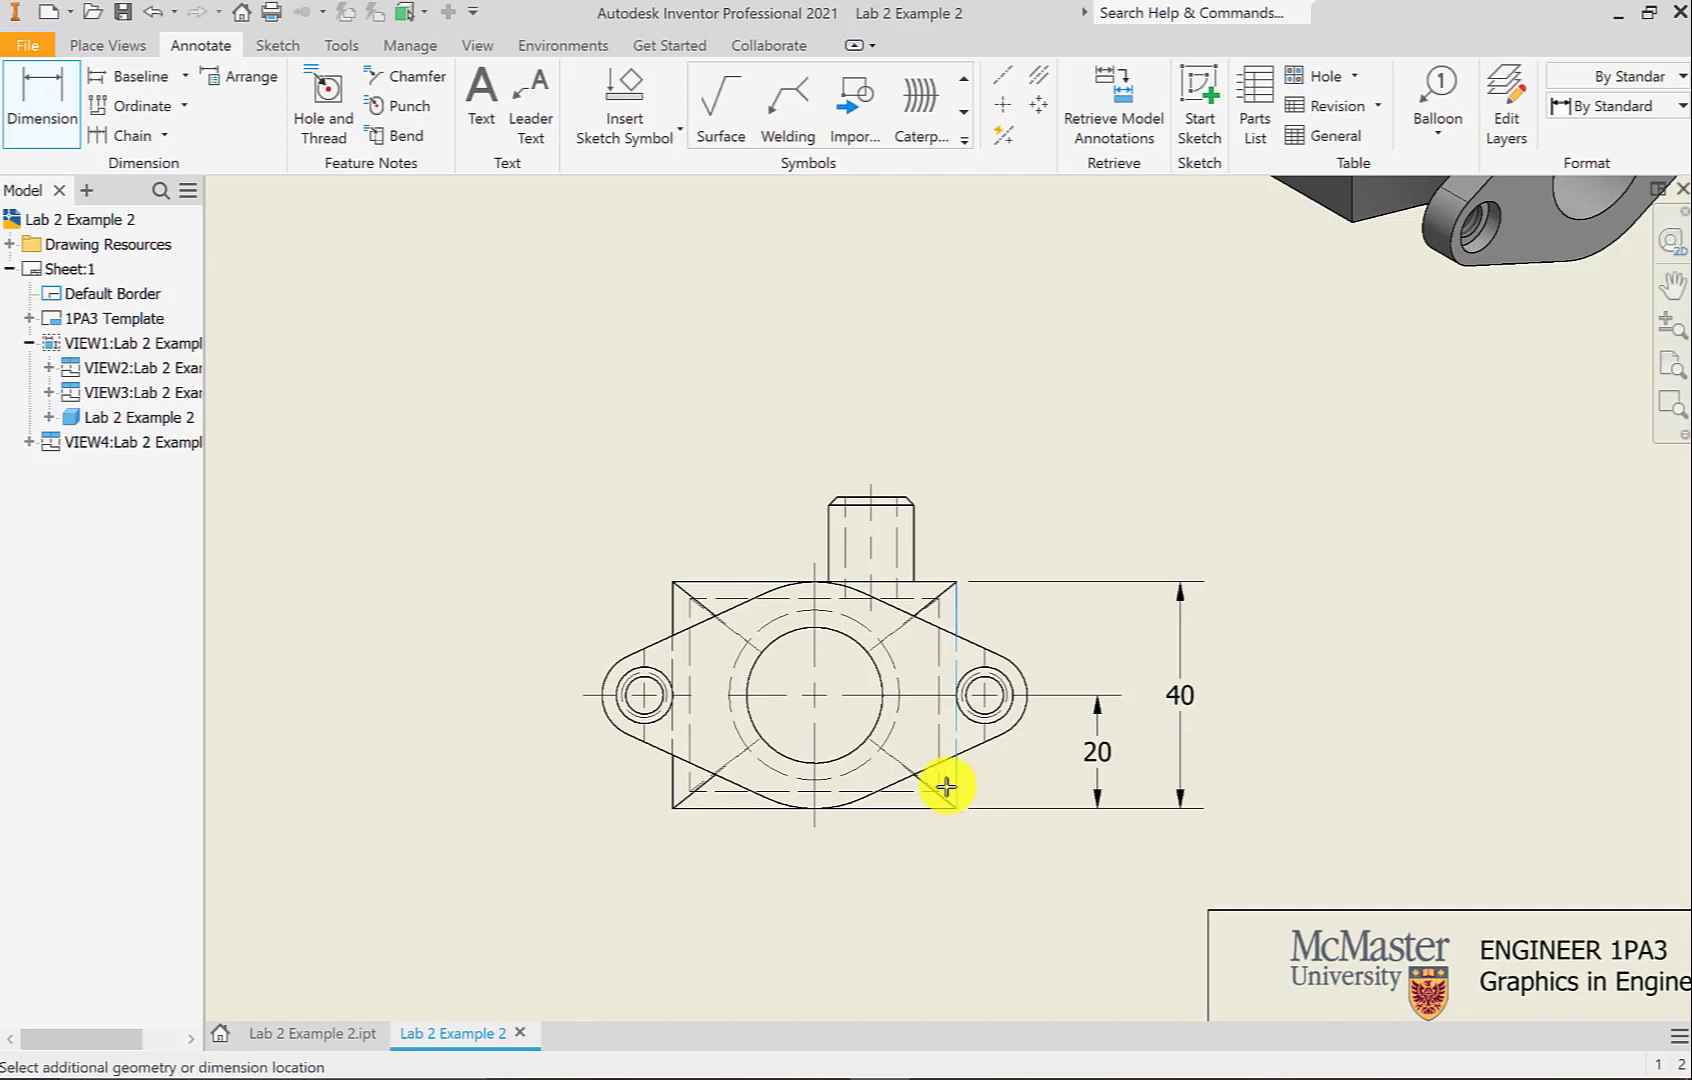
pyautogui.click(815, 695)
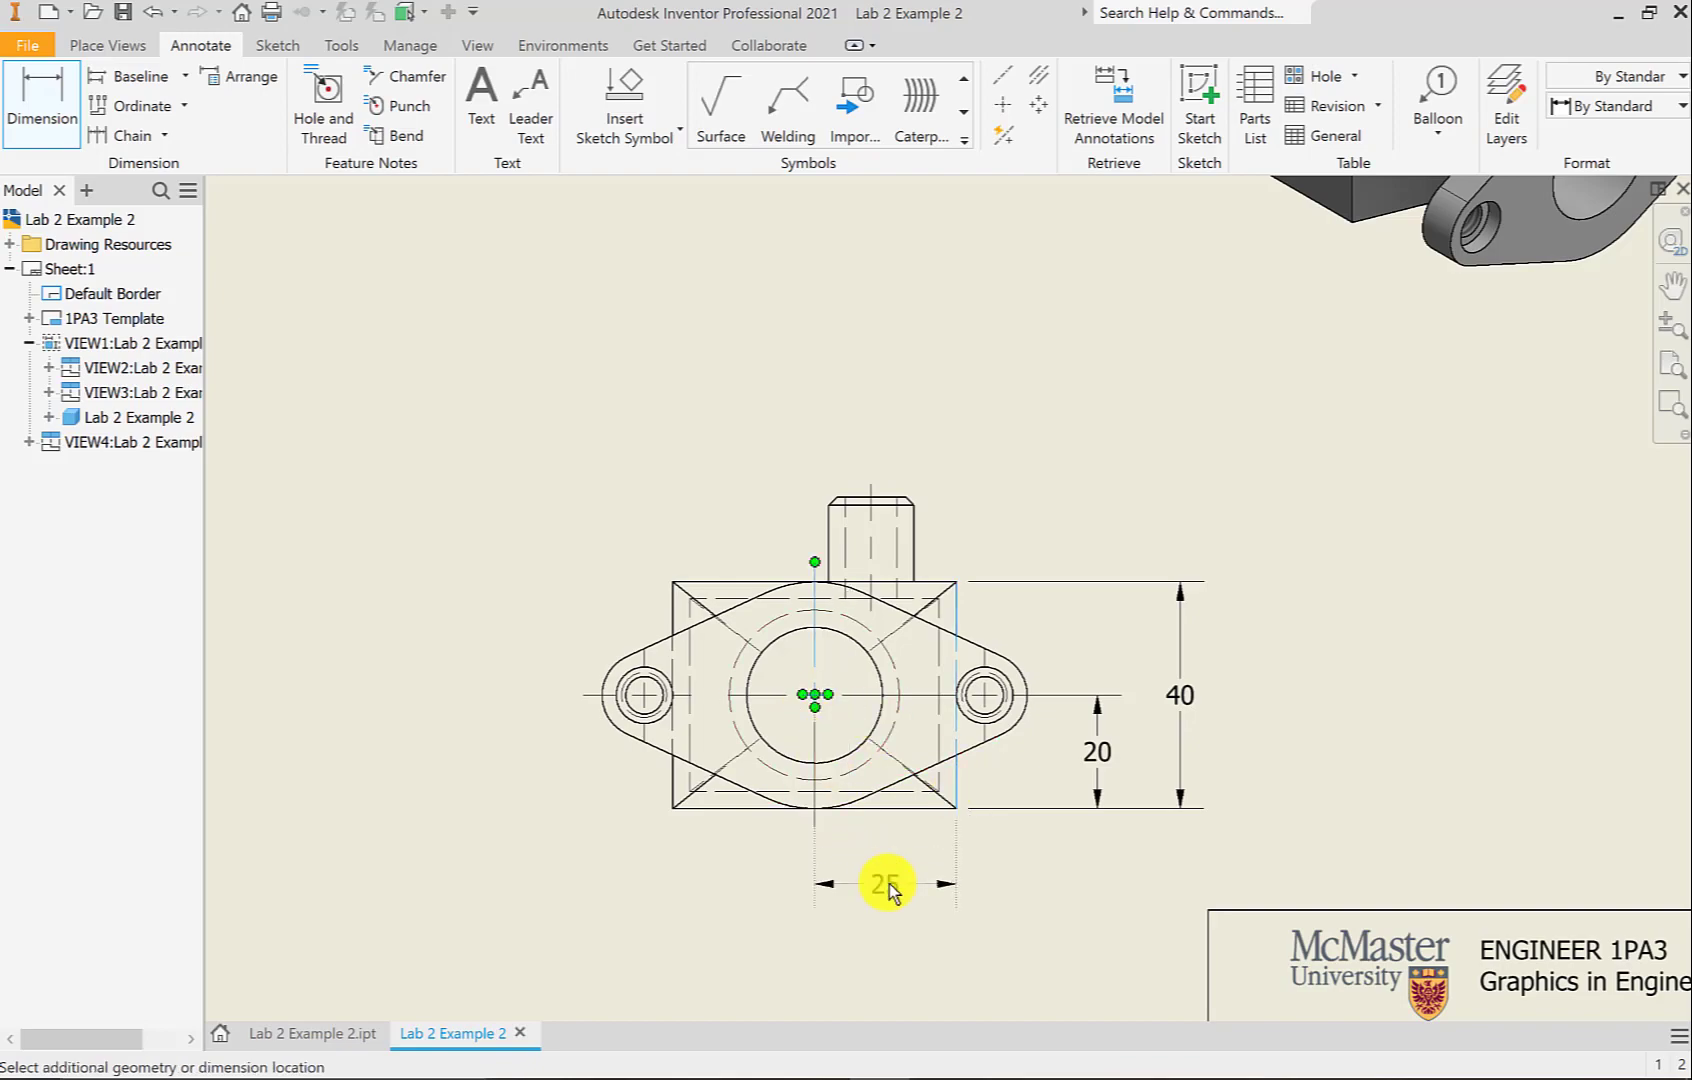
pyautogui.click(888, 886)
pyautogui.click(1085, 804)
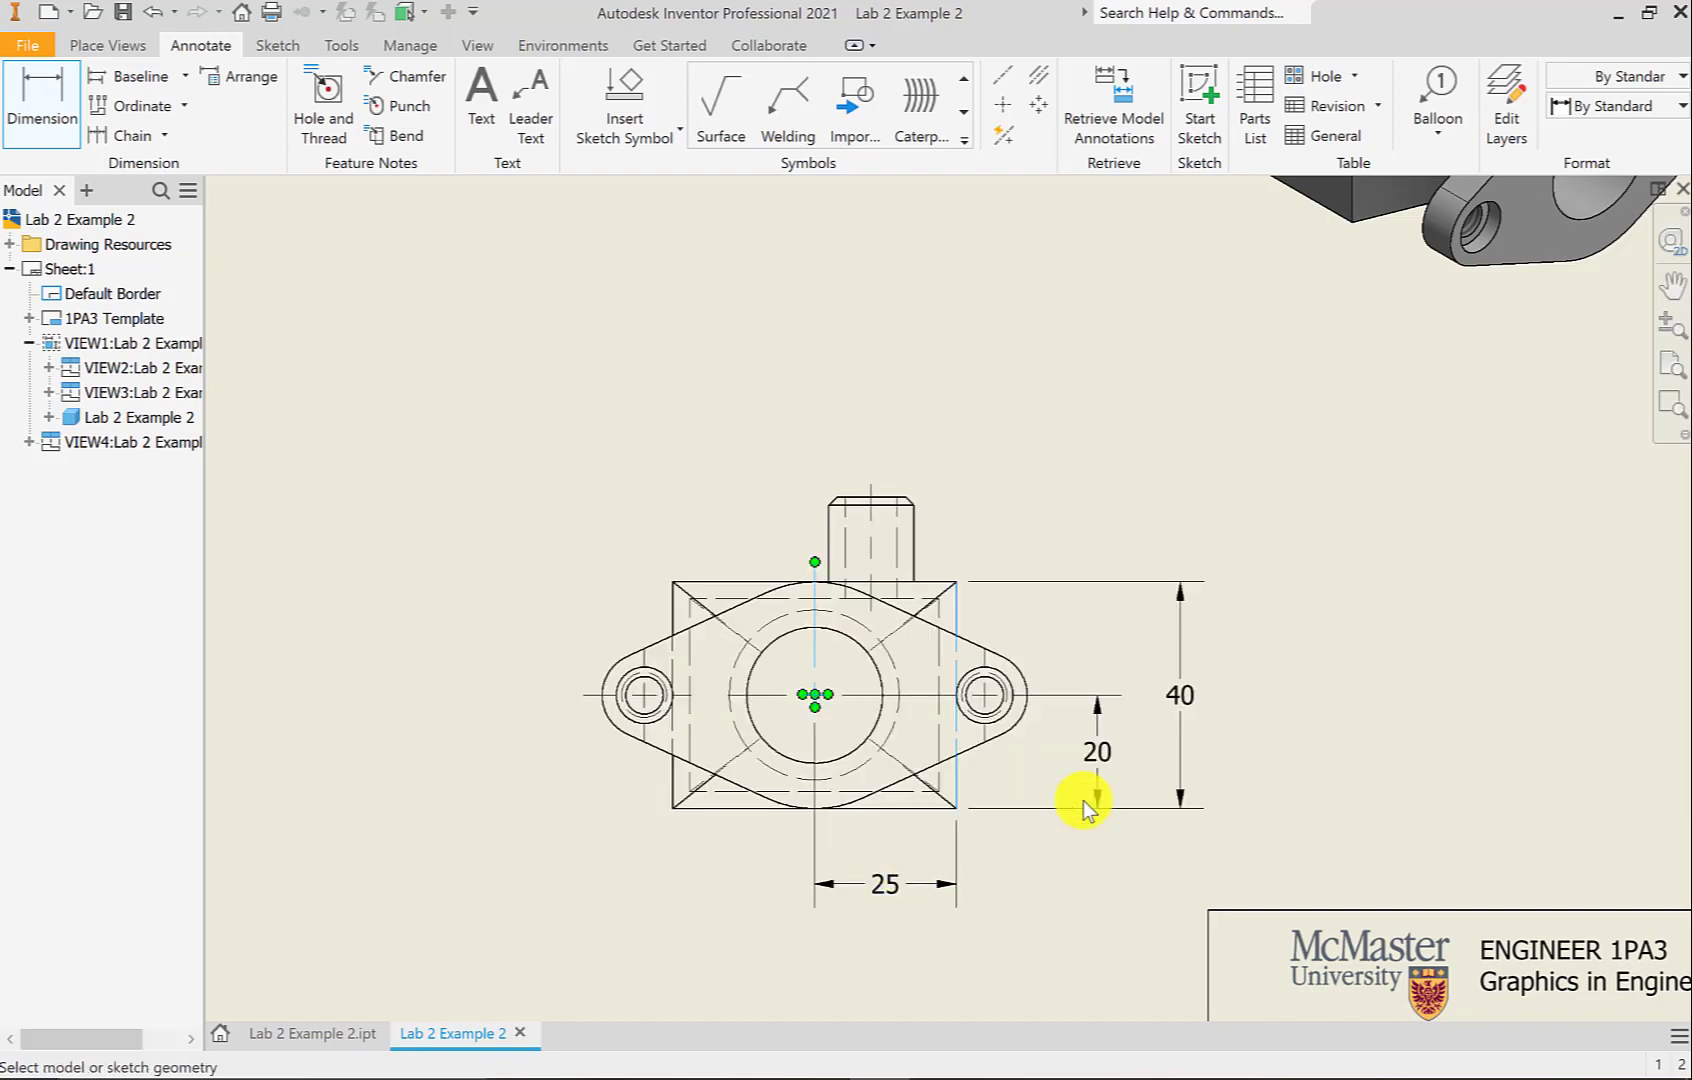
# Dimension the right and left bolt holes each at 30 from the central bore
pyautogui.click(985, 696)
pyautogui.click(822, 700)
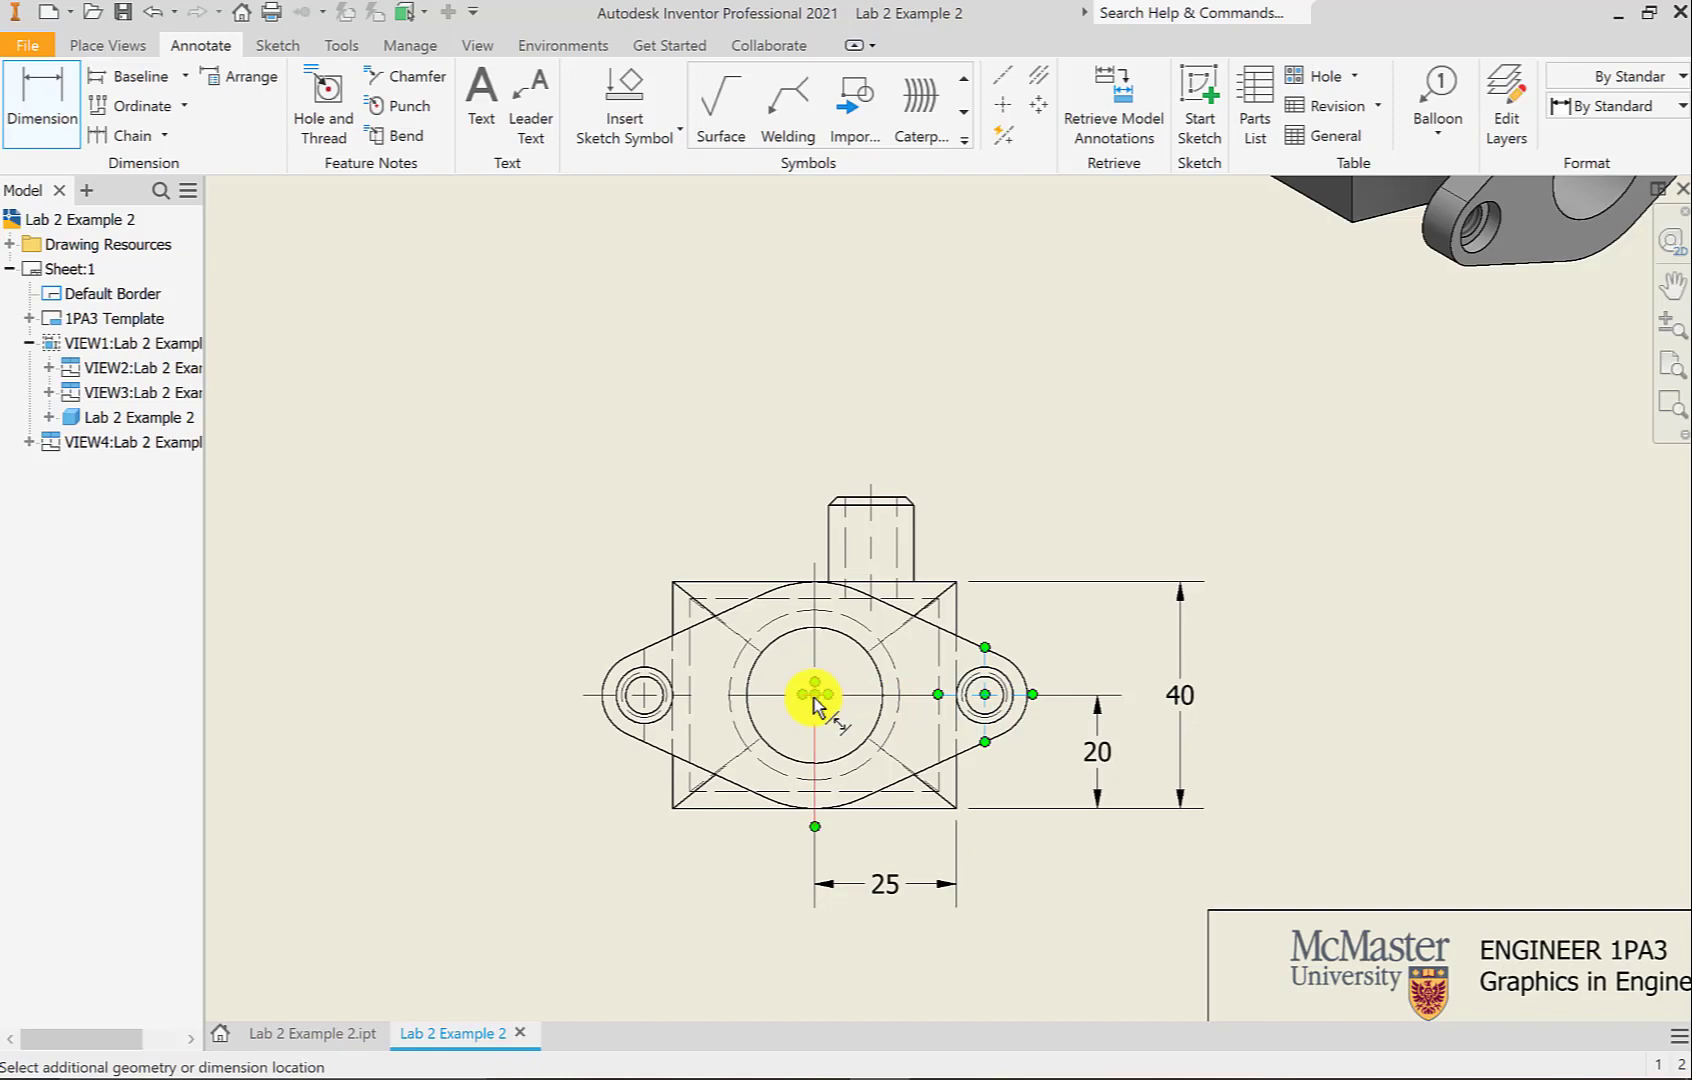
pyautogui.click(893, 960)
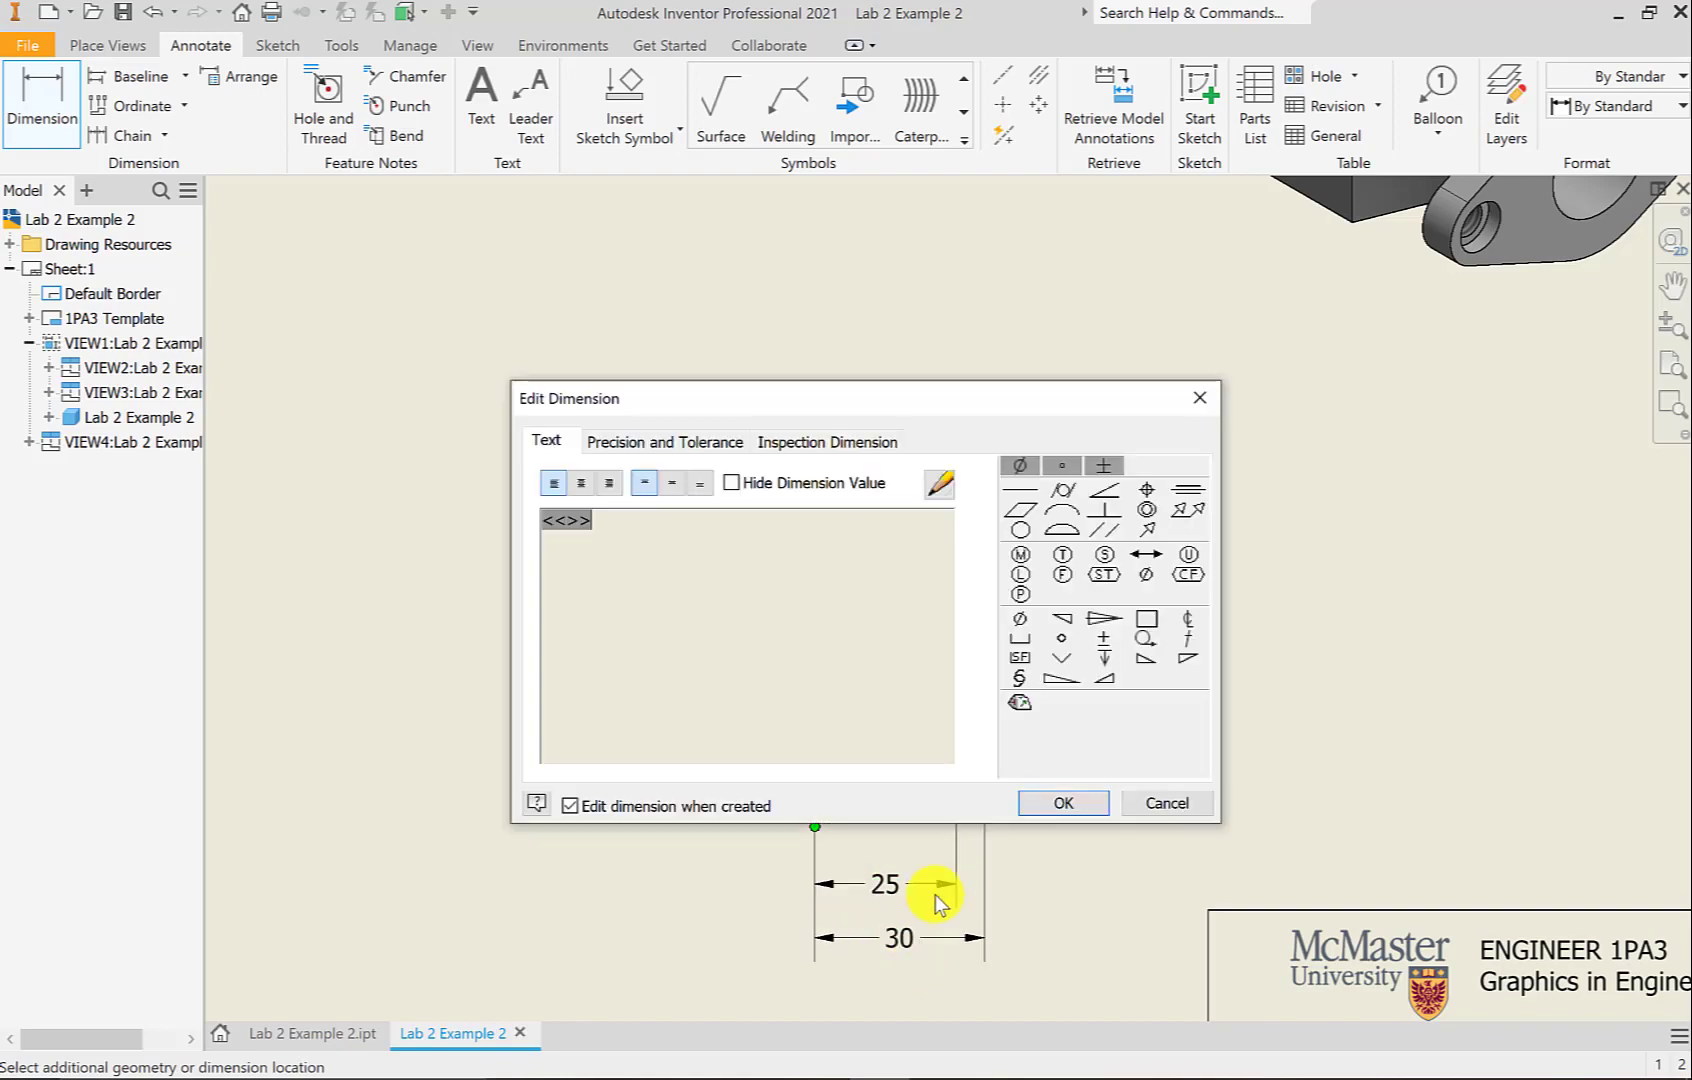
pyautogui.click(1068, 806)
pyautogui.click(816, 697)
pyautogui.click(653, 706)
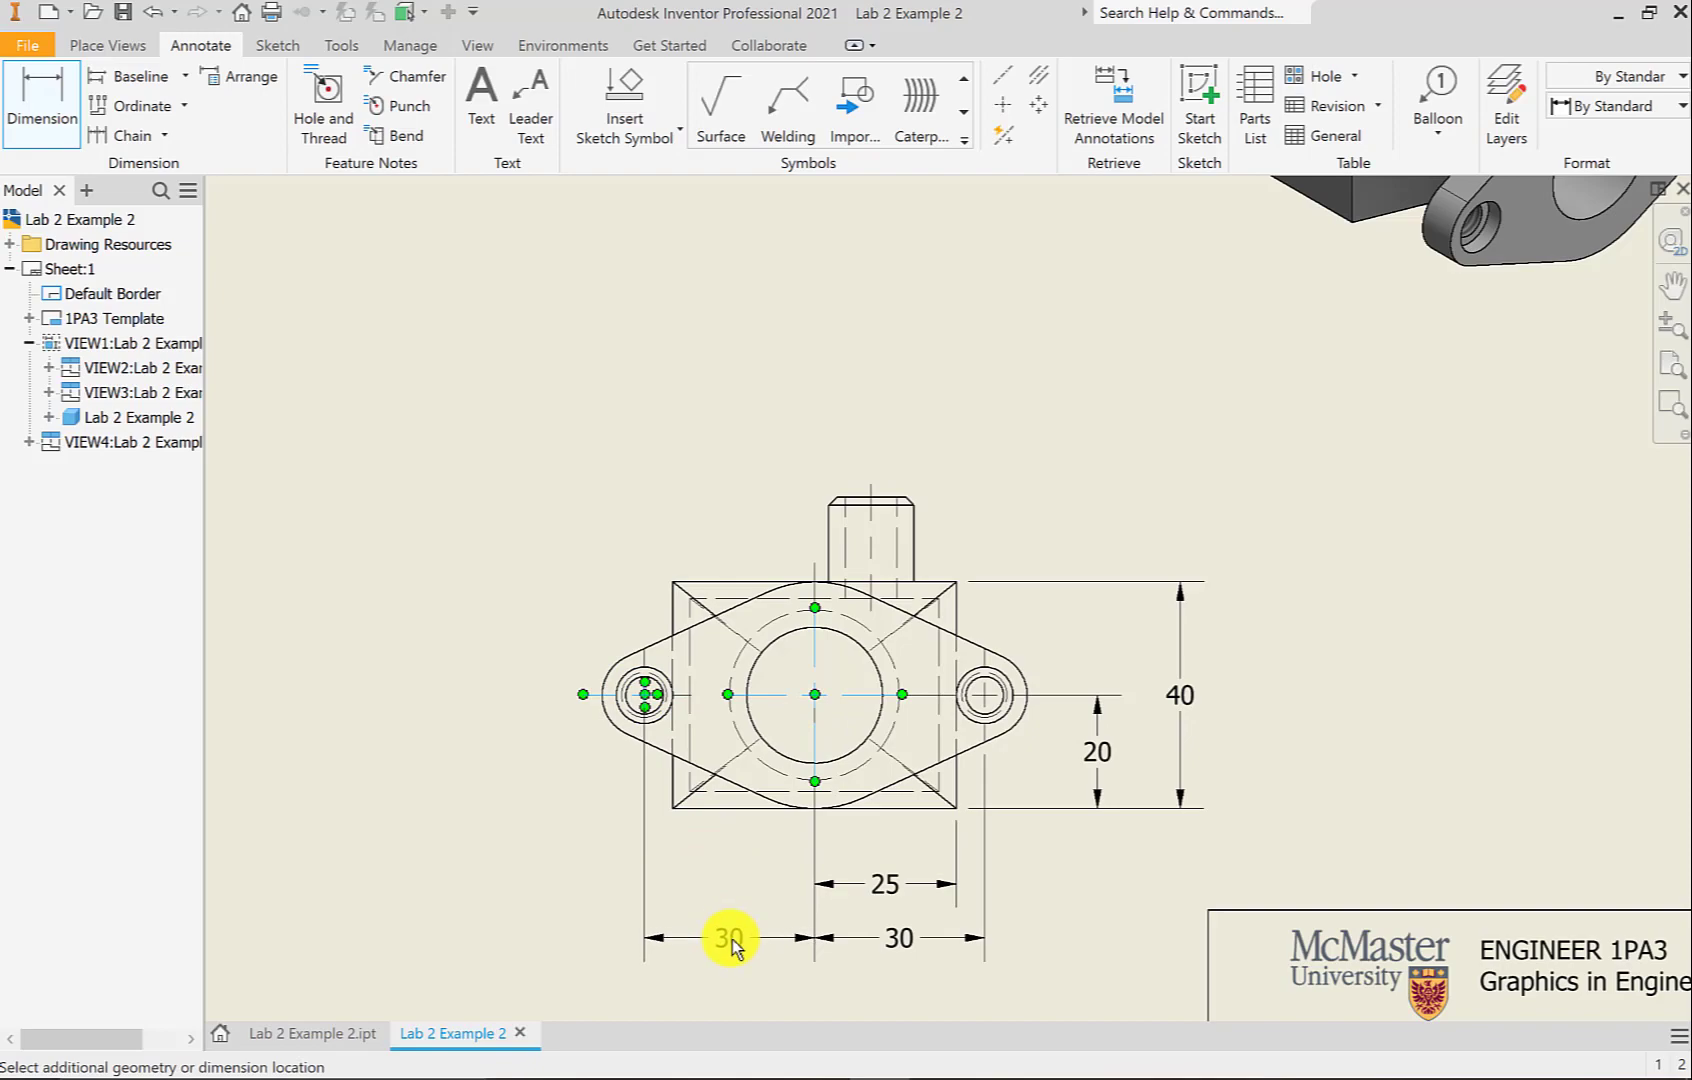
pyautogui.click(731, 946)
pyautogui.click(1070, 806)
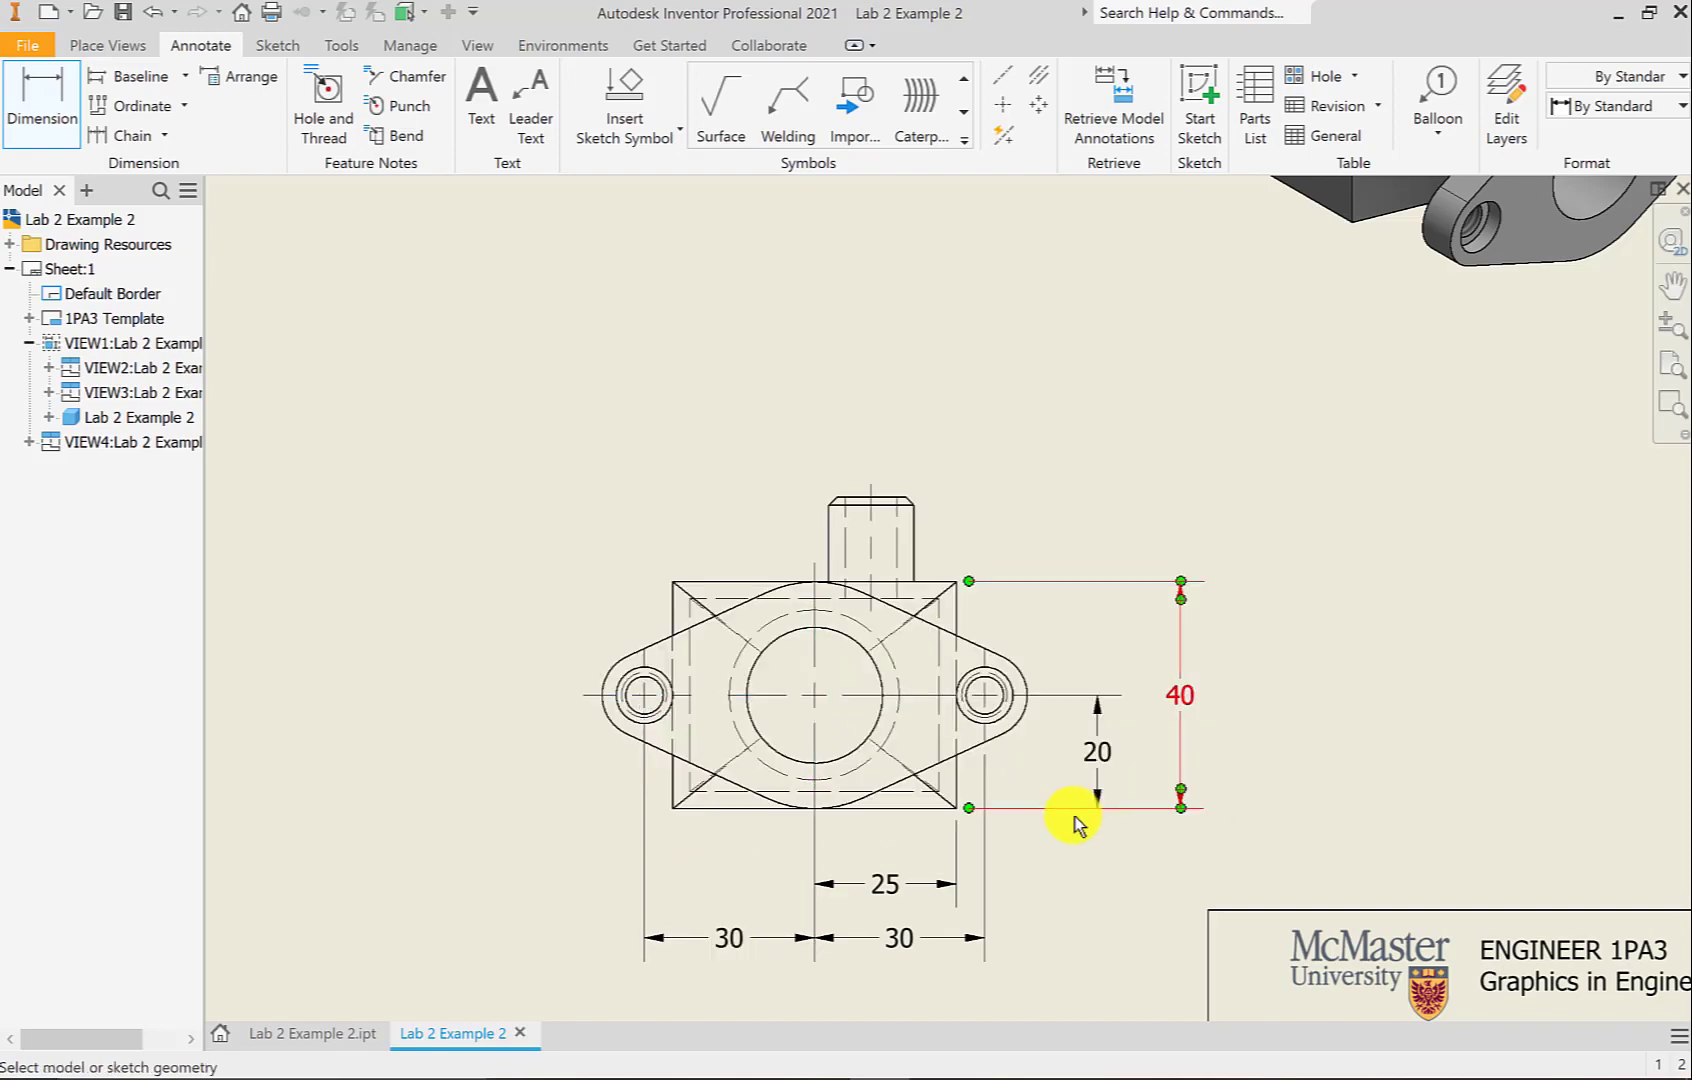
pyautogui.click(767, 649)
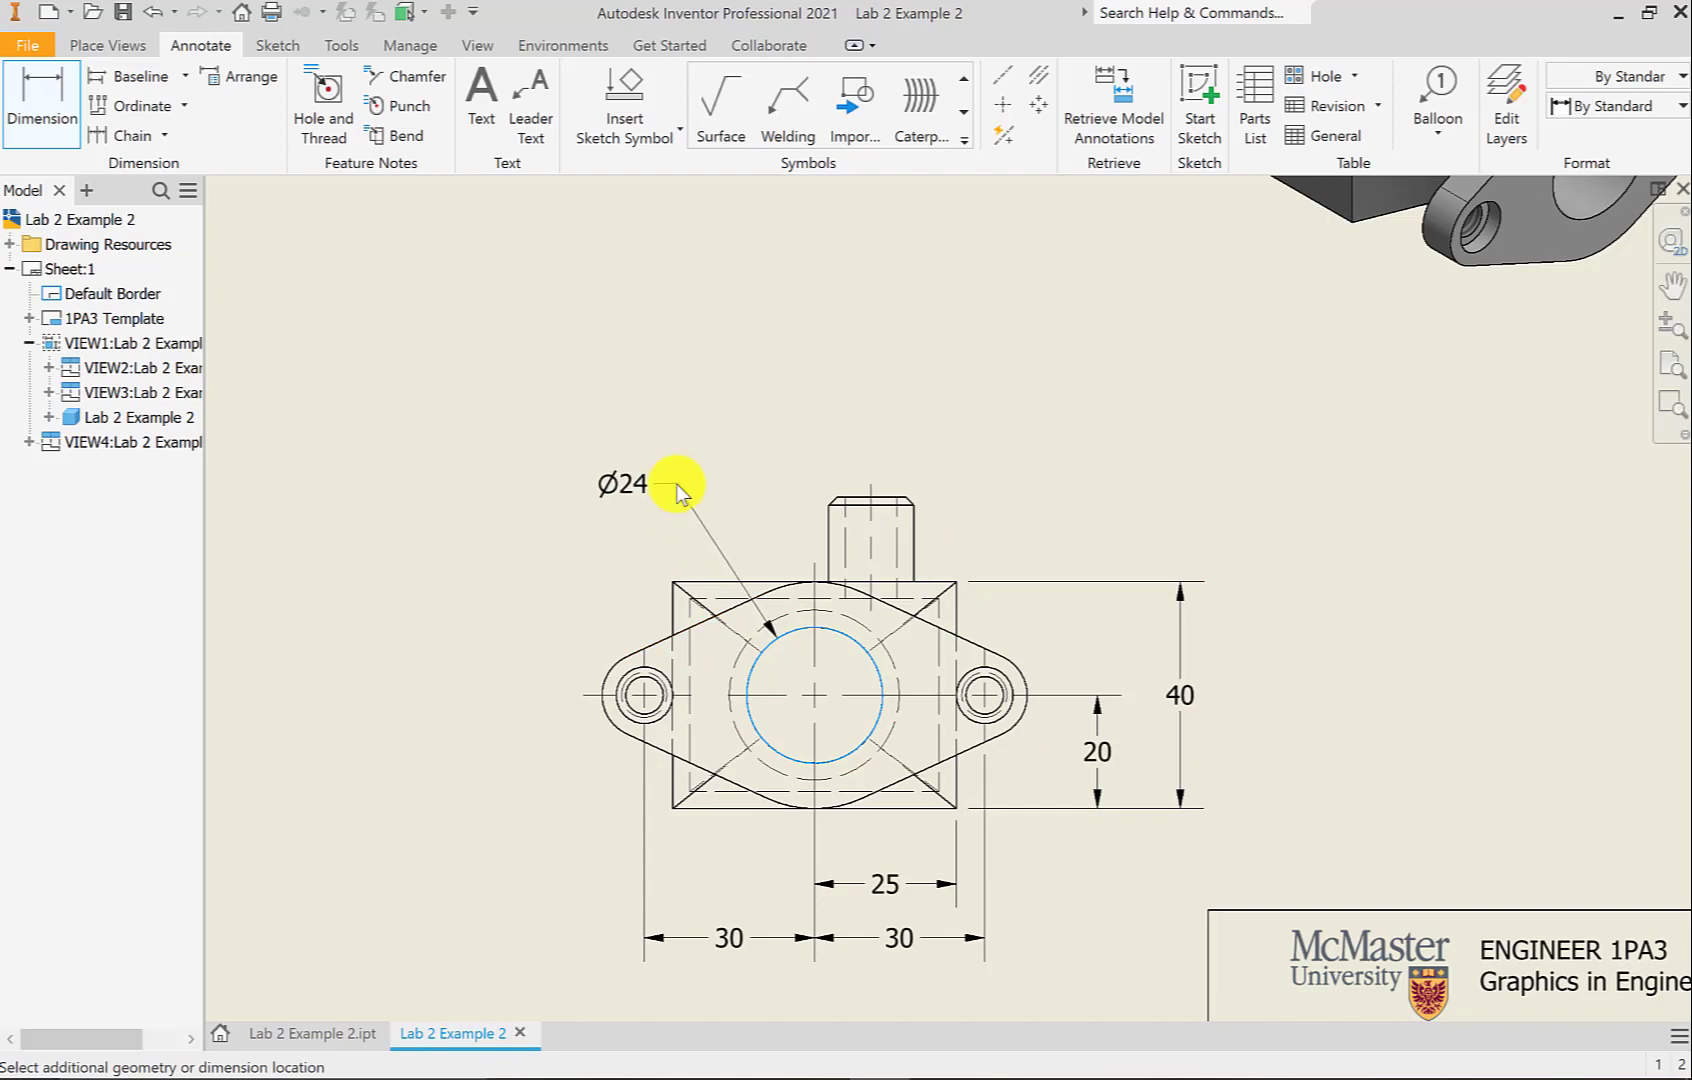
# Place the Ø24 bore diameter and a 2X R20 radius on the top arc
pyautogui.click(670, 484)
pyautogui.click(1034, 801)
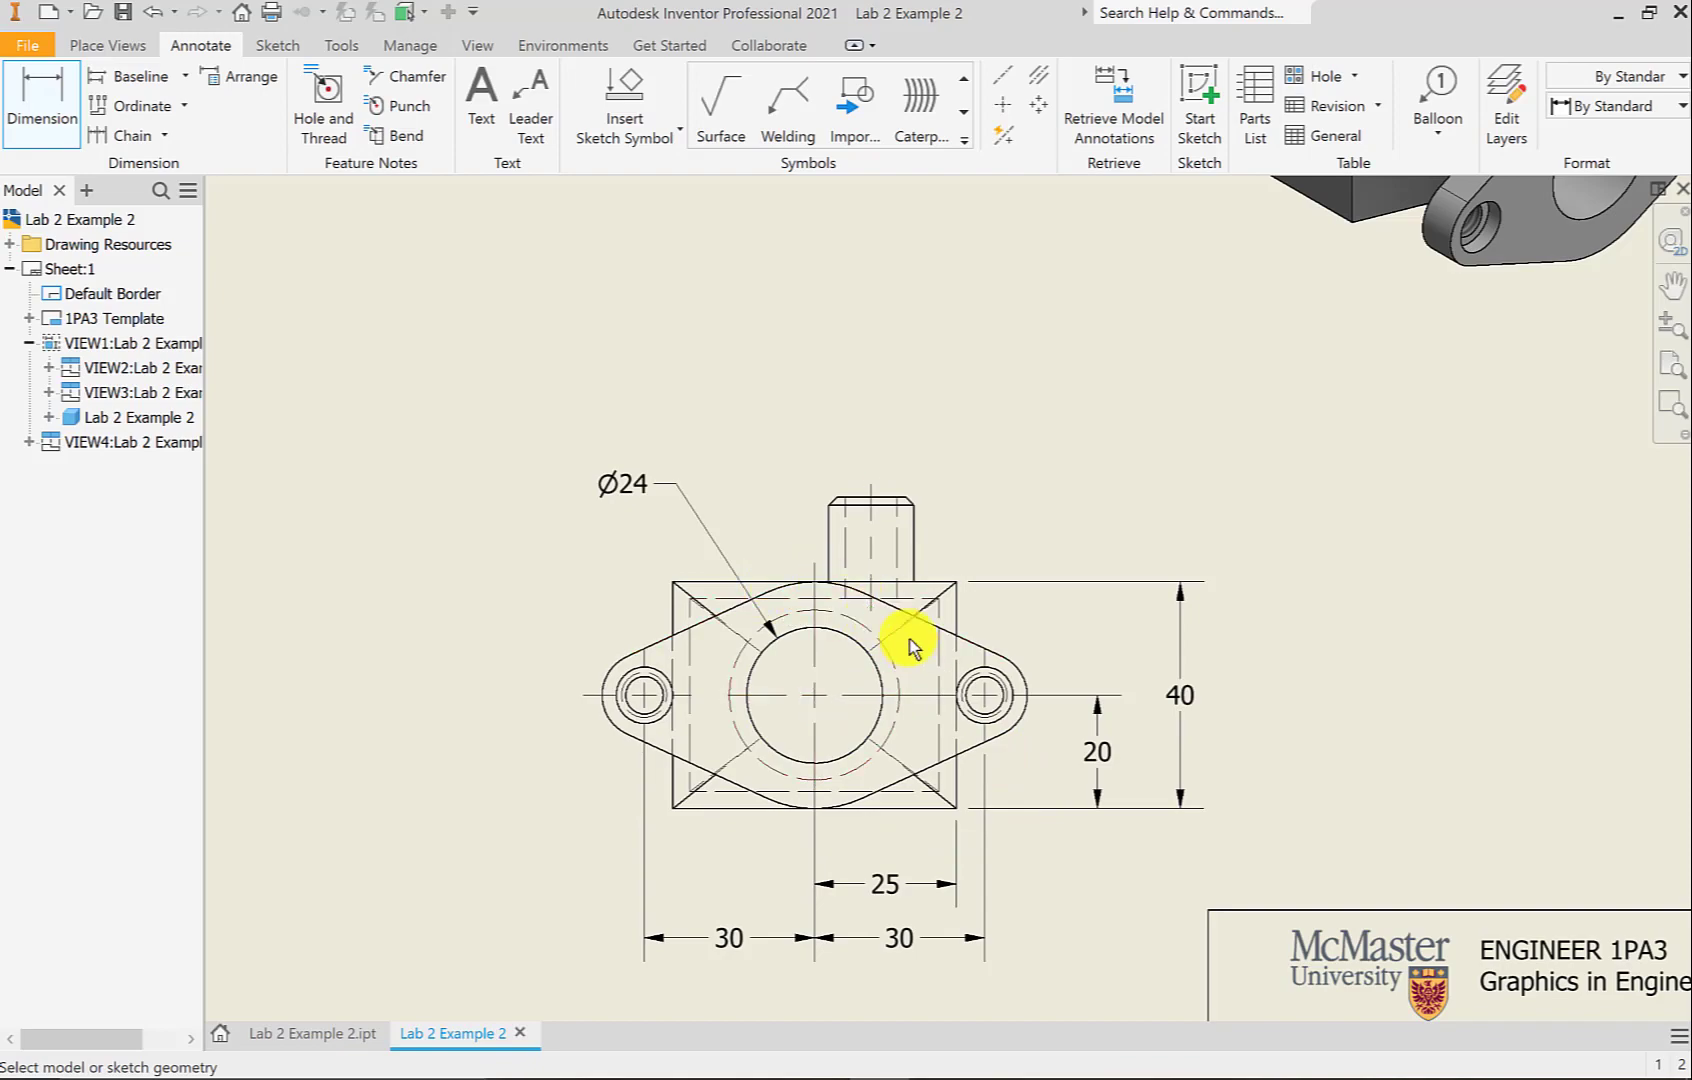
pyautogui.click(852, 585)
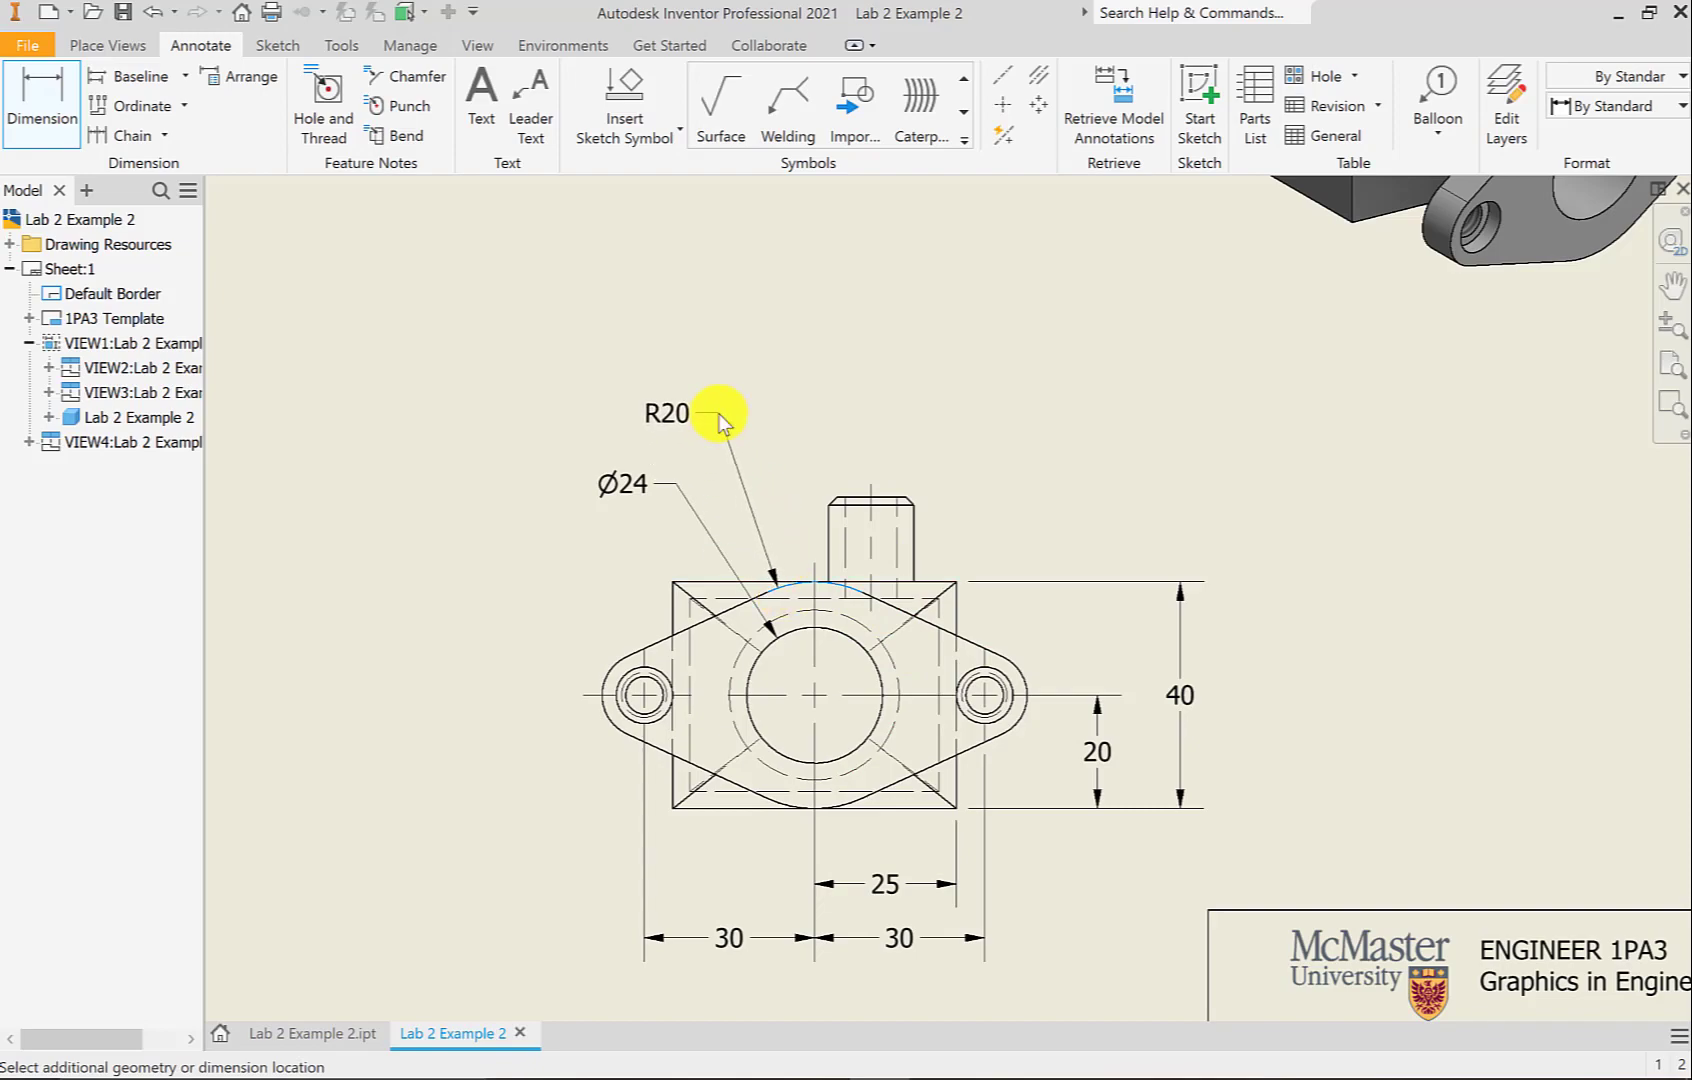
pyautogui.click(719, 417)
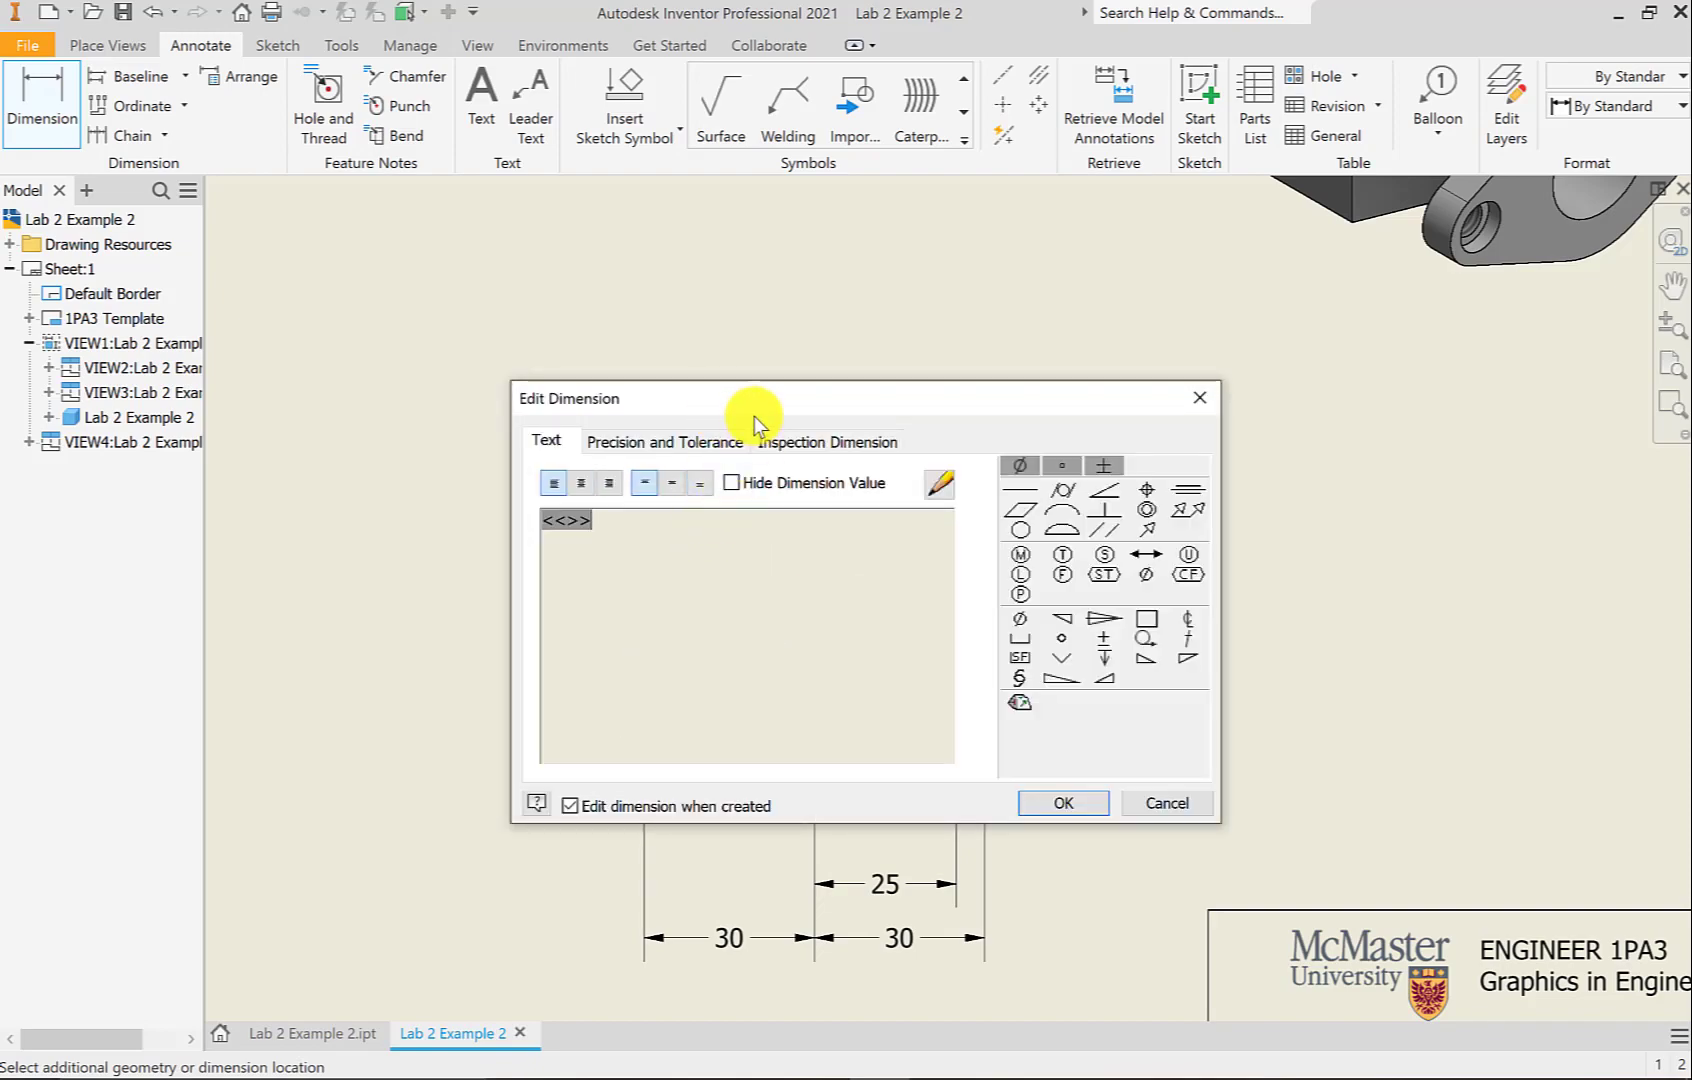
pyautogui.moveTo(847, 403); pyautogui.dragTo(1171, 393)
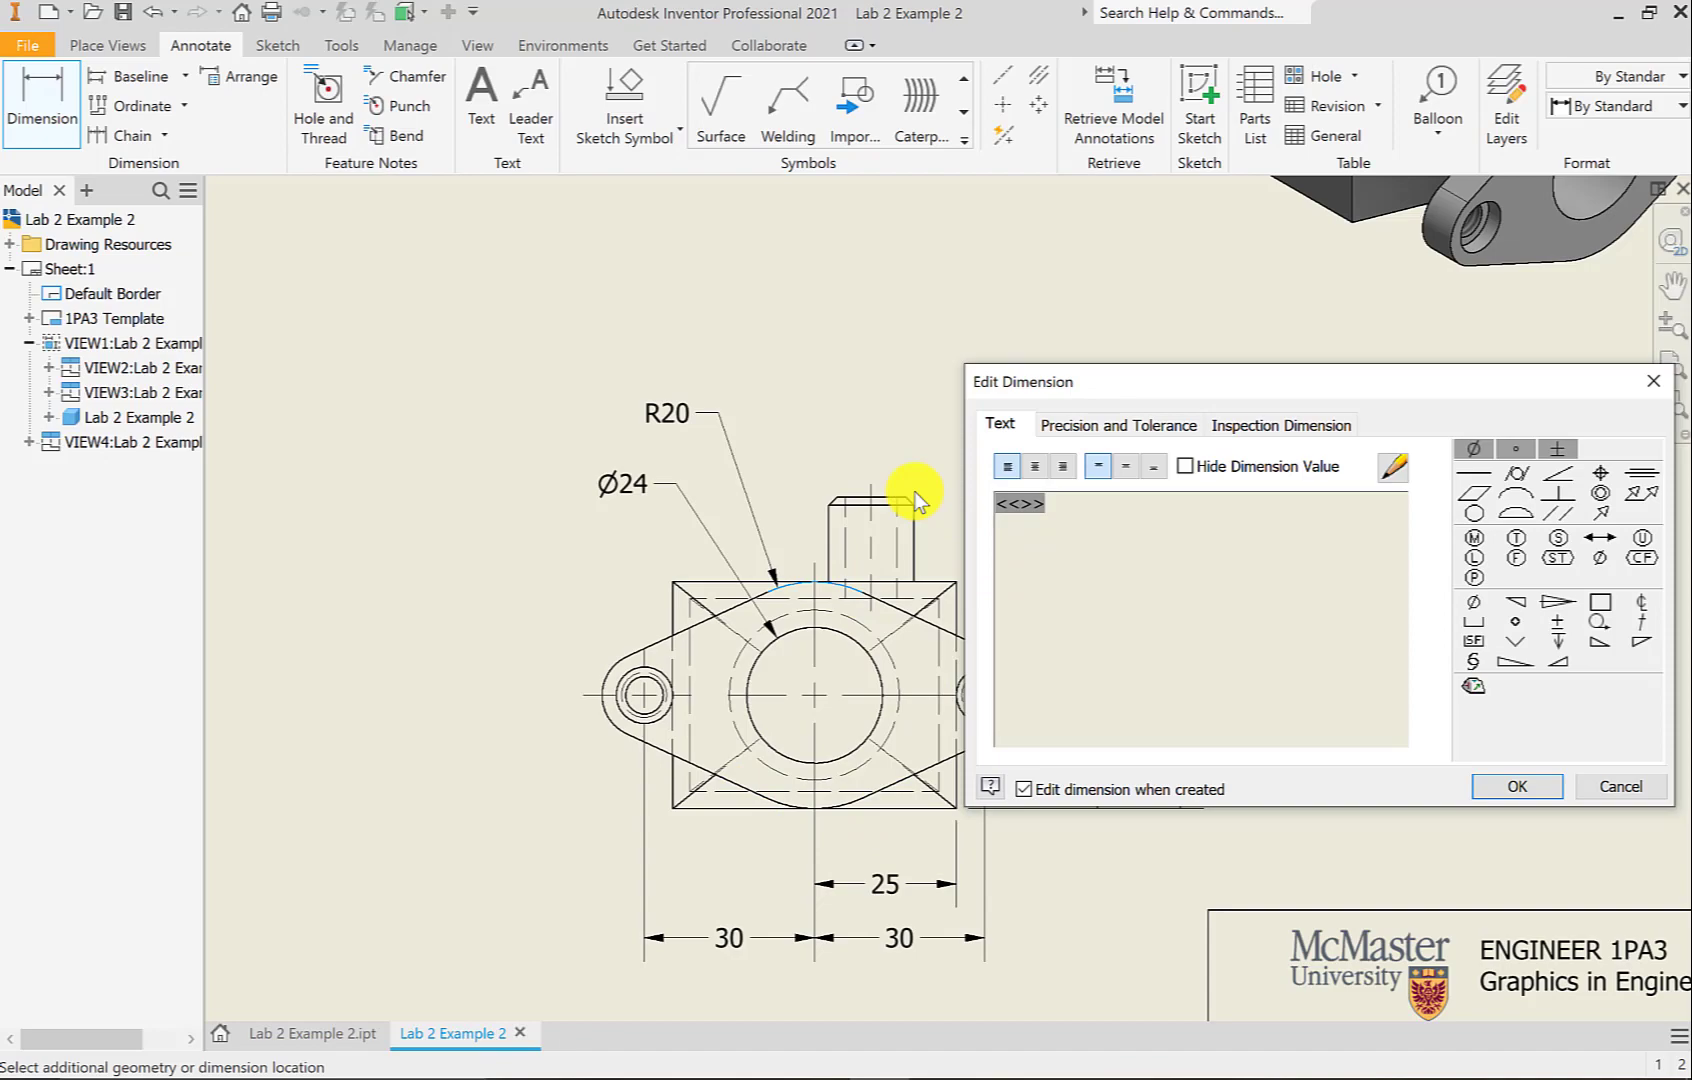
pyautogui.write('2X')
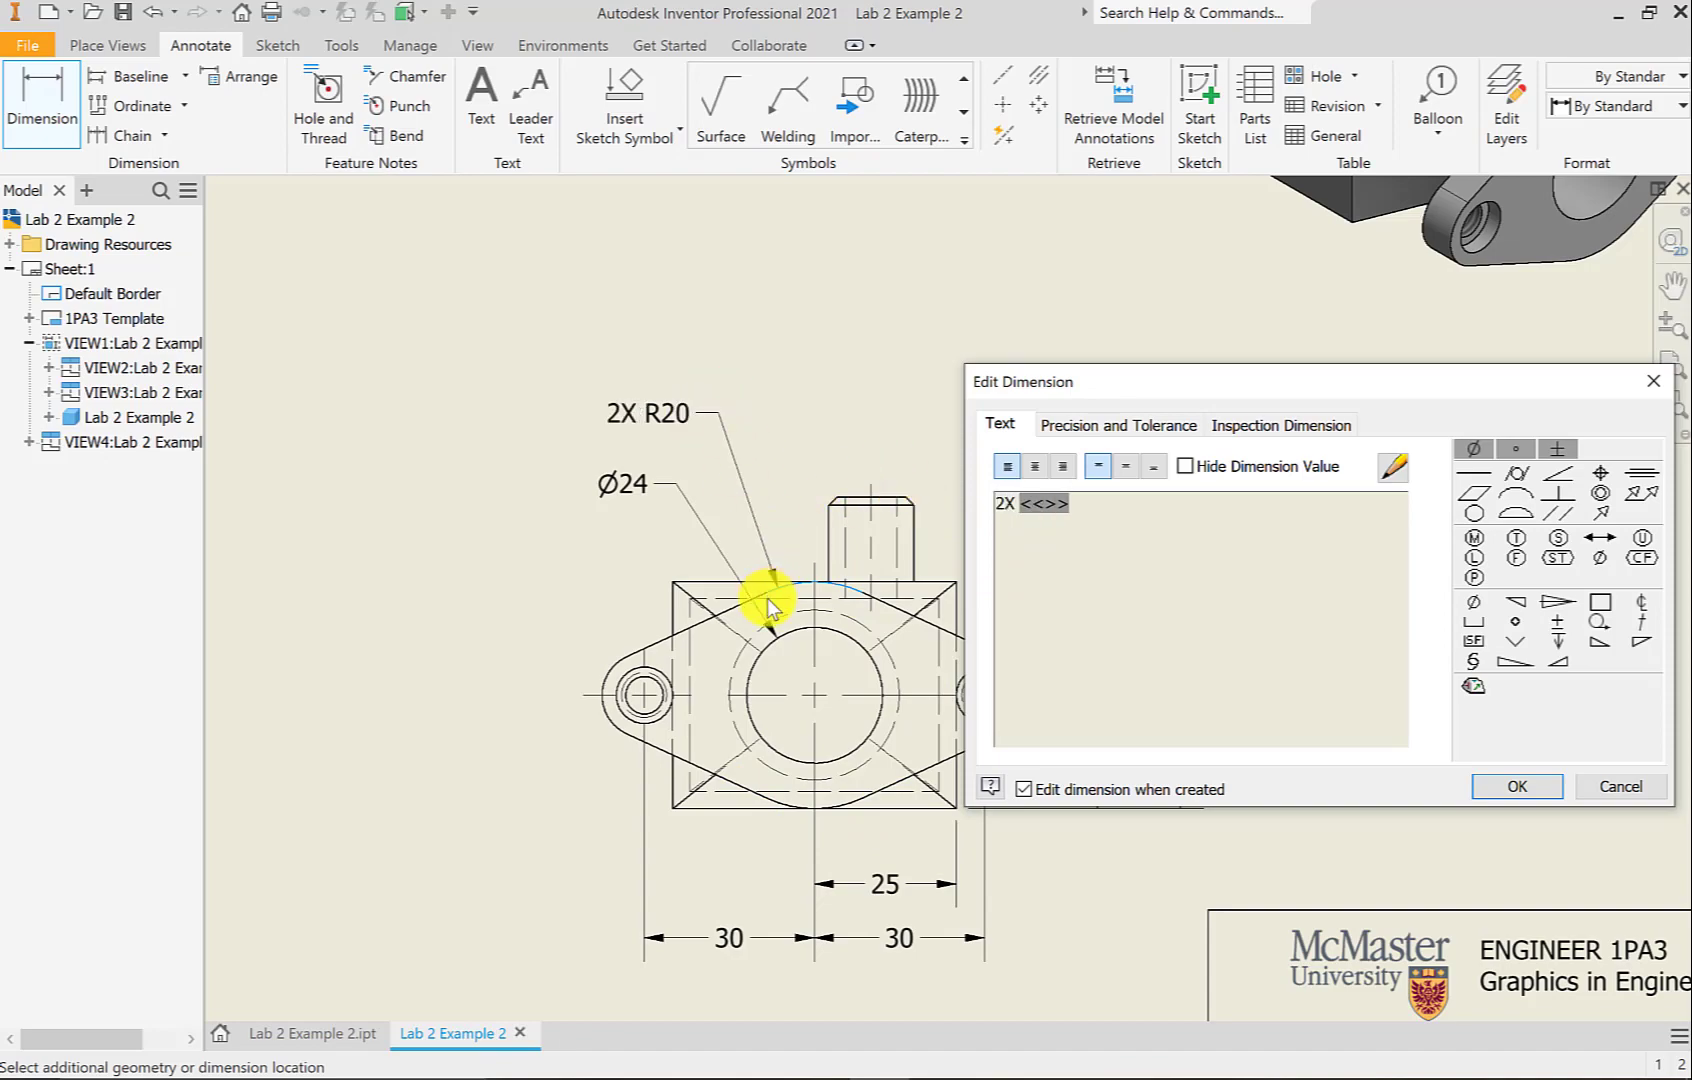
pyautogui.click(1530, 786)
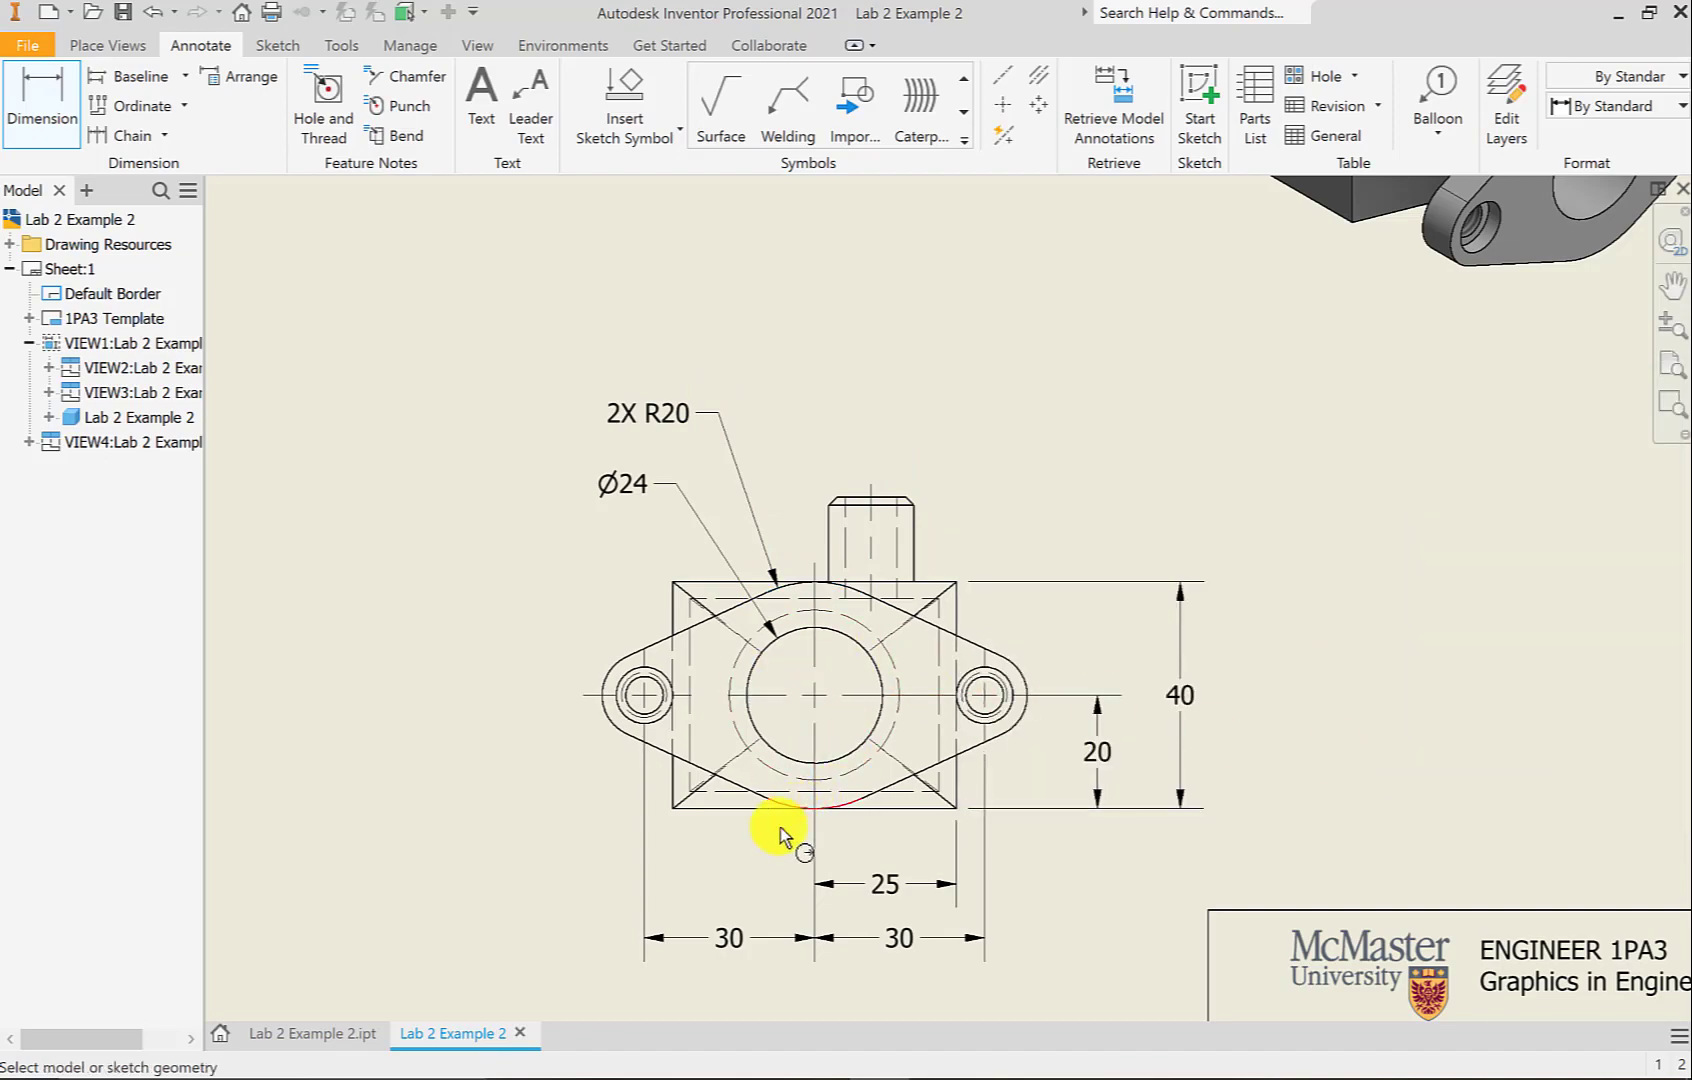
# Add a 2X R7.5 radius callout to the left lug's arc
pyautogui.click(606, 724)
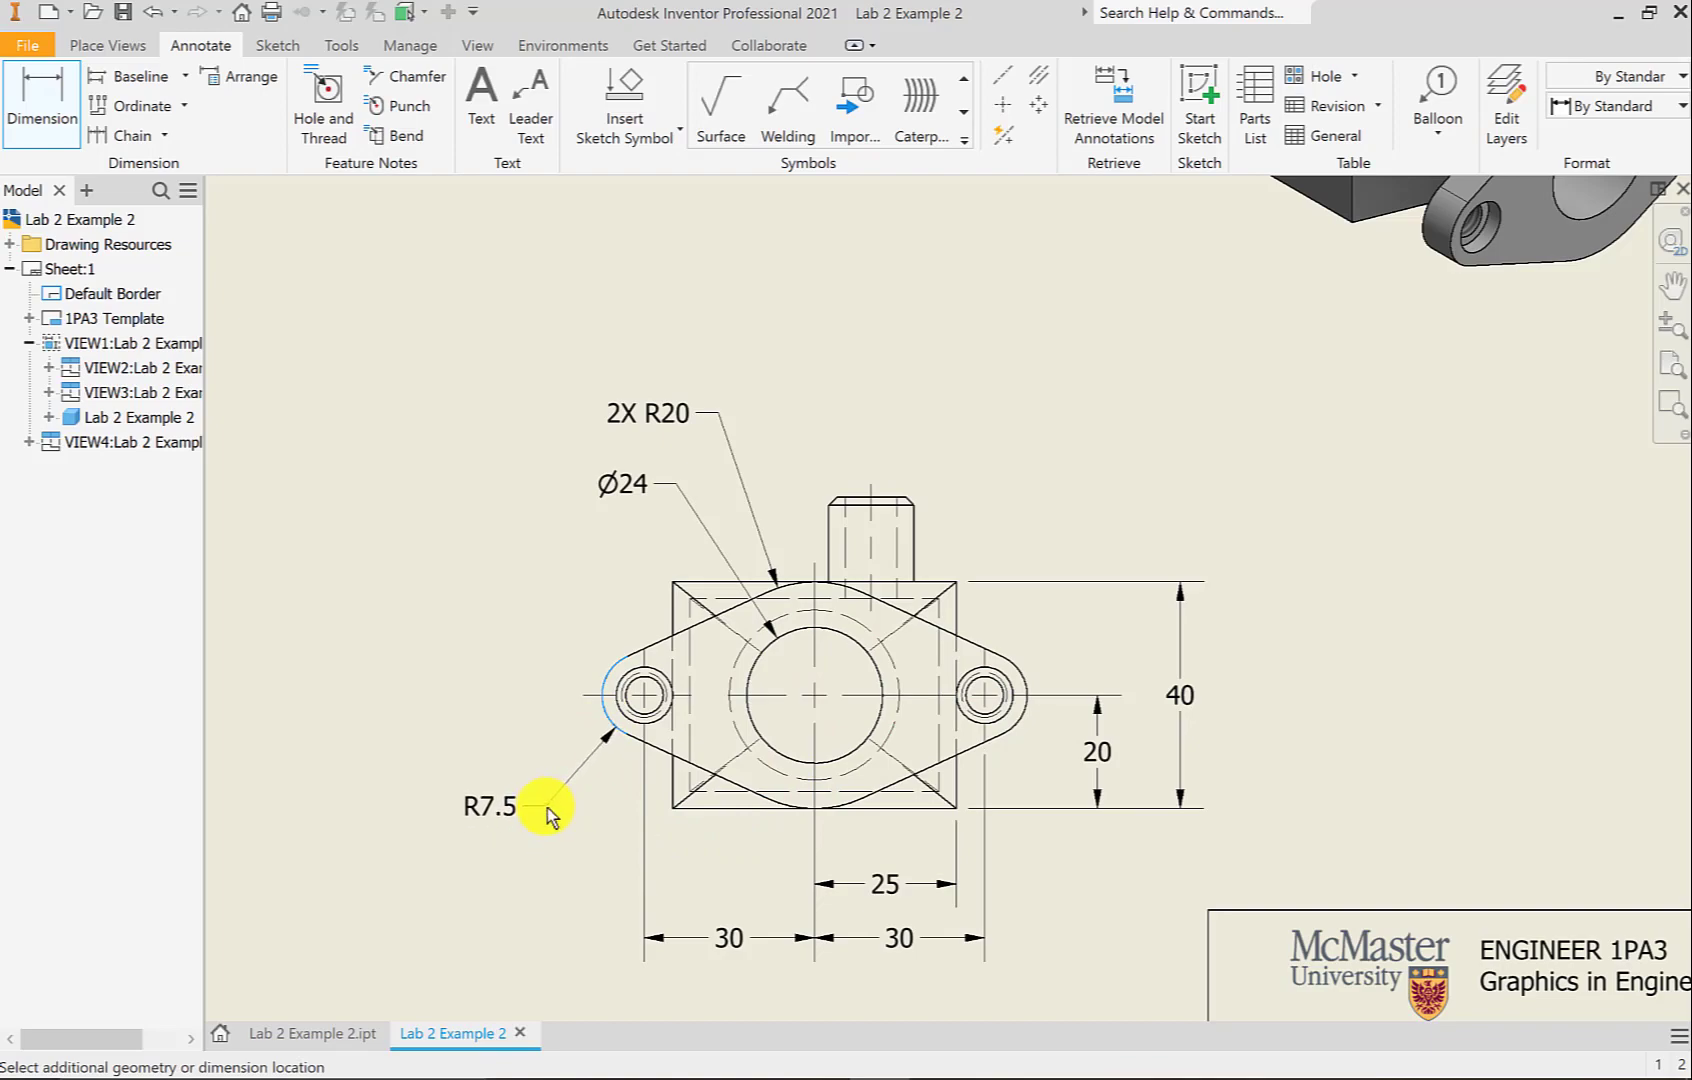
pyautogui.click(547, 800)
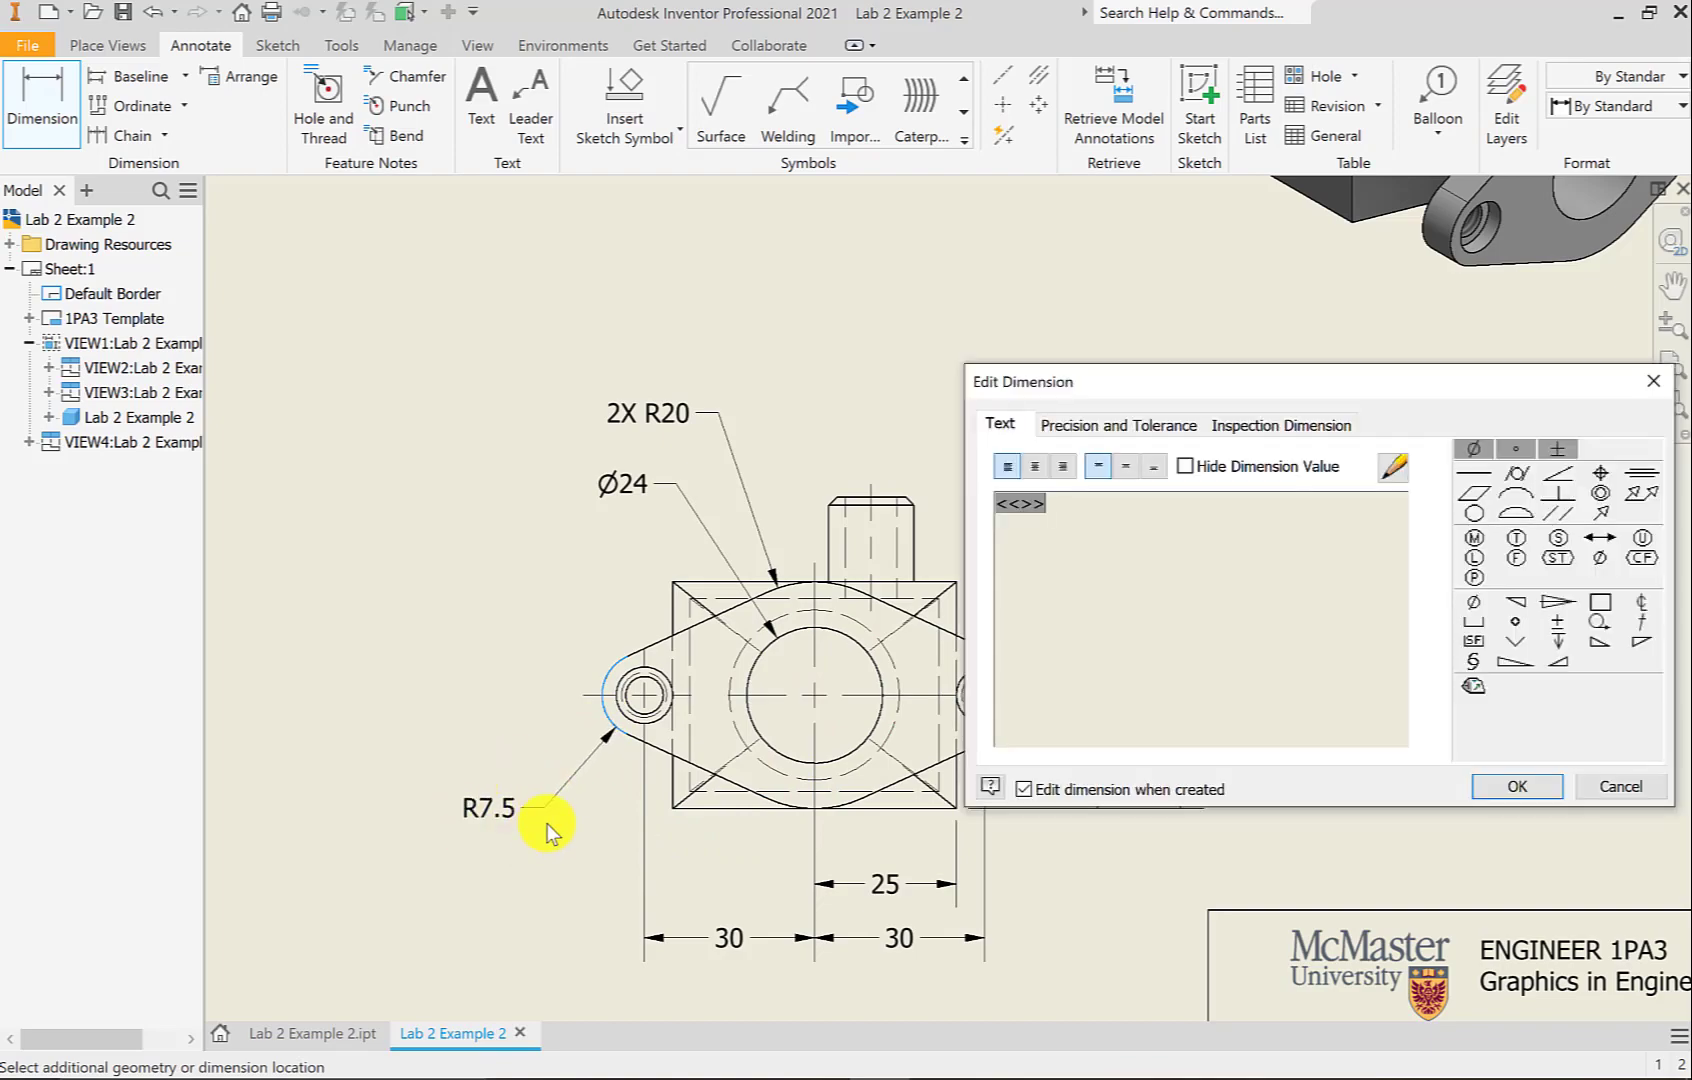
pyautogui.moveTo(1048, 504); pyautogui.dragTo(994, 500)
pyautogui.press('Home')
pyautogui.write('2X')
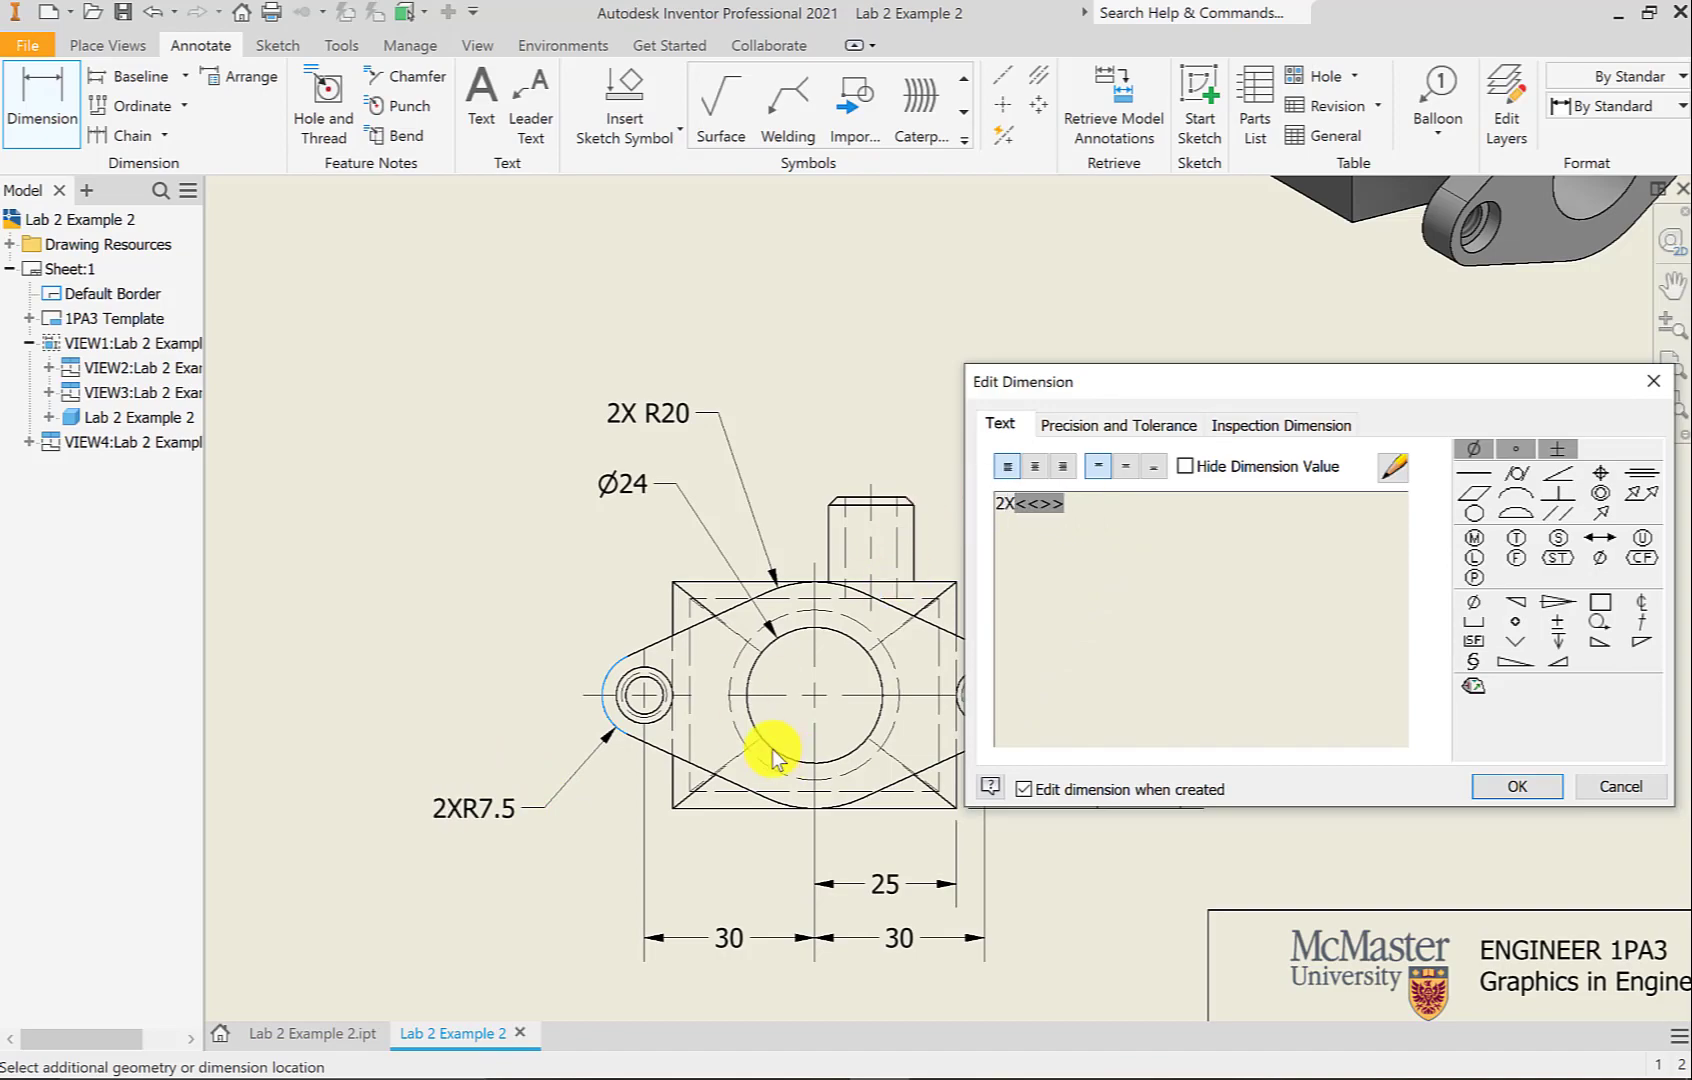
pyautogui.click(1014, 503)
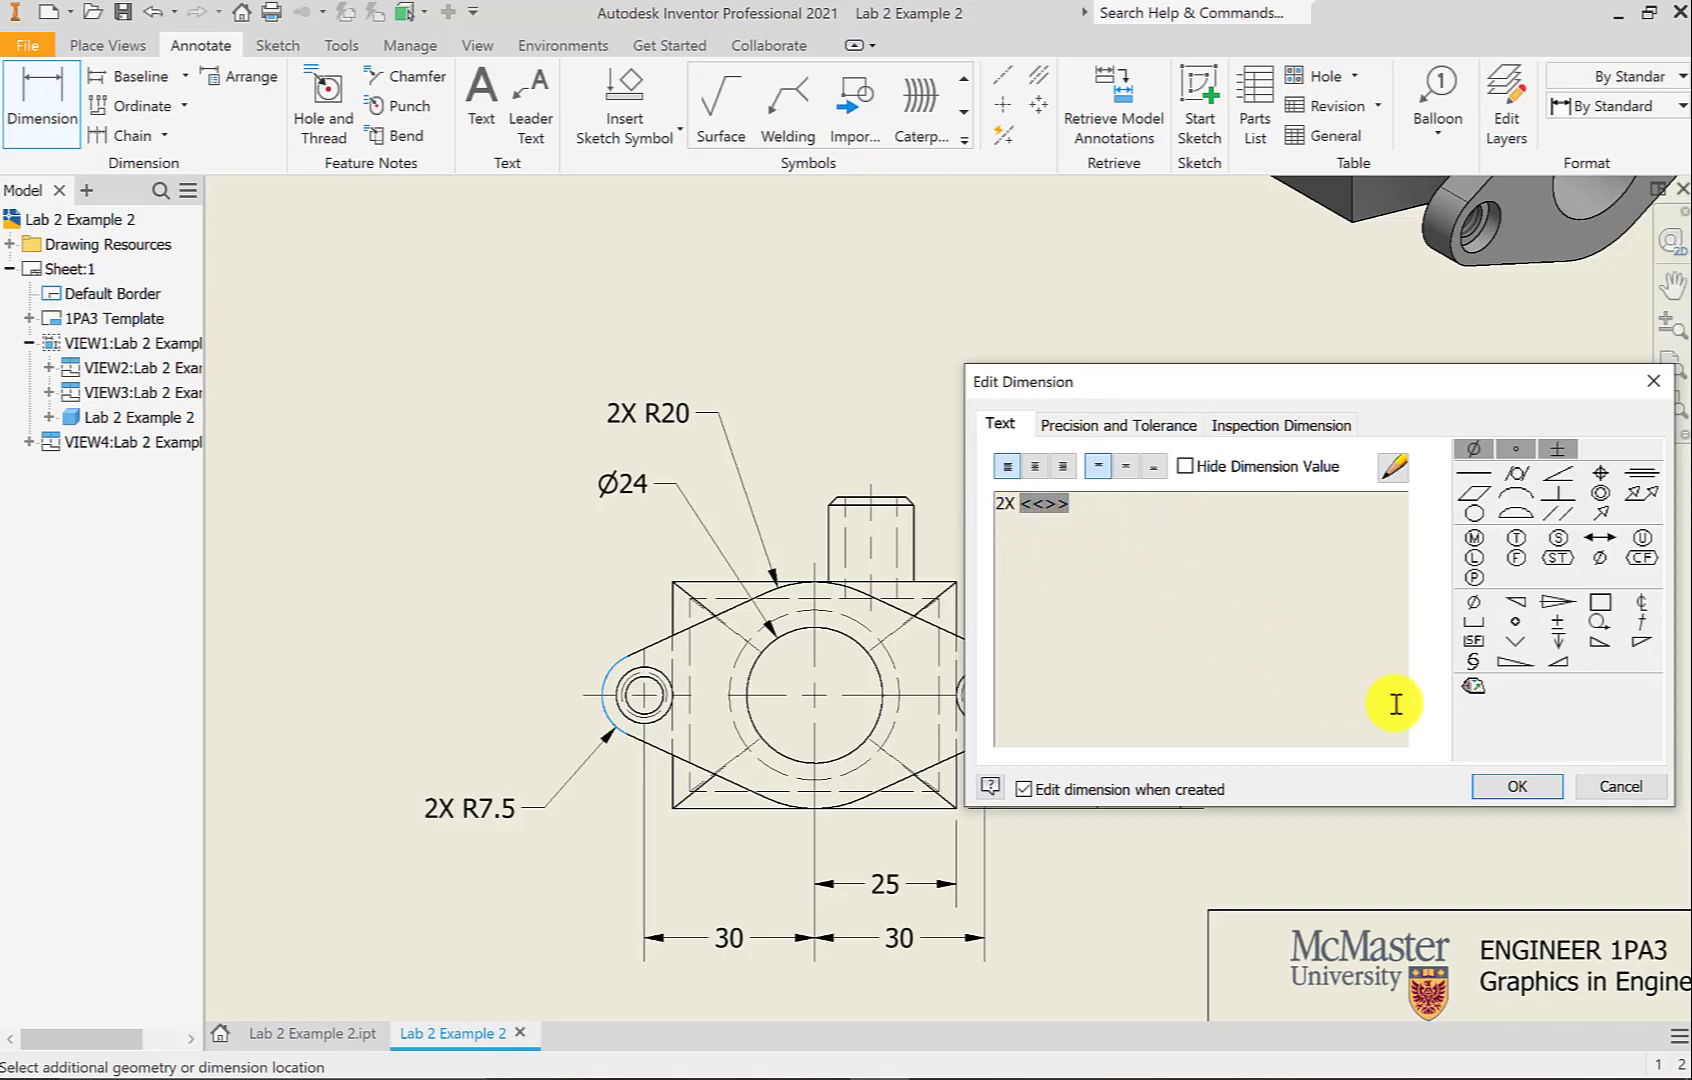
pyautogui.click(1499, 781)
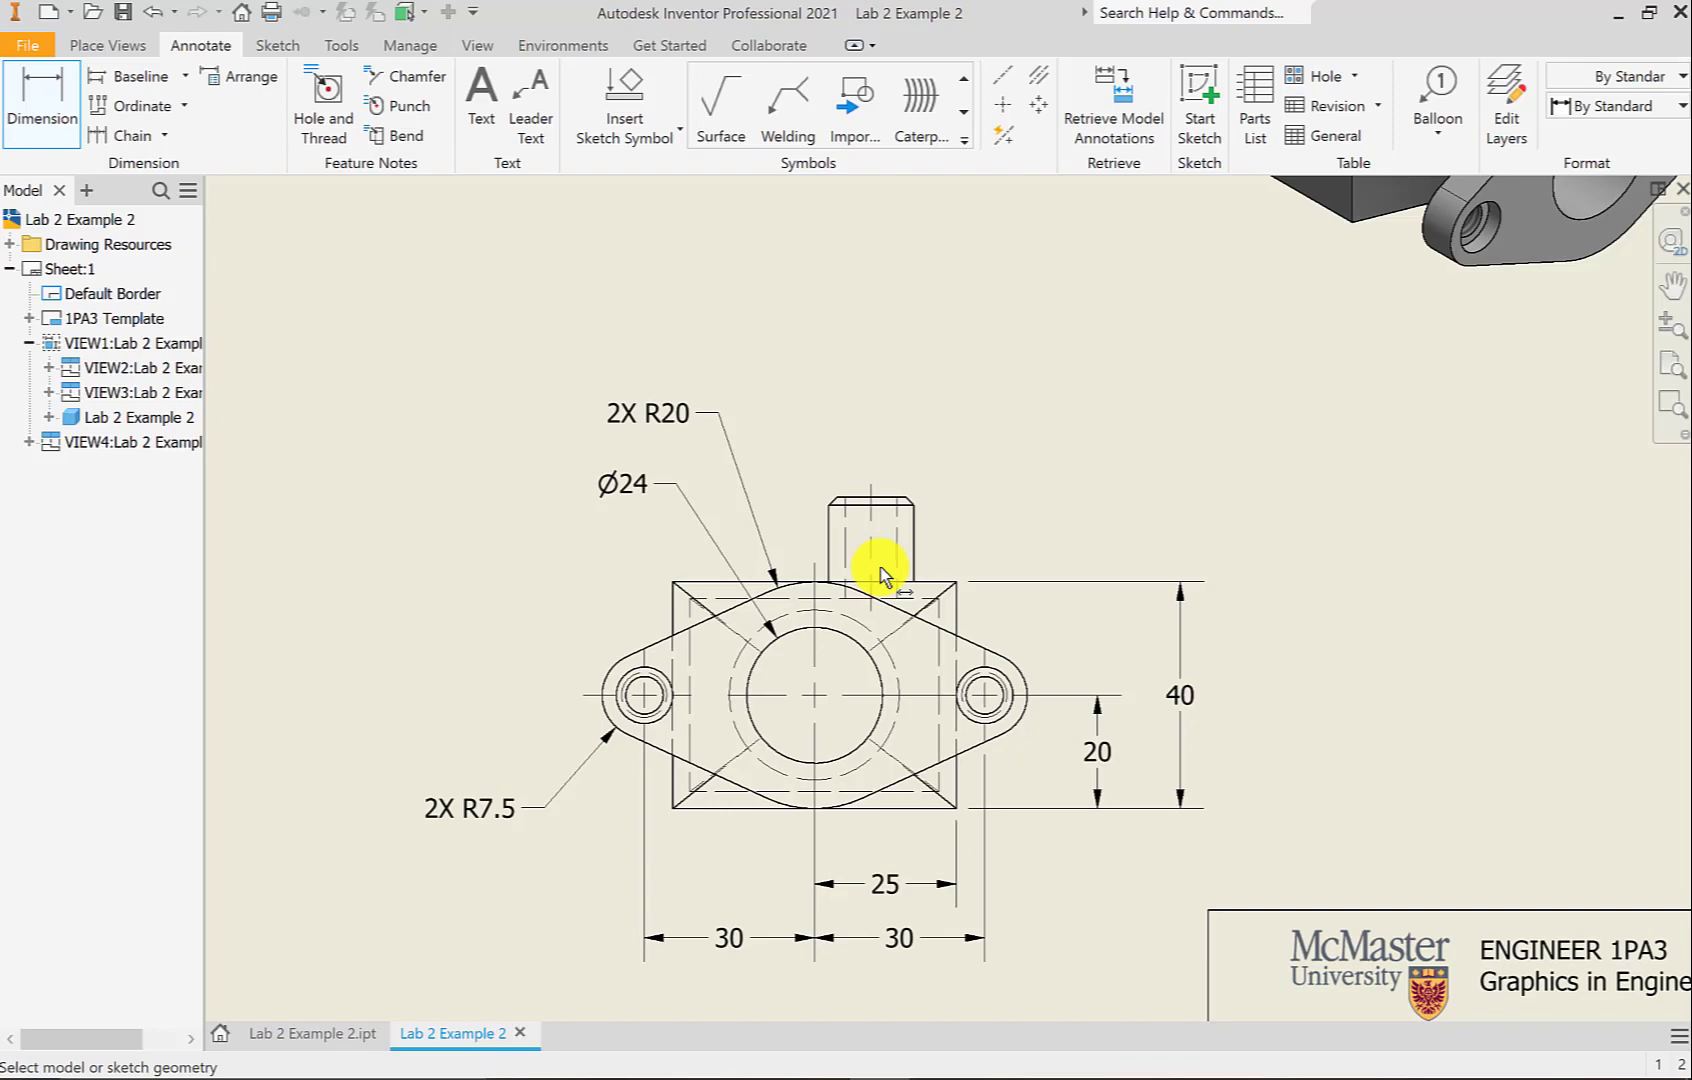
# Dimension the boss height as 15 above the base's top edge
pyautogui.click(882, 570)
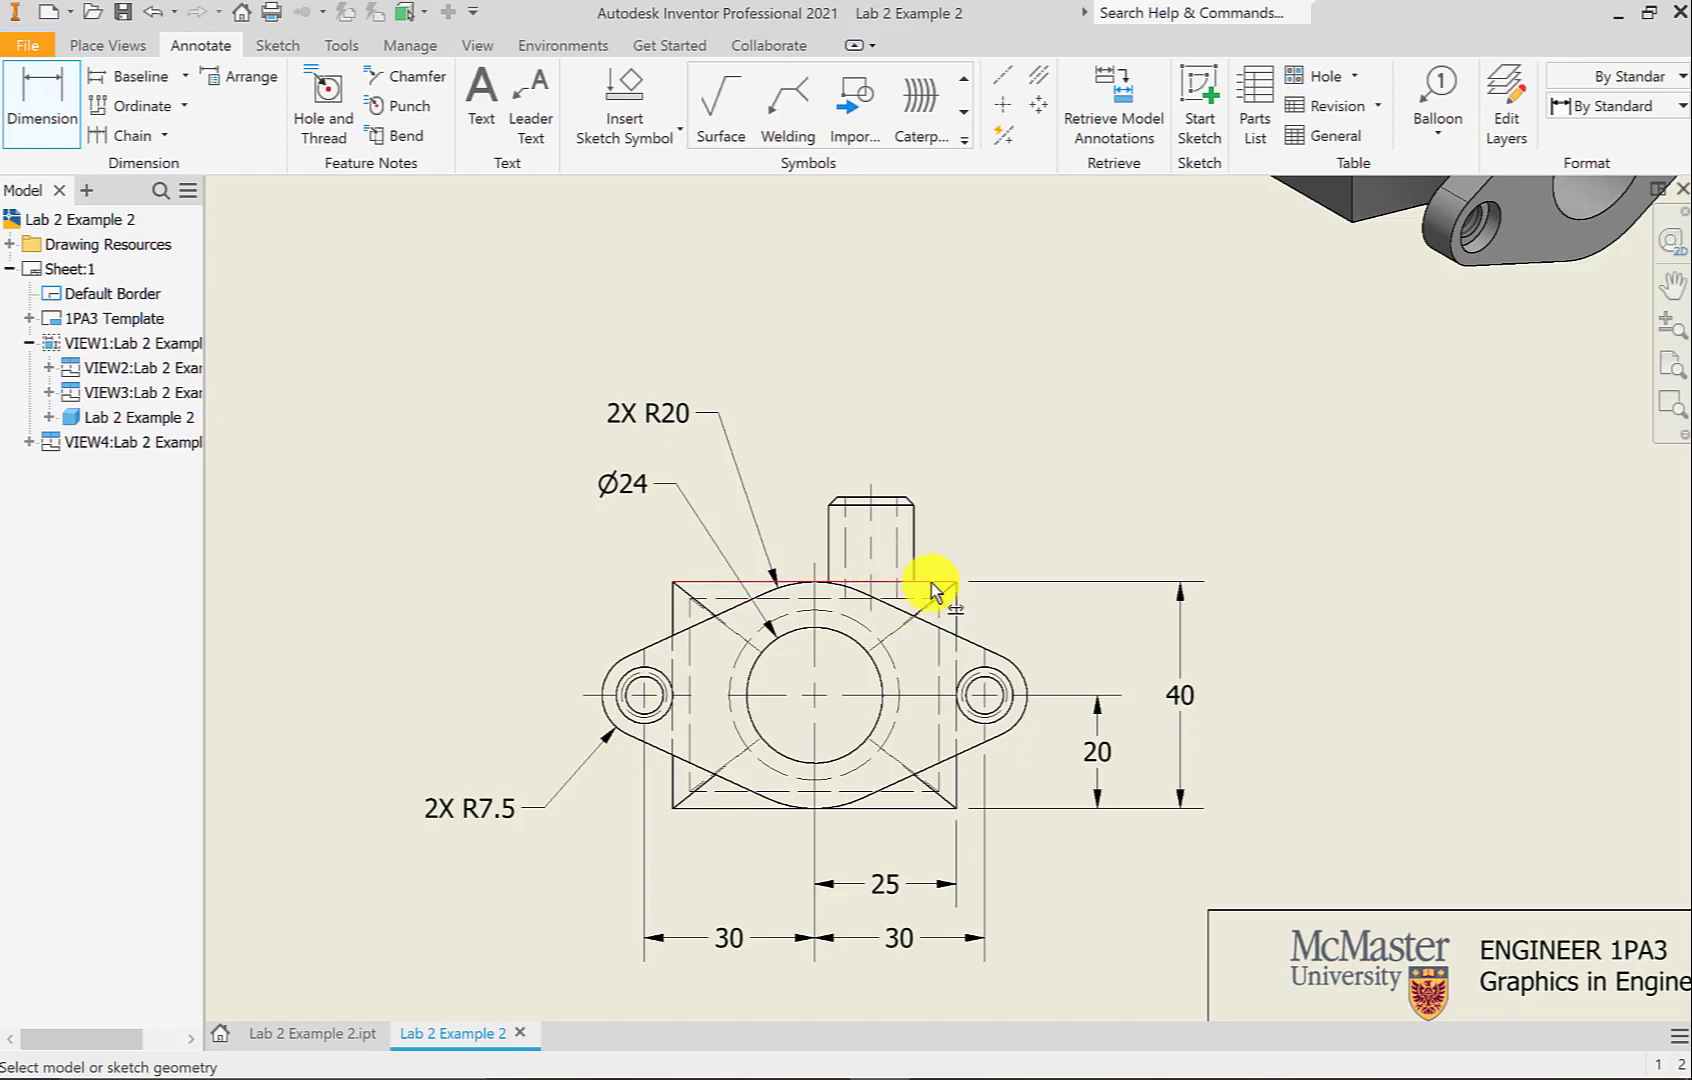
pyautogui.click(887, 497)
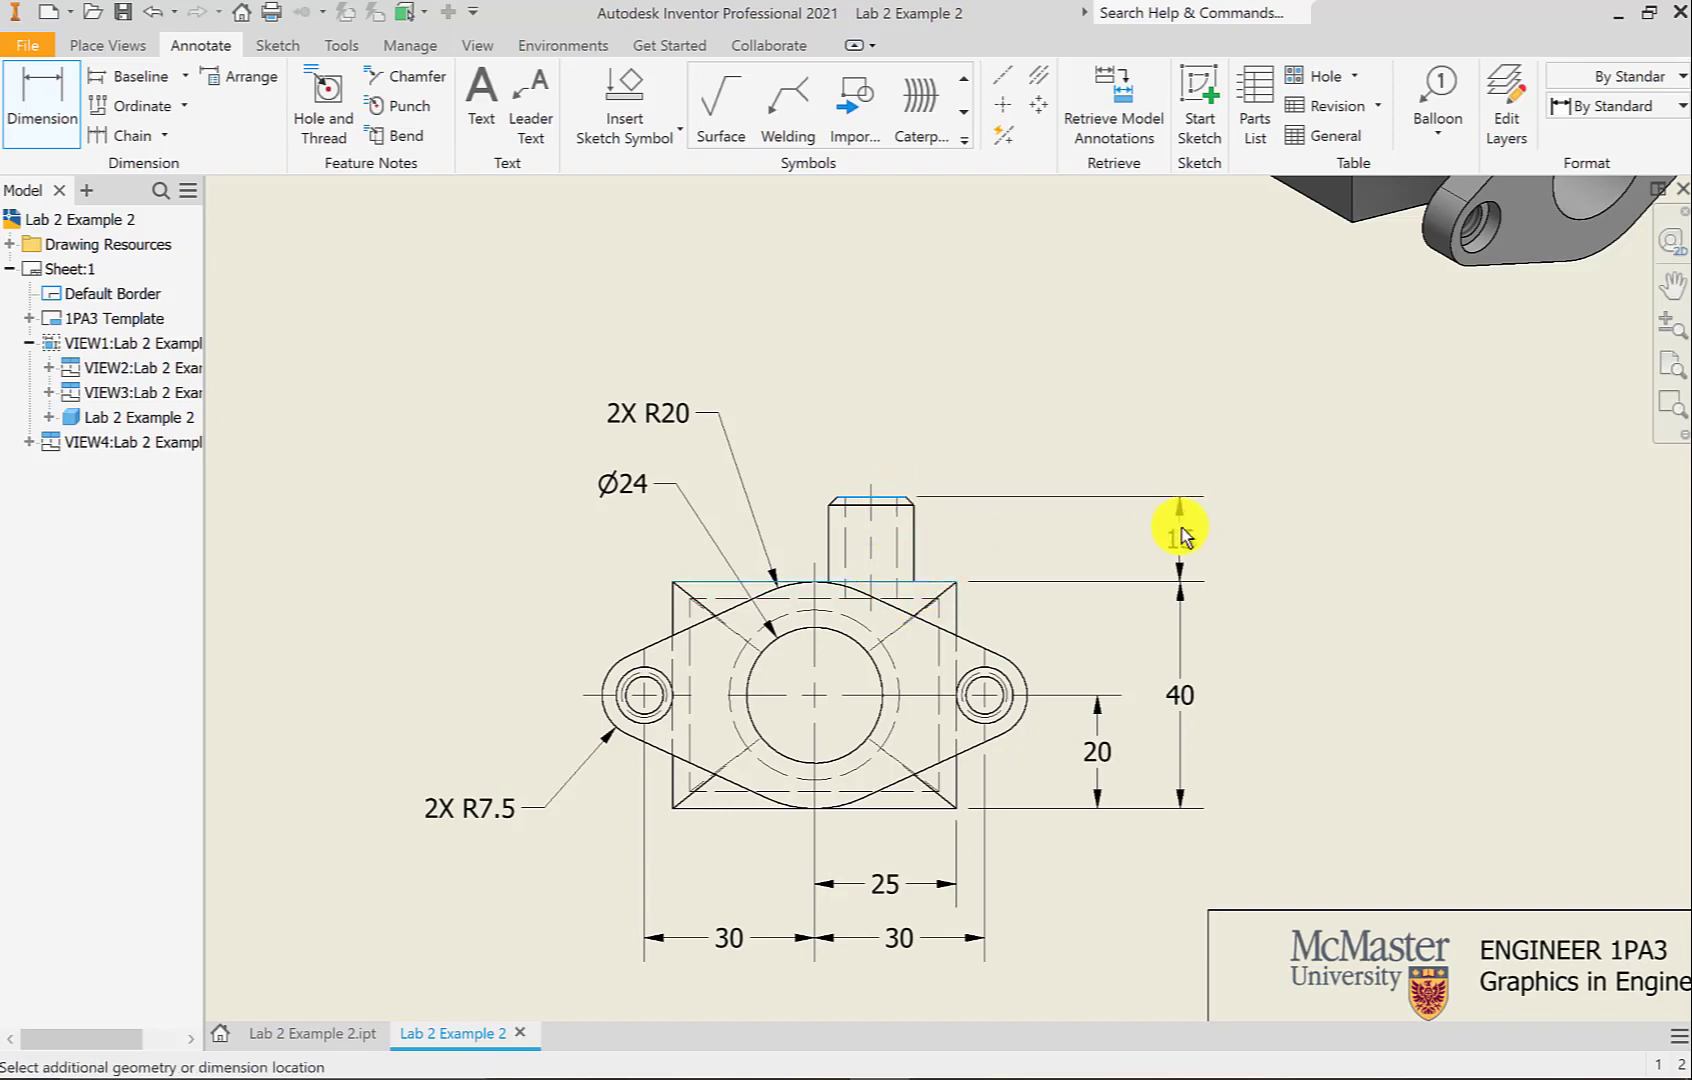
pyautogui.click(1180, 527)
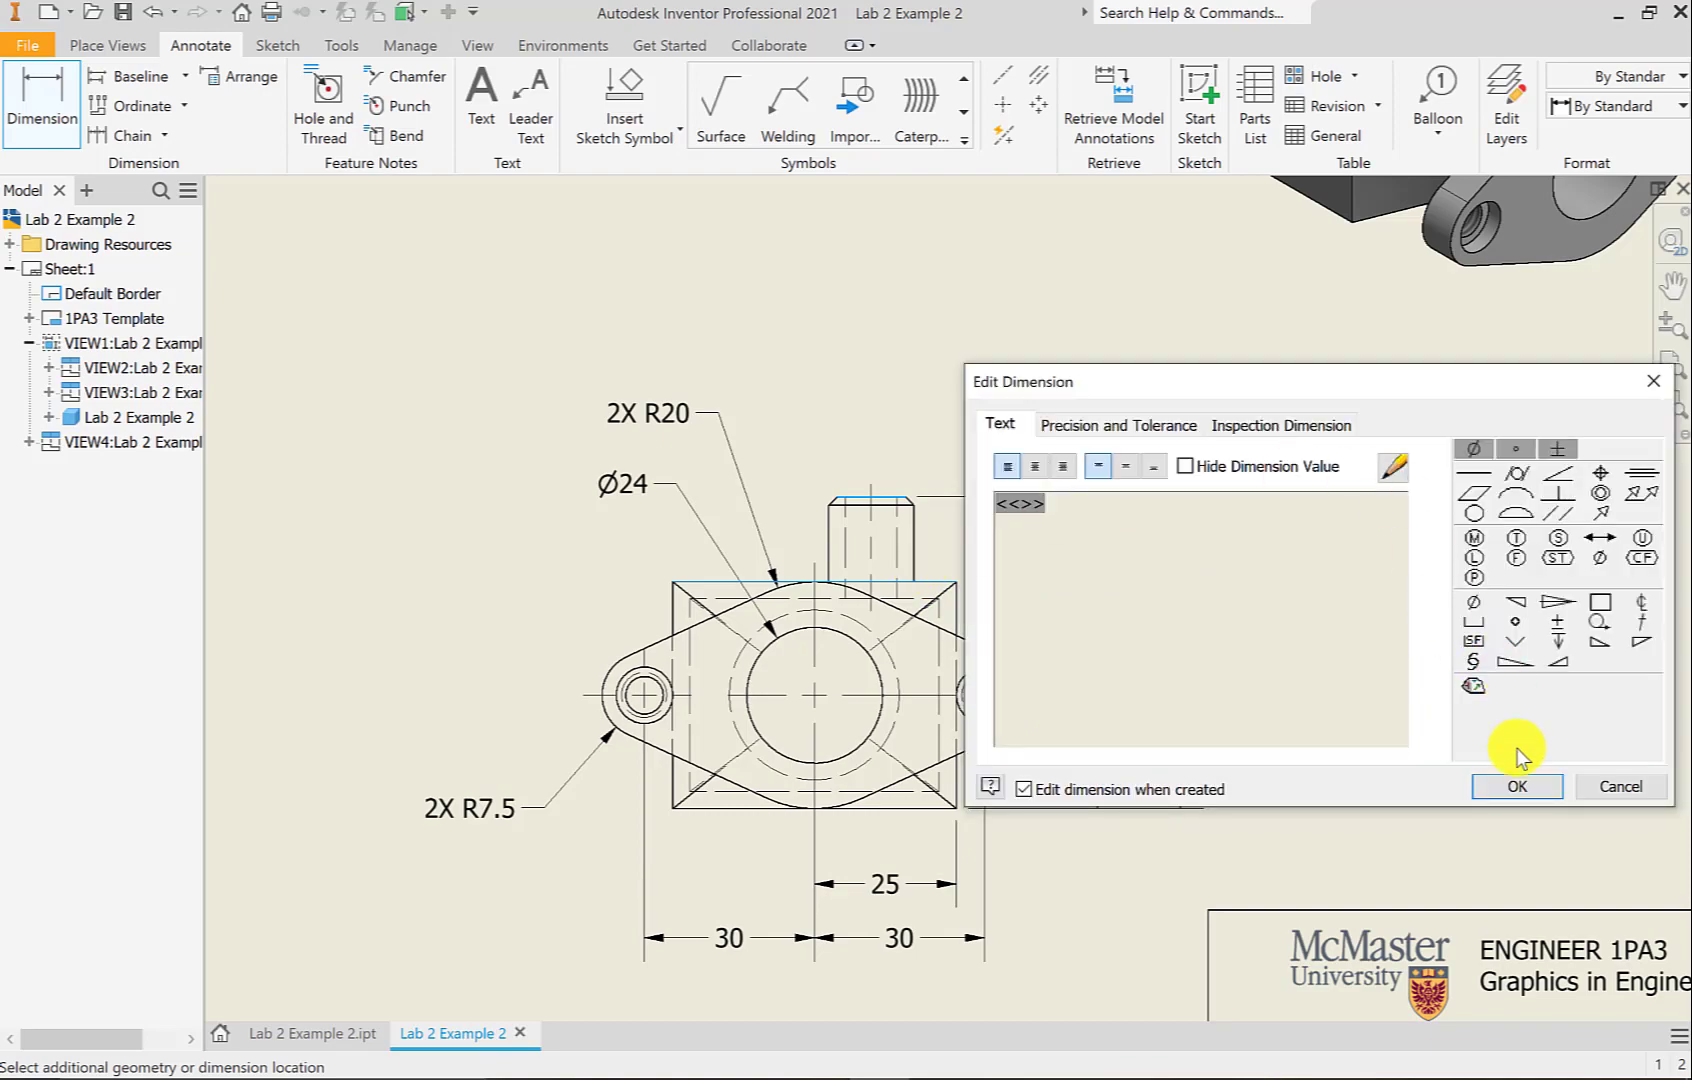
pyautogui.click(1517, 786)
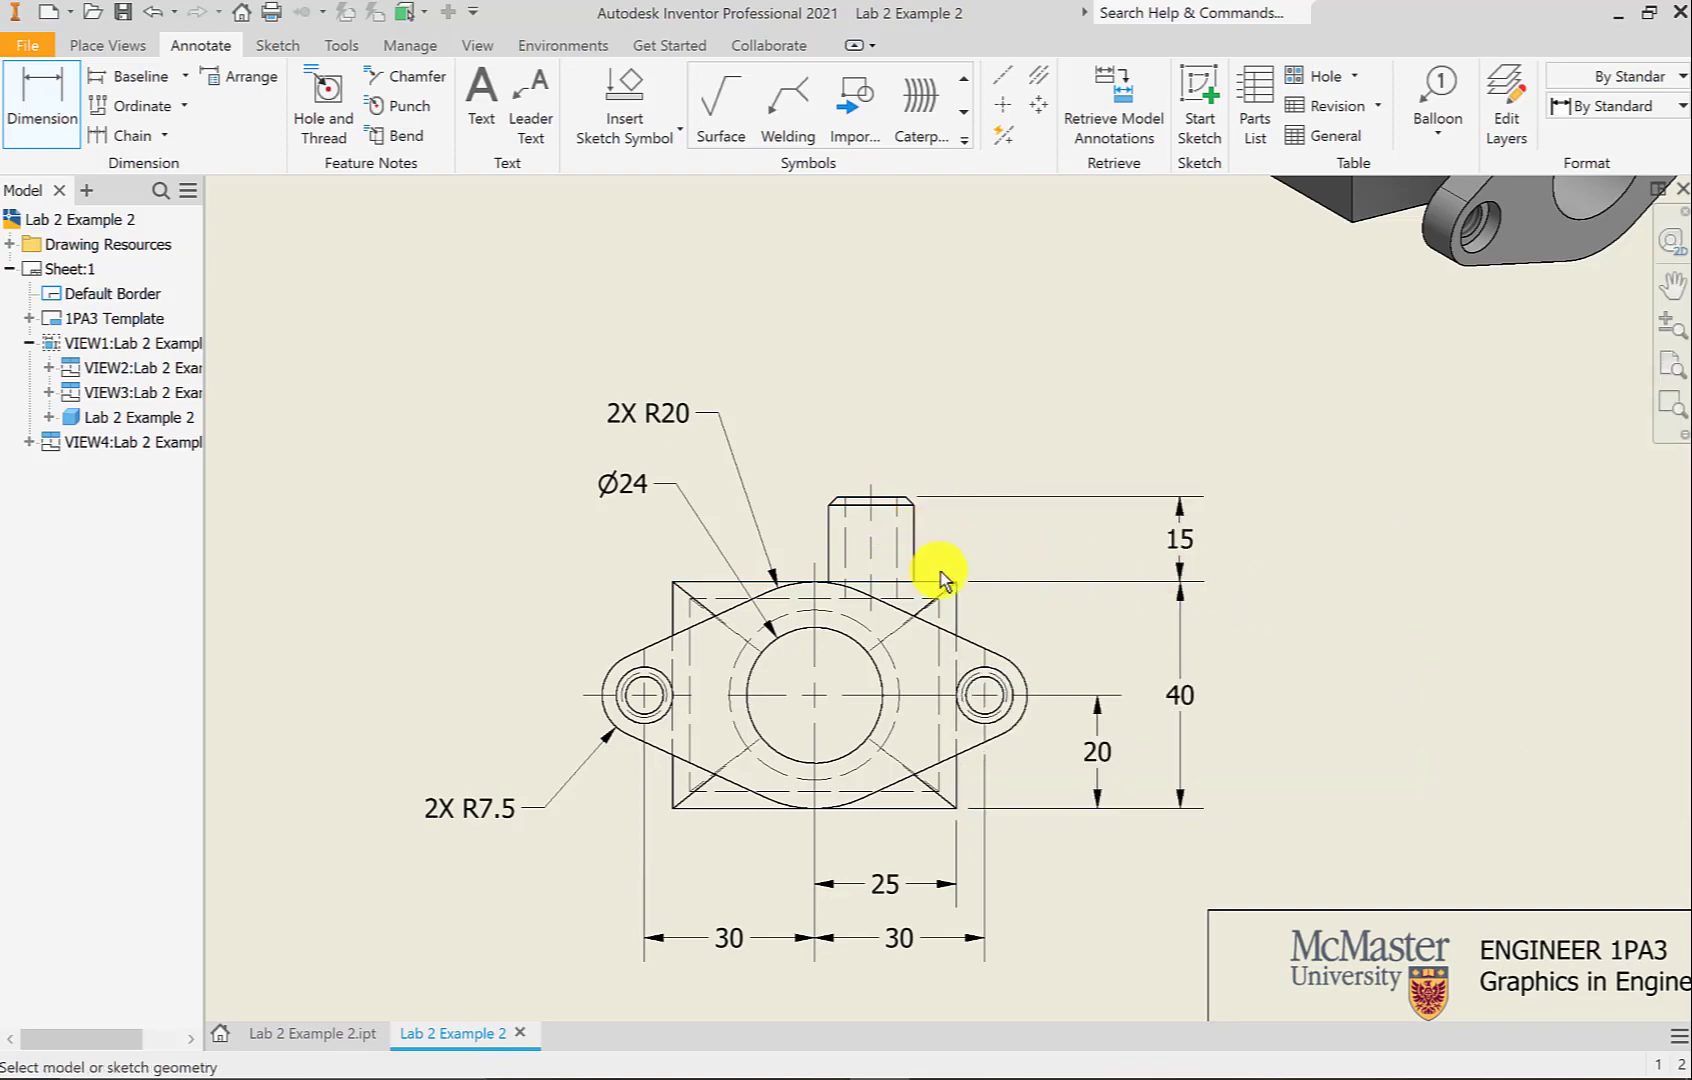
# Dimension the boss centreline 15 from the body's right side
pyautogui.click(957, 605)
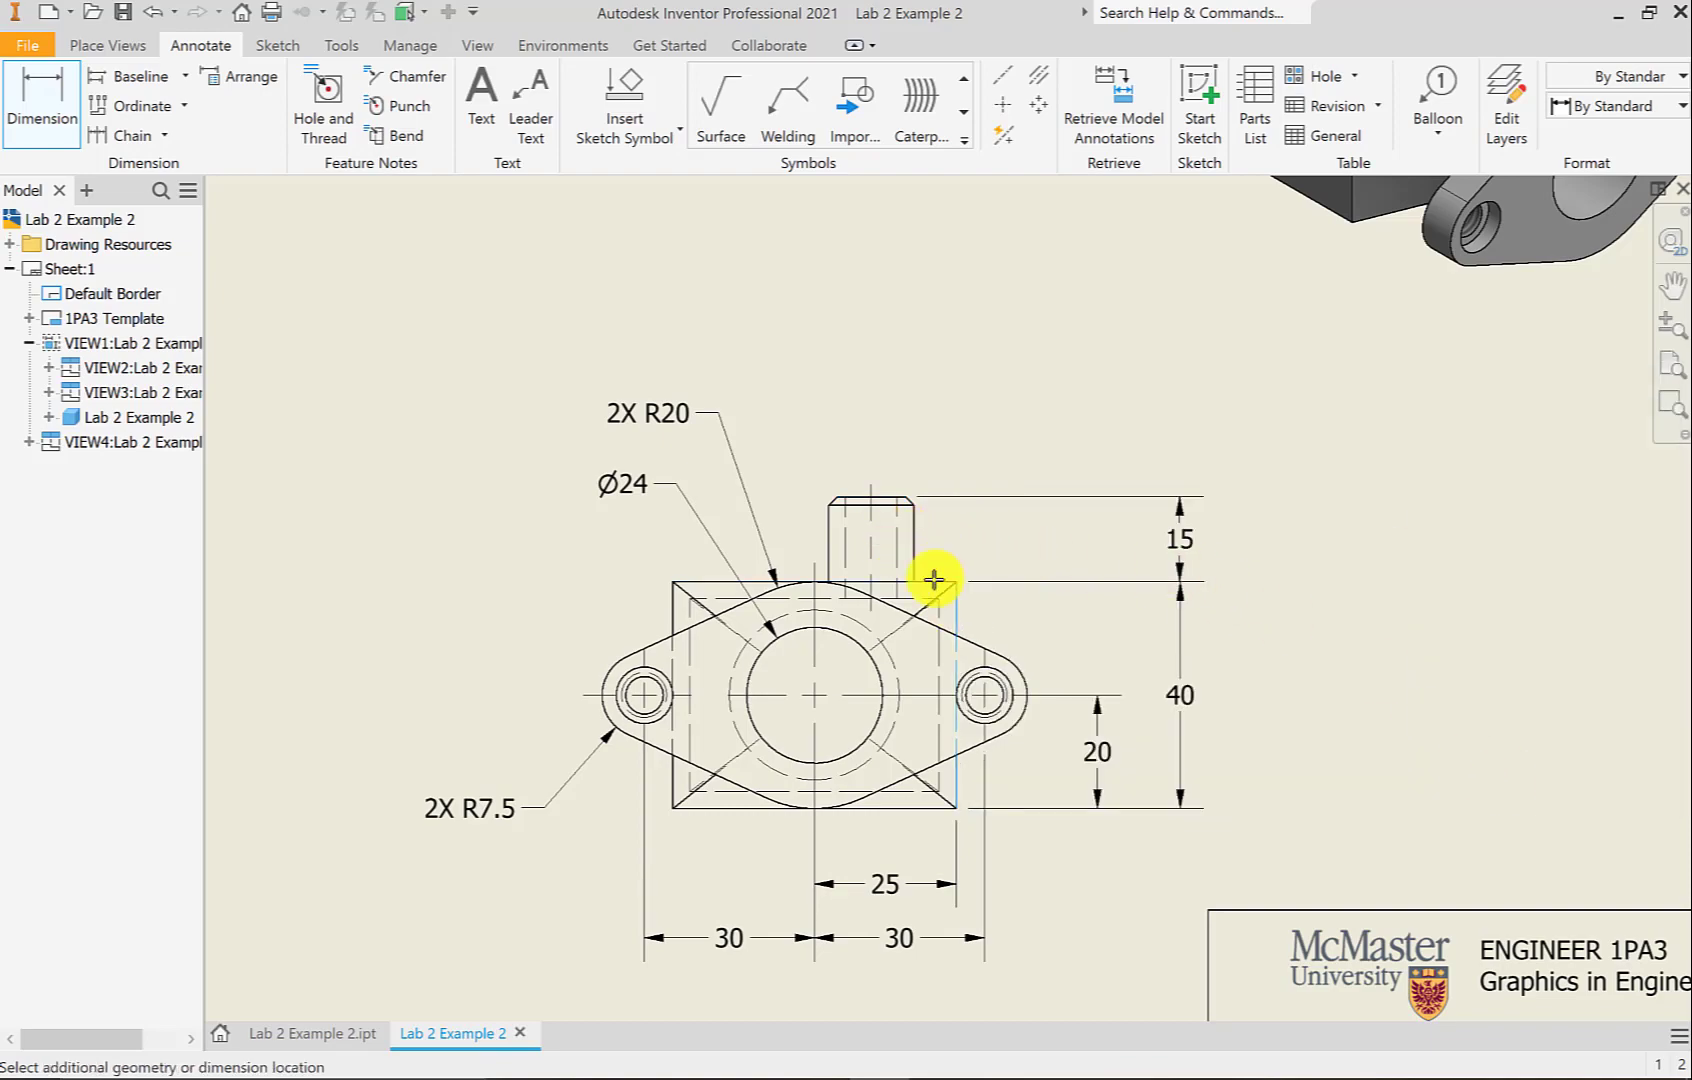
pyautogui.click(876, 550)
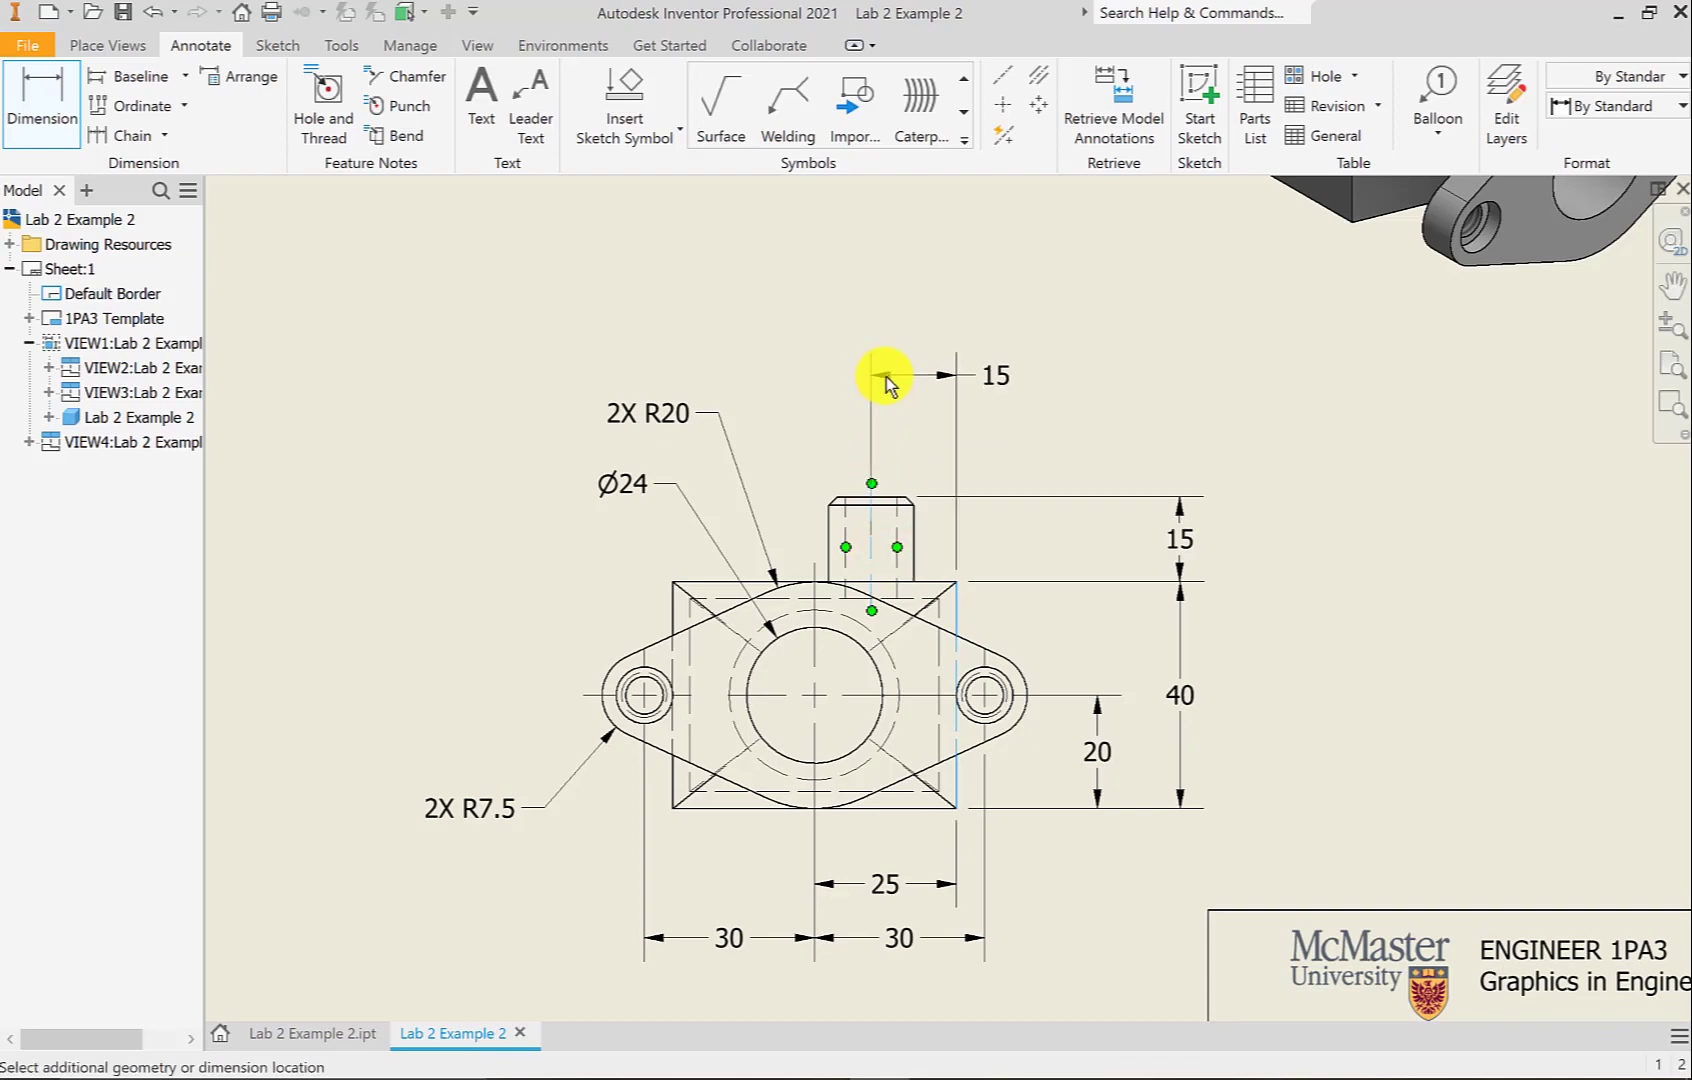
pyautogui.click(886, 375)
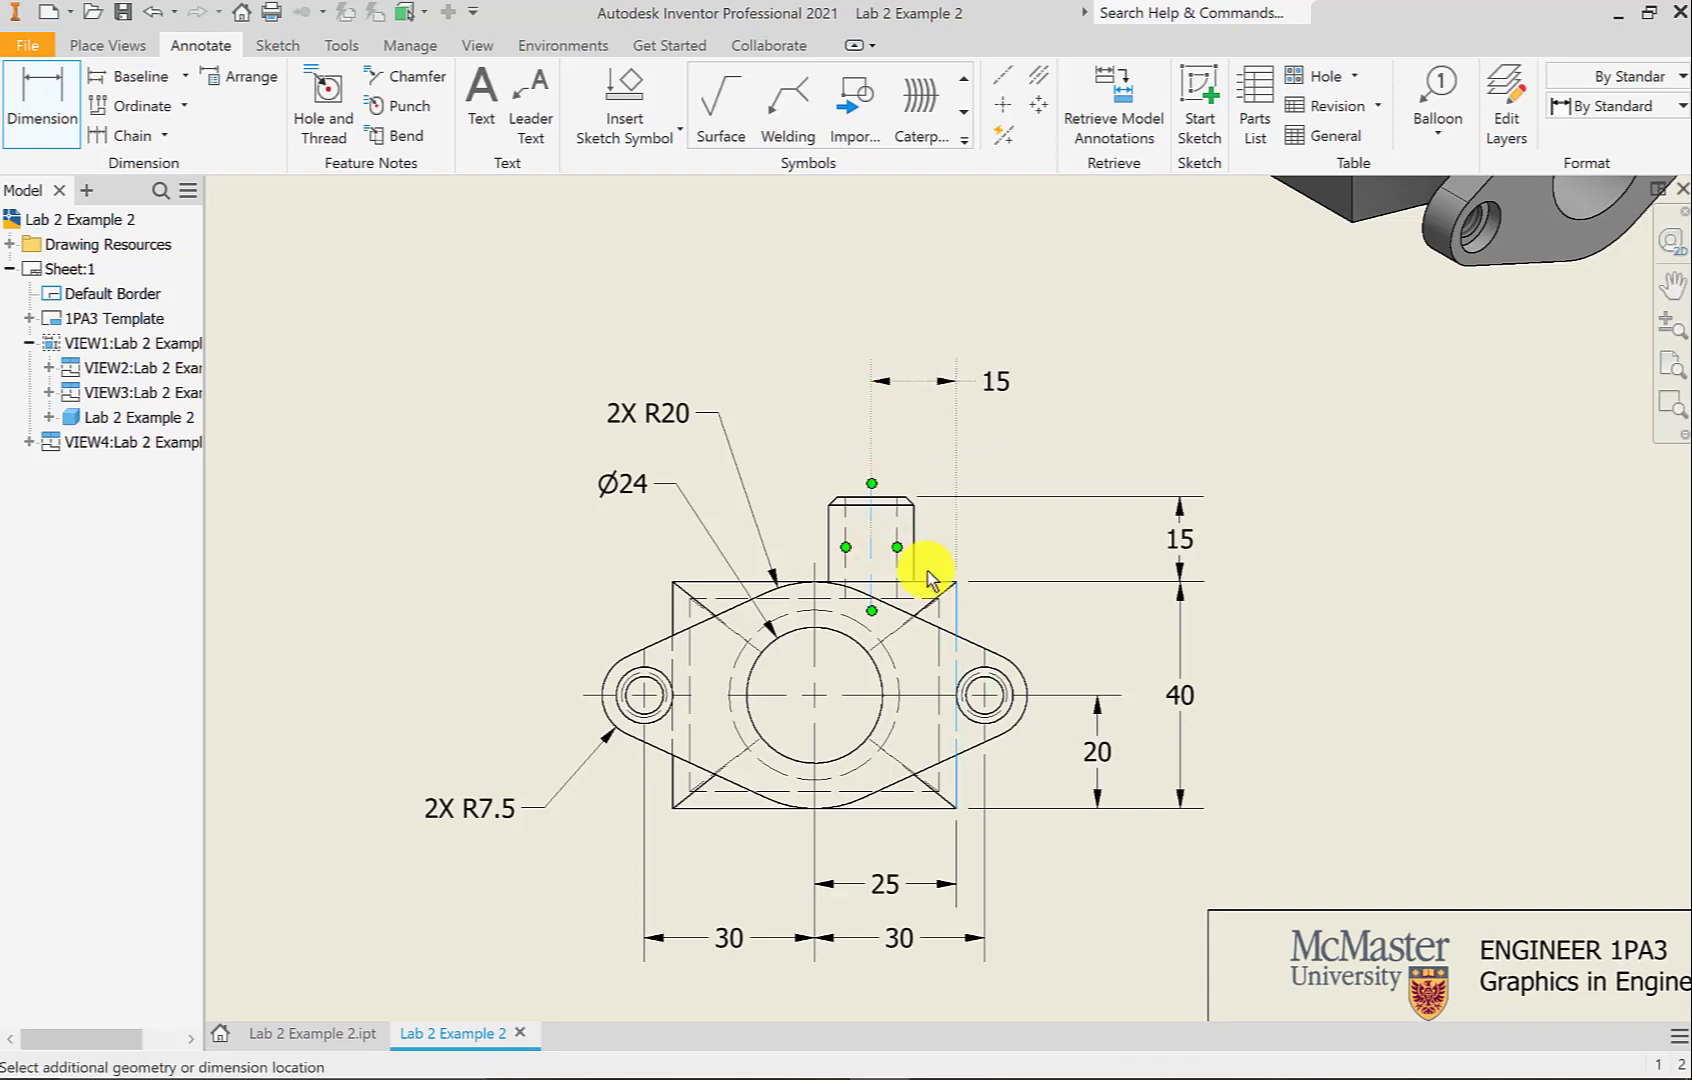
pyautogui.click(1515, 786)
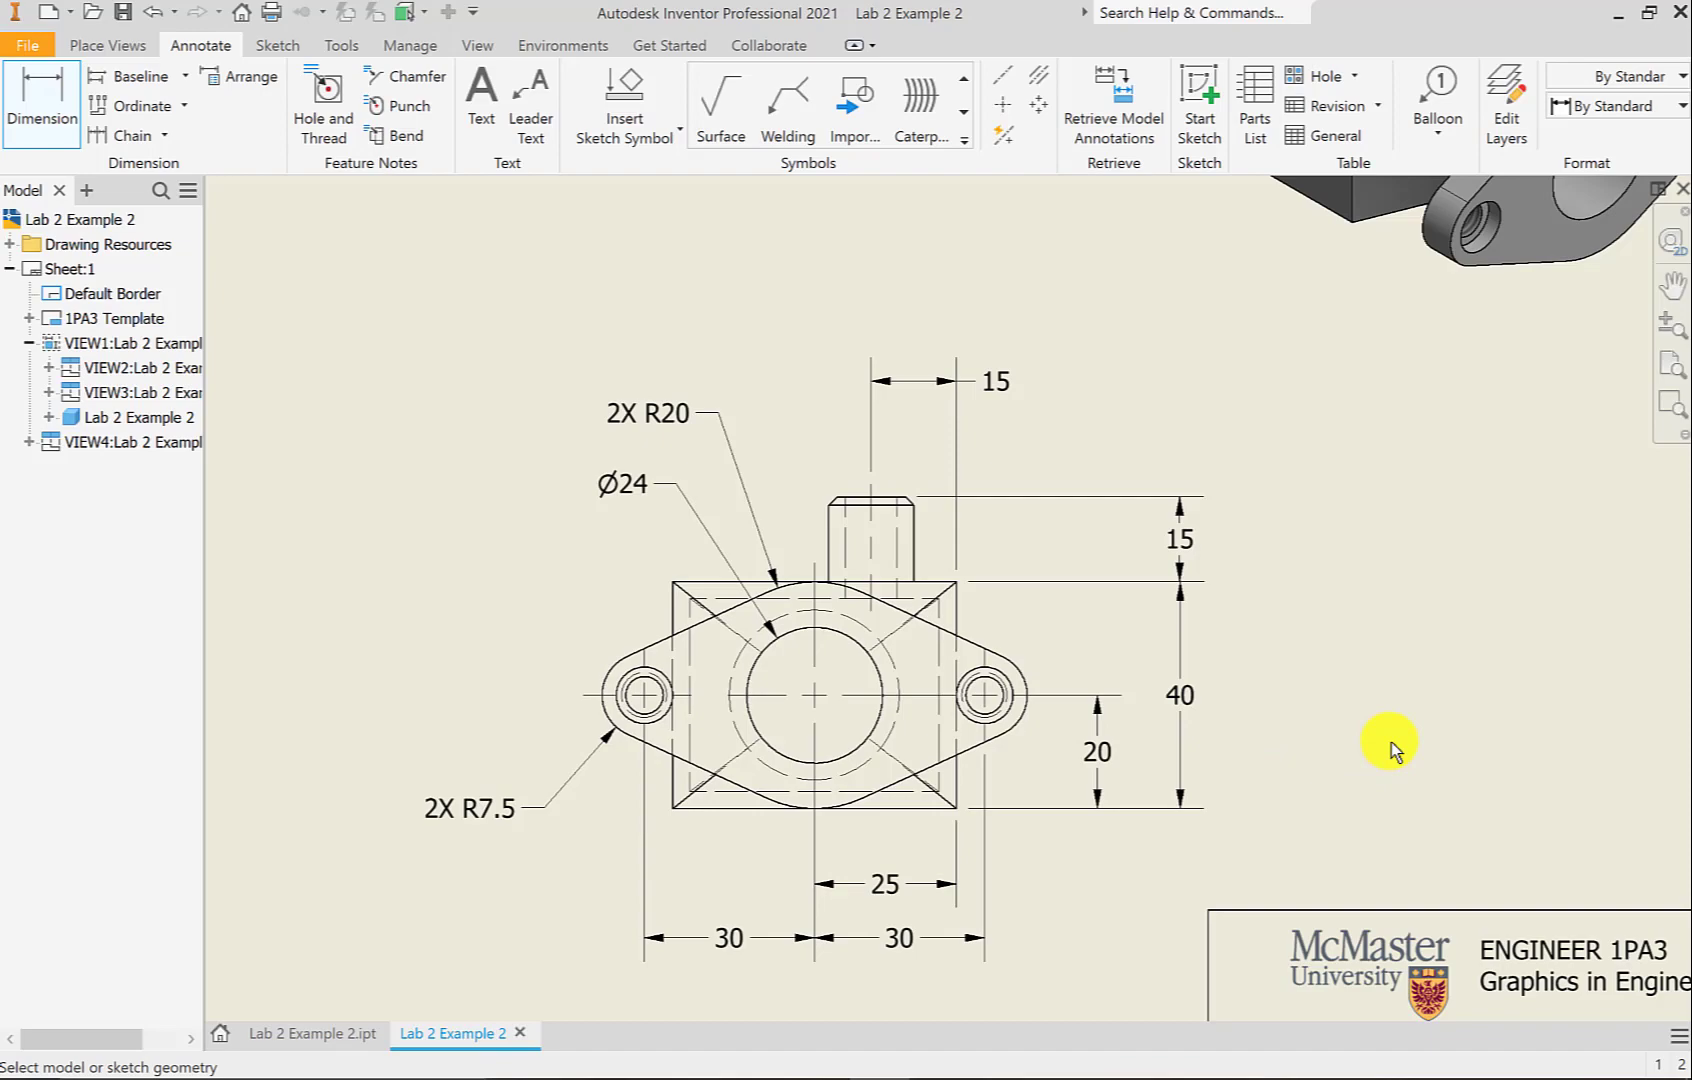
# Zoom to the top view's right flange and place a Ø30 diameter across its neck
pyautogui.scroll(-2, 1391, 742)
pyautogui.scroll(-2, 1391, 742)
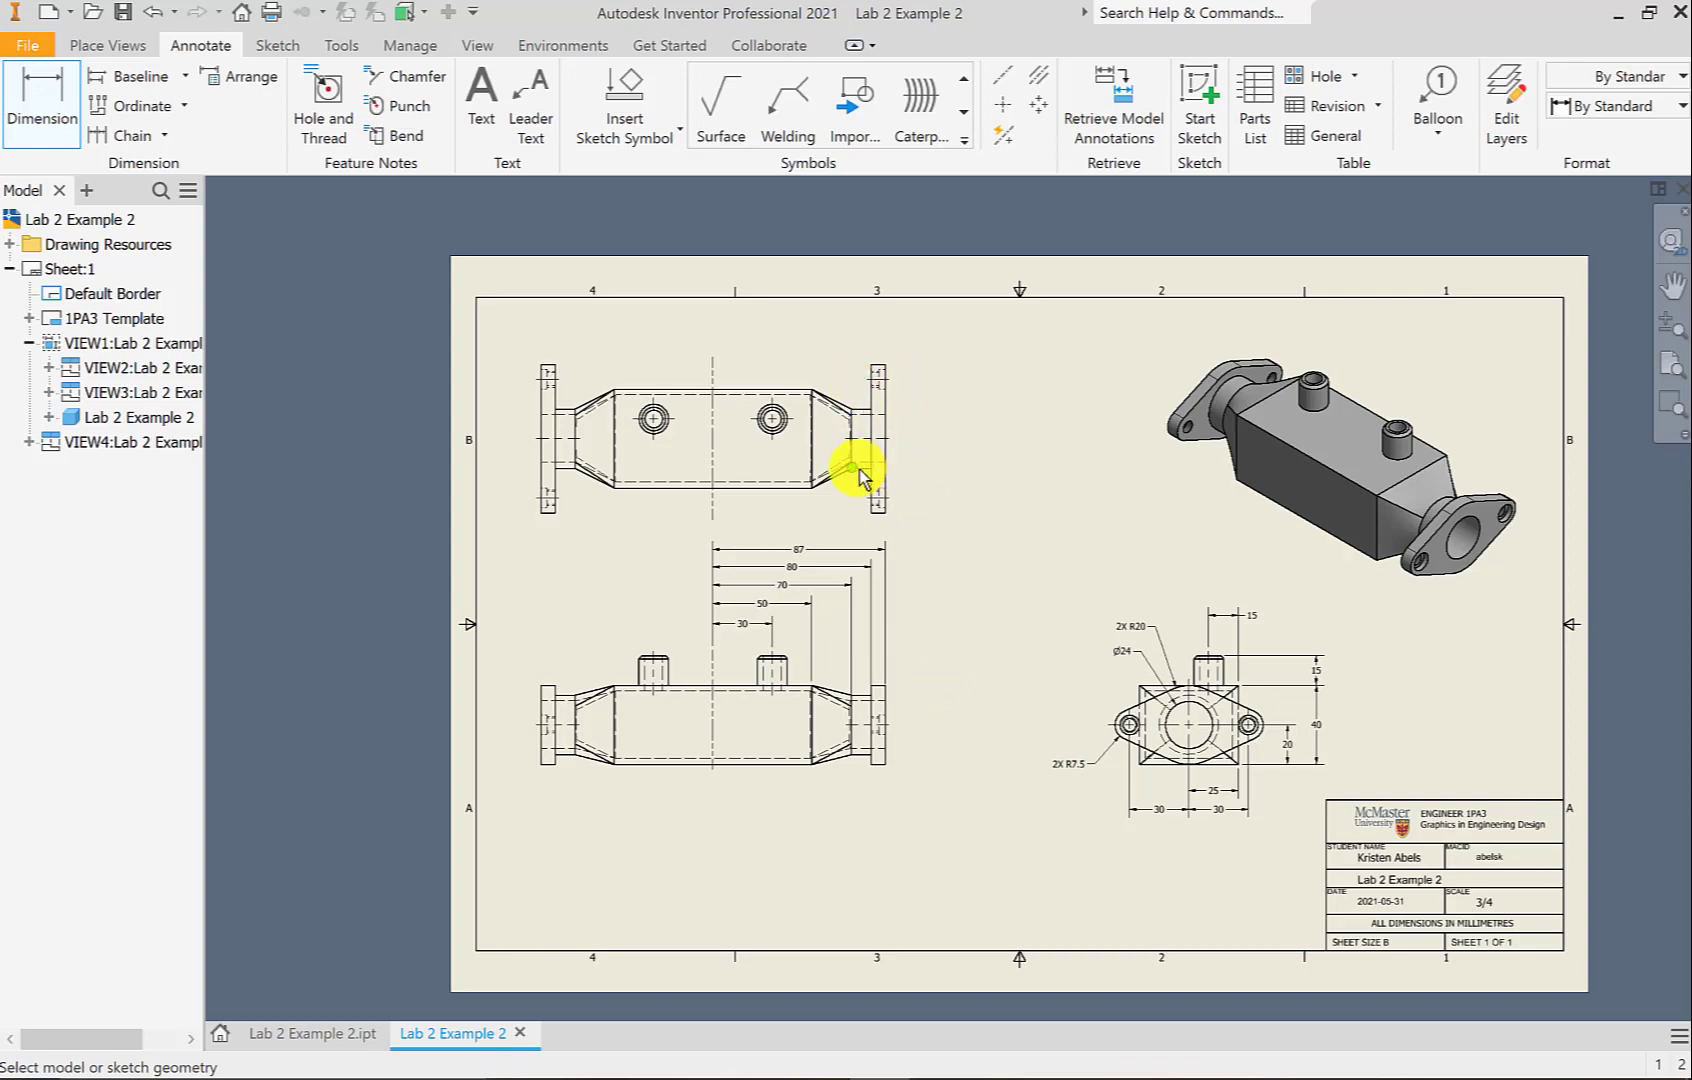
pyautogui.scroll(1, 801, 695)
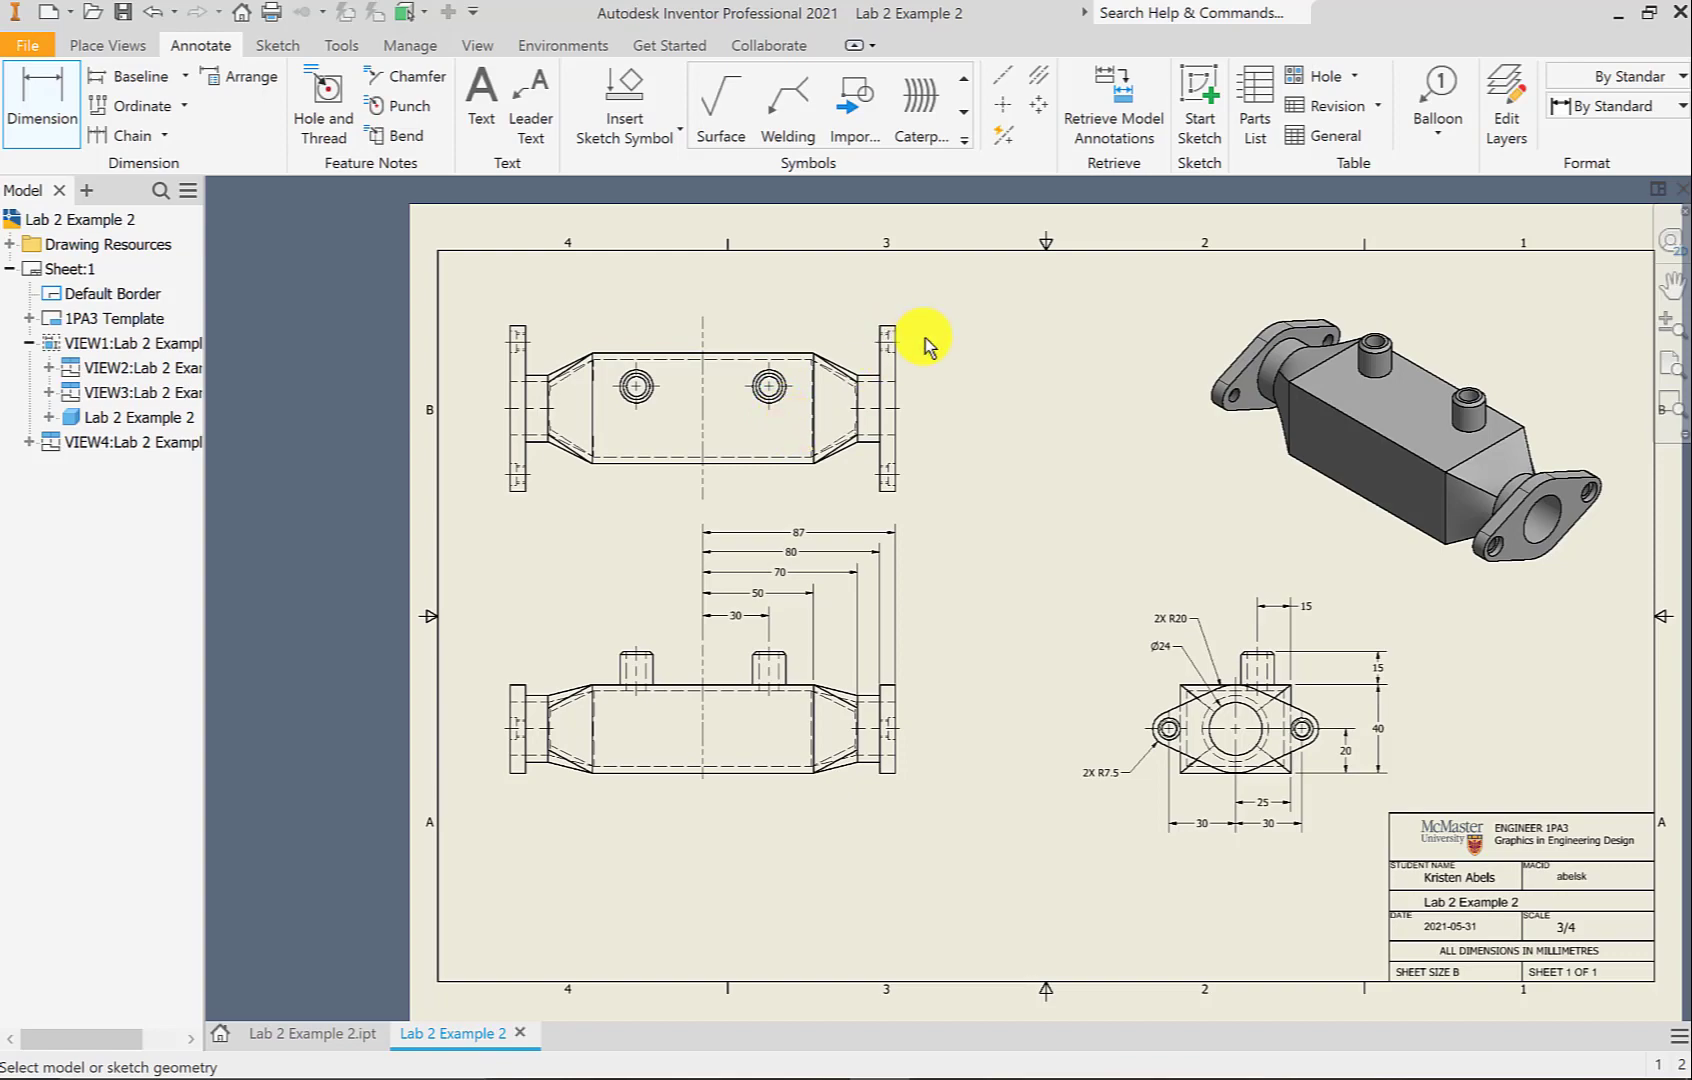
pyautogui.scroll(-3, 888, 362)
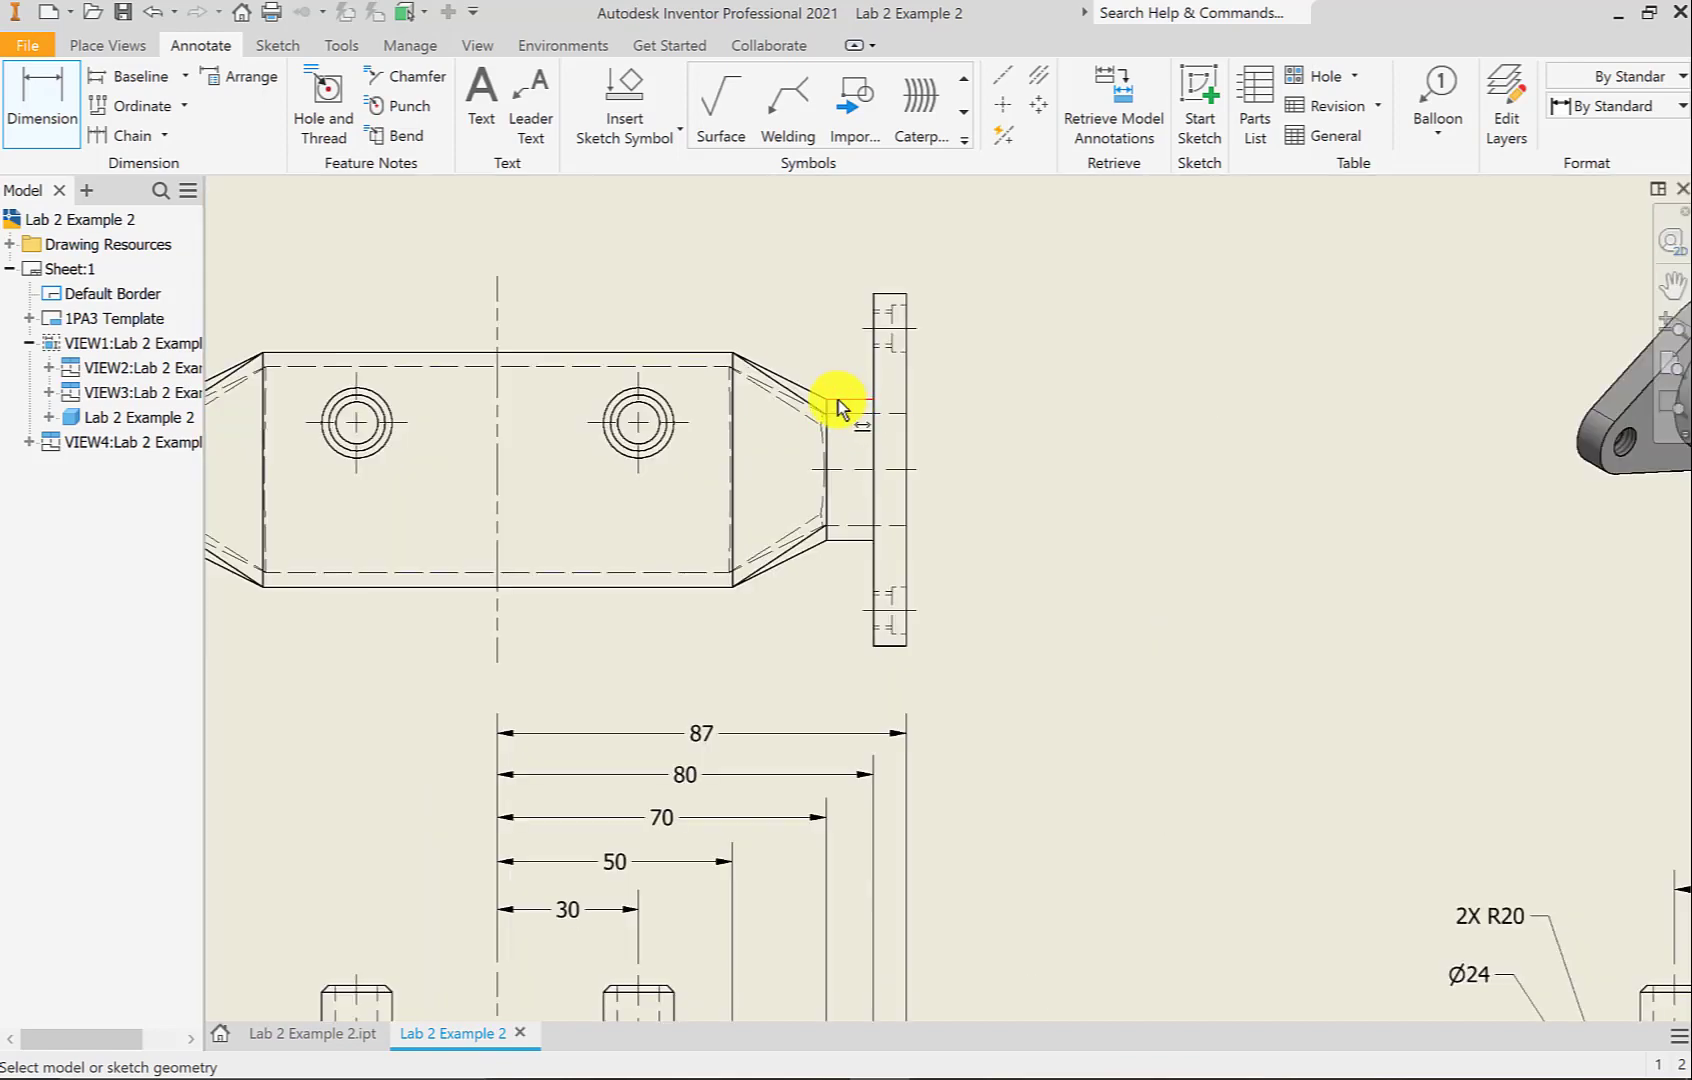
pyautogui.click(842, 401)
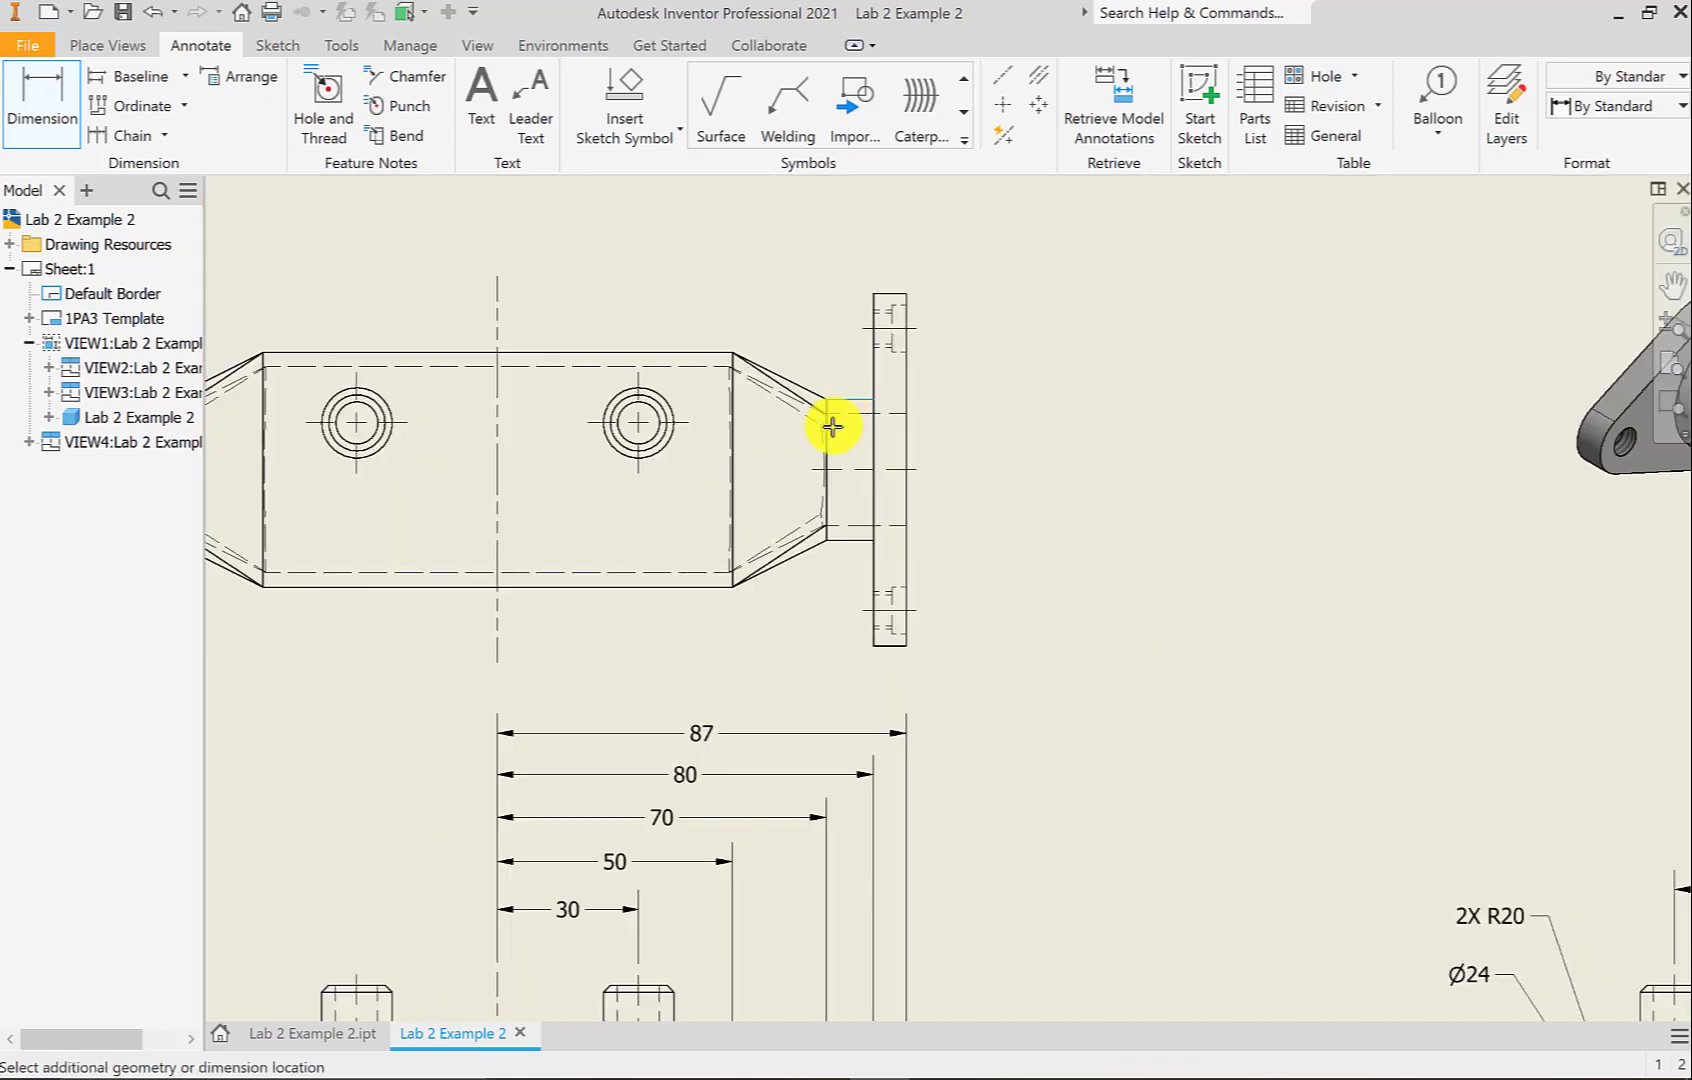
pyautogui.click(840, 540)
pyautogui.click(1058, 506)
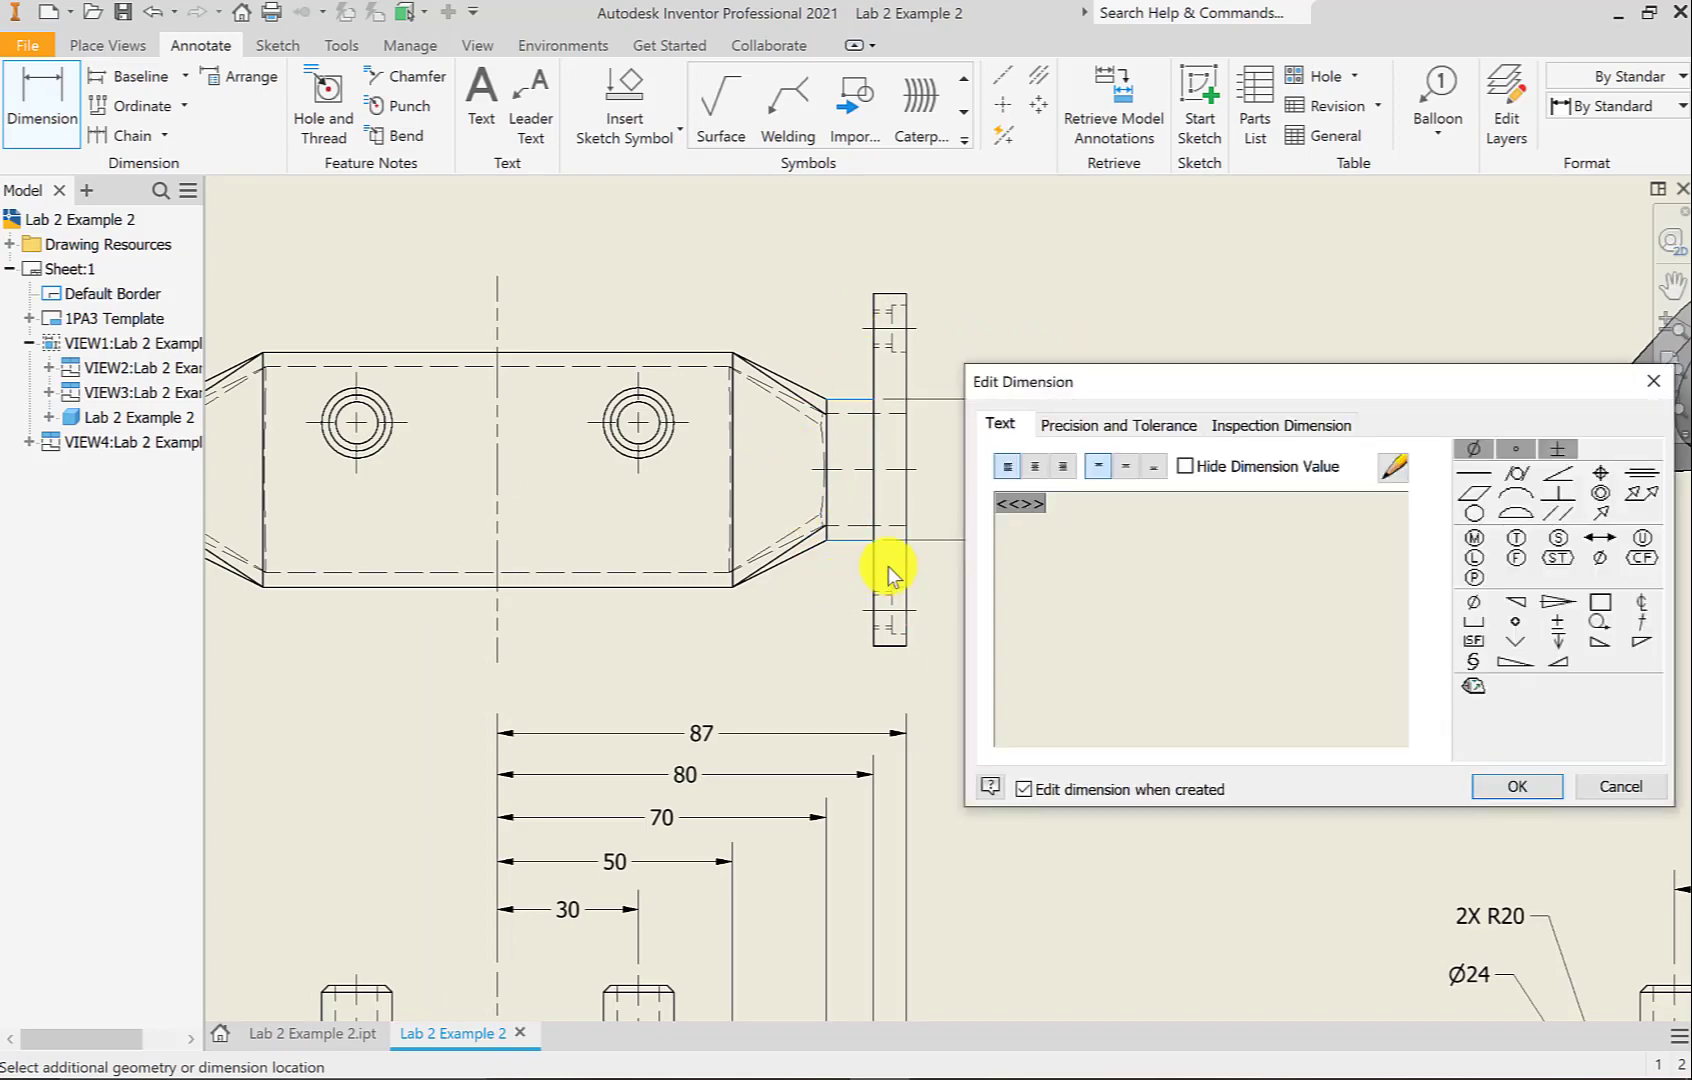
# Accept the Ø30 and label the right hole's outer circle Ø15
pyautogui.click(1520, 786)
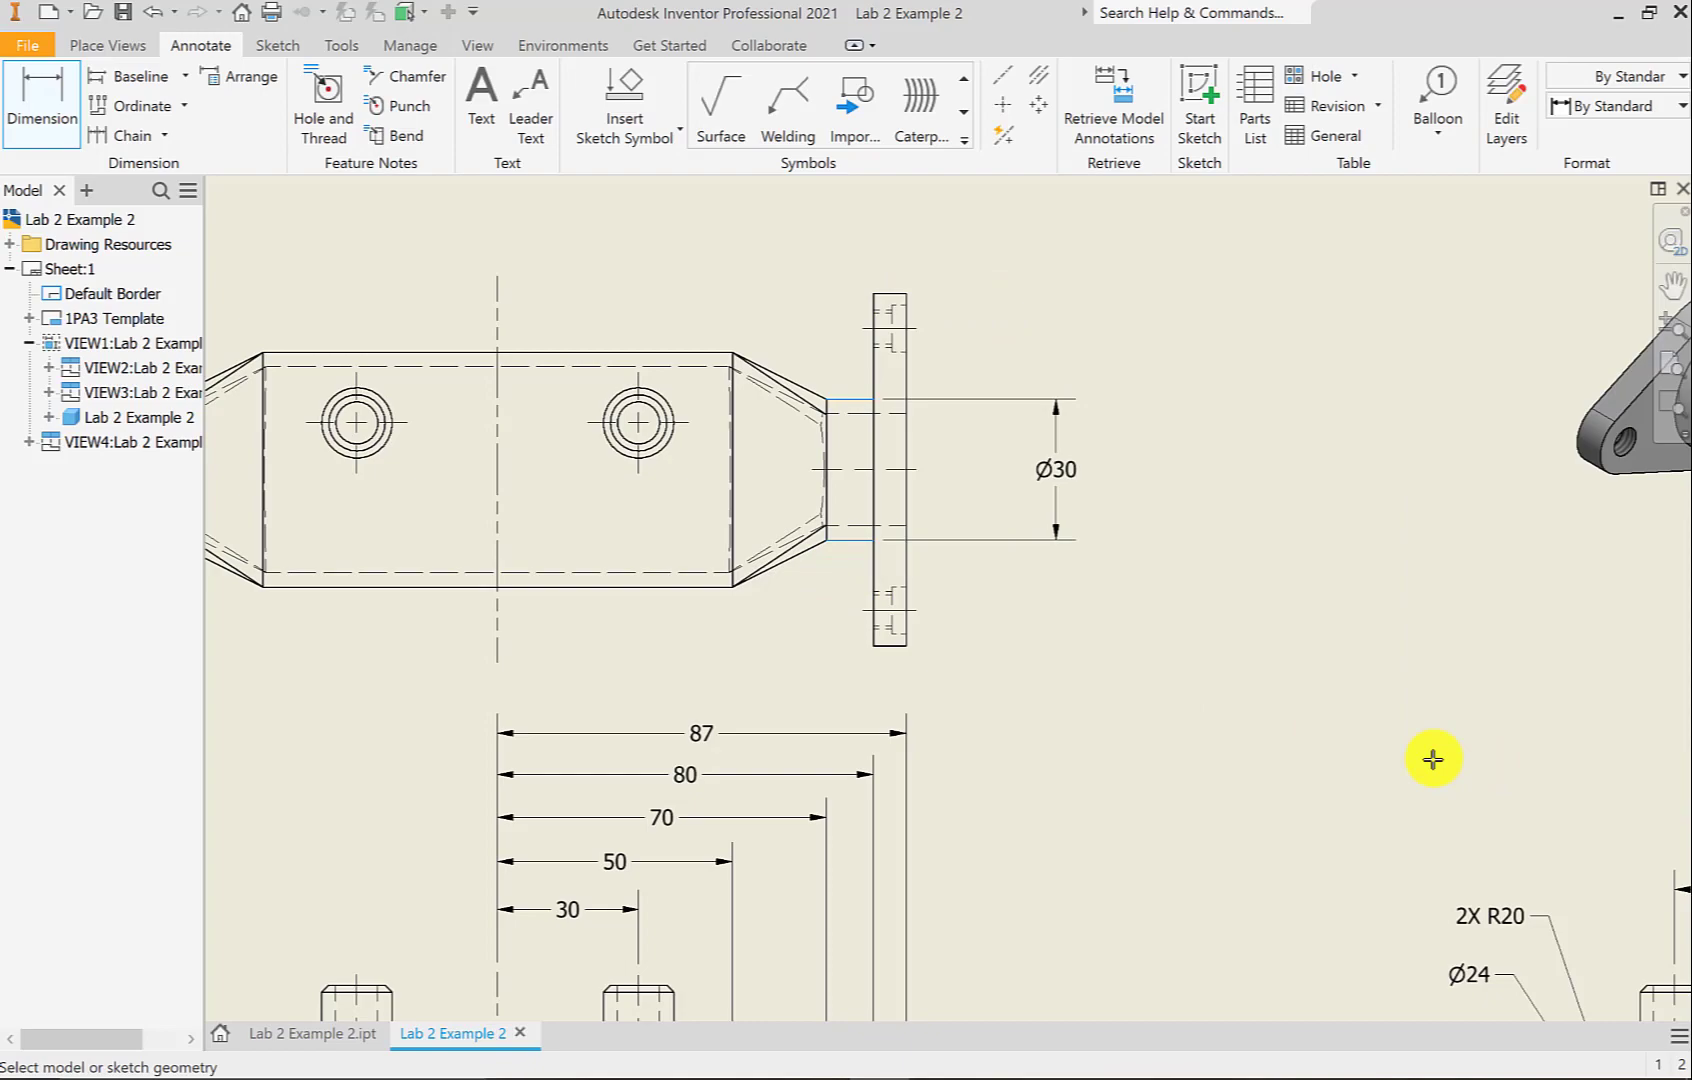
pyautogui.click(663, 400)
pyautogui.press('d')
pyautogui.click(660, 392)
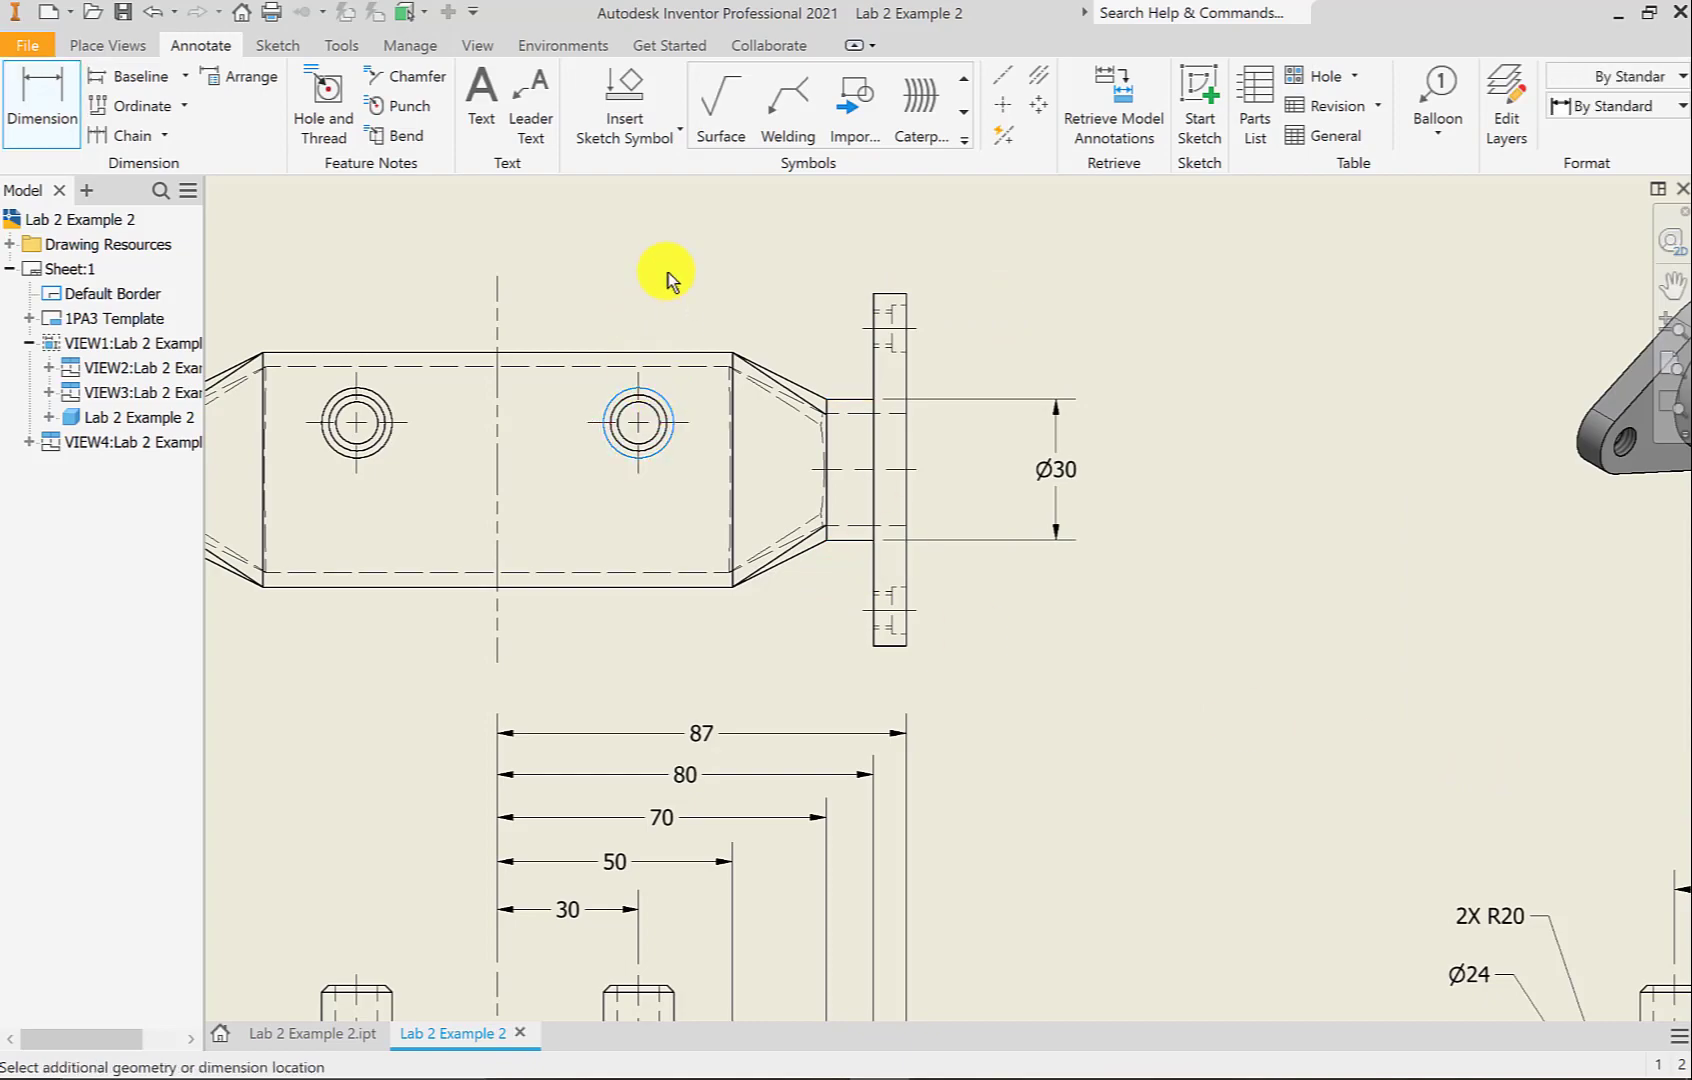
pyautogui.click(724, 240)
pyautogui.press('Return')
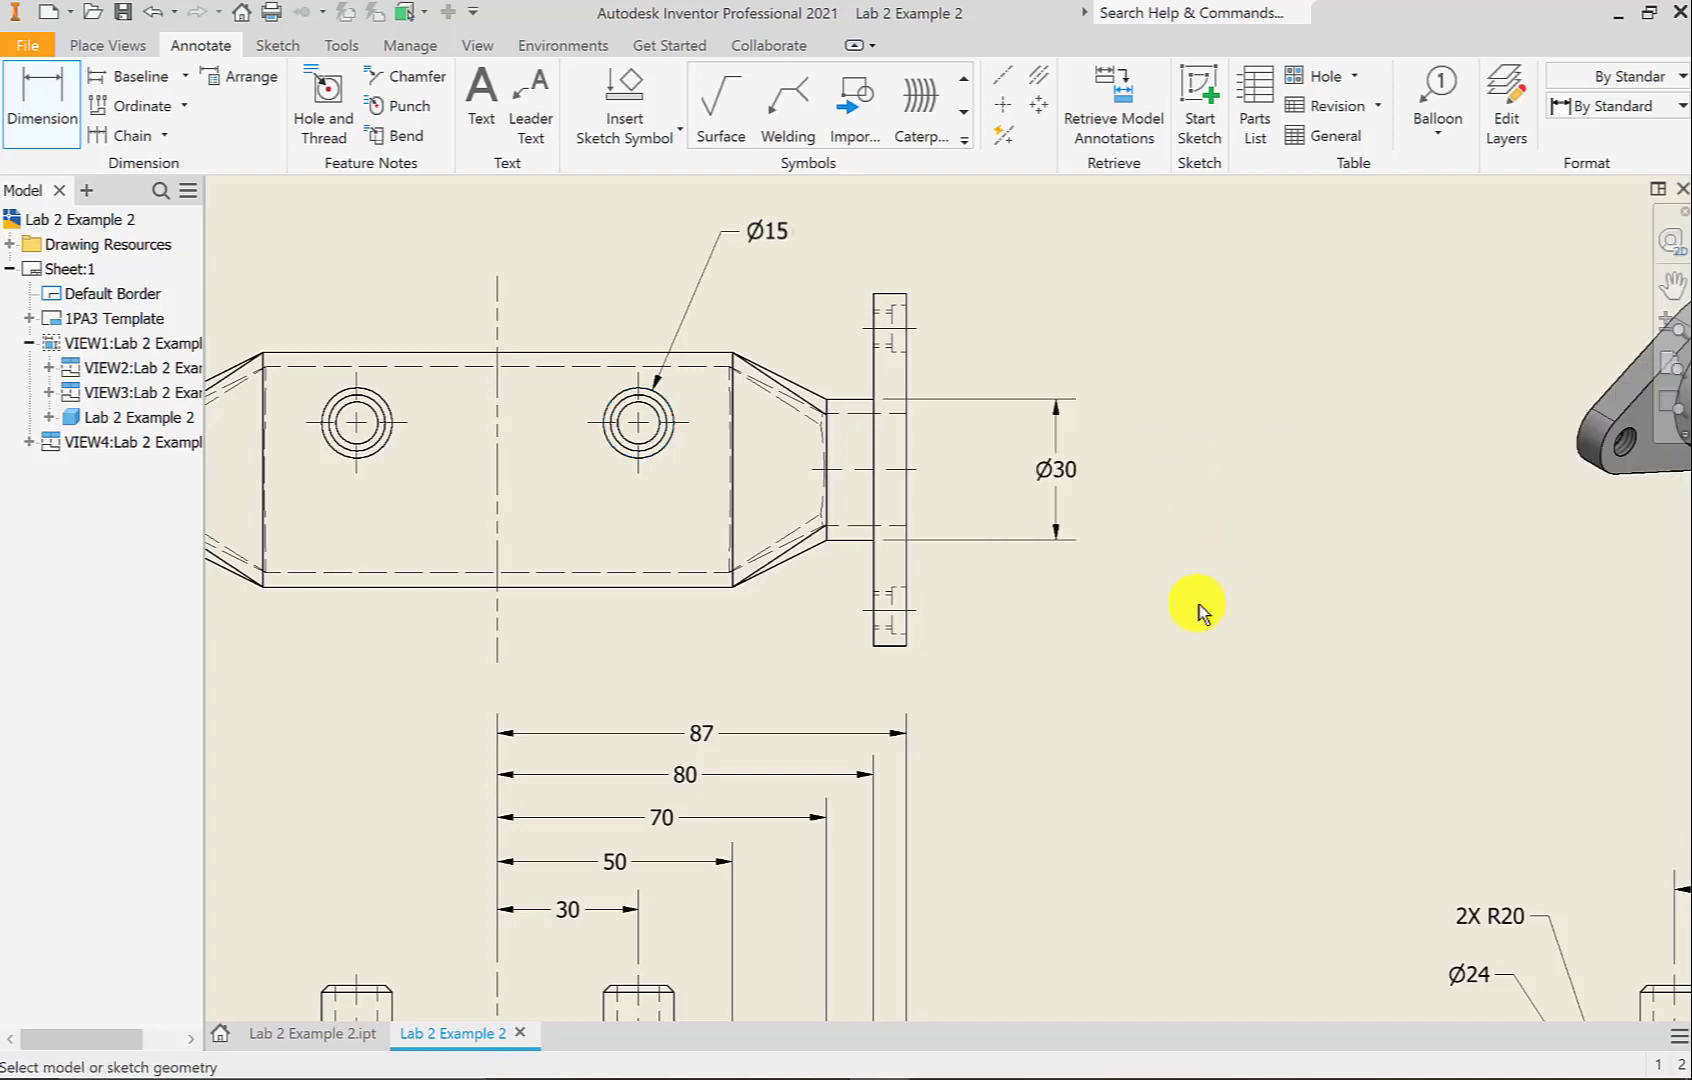
# Dimension the body's overall width as 50 in the top view
pyautogui.click(585, 588)
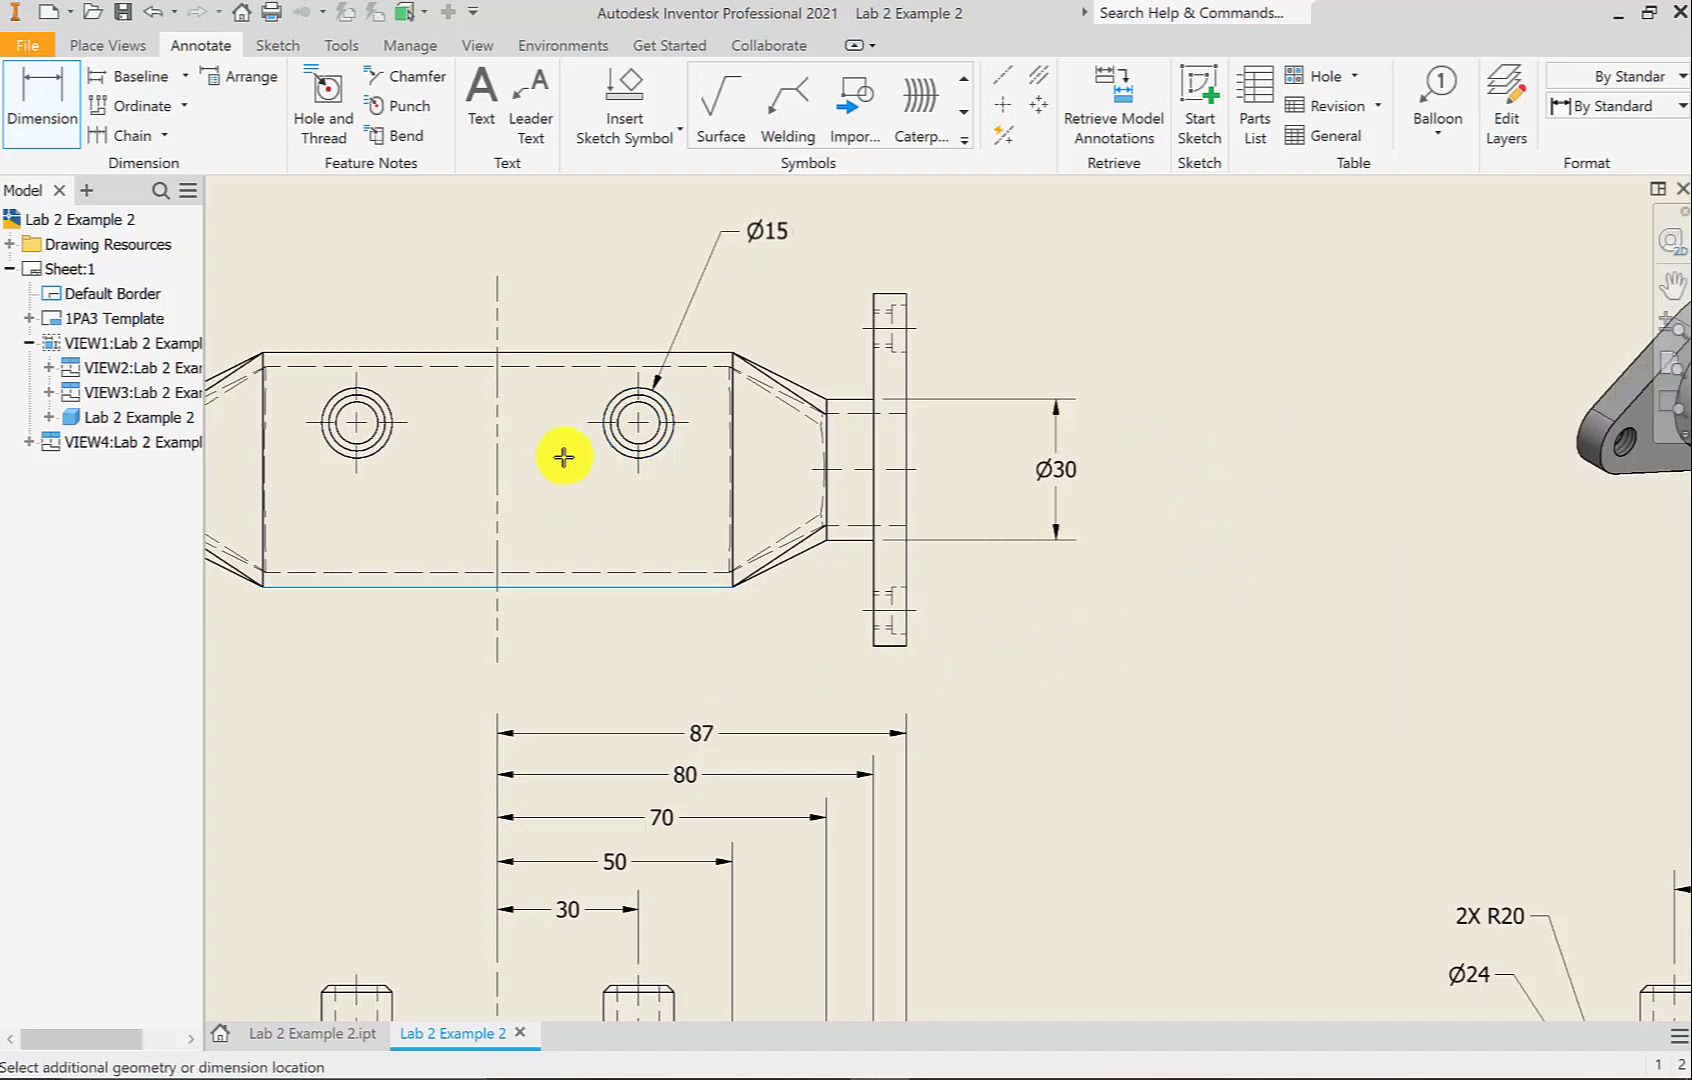
pyautogui.click(580, 353)
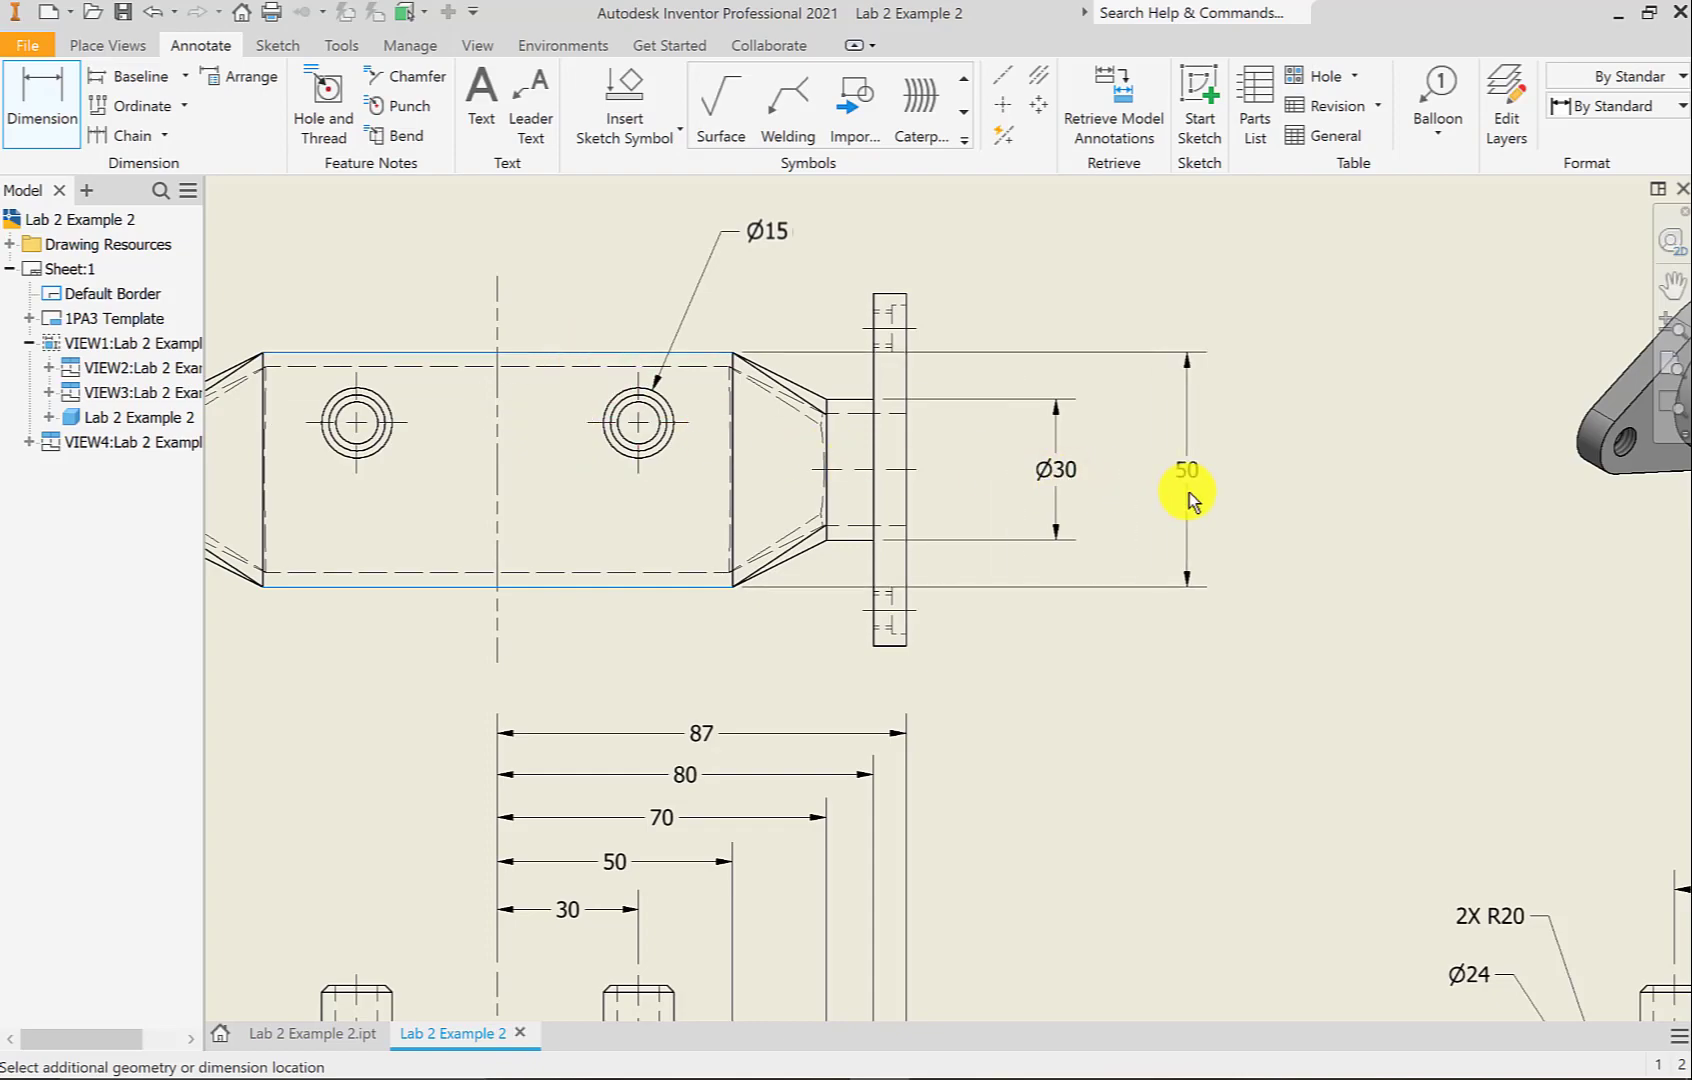
pyautogui.click(1128, 528)
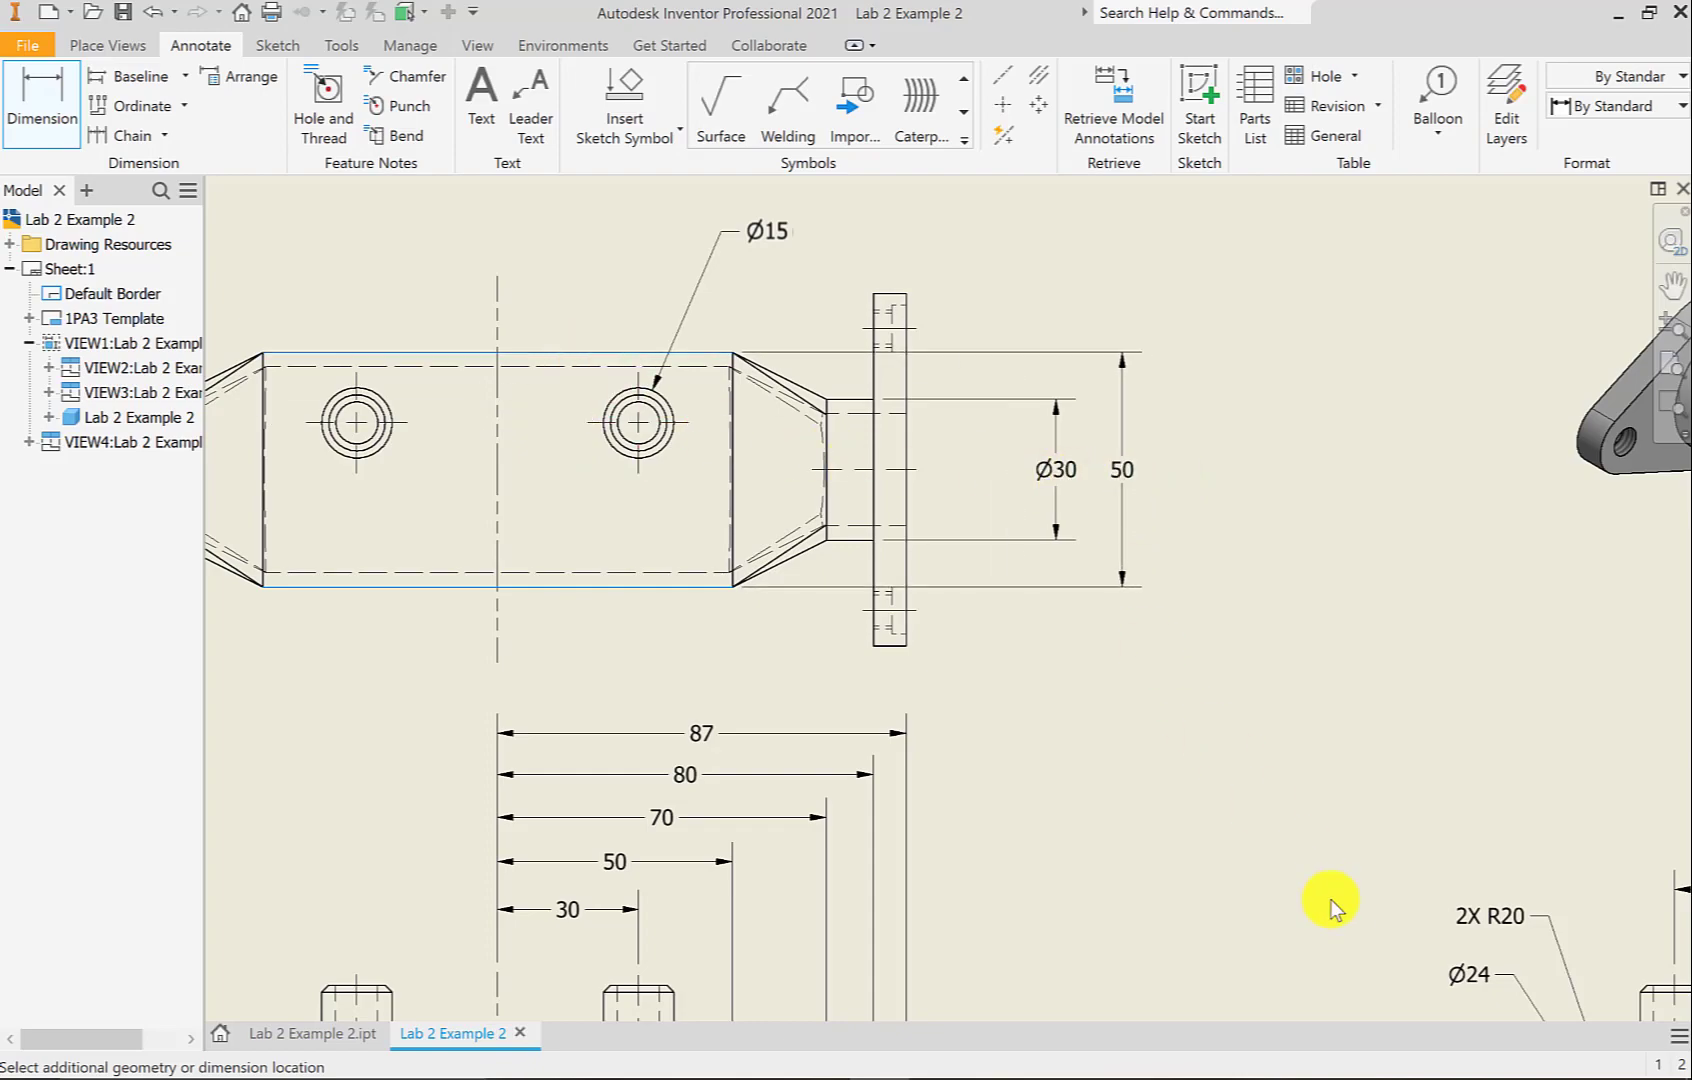
pyautogui.click(1520, 784)
pyautogui.scroll(-1, 691, 381)
pyautogui.scroll(-2, 691, 381)
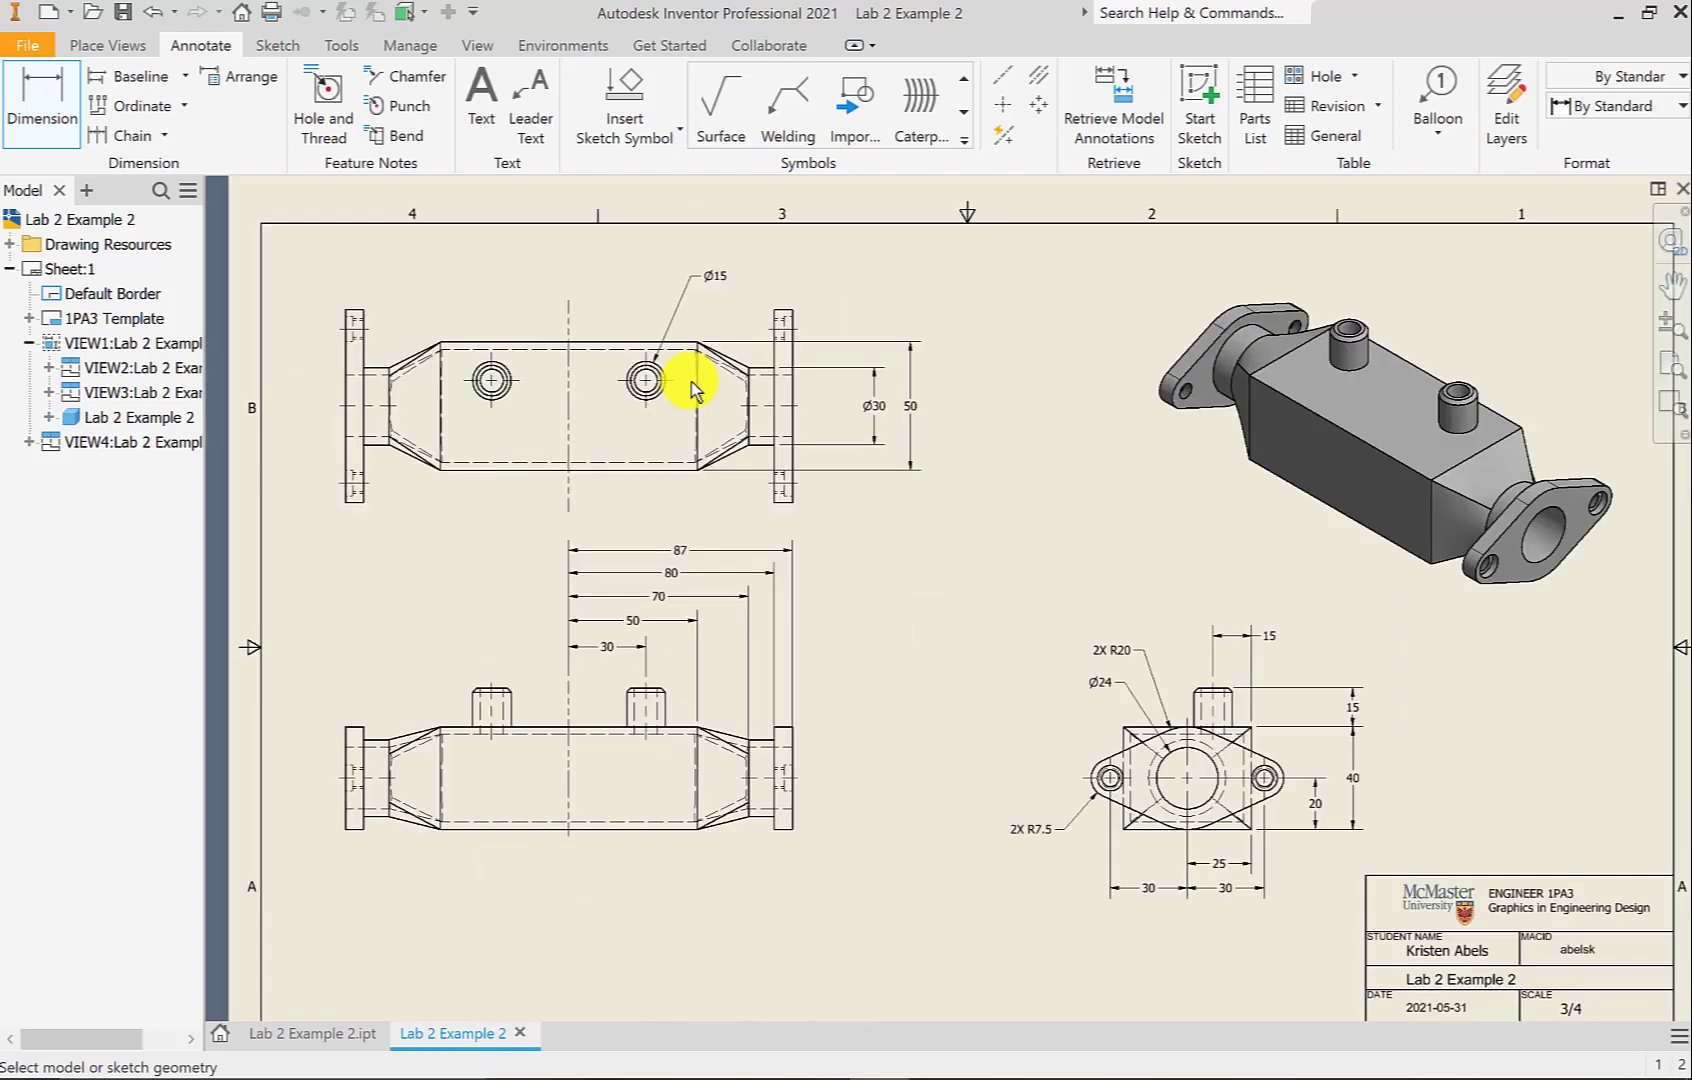
# Review the dimensioned sheet and launch the Hole and Thread note tool
pyautogui.scroll(1, 928, 536)
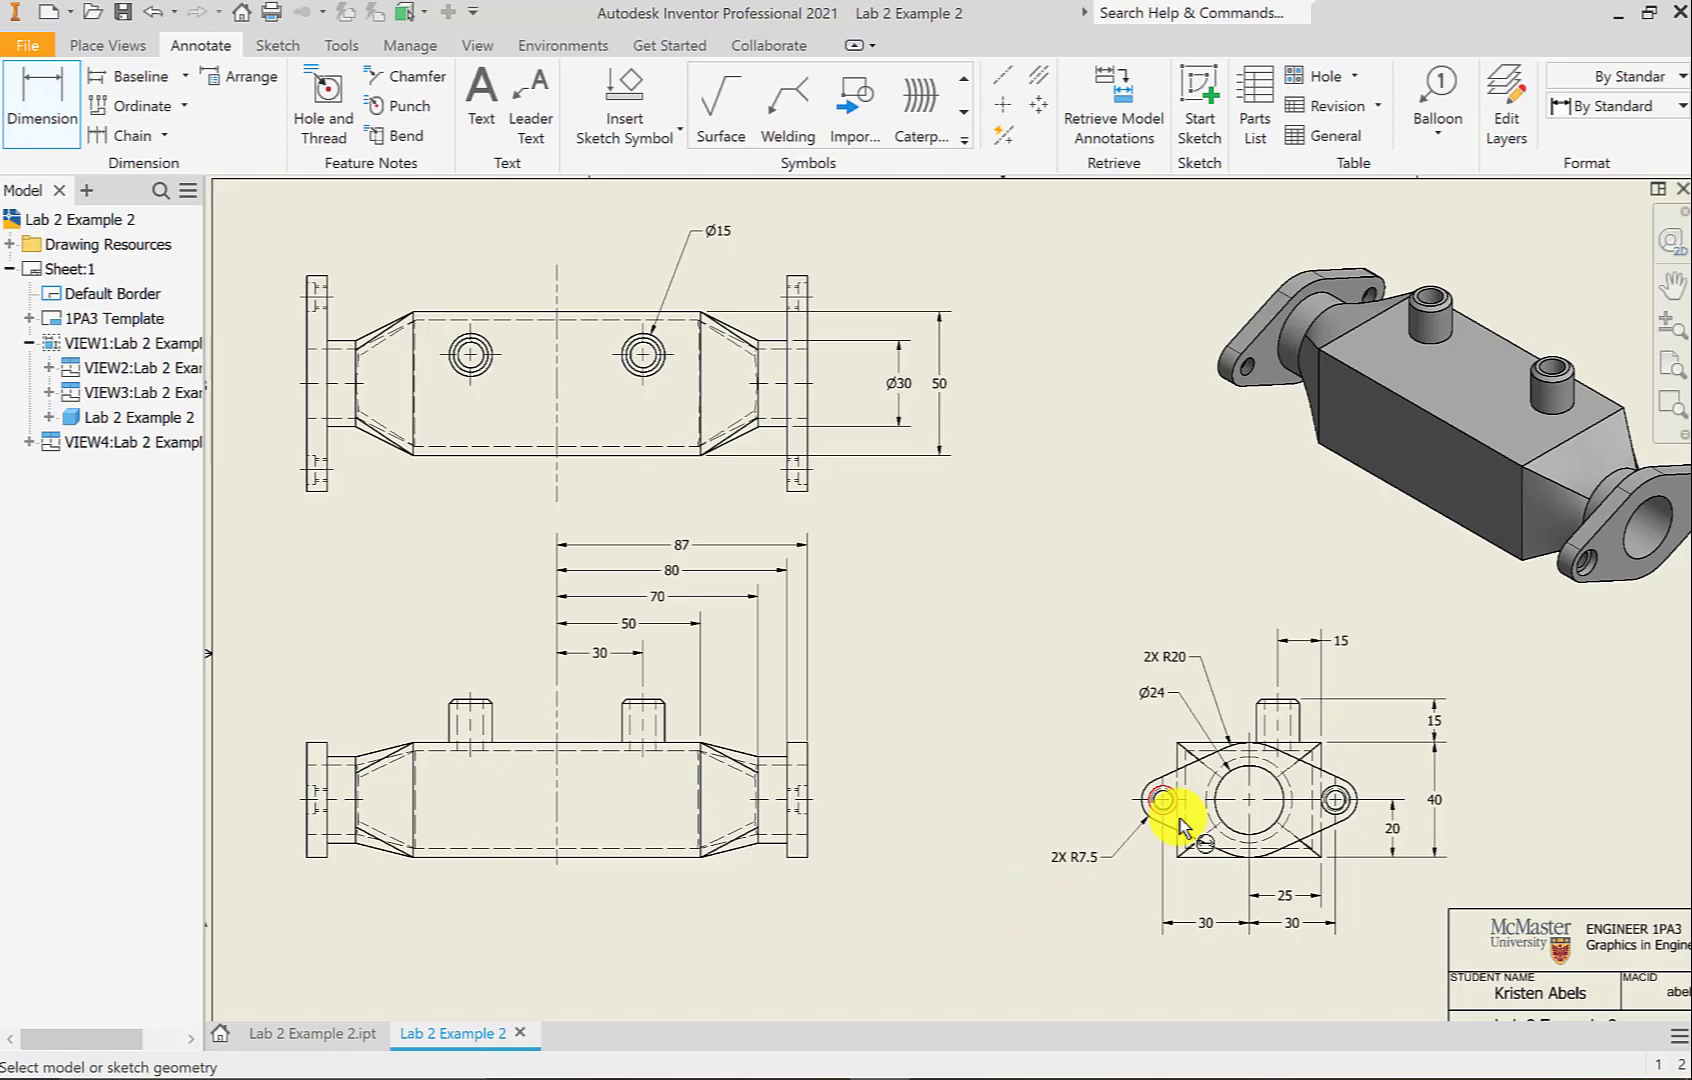
pyautogui.click(320, 110)
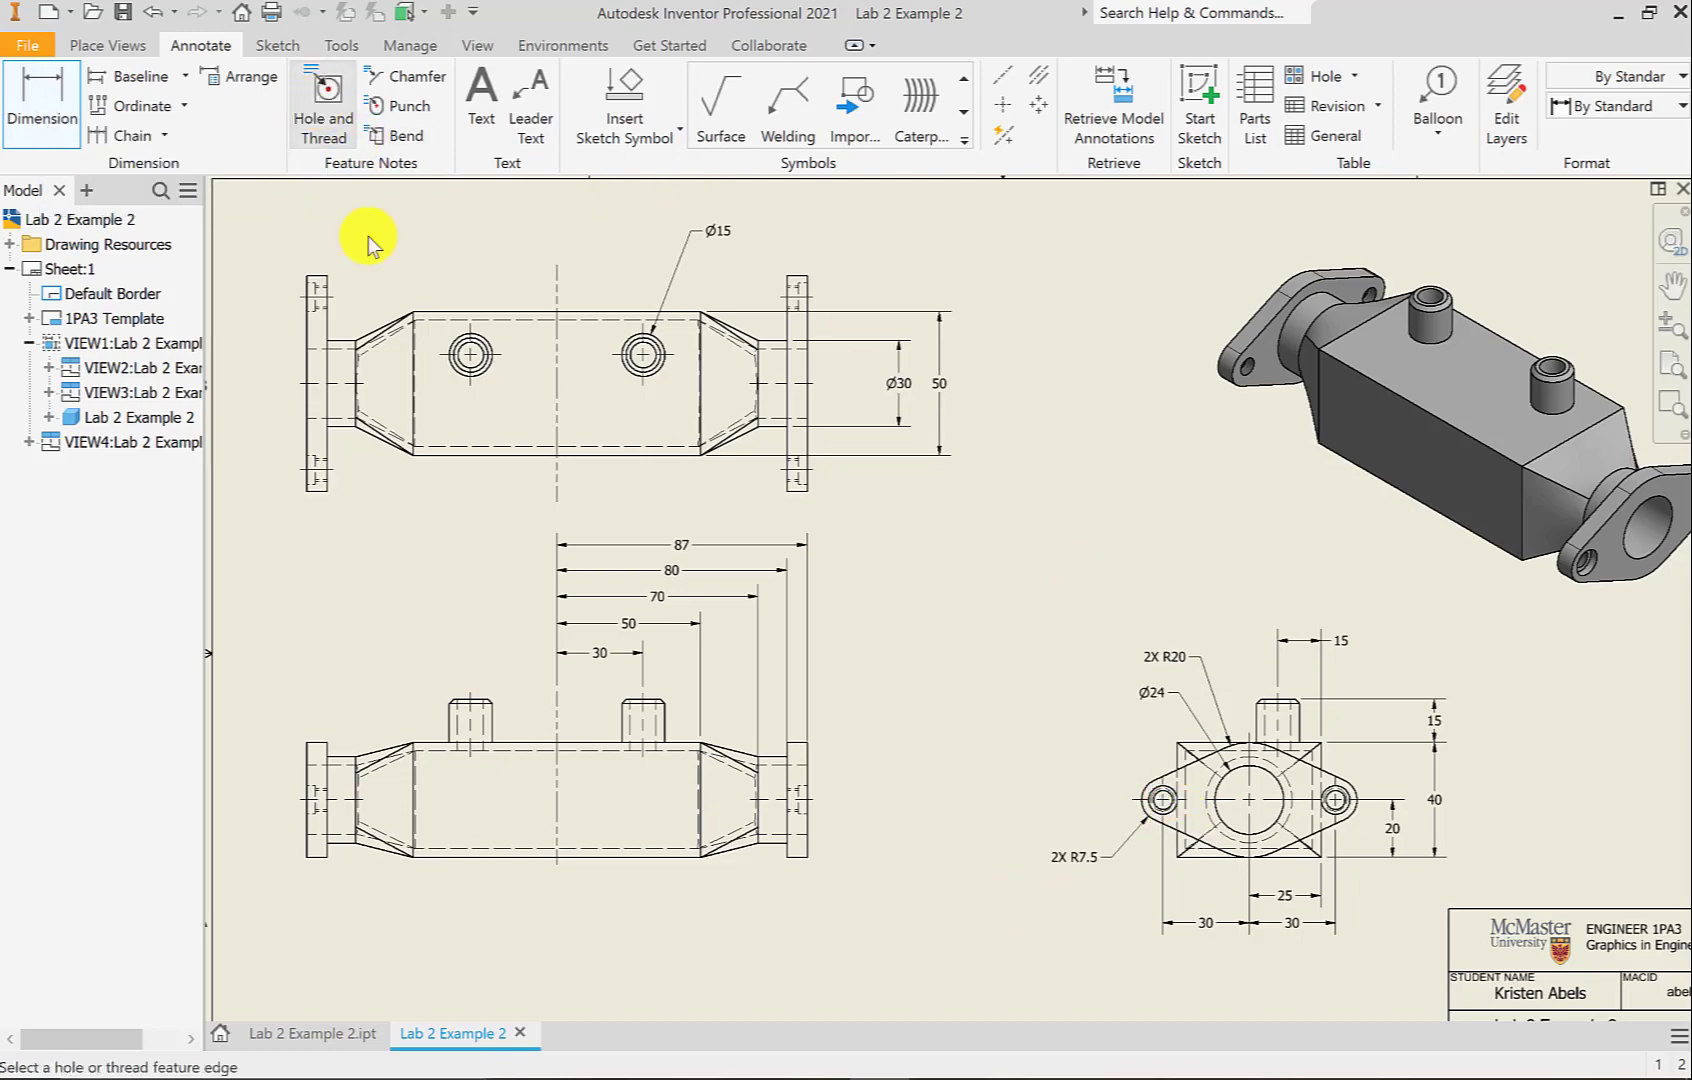
# Attach a hole and thread note to the left flange hole, placed up and left
pyautogui.scroll(5, 1195, 804)
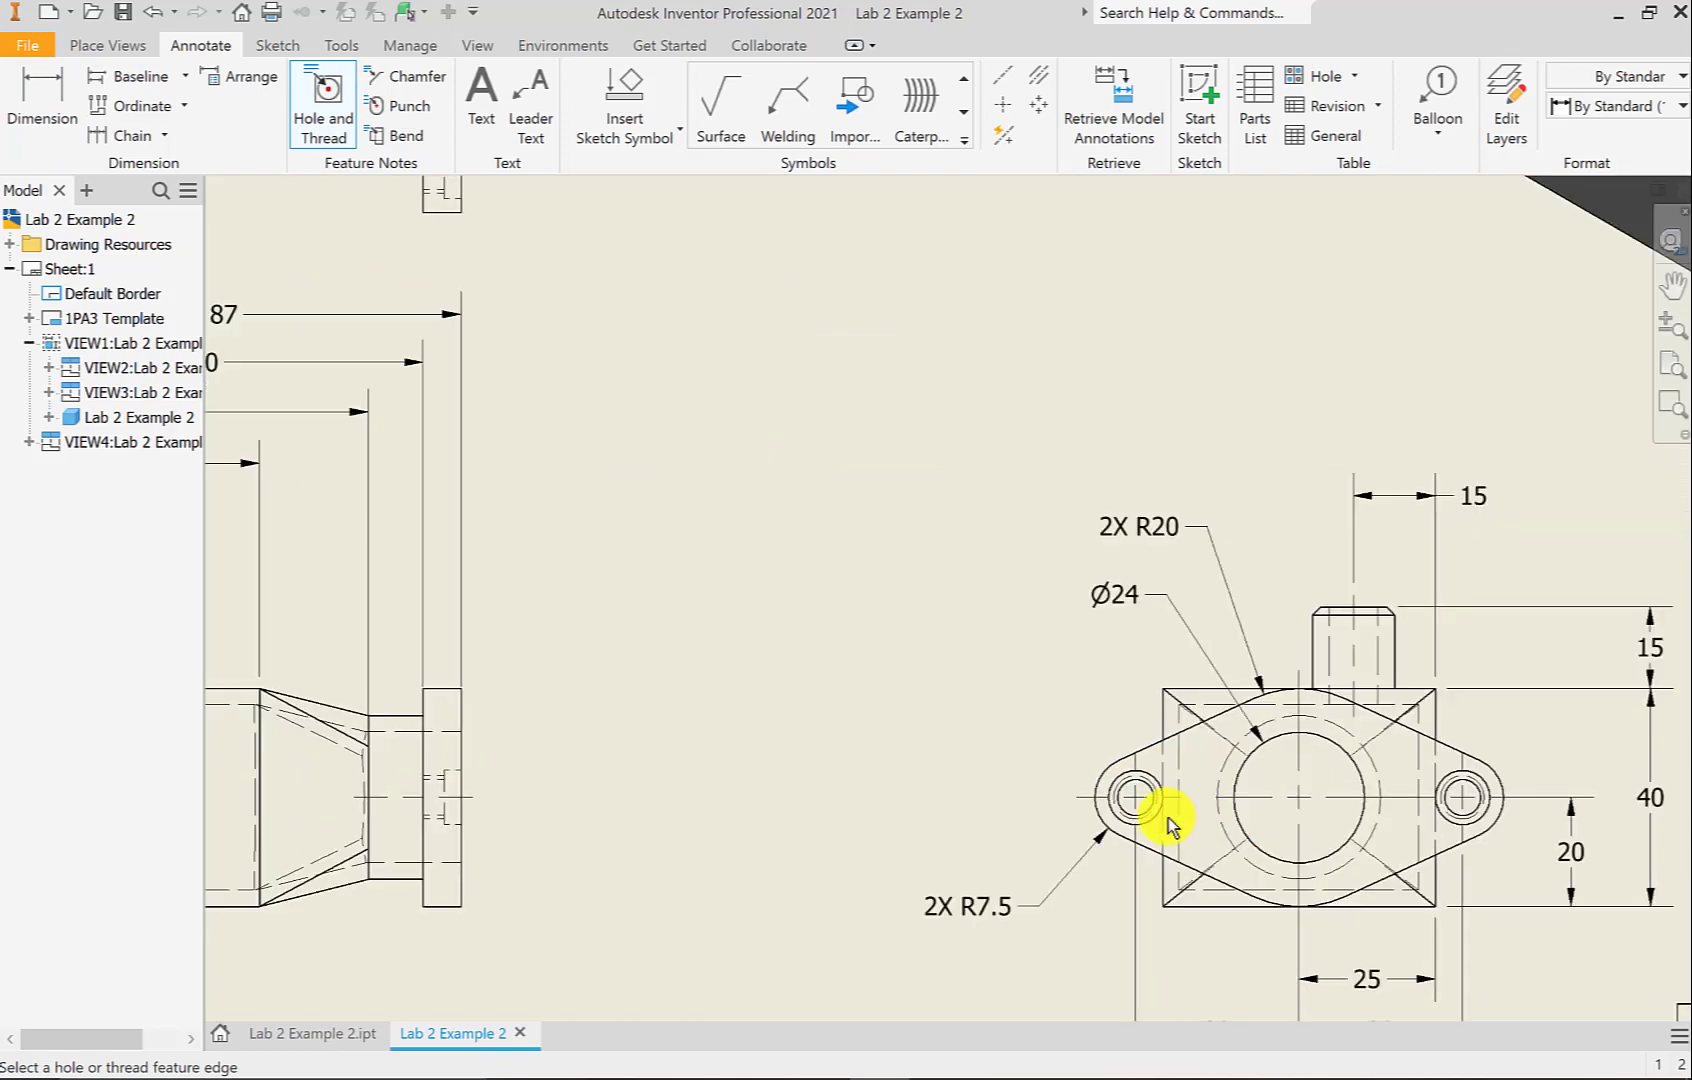
pyautogui.scroll(2, 1170, 815)
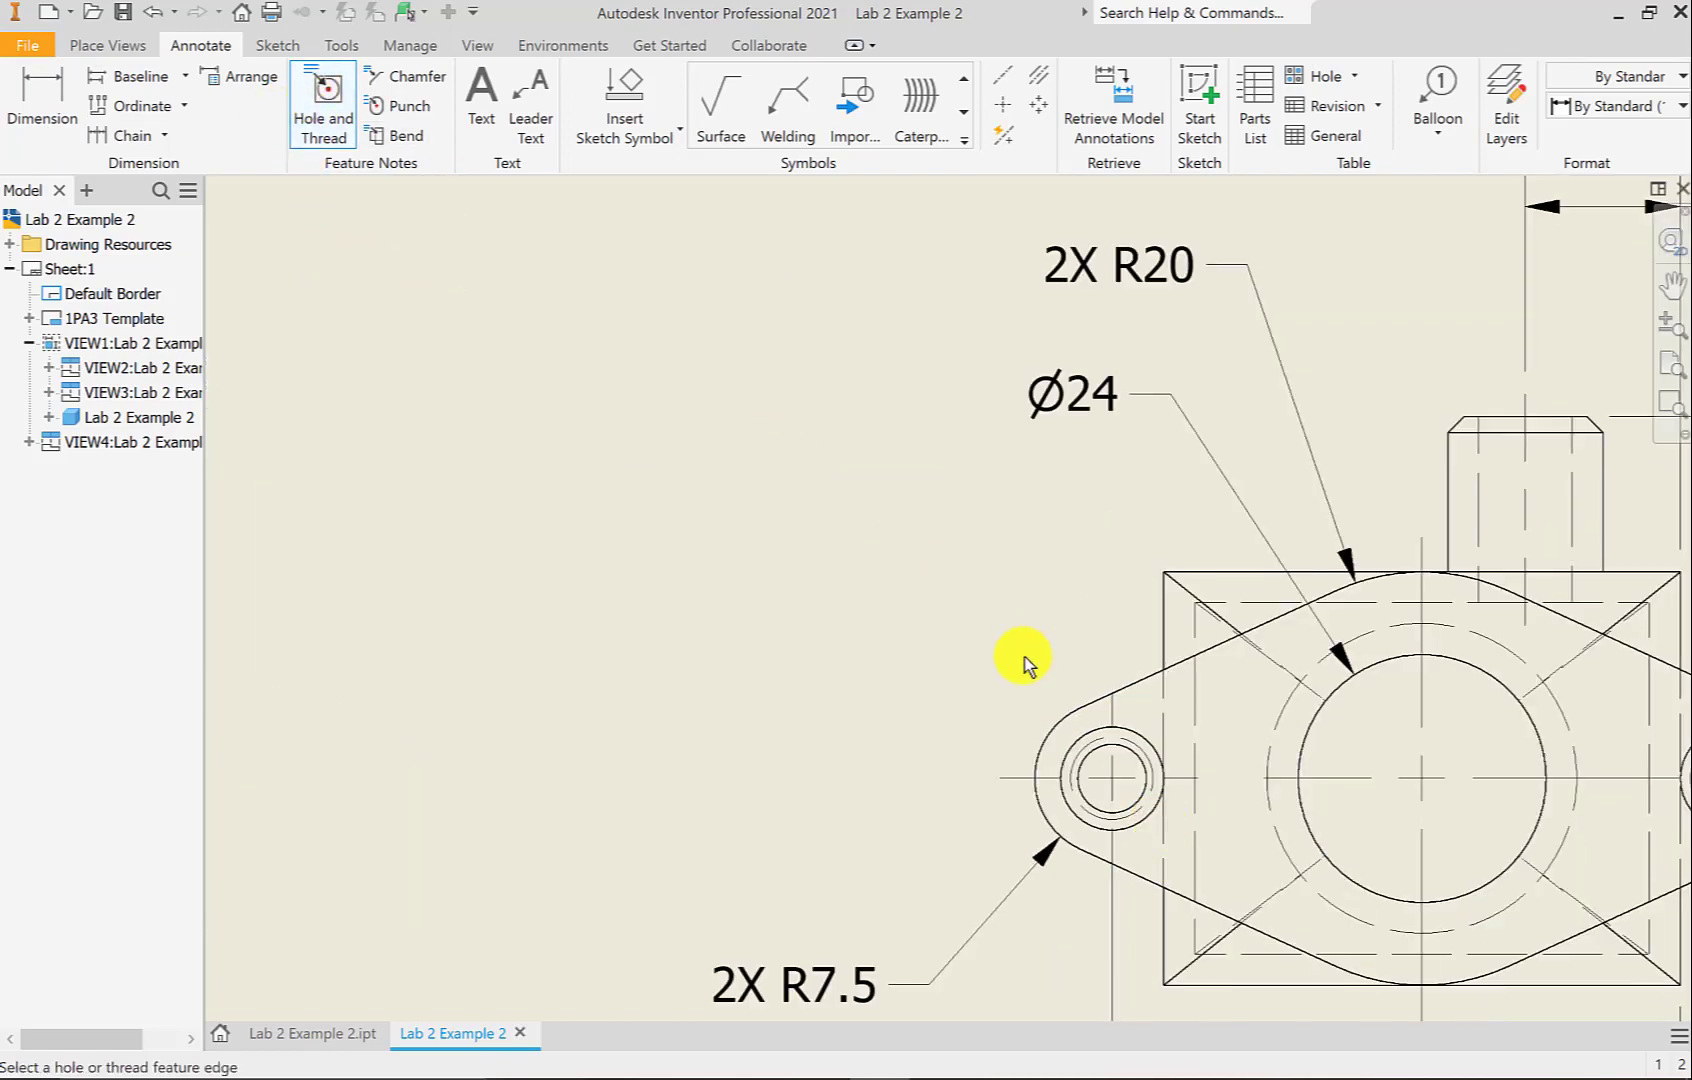
pyautogui.click(1078, 739)
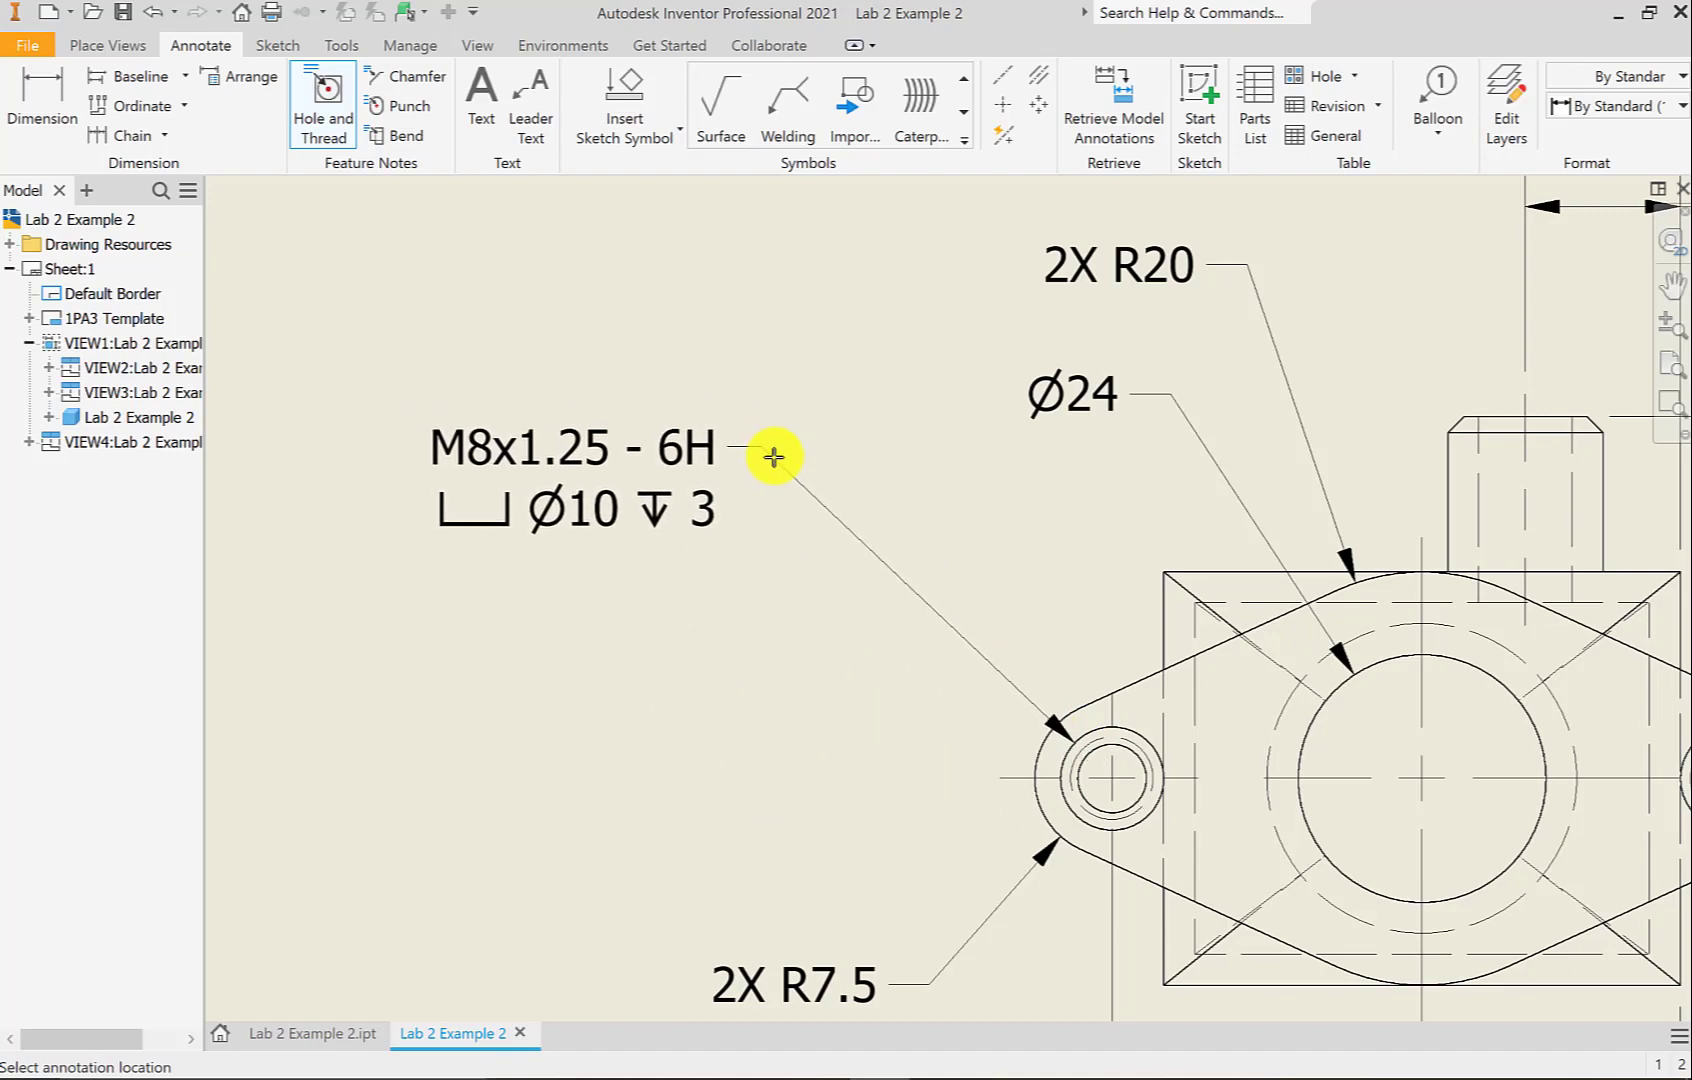
pyautogui.click(783, 462)
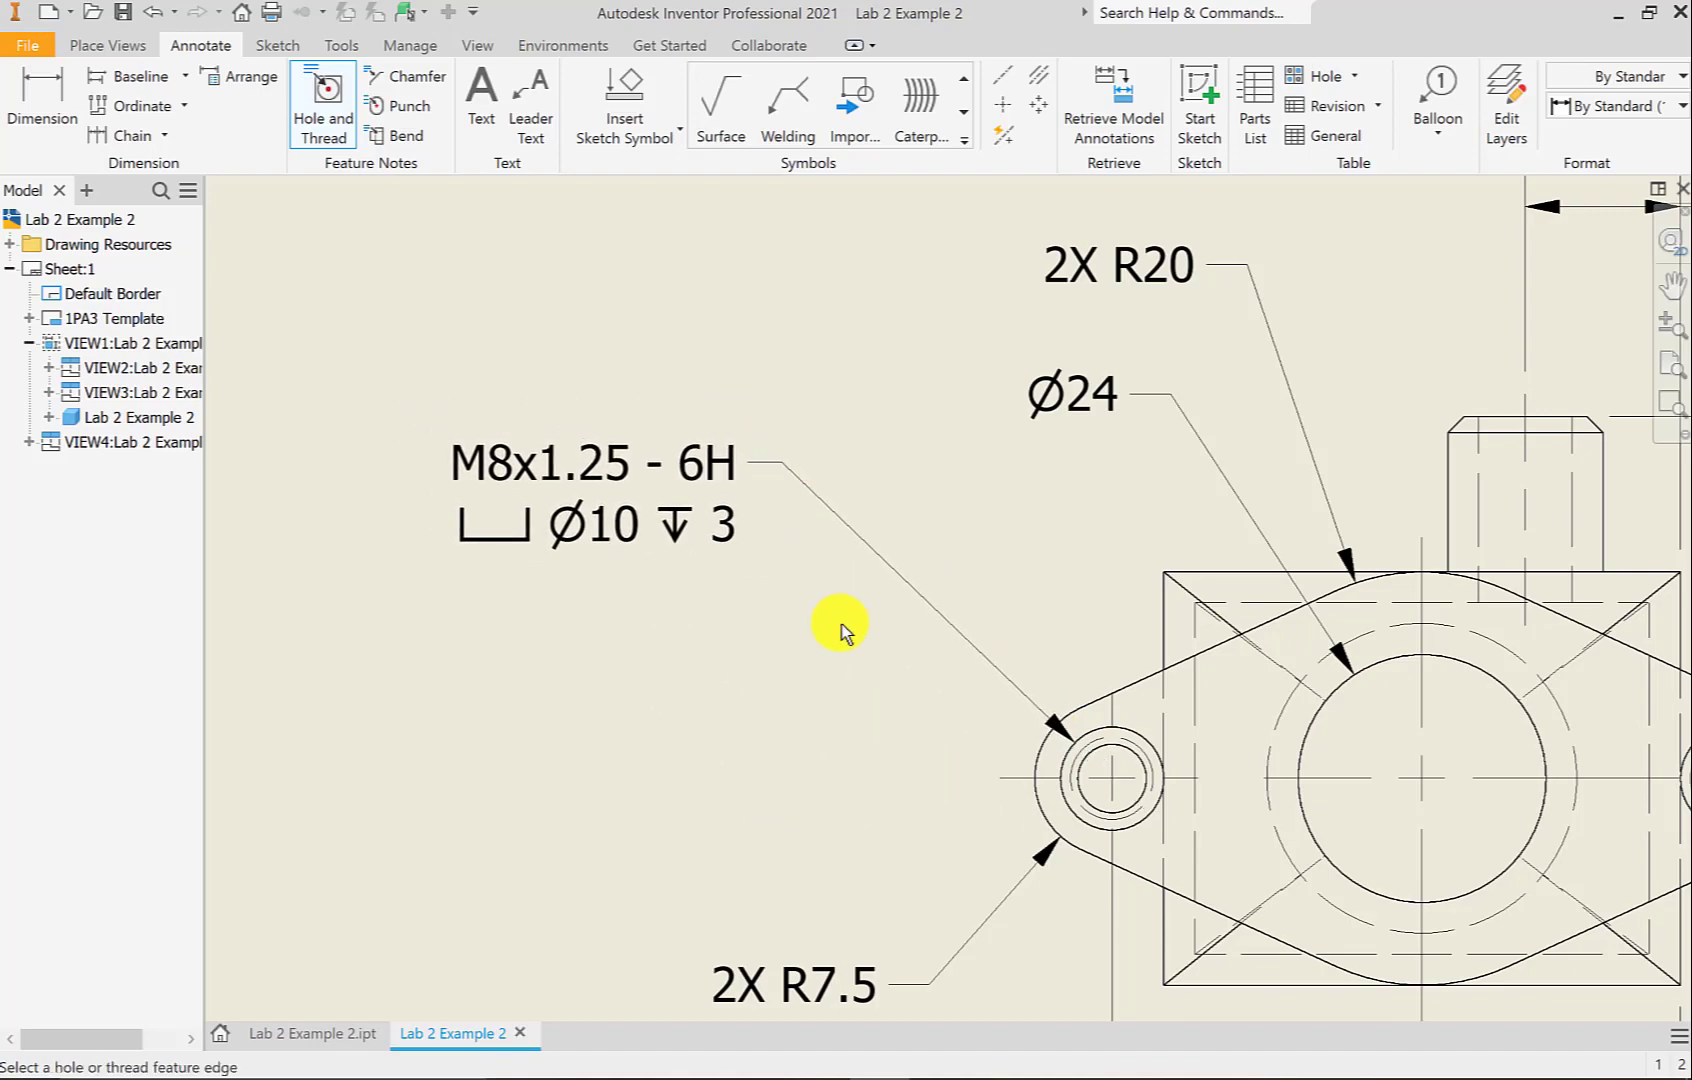
pyautogui.scroll(-3, 931, 640)
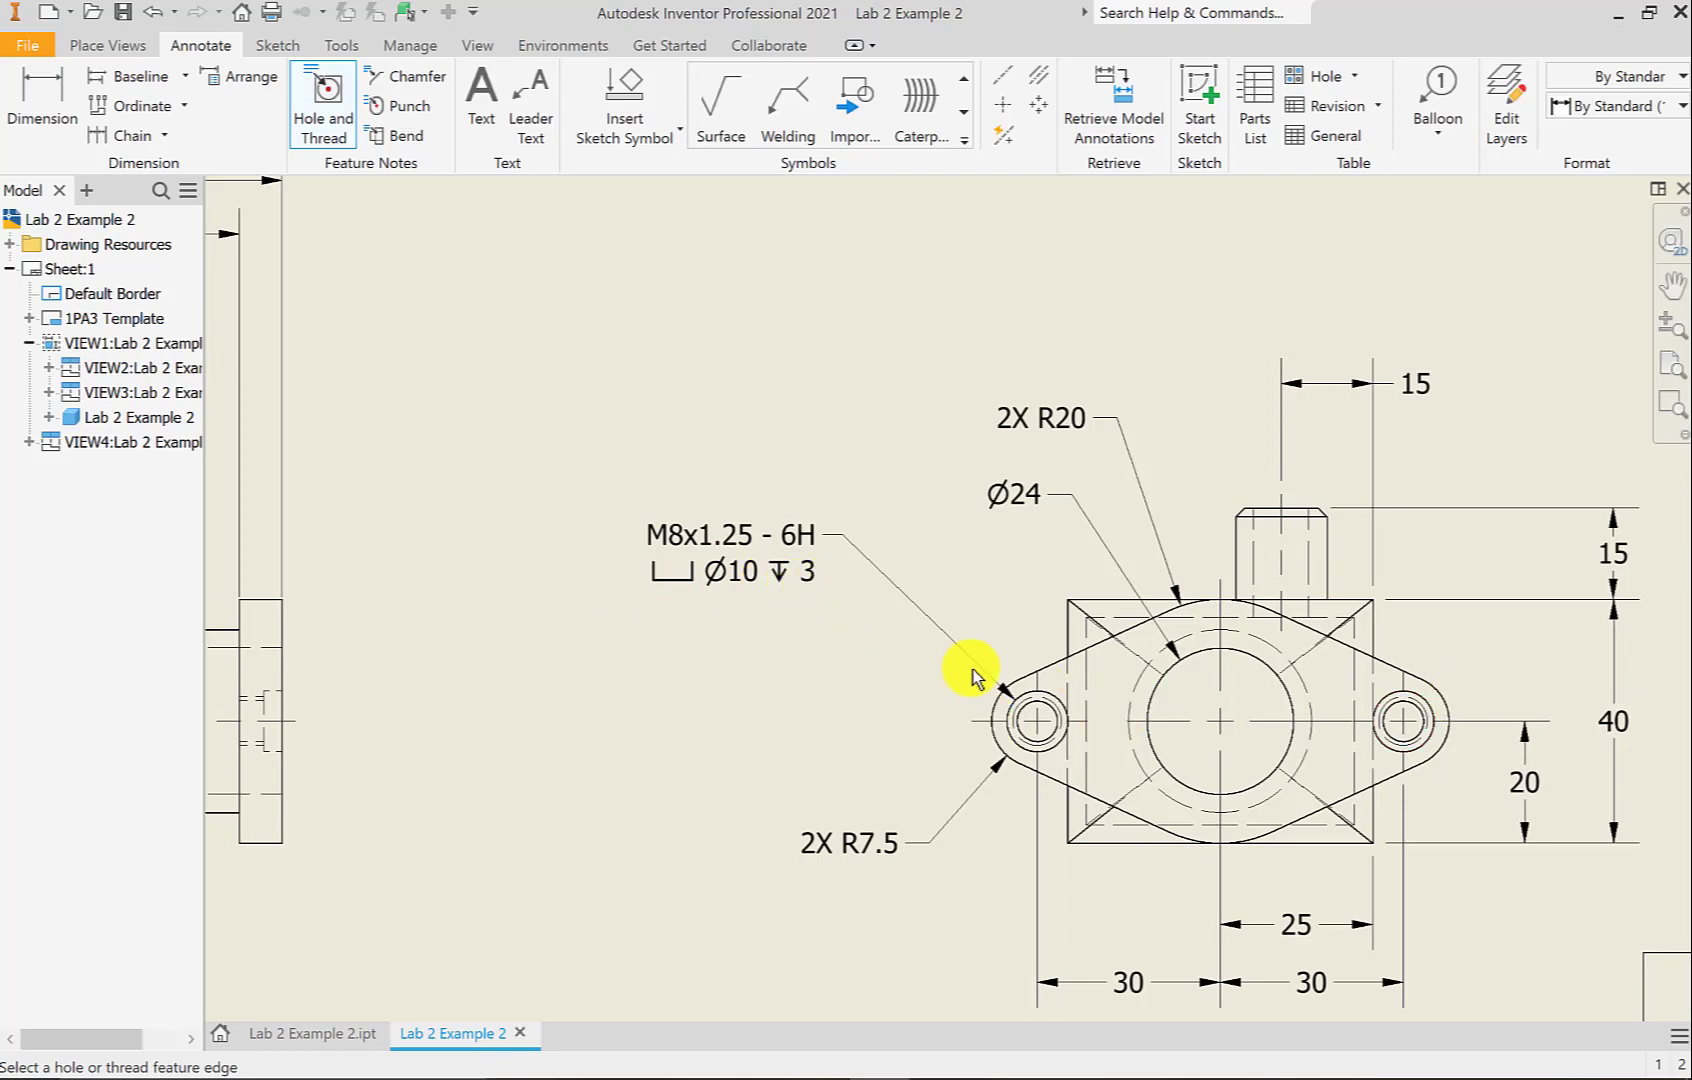
pyautogui.rightClick(687, 472)
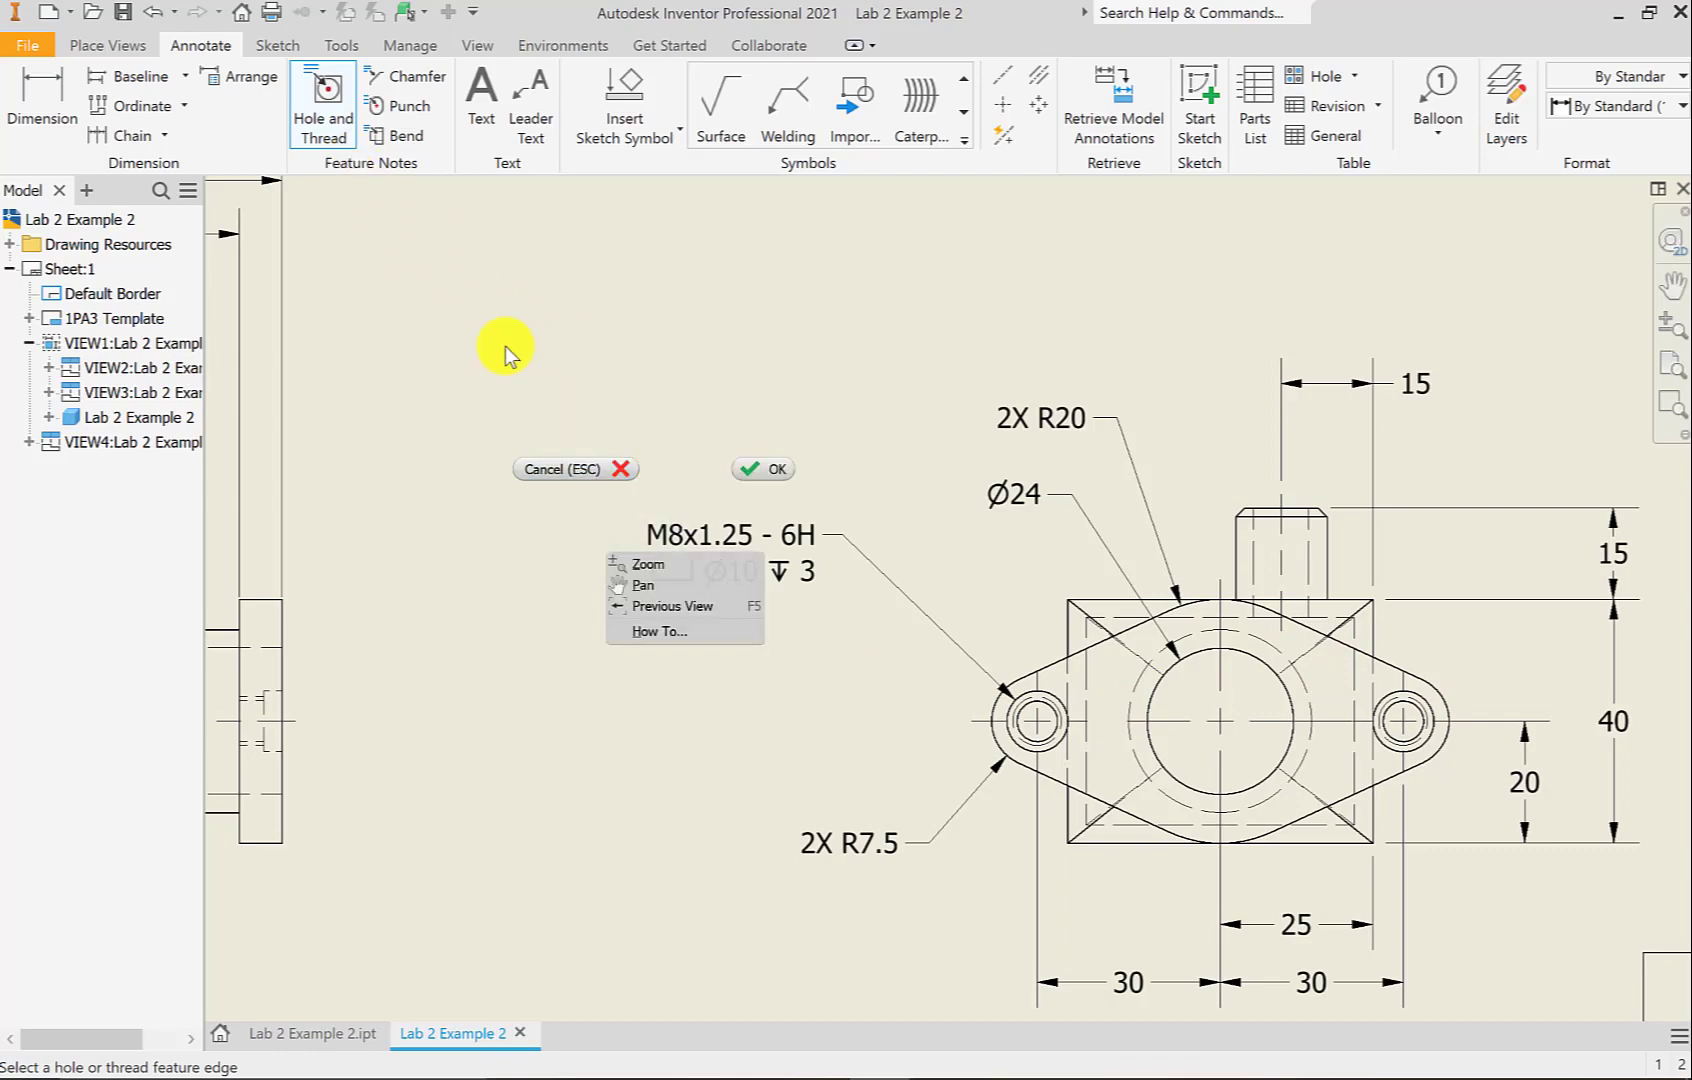
pyautogui.click(764, 471)
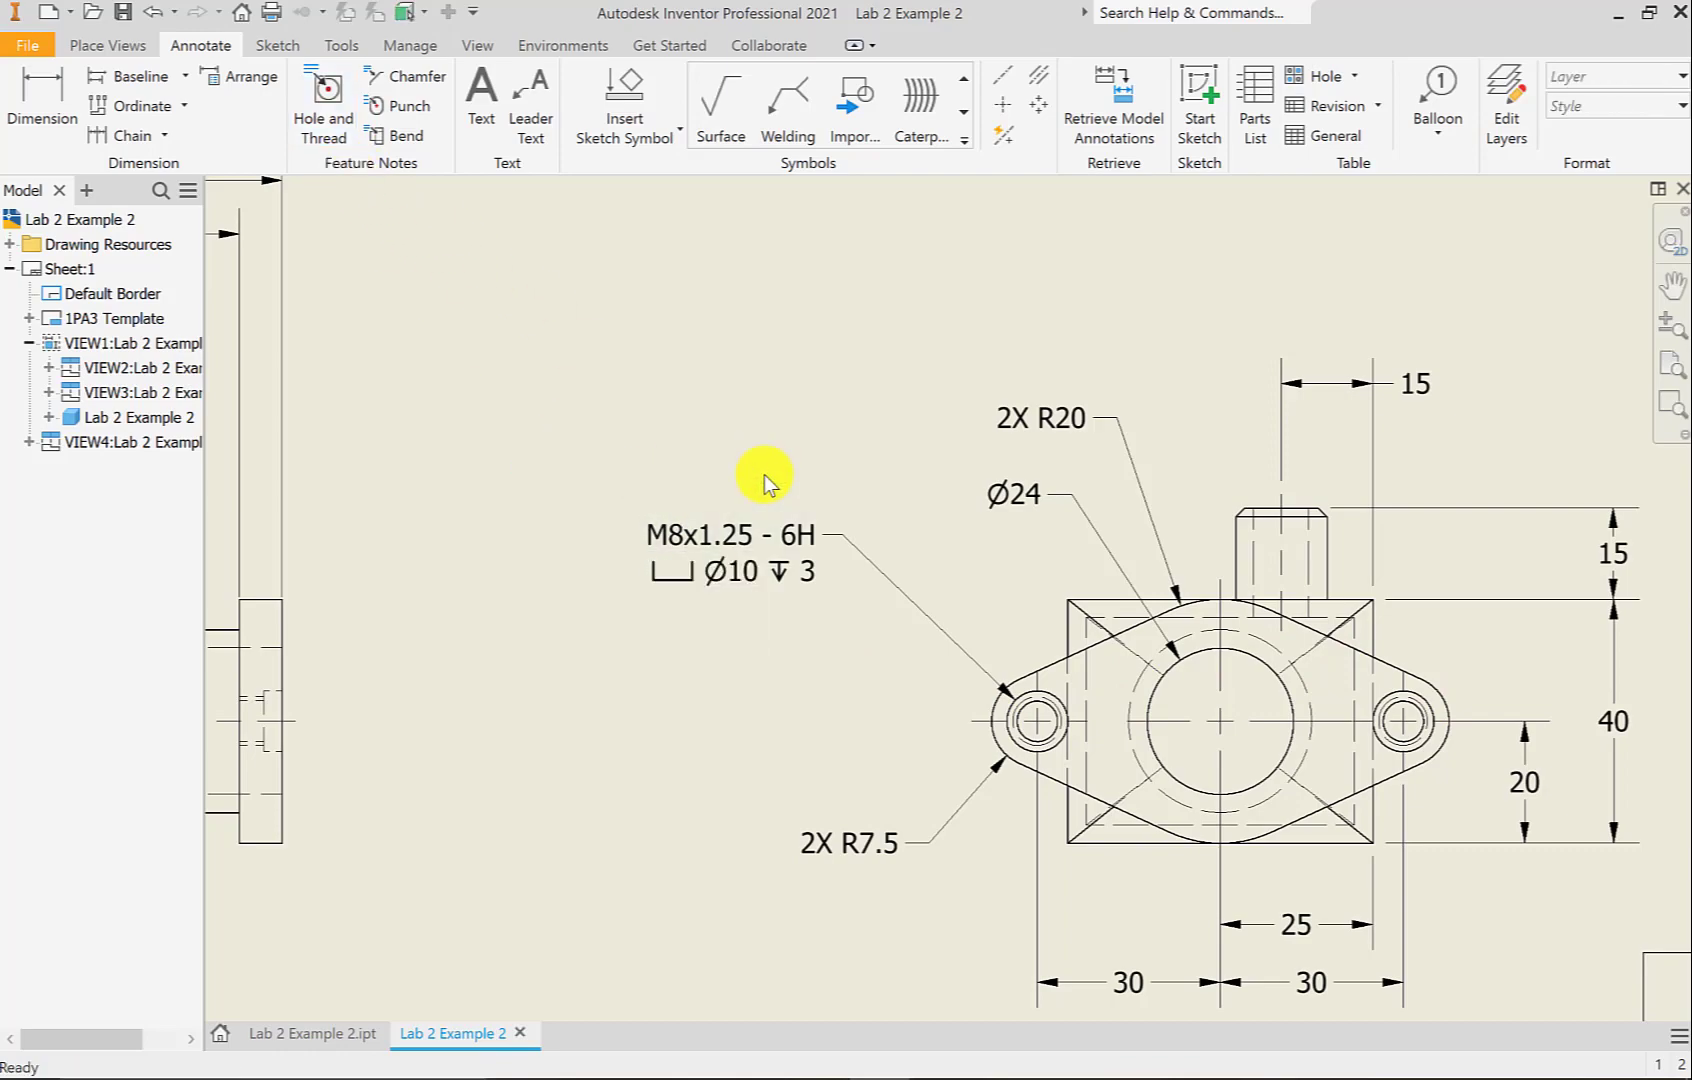
# Edit the hole note to read 2X M8x1.25 - 6H with the counterbore
pyautogui.doubleClick(667, 543)
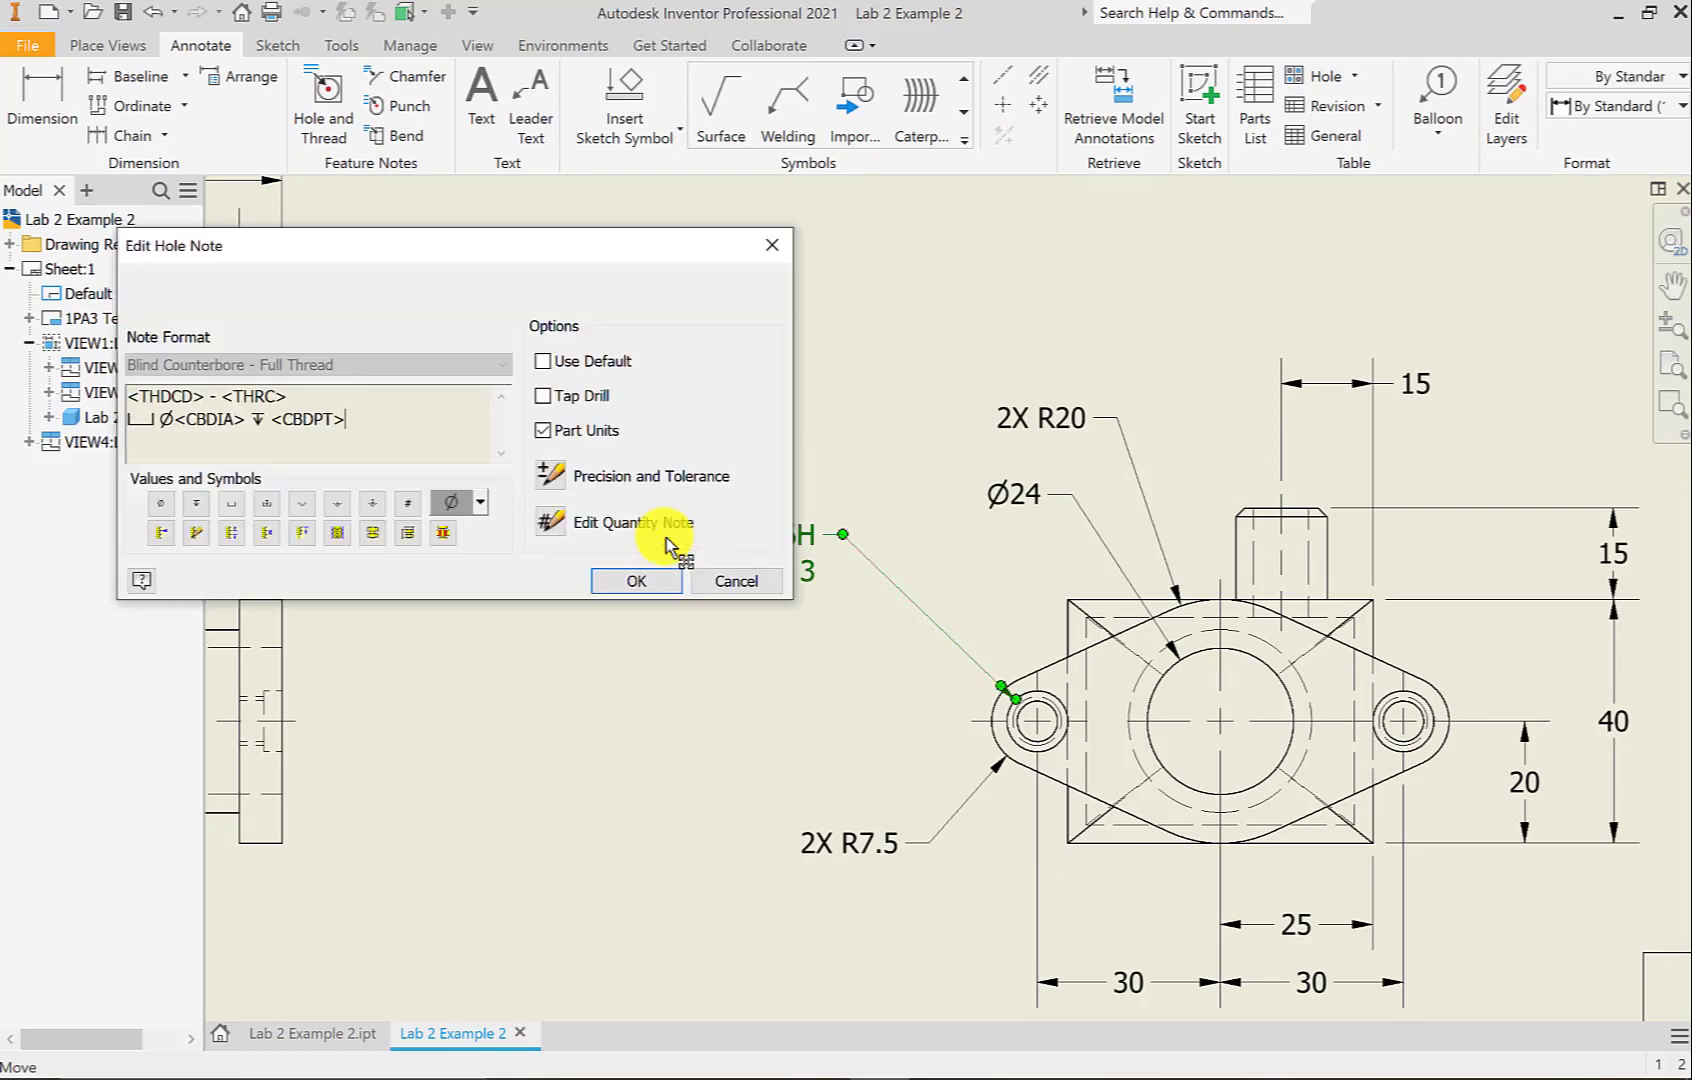
pyautogui.moveTo(578, 245); pyautogui.dragTo(825, 499)
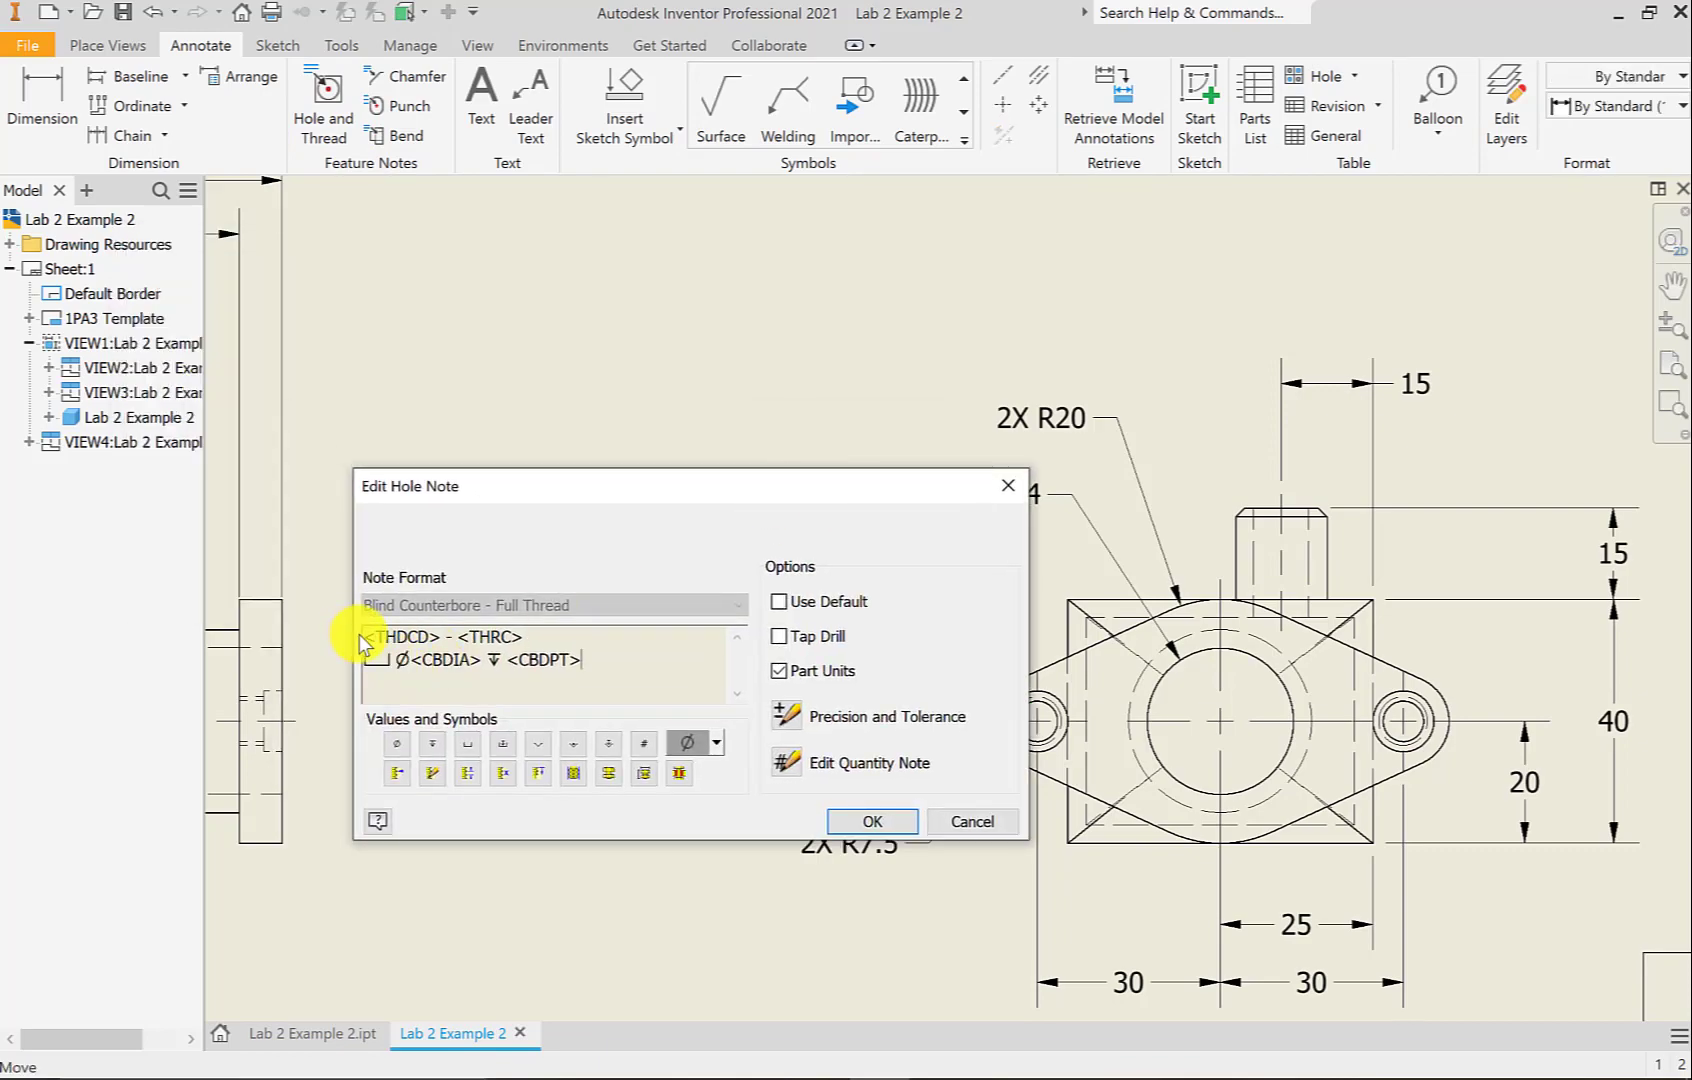
pyautogui.write('2X')
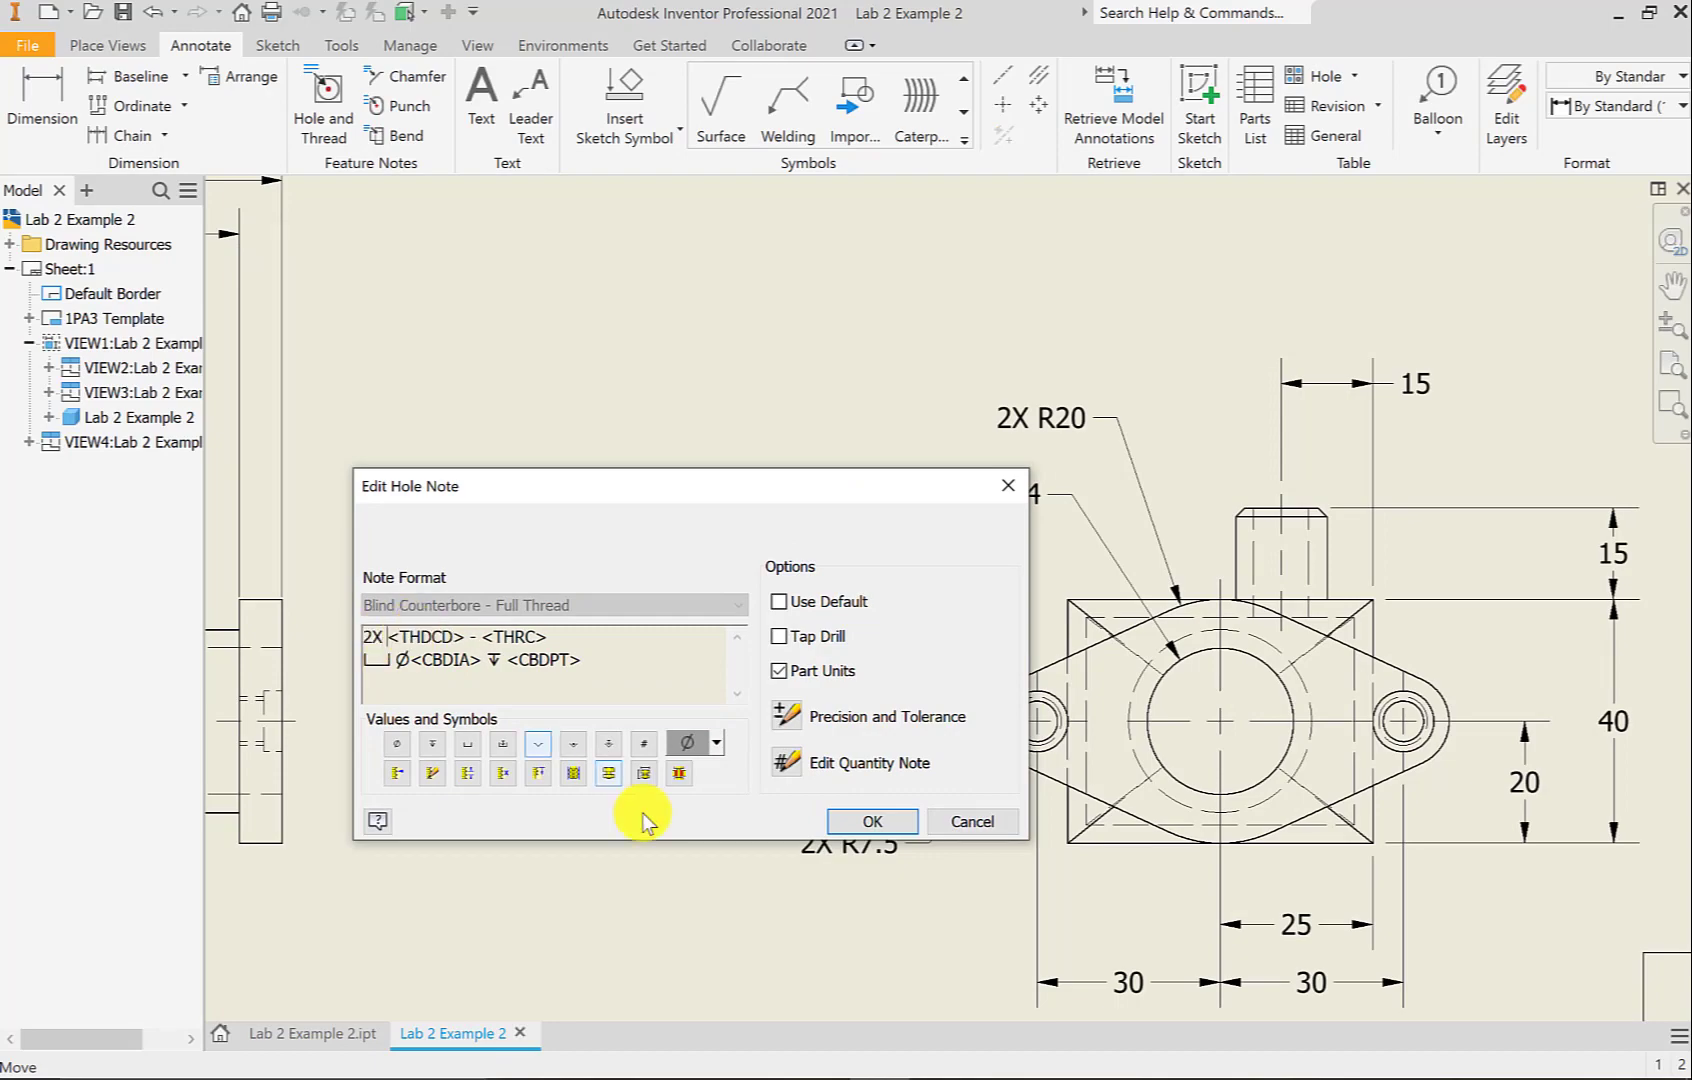
pyautogui.click(874, 818)
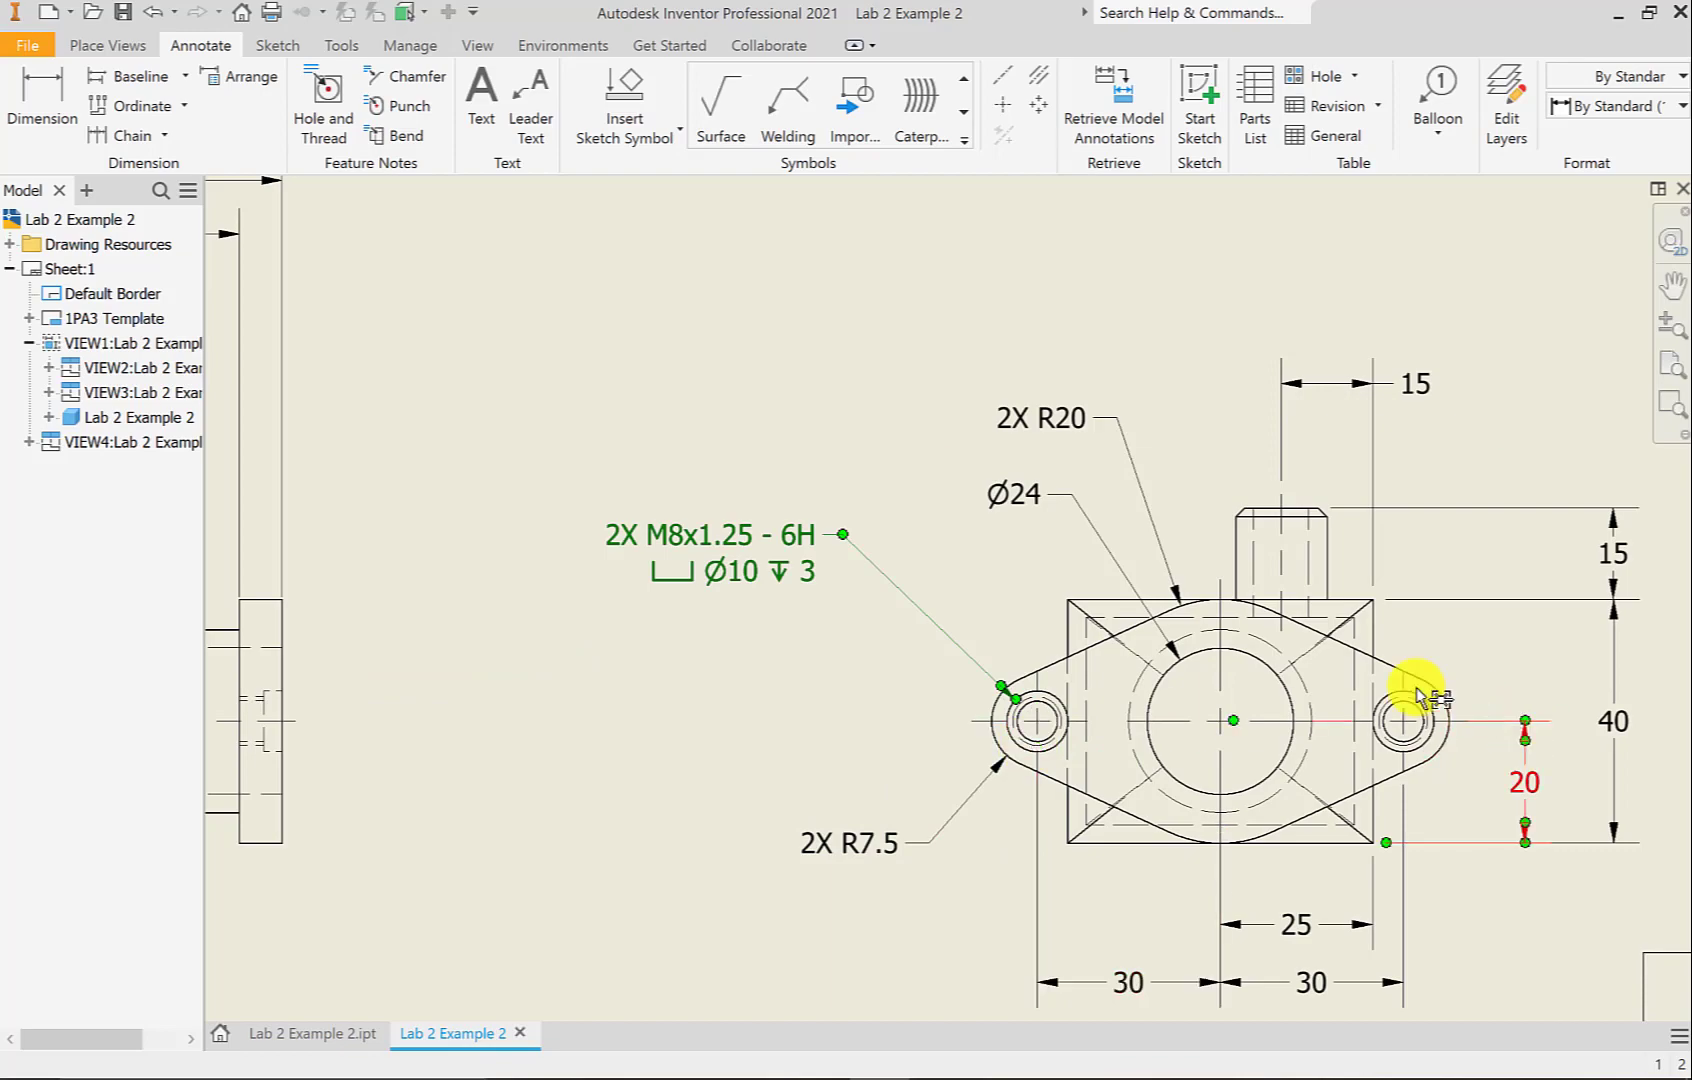
pyautogui.scroll(-3, 816, 705)
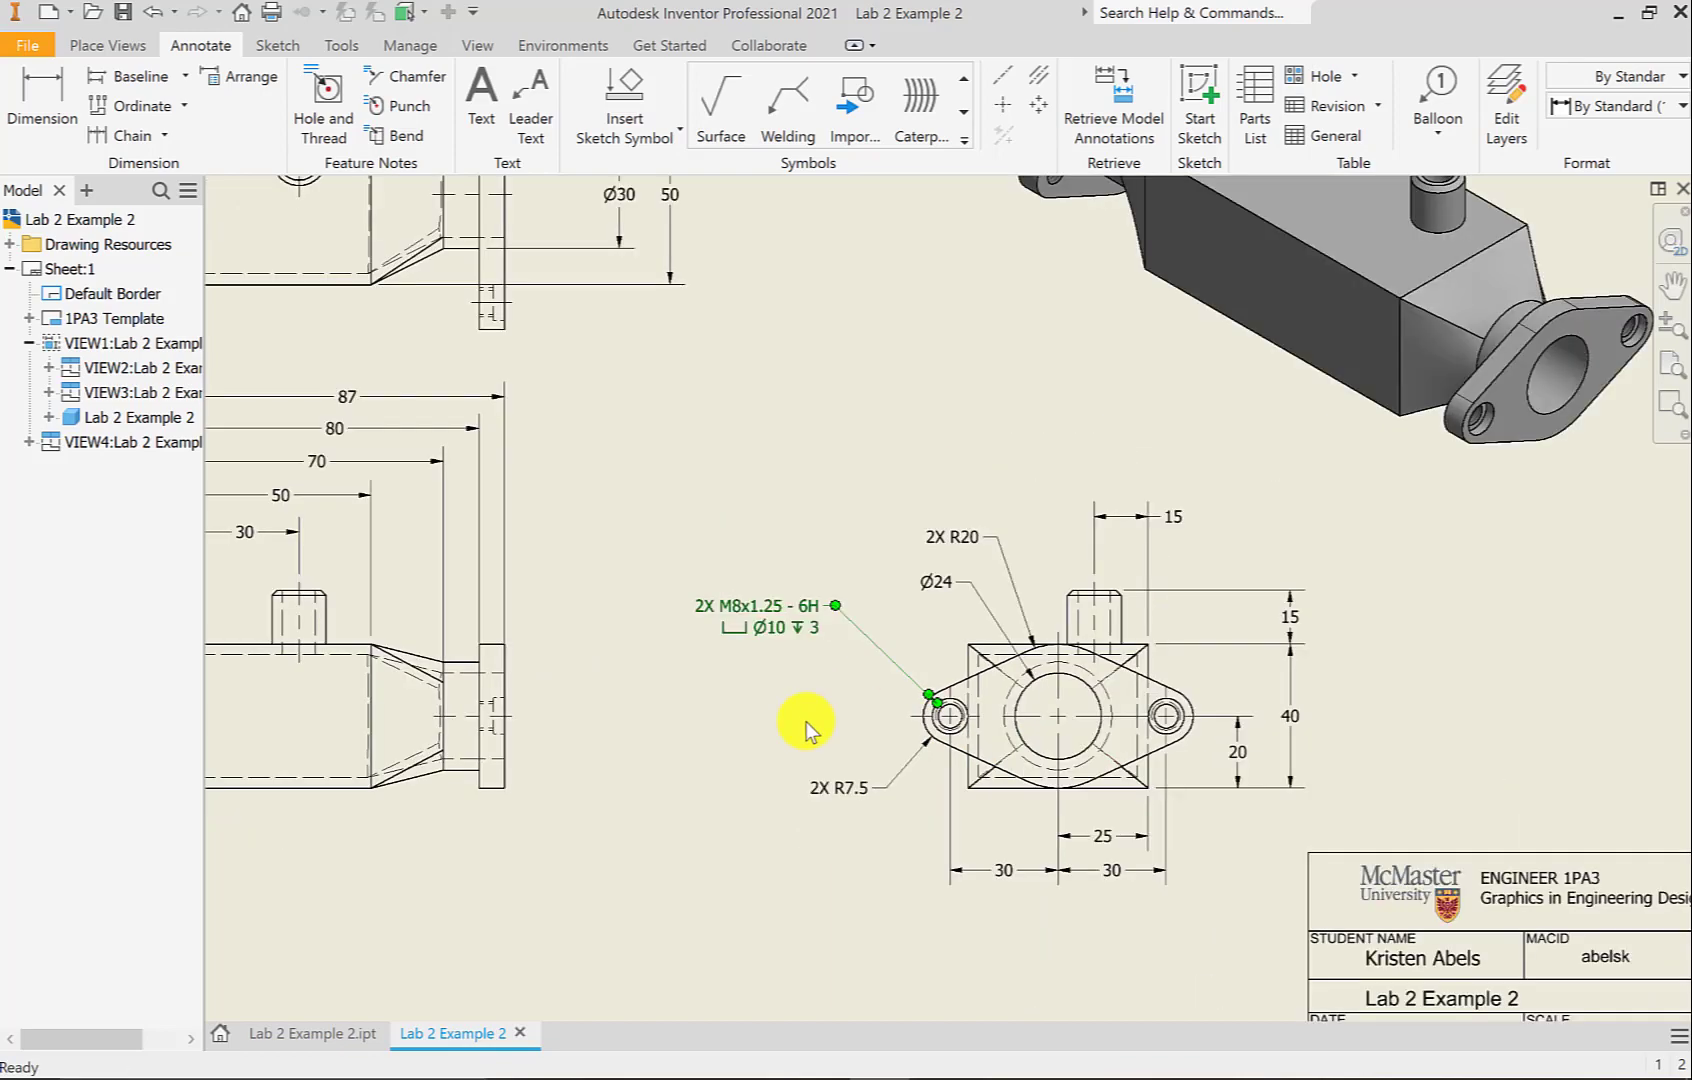
# Select the left boss's chamfered edge and top reference edge for a chamfer note
pyautogui.moveTo(805, 725)
pyautogui.mouseDown(button='middle')
pyautogui.moveTo(971, 736)
pyautogui.moveTo(1050, 776)
pyautogui.moveTo(1167, 772)
pyautogui.mouseUp(button='middle')
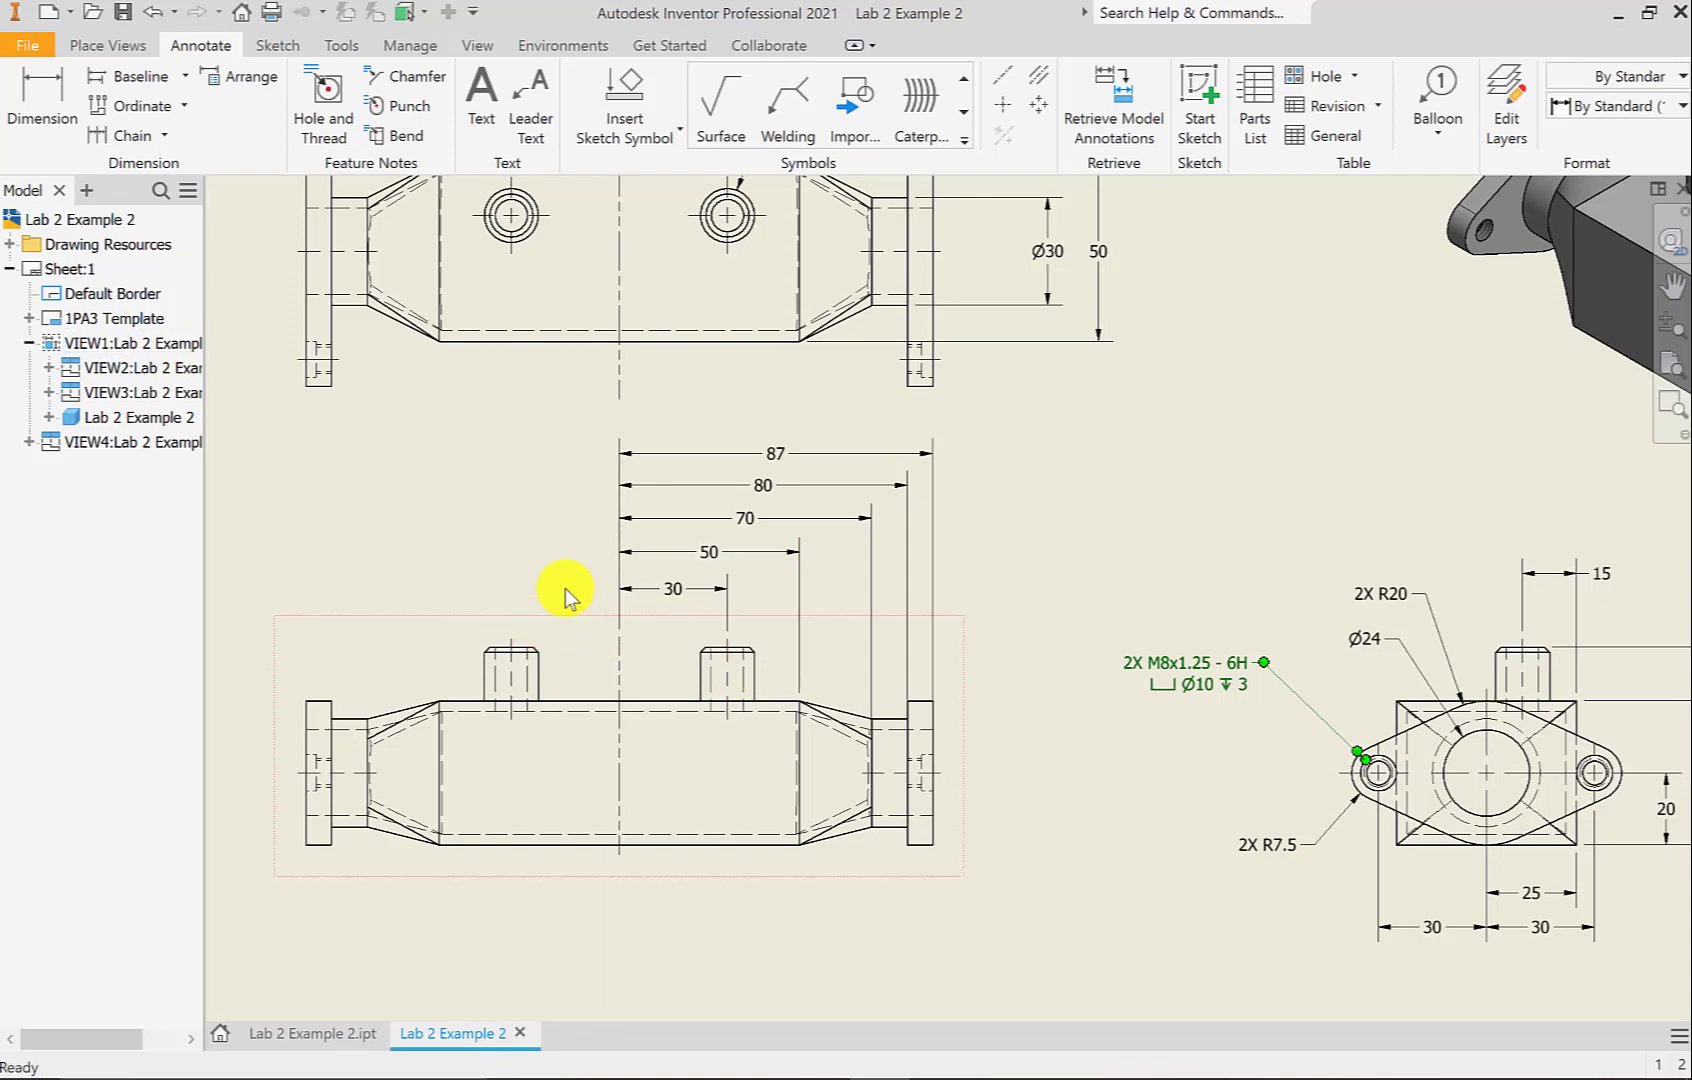
pyautogui.click(416, 80)
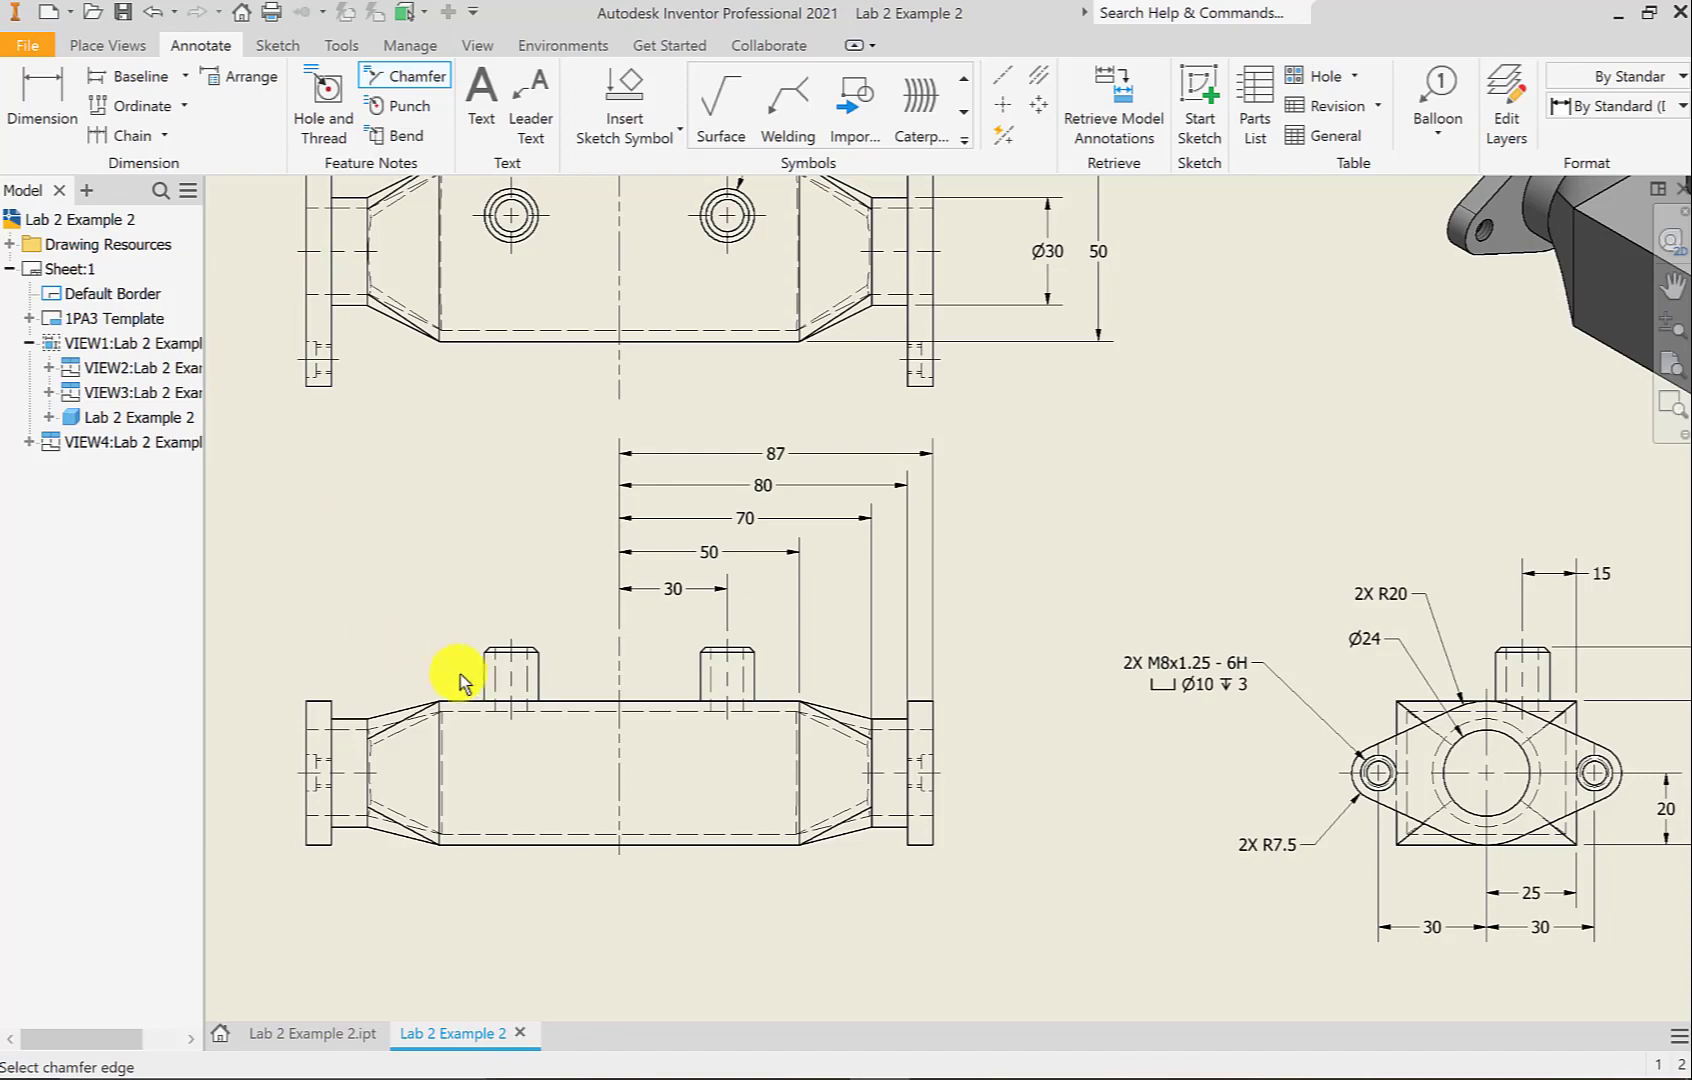
pyautogui.scroll(5, 482, 661)
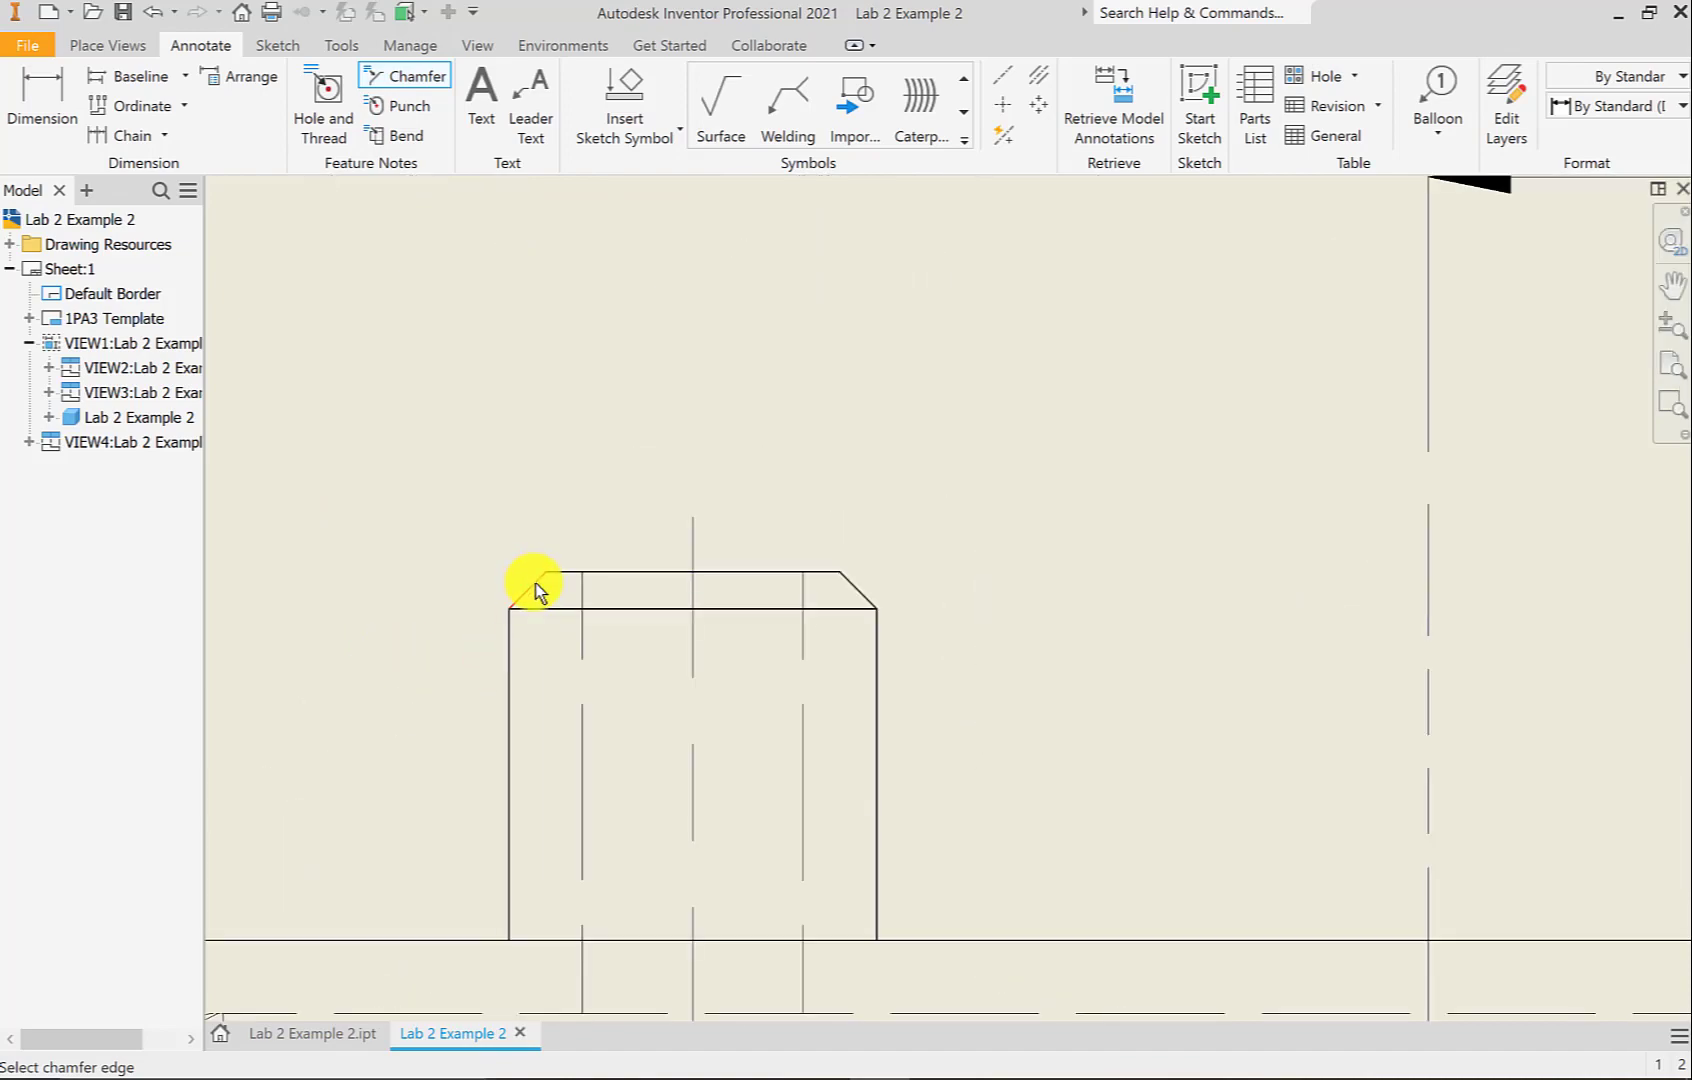
pyautogui.click(535, 583)
pyautogui.click(548, 606)
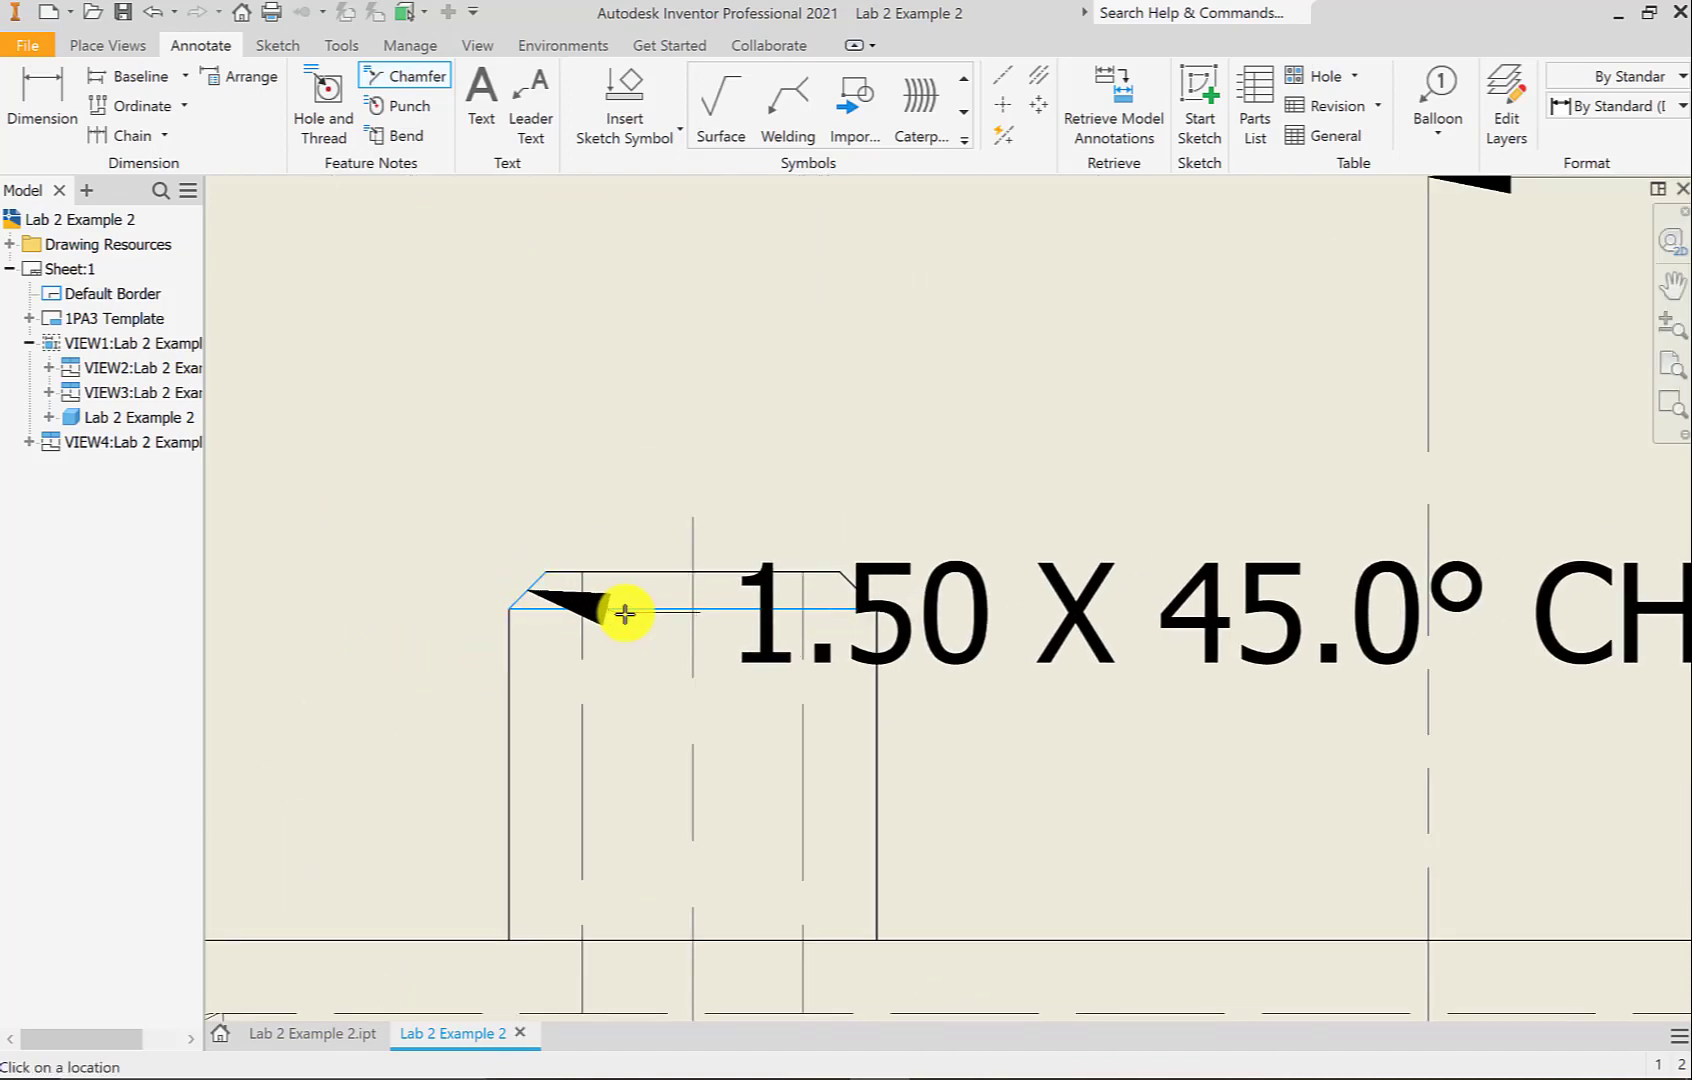
# Place the 1.50 X 45.0° CHAMFER note above the left boss and finish
pyautogui.scroll(-5, 623, 608)
pyautogui.moveTo(623, 608); pyautogui.dragTo(706, 640, button='middle')
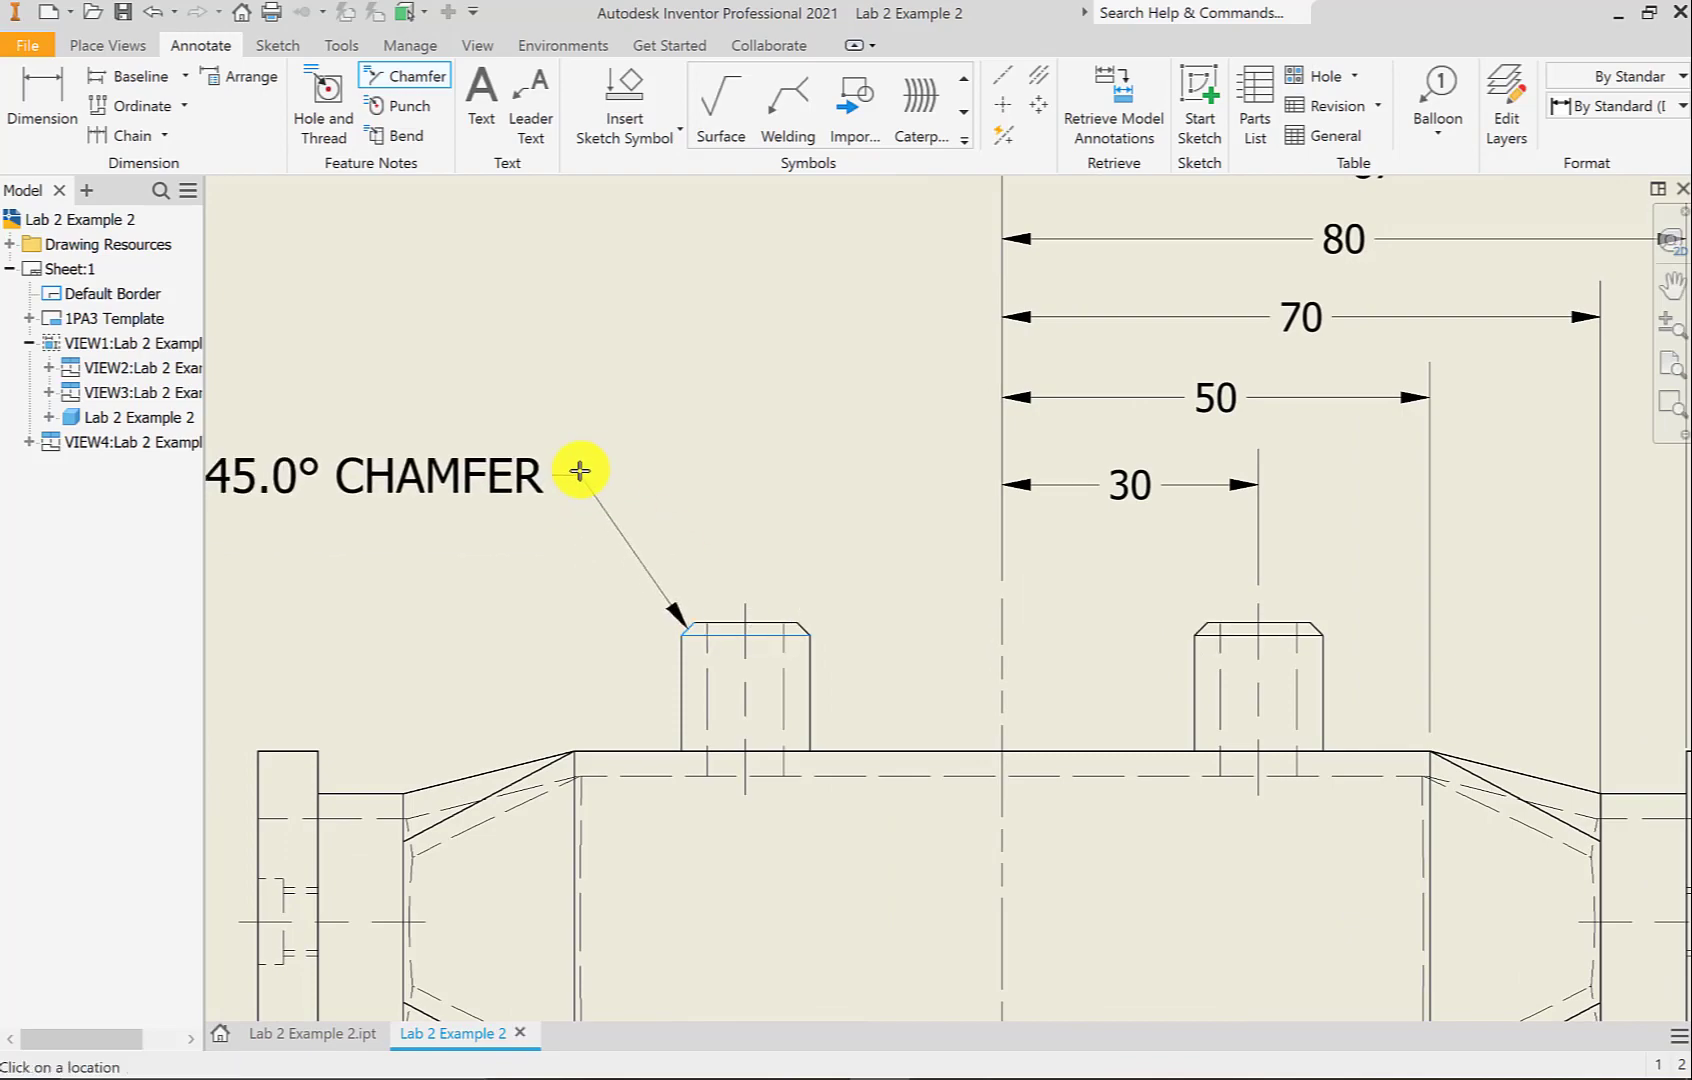
pyautogui.scroll(-2, 577, 464)
pyautogui.click(578, 464)
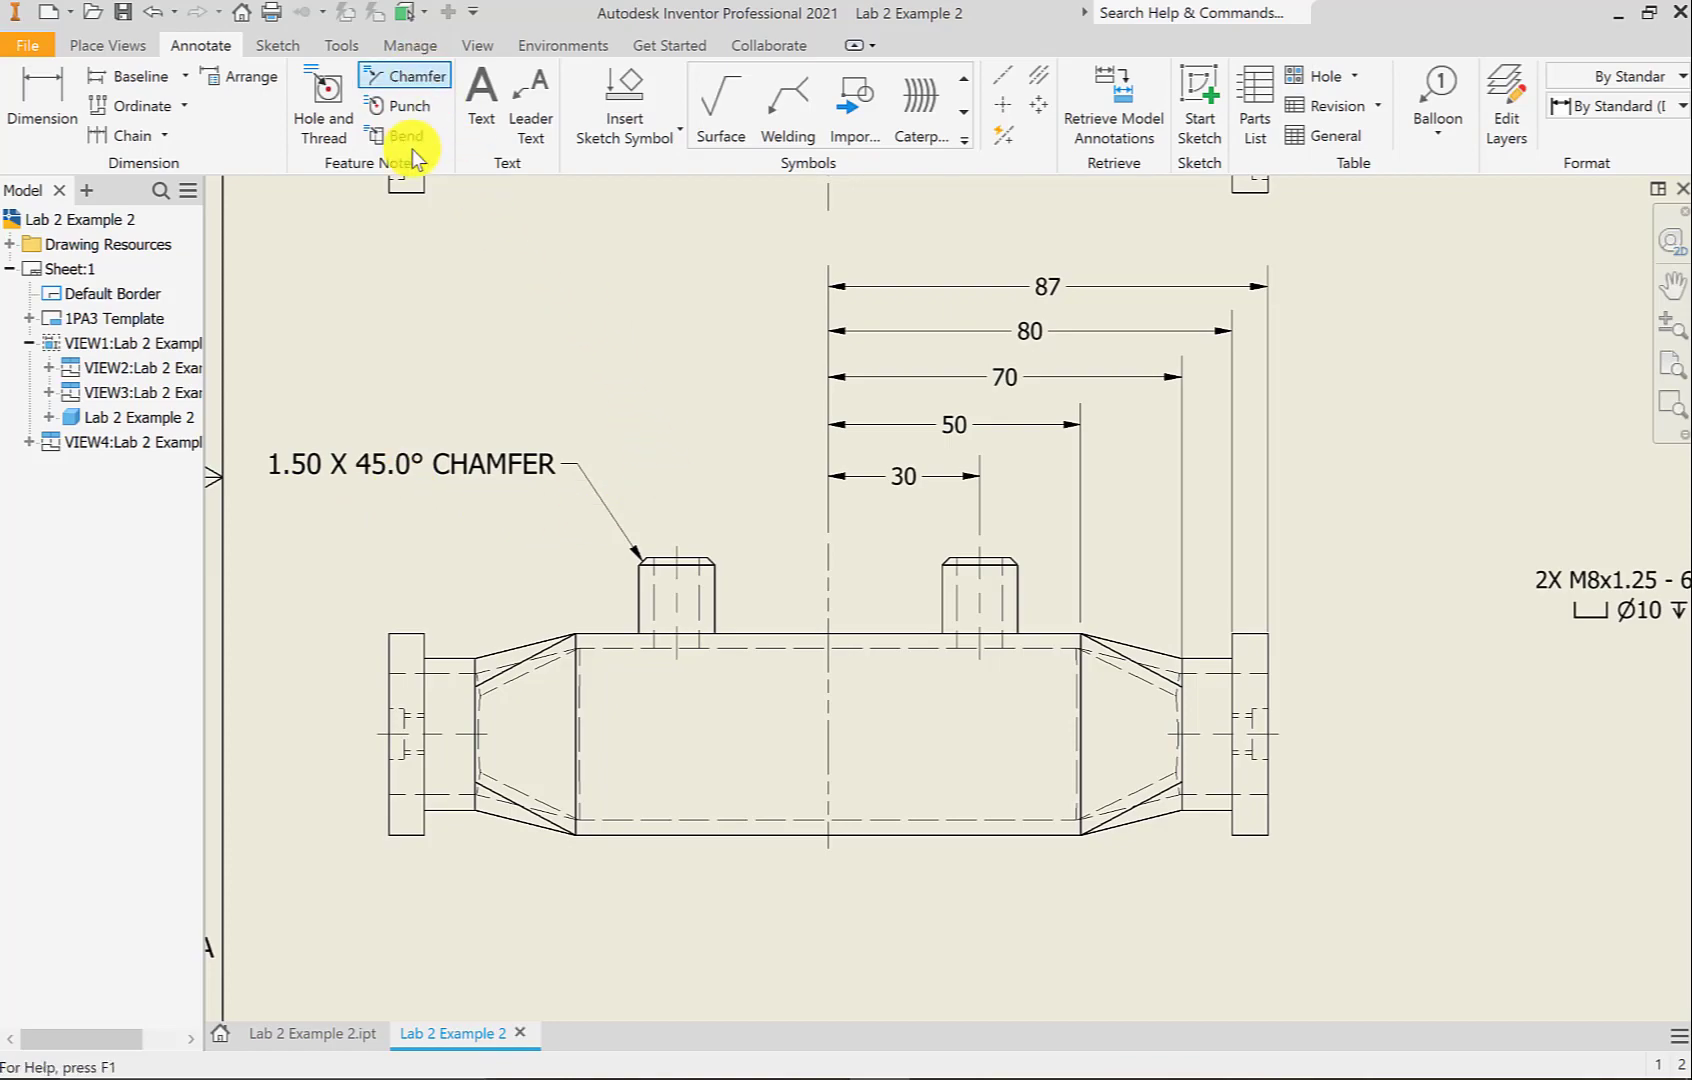
pyautogui.rightClick(619, 360)
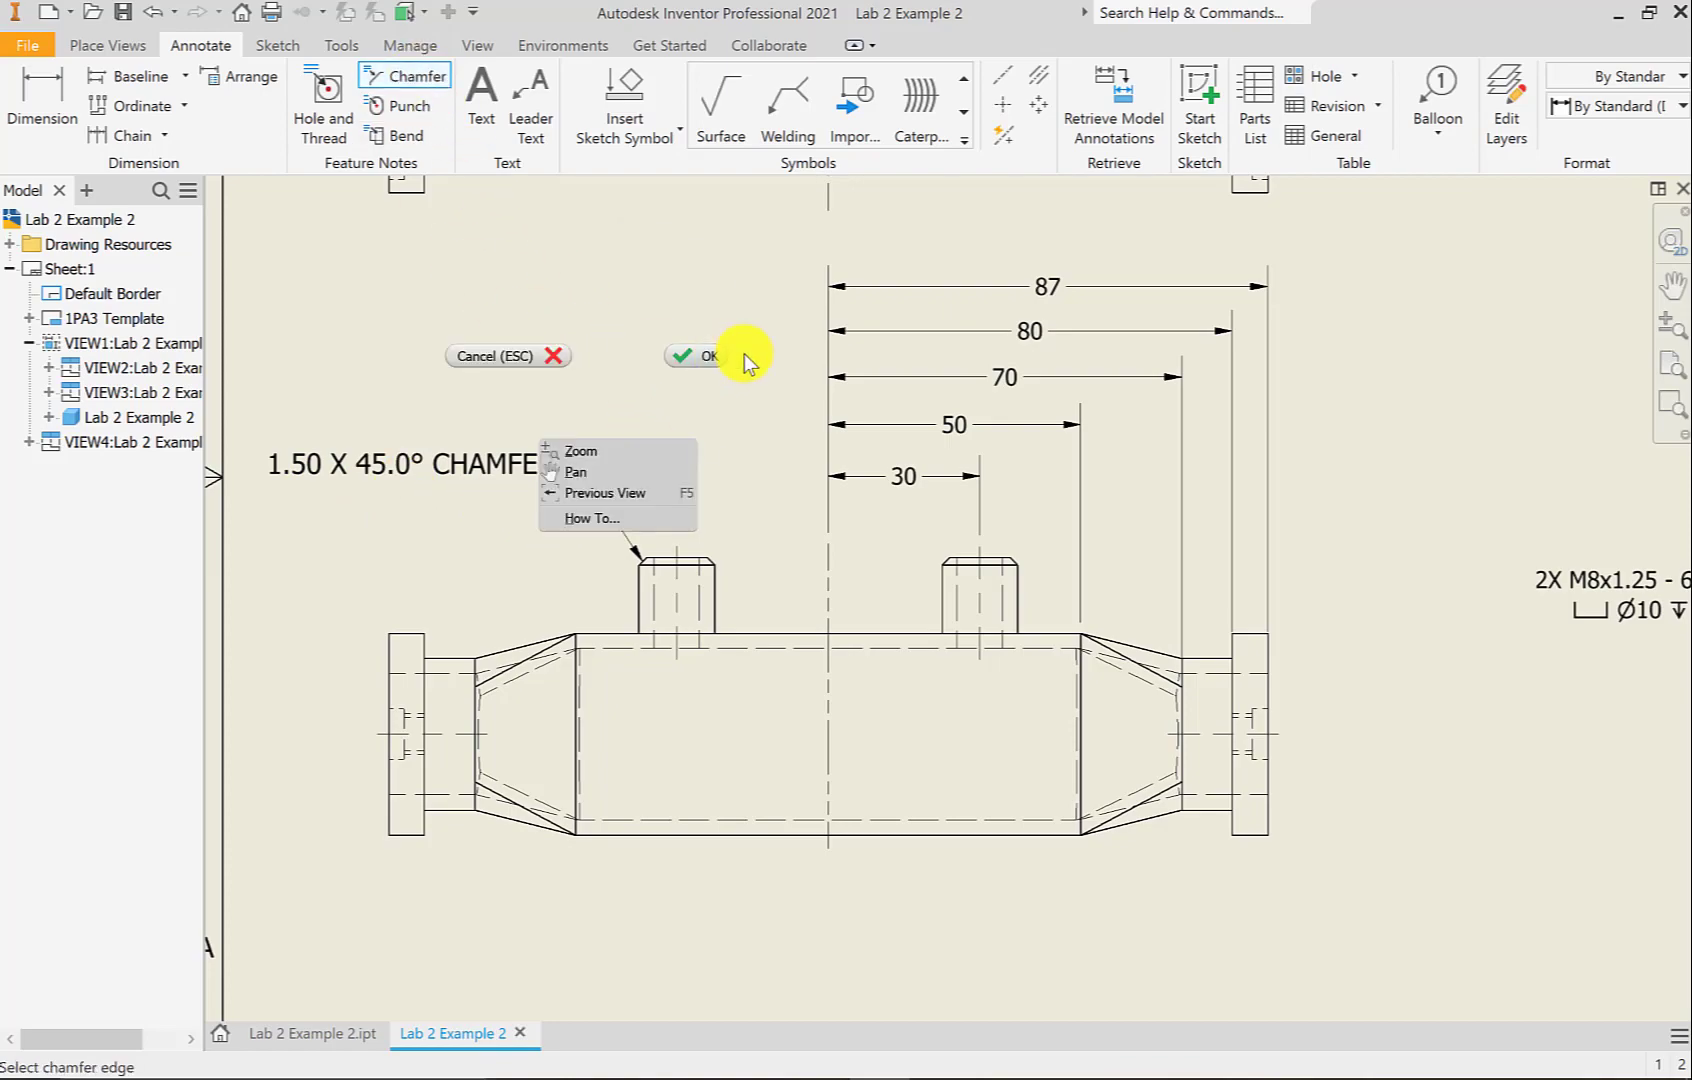
pyautogui.click(710, 362)
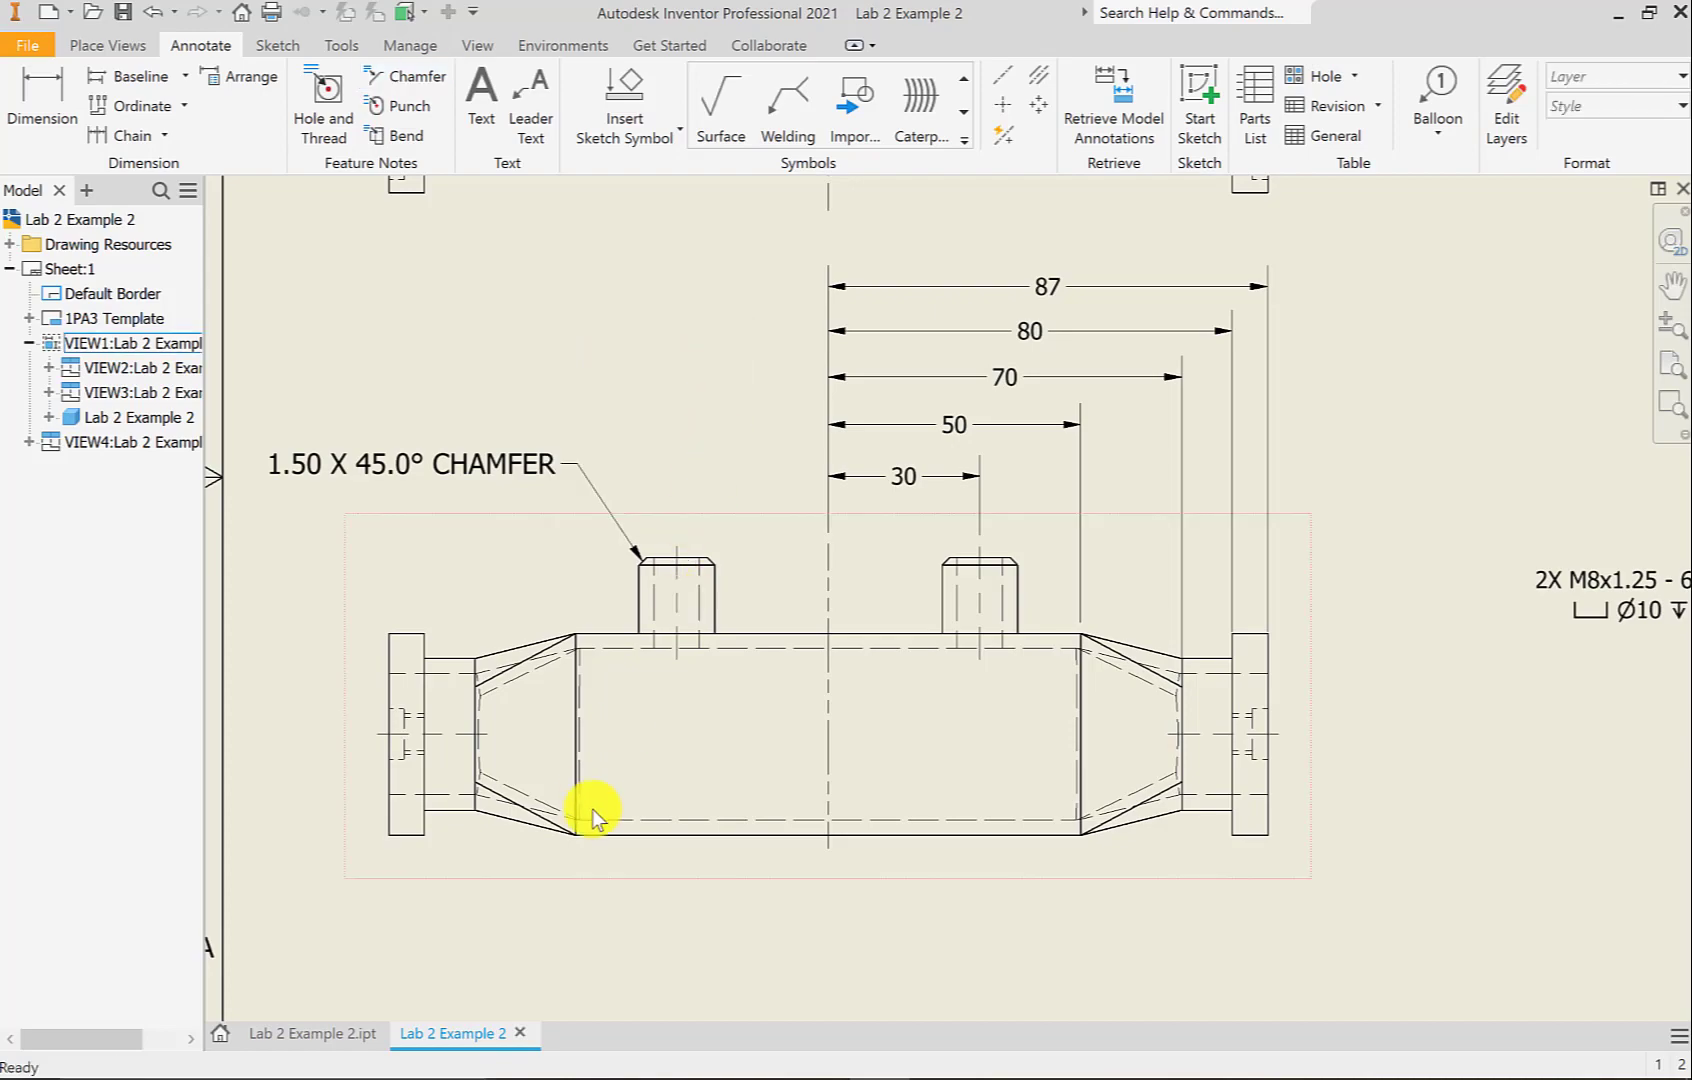
# Zoom and pan to show the whole sheet including the title block
pyautogui.scroll(-2, 697, 936)
pyautogui.moveTo(1183, 646); pyautogui.dragTo(993, 568, button='middle')
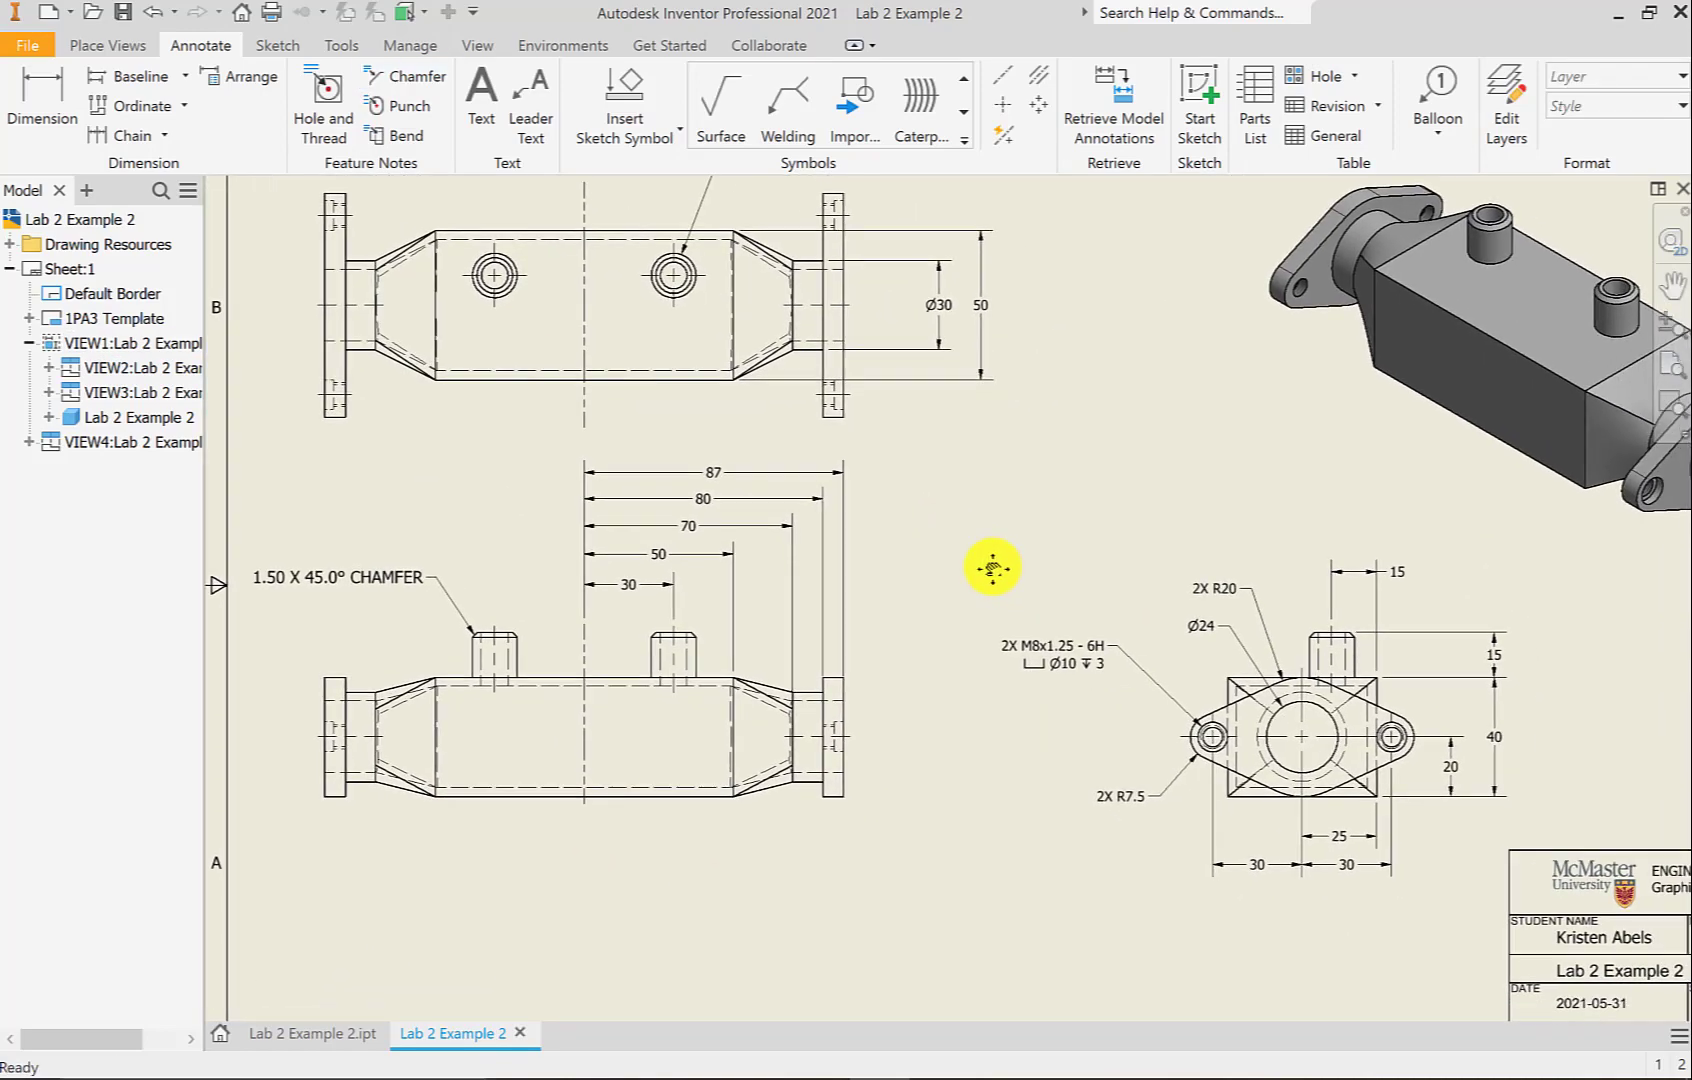
pyautogui.scroll(-2, 923, 629)
pyautogui.moveTo(923, 629); pyautogui.dragTo(831, 624, button='middle')
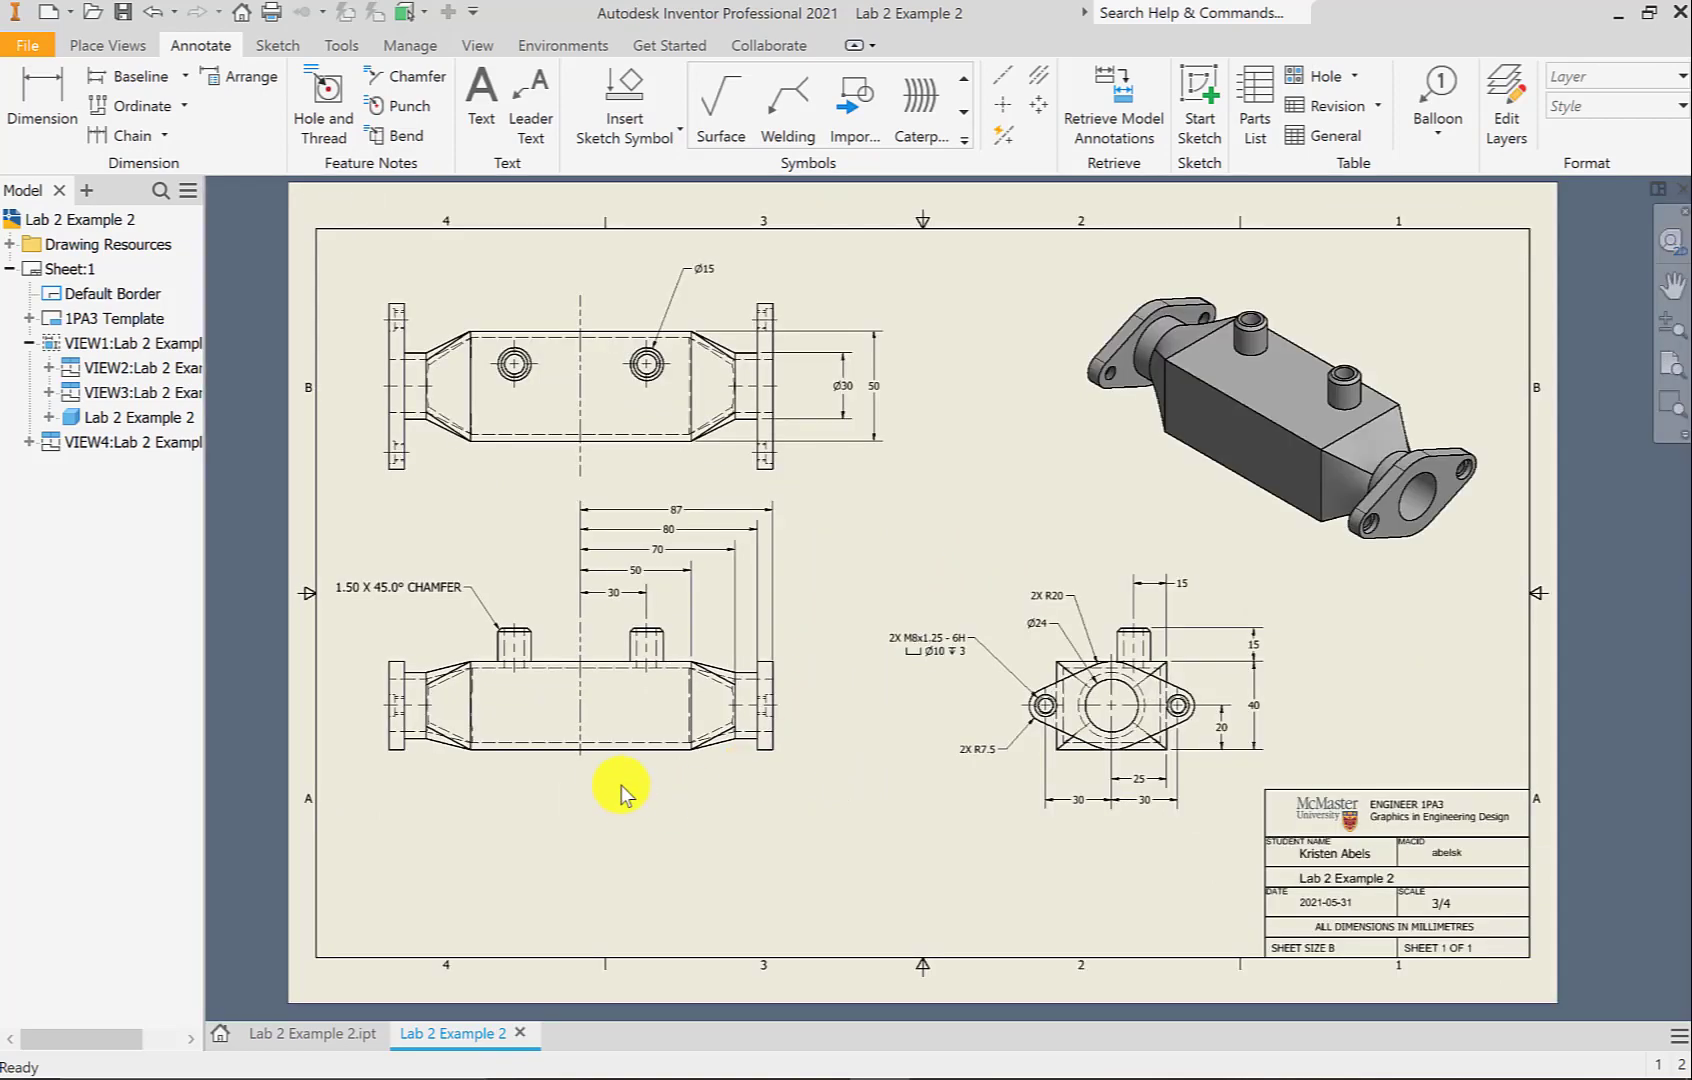
# Reposition the front view slightly right and lower to rebalance the sheet
pyautogui.moveTo(623, 774); pyautogui.dragTo(680, 782)
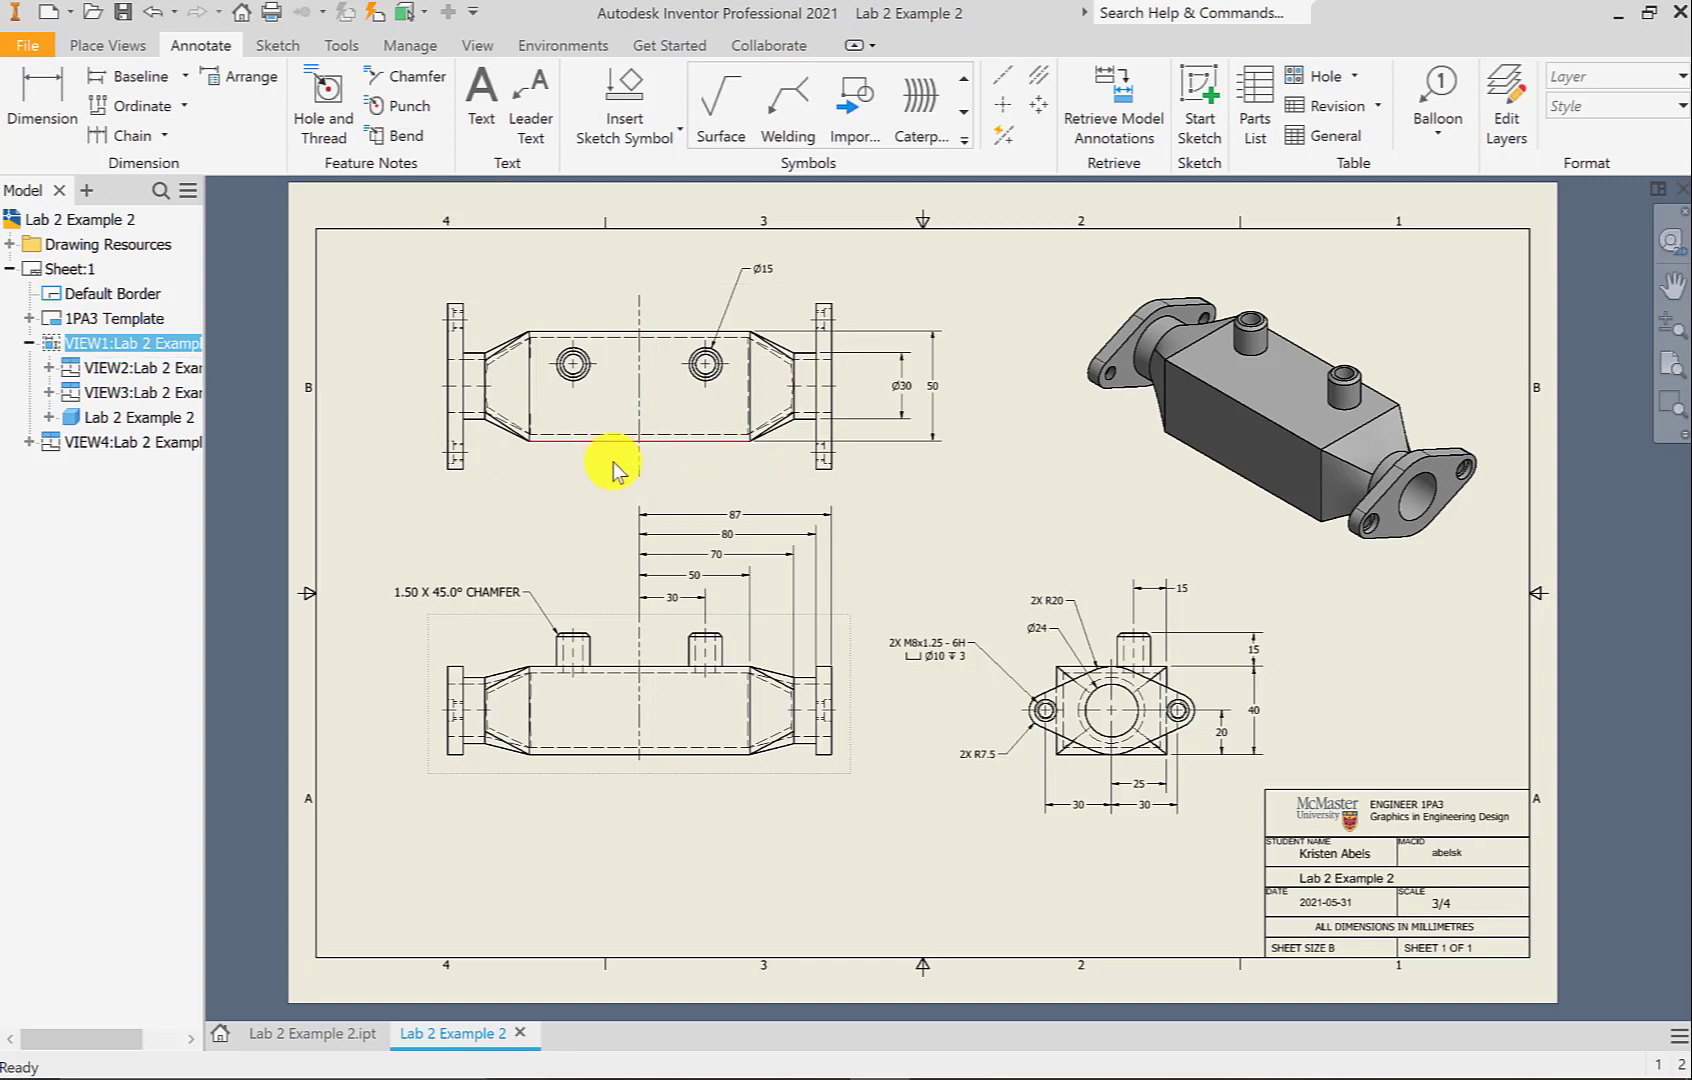
pyautogui.moveTo(660, 778); pyautogui.dragTo(699, 792)
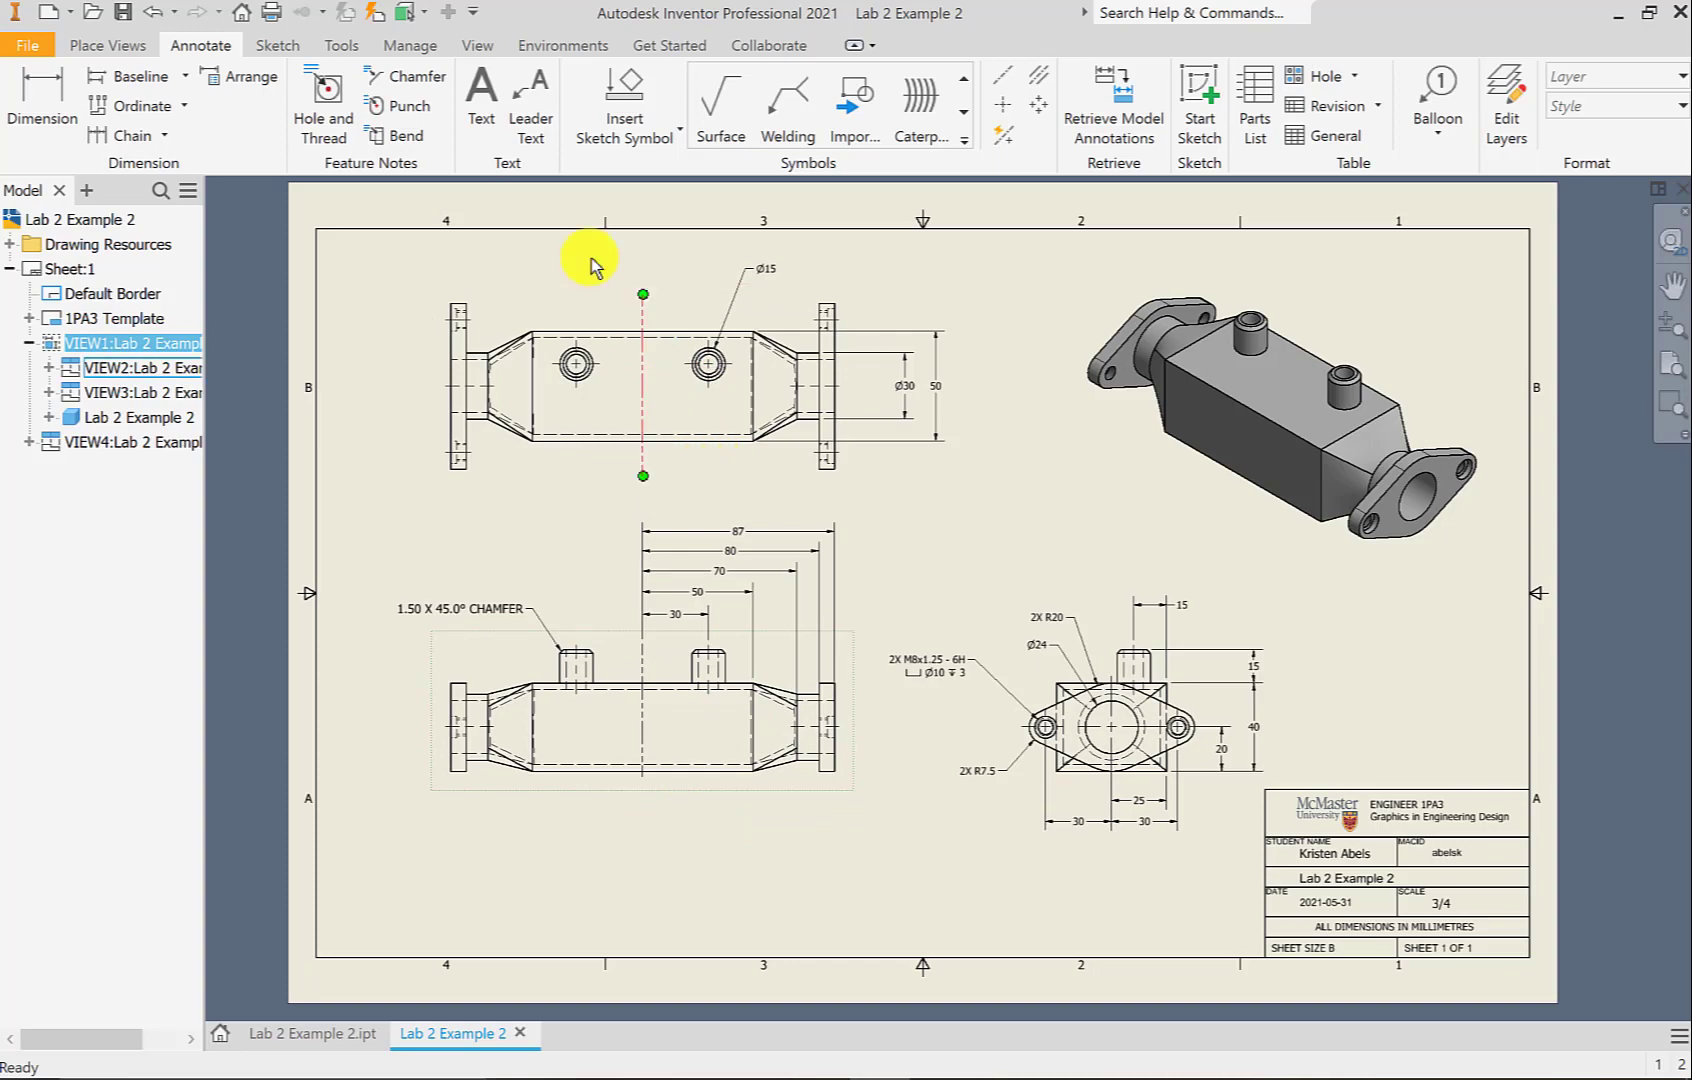
pyautogui.click(531, 97)
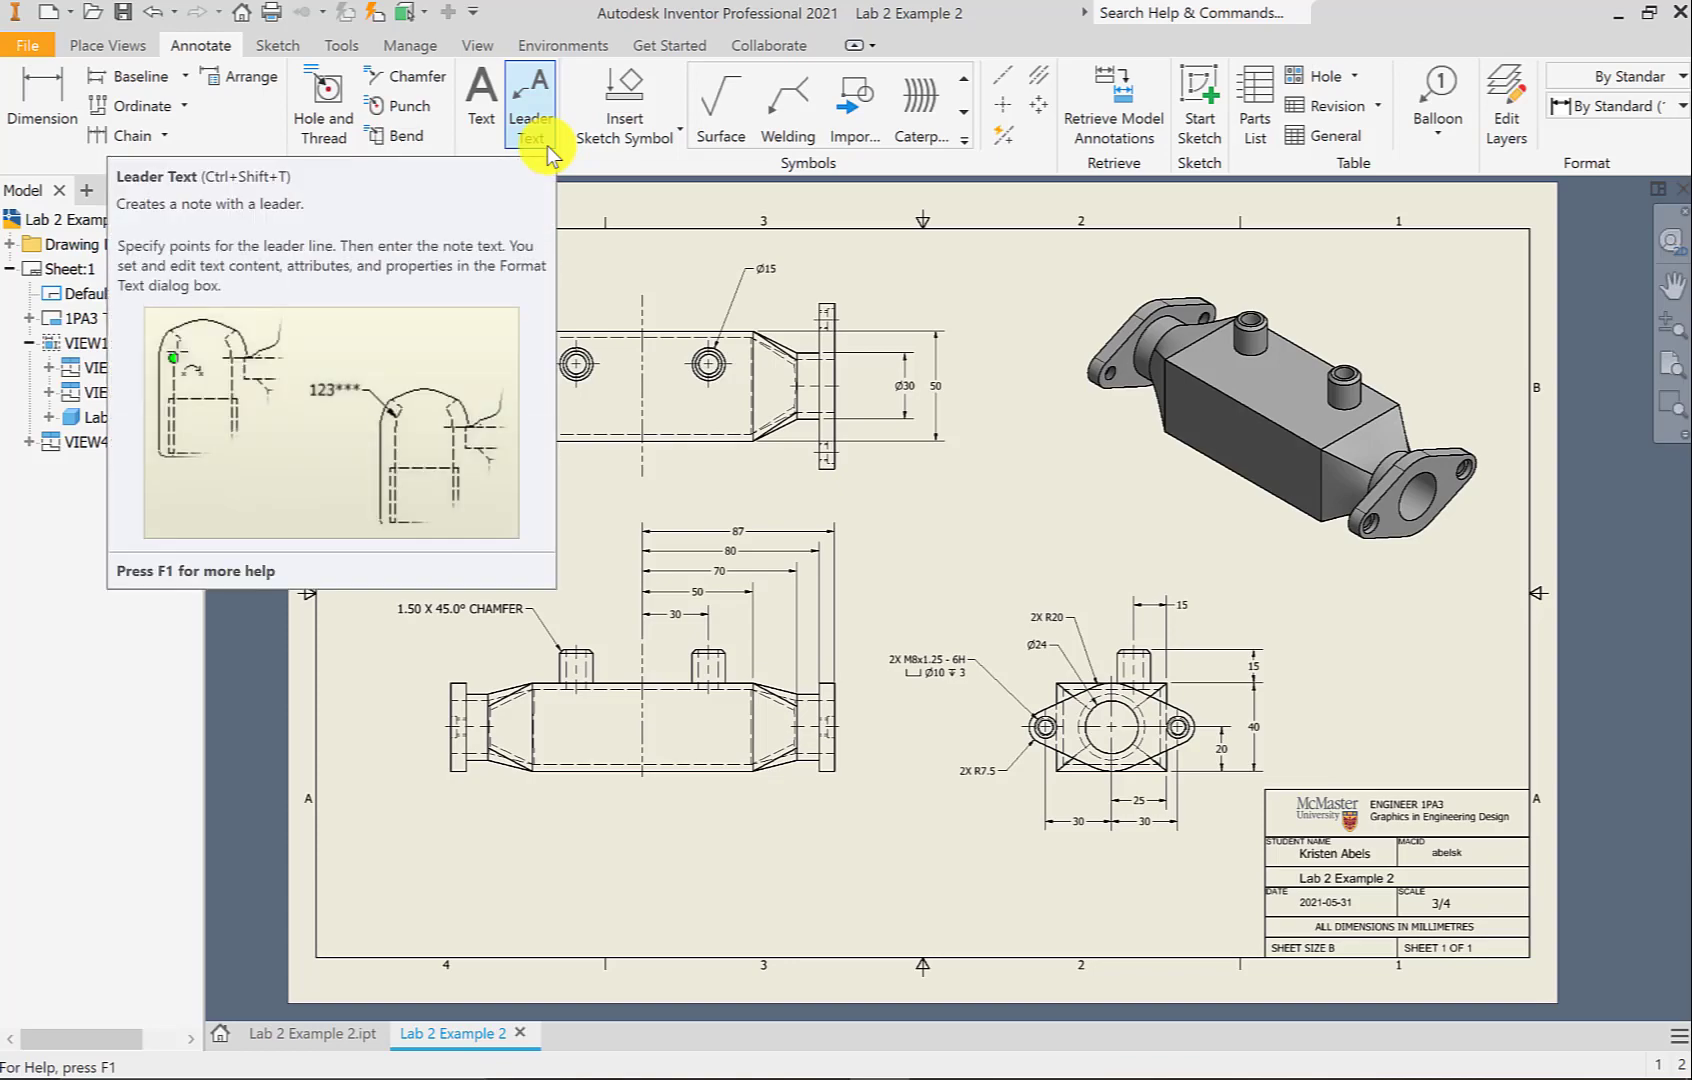
# Attach an 'ALL WALLS 3 MM THICK' leader note to the top view's bottom edge, bent below the view
pyautogui.scroll(-3, 680, 446)
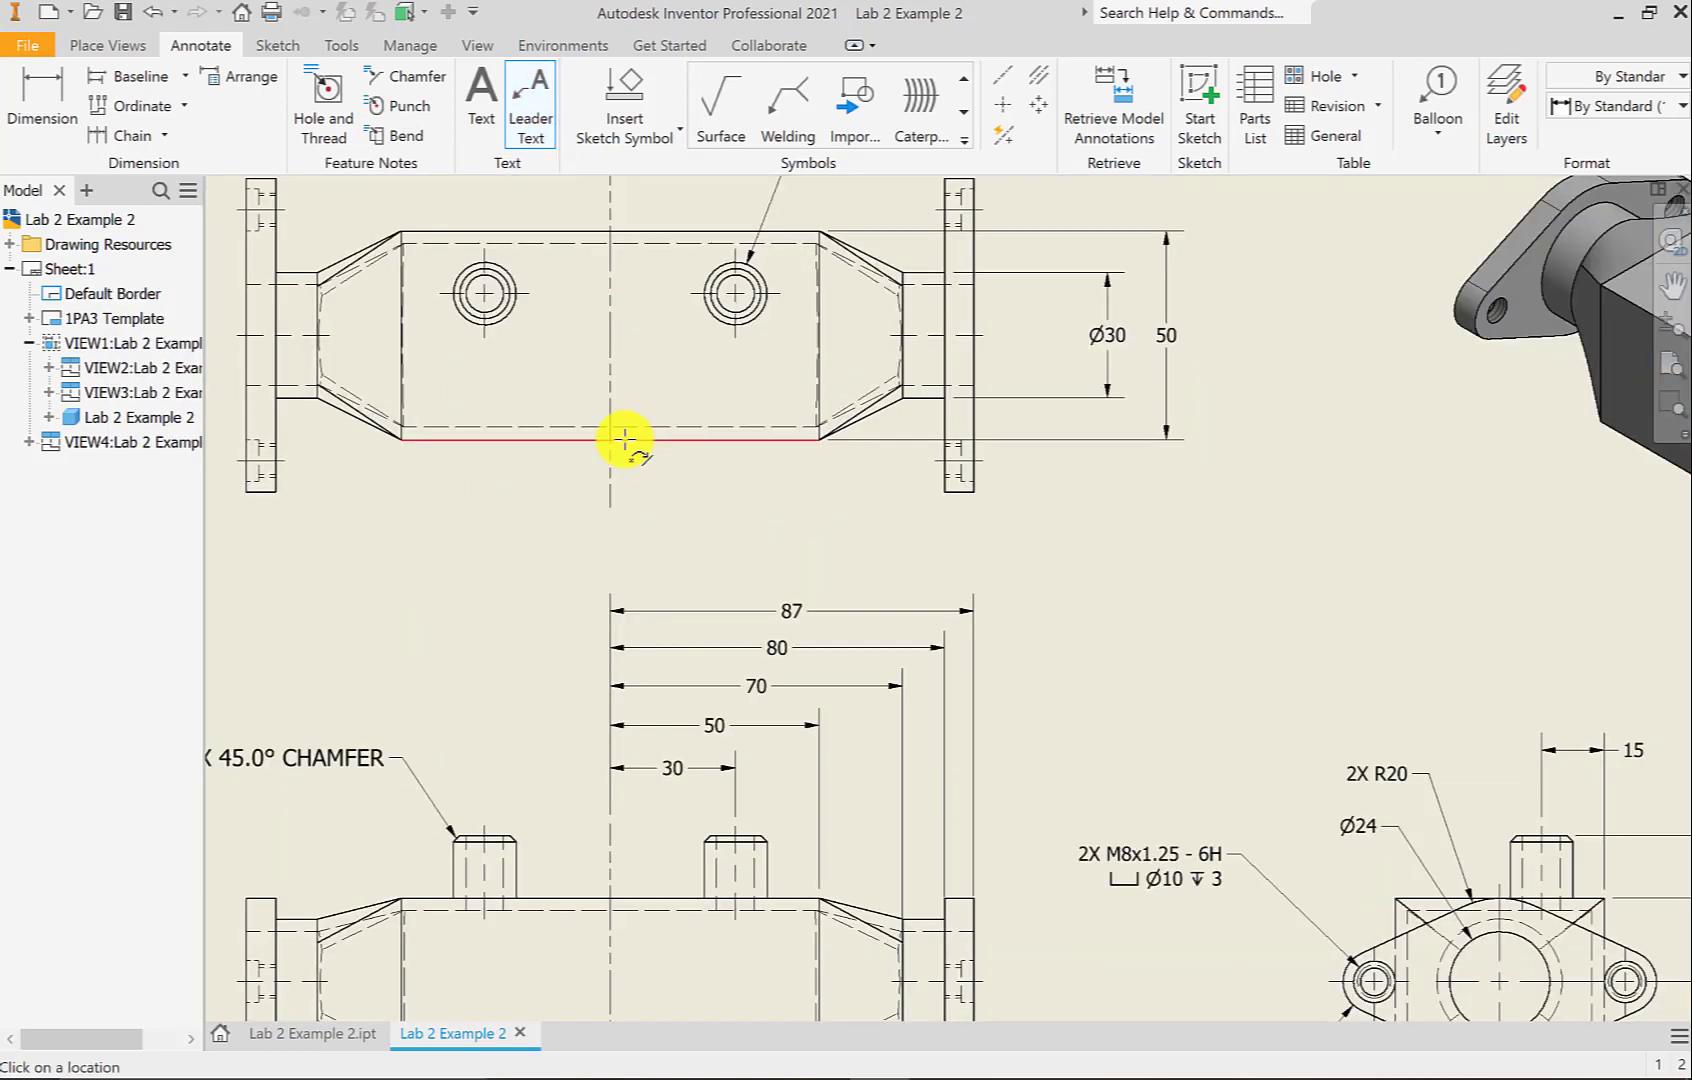
pyautogui.click(625, 440)
pyautogui.click(660, 509)
pyautogui.rightClick(660, 509)
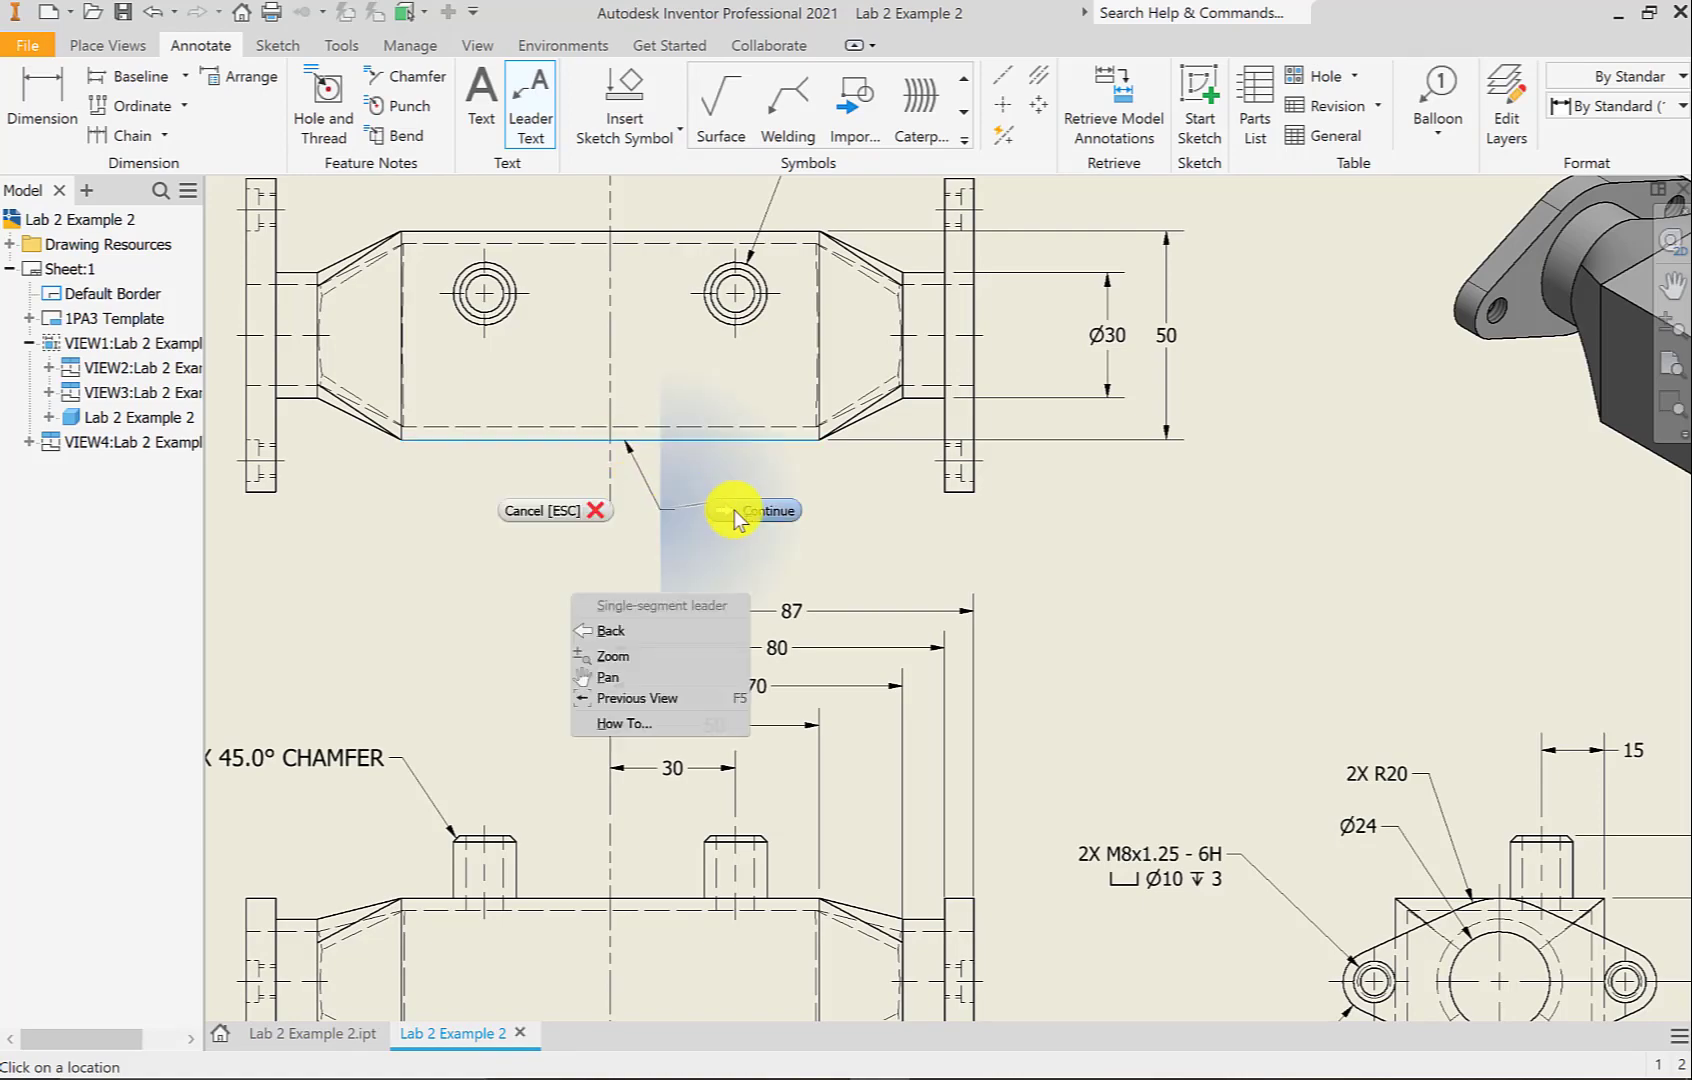
pyautogui.click(734, 510)
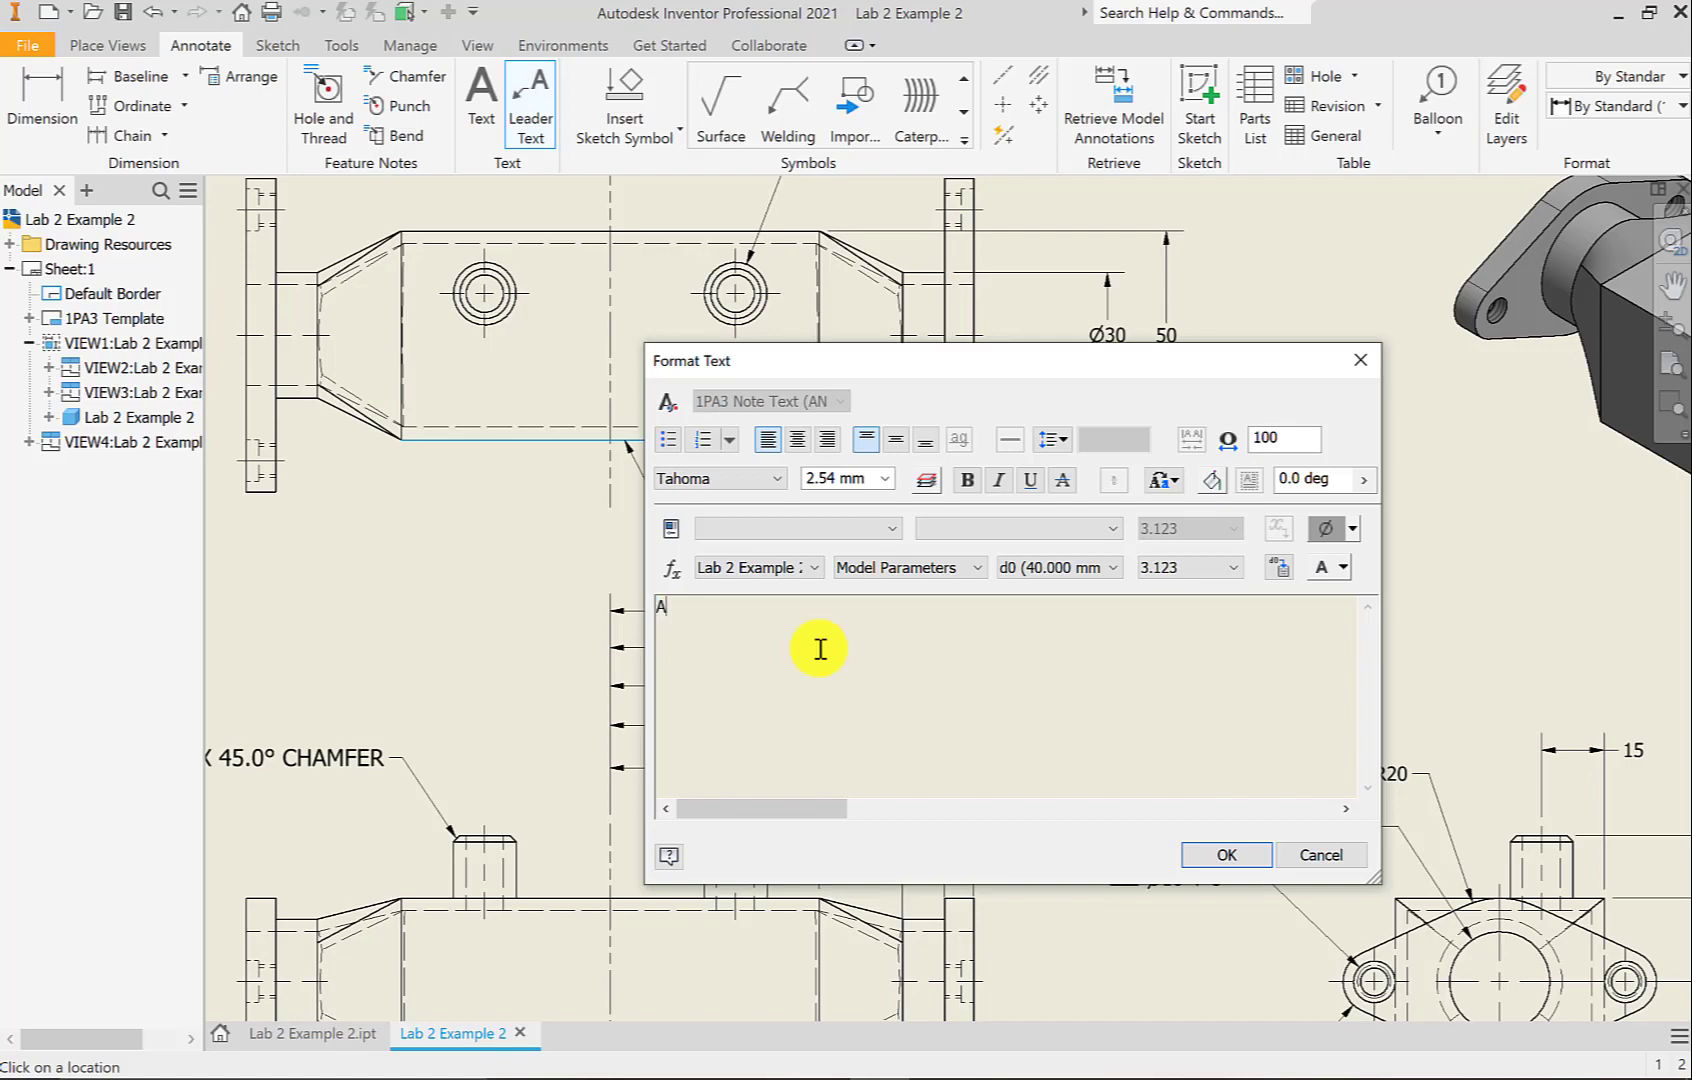
pyautogui.write('ALL WALLS 3 MM THICK')
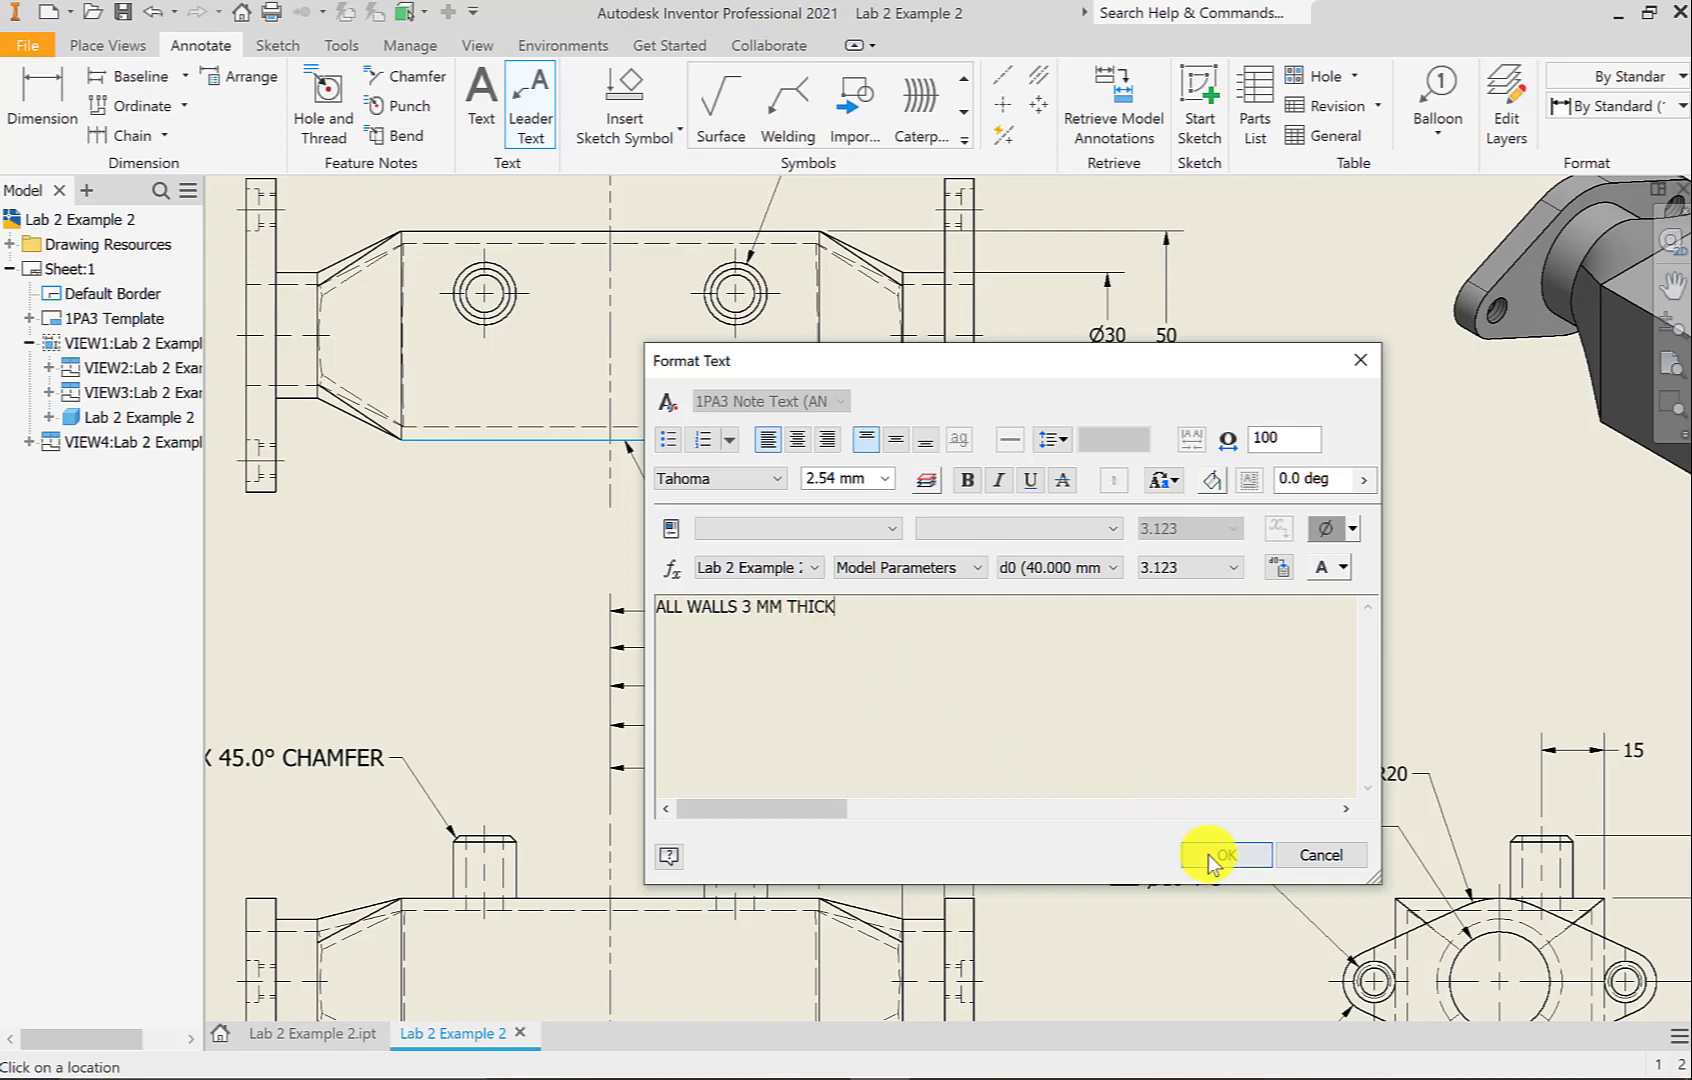
pyautogui.click(1205, 855)
pyautogui.scroll(-2, 1075, 798)
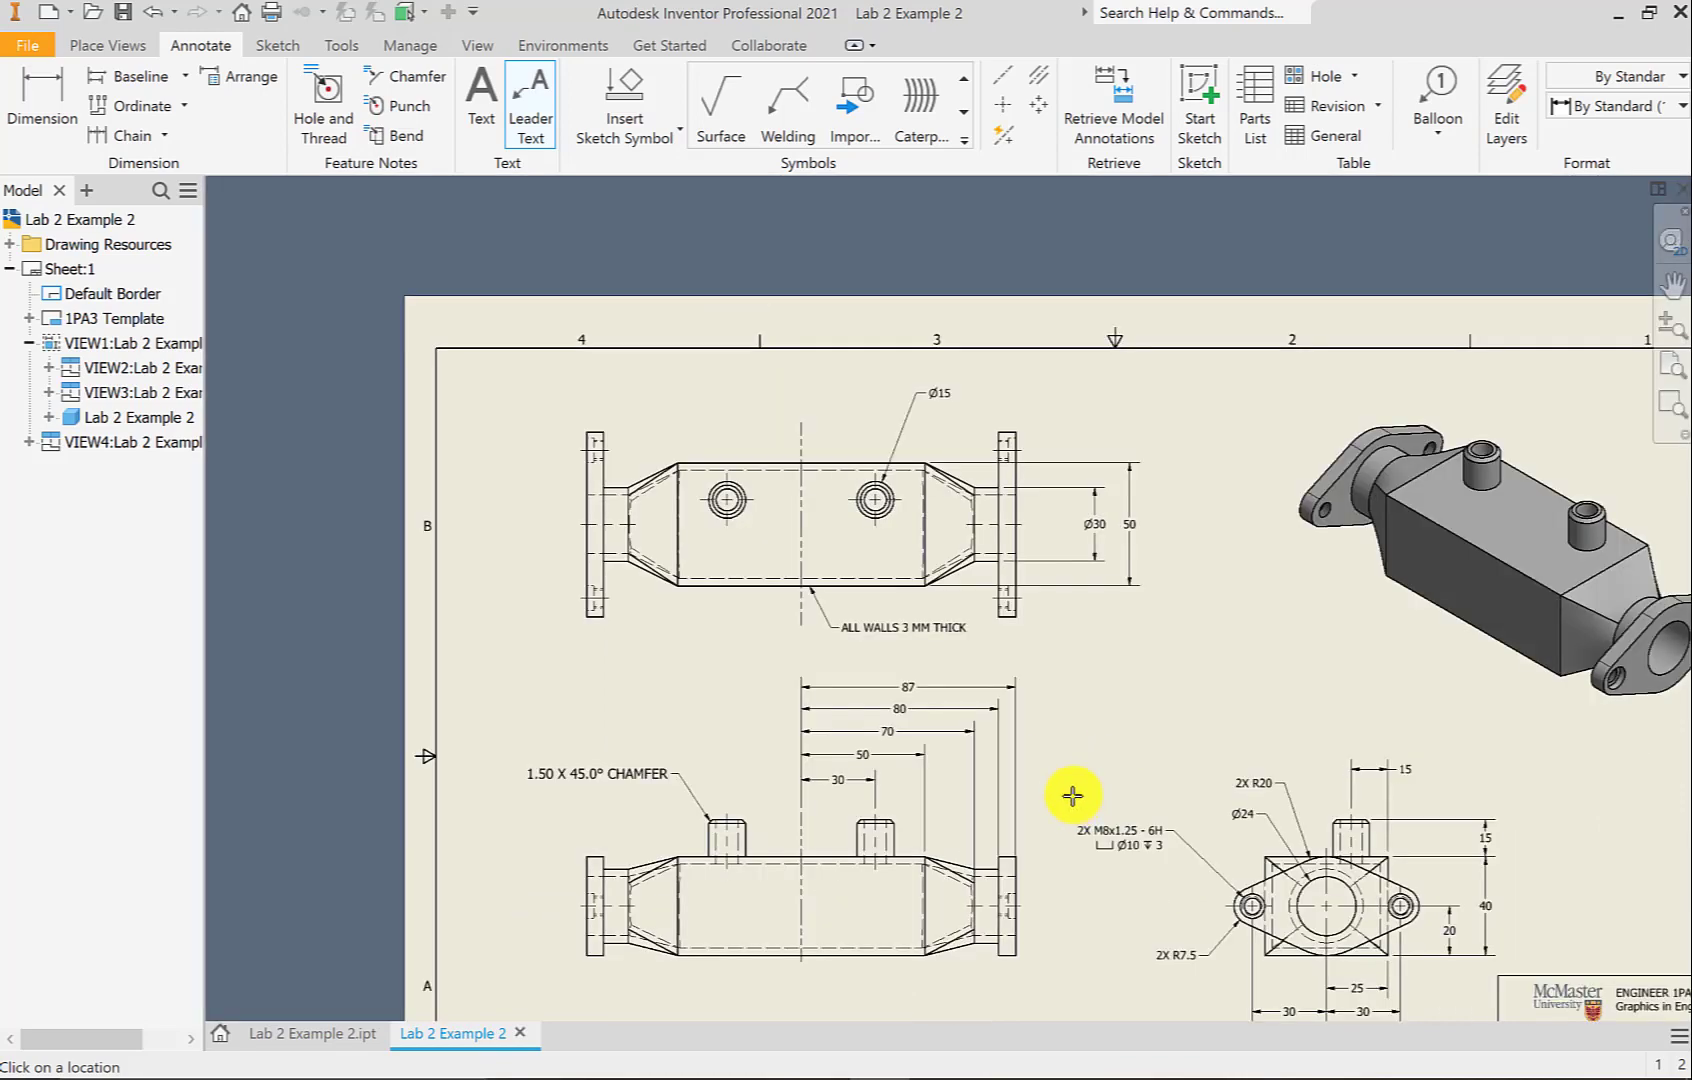
pyautogui.scroll(-1, 846, 687)
pyautogui.moveTo(846, 687); pyautogui.dragTo(835, 683, button='middle')
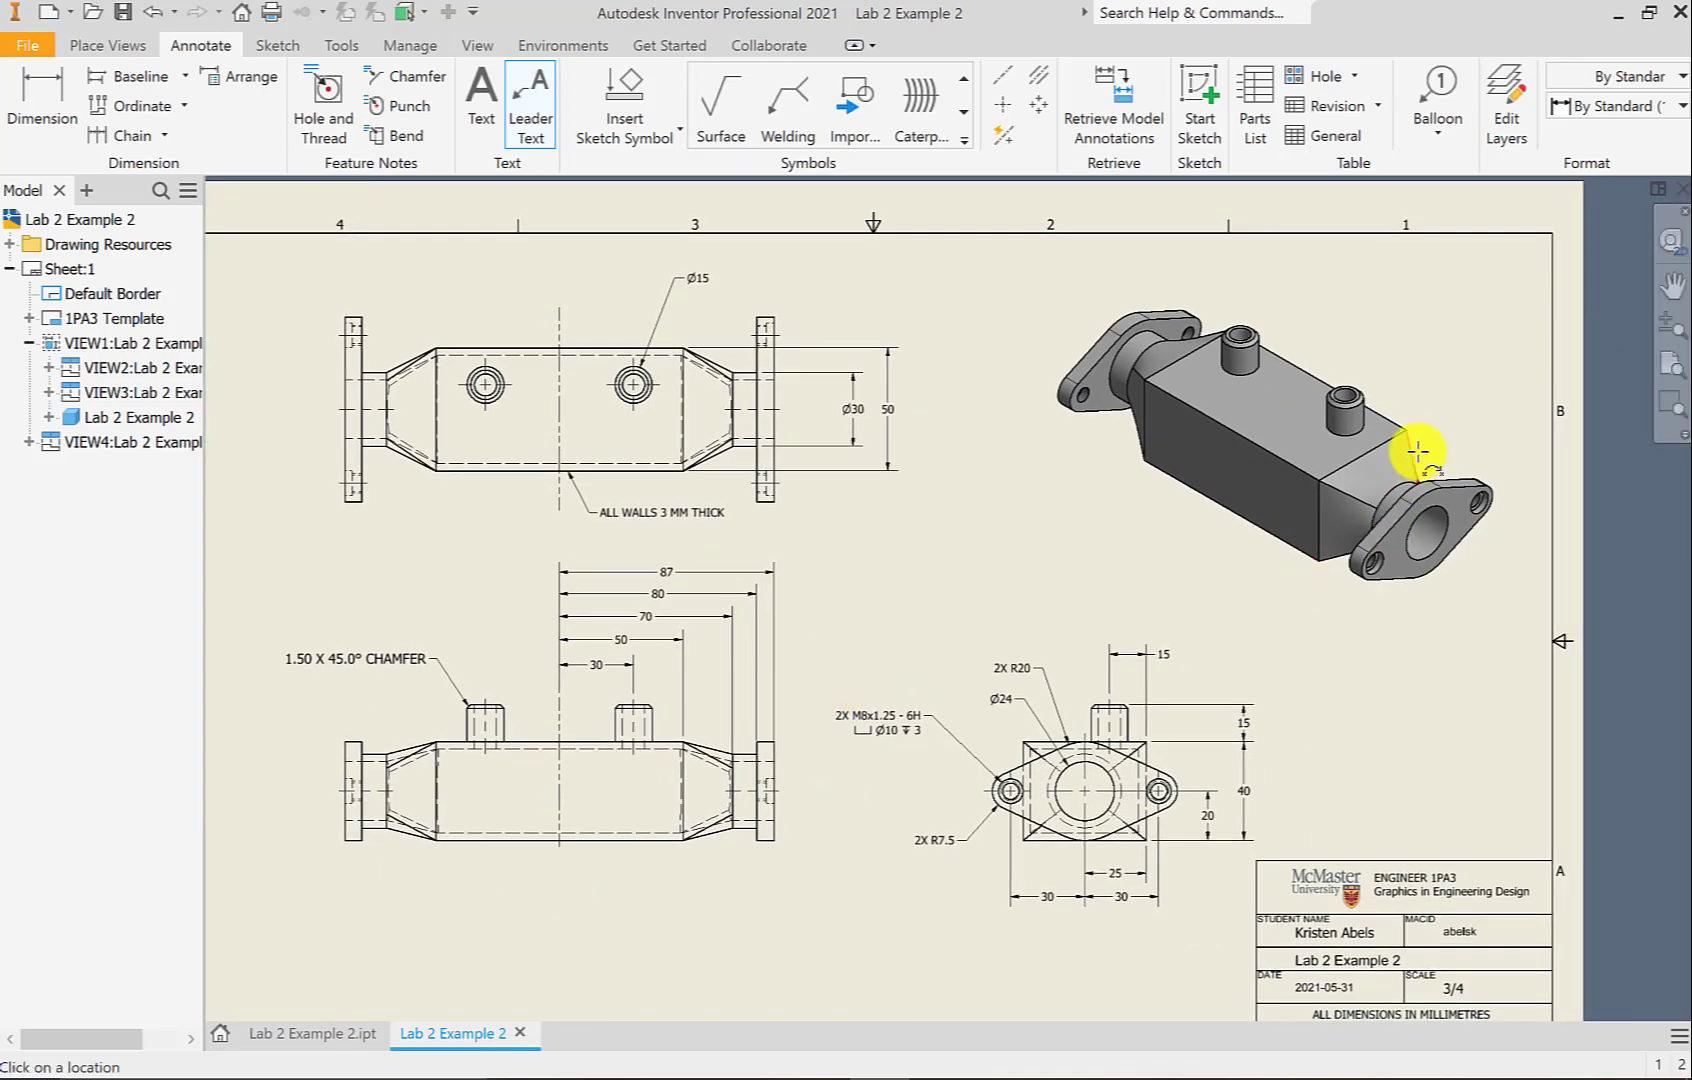
# Attach a 'LOFT FEATURE' leader note to the isometric view's lower edge near the flange, then recentre the sheet
pyautogui.scroll(3, 1360, 517)
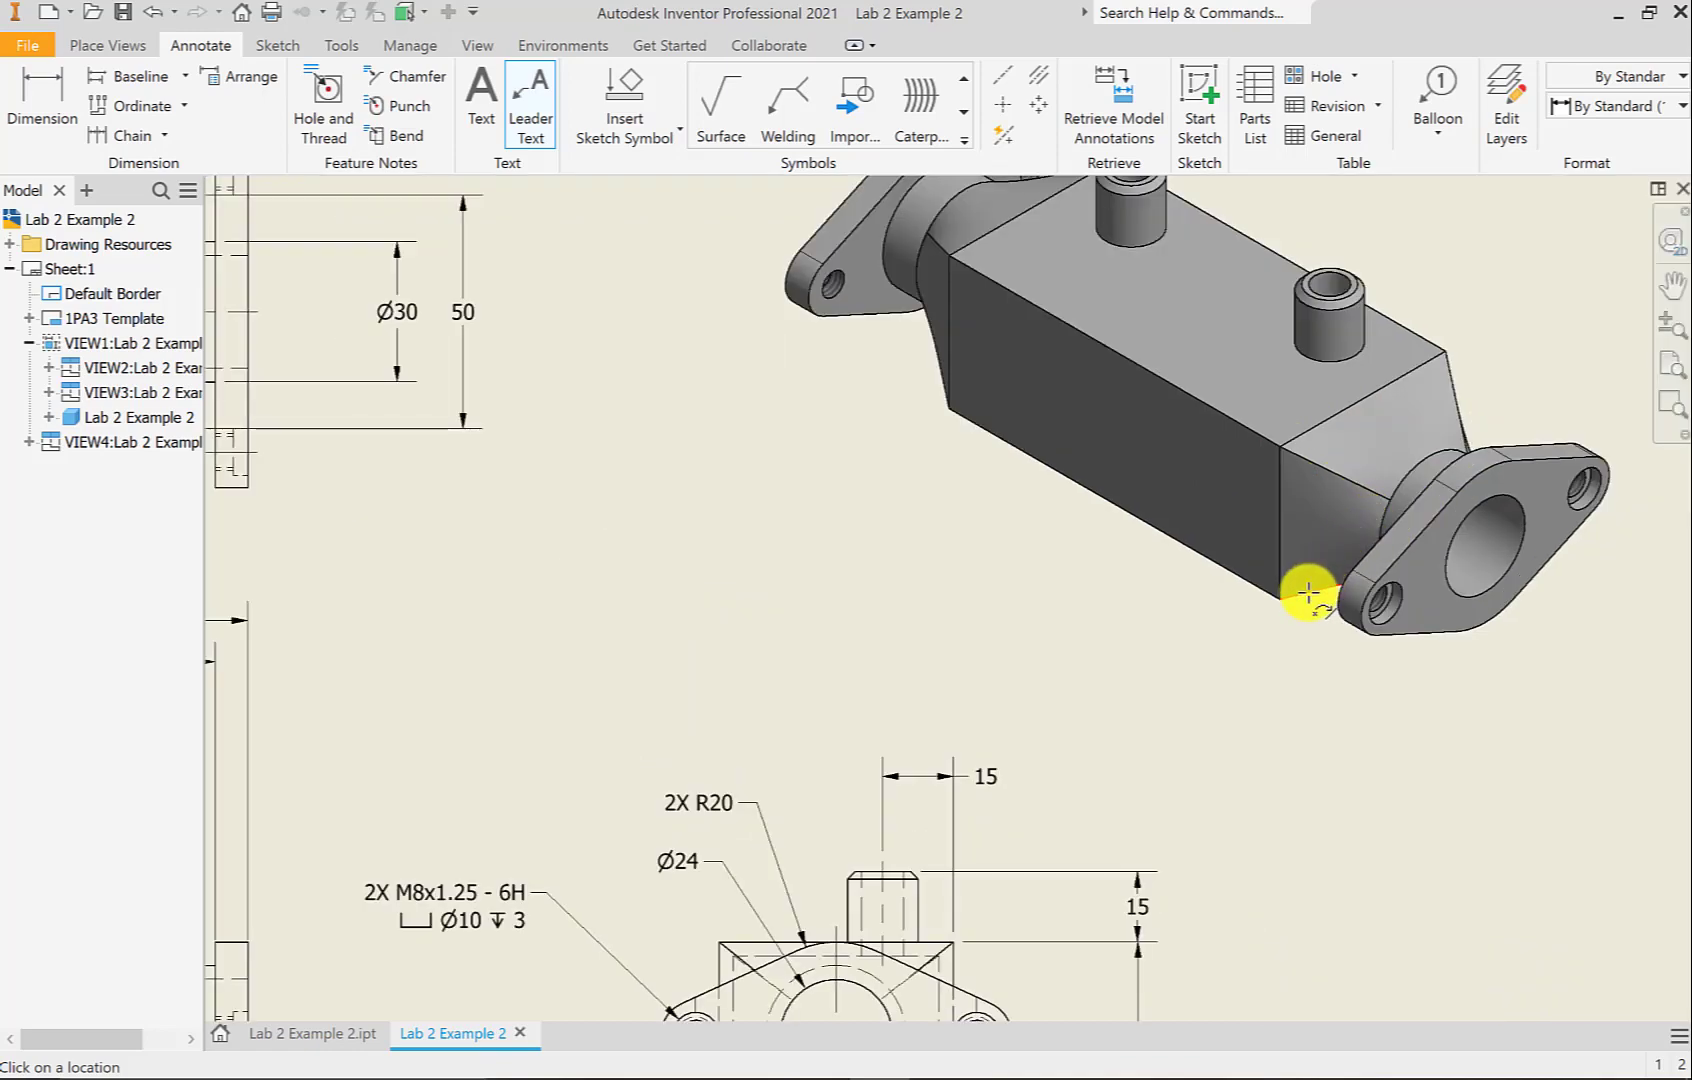
pyautogui.click(1305, 592)
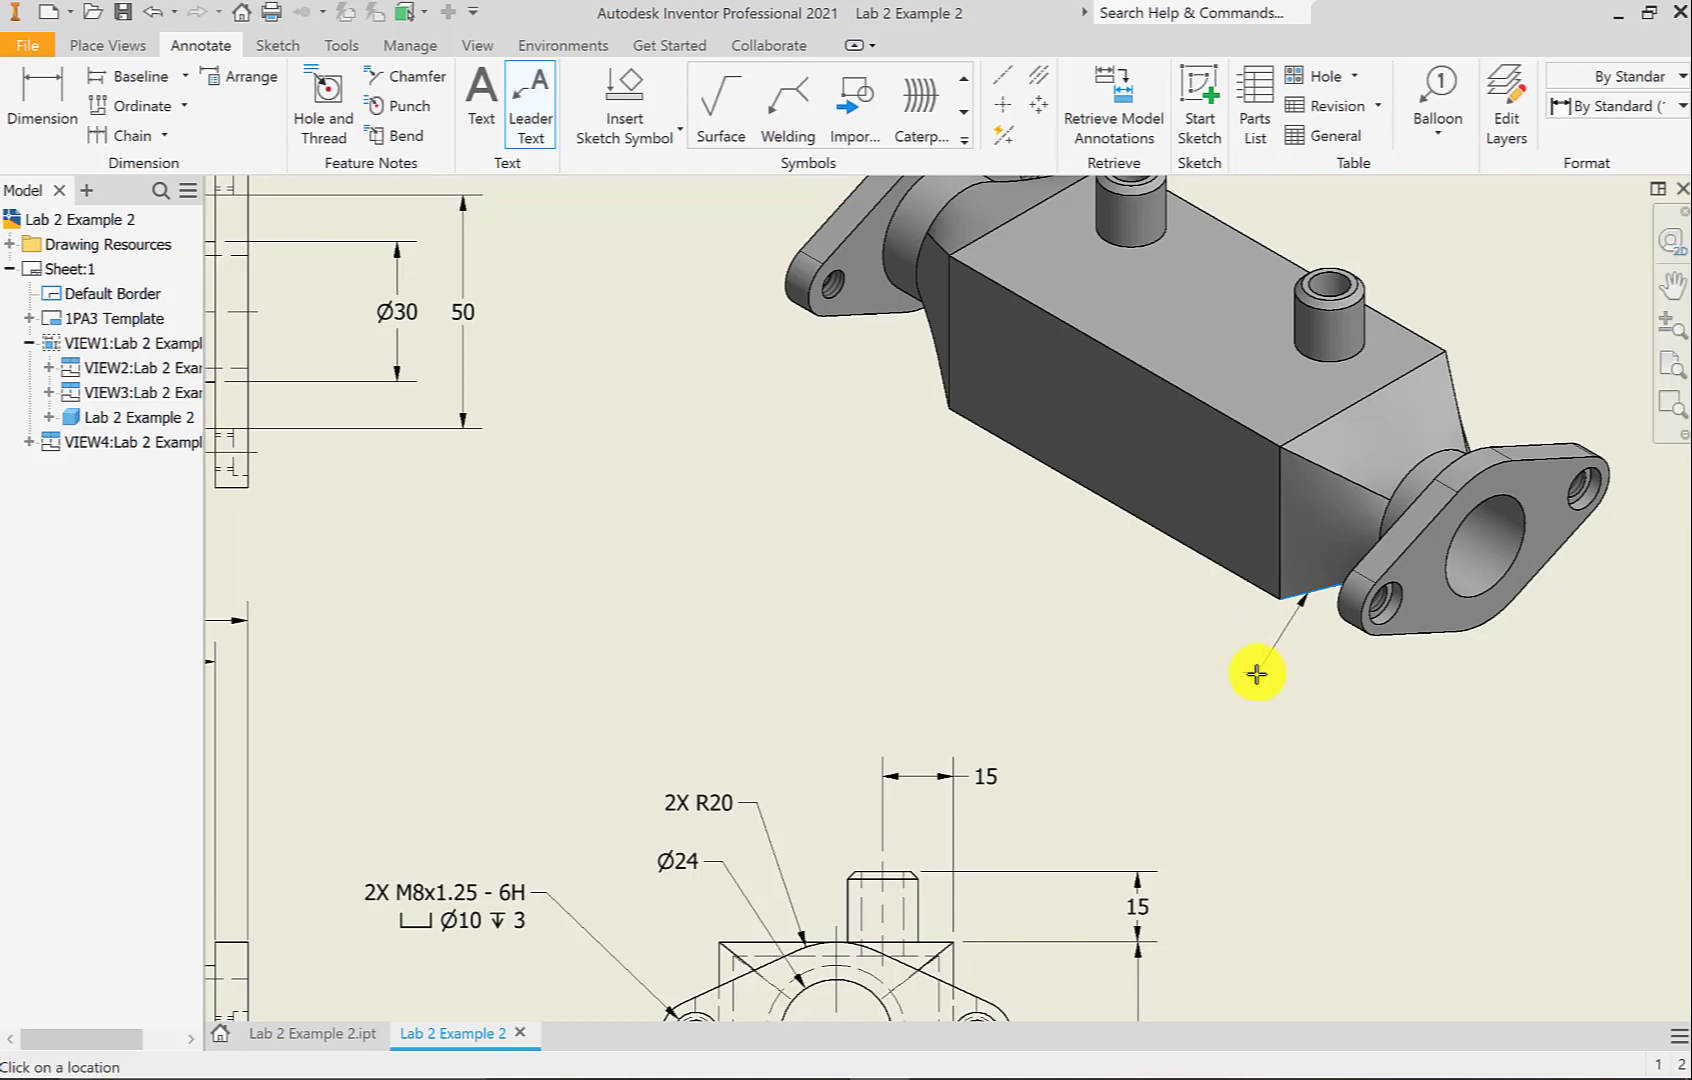
pyautogui.click(1257, 674)
pyautogui.rightClick(1257, 674)
pyautogui.click(1340, 670)
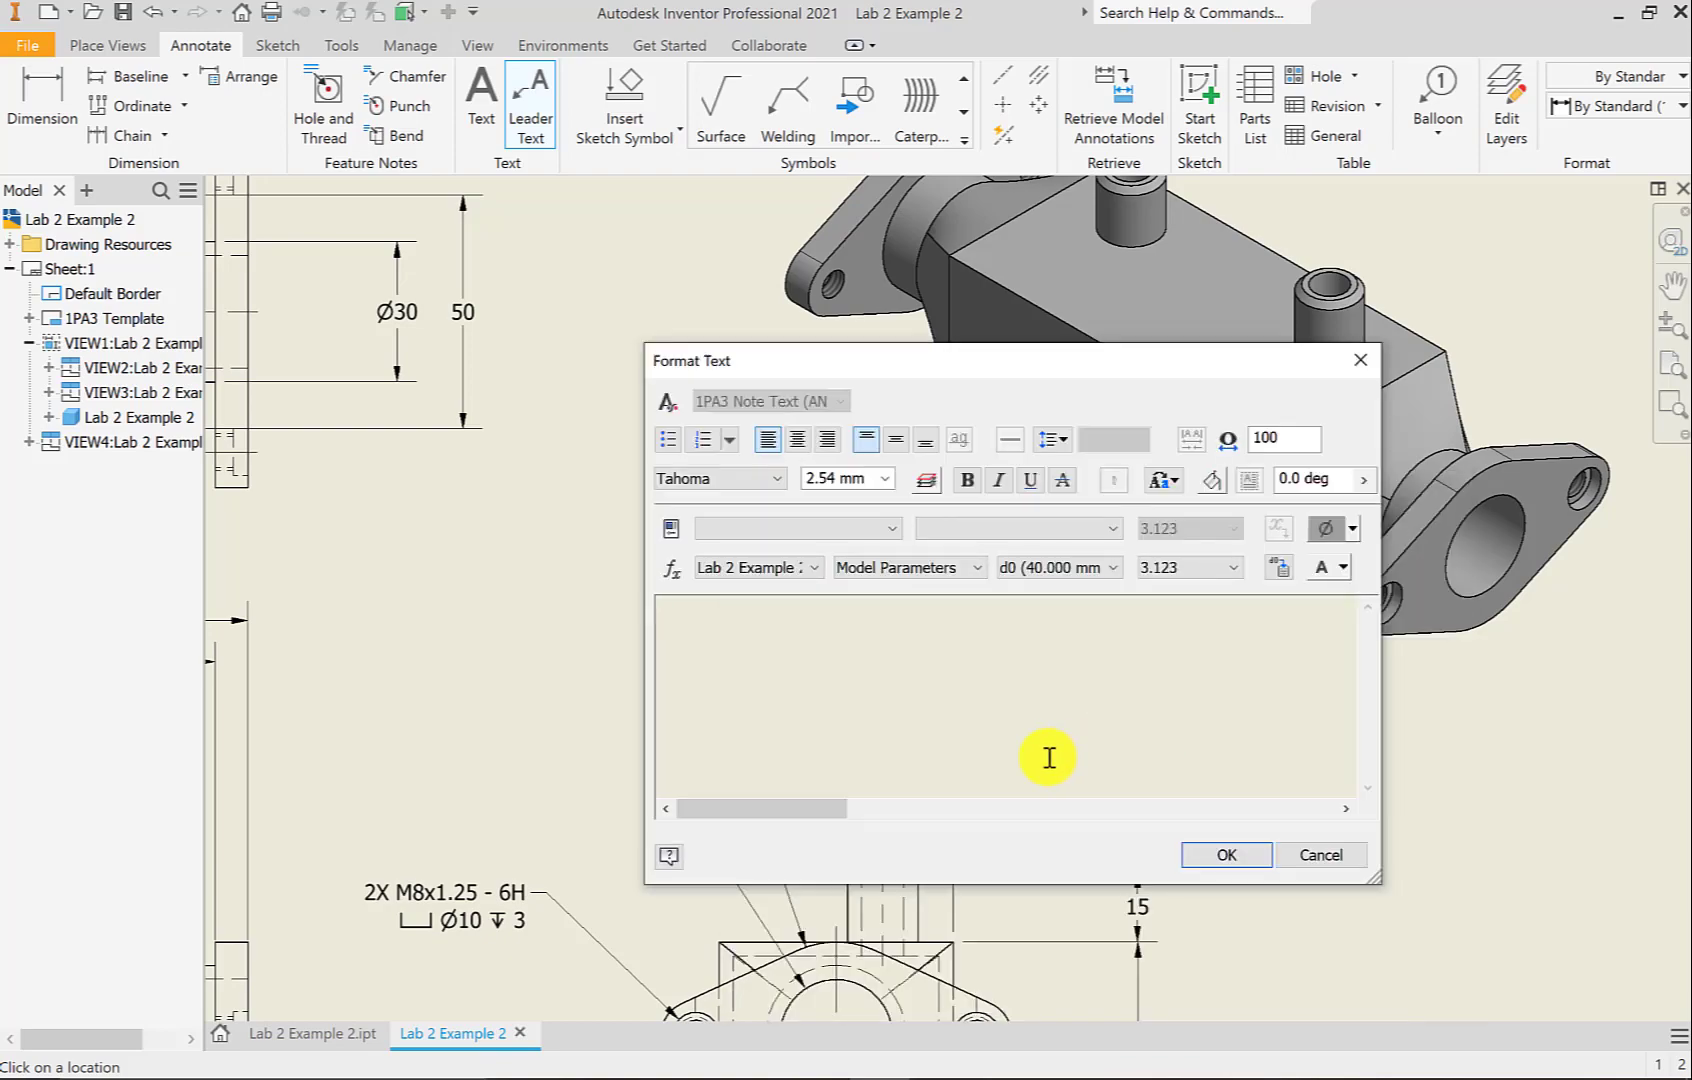
pyautogui.write('LOFT FEATURE')
pyautogui.click(1223, 857)
pyautogui.scroll(3, 1288, 830)
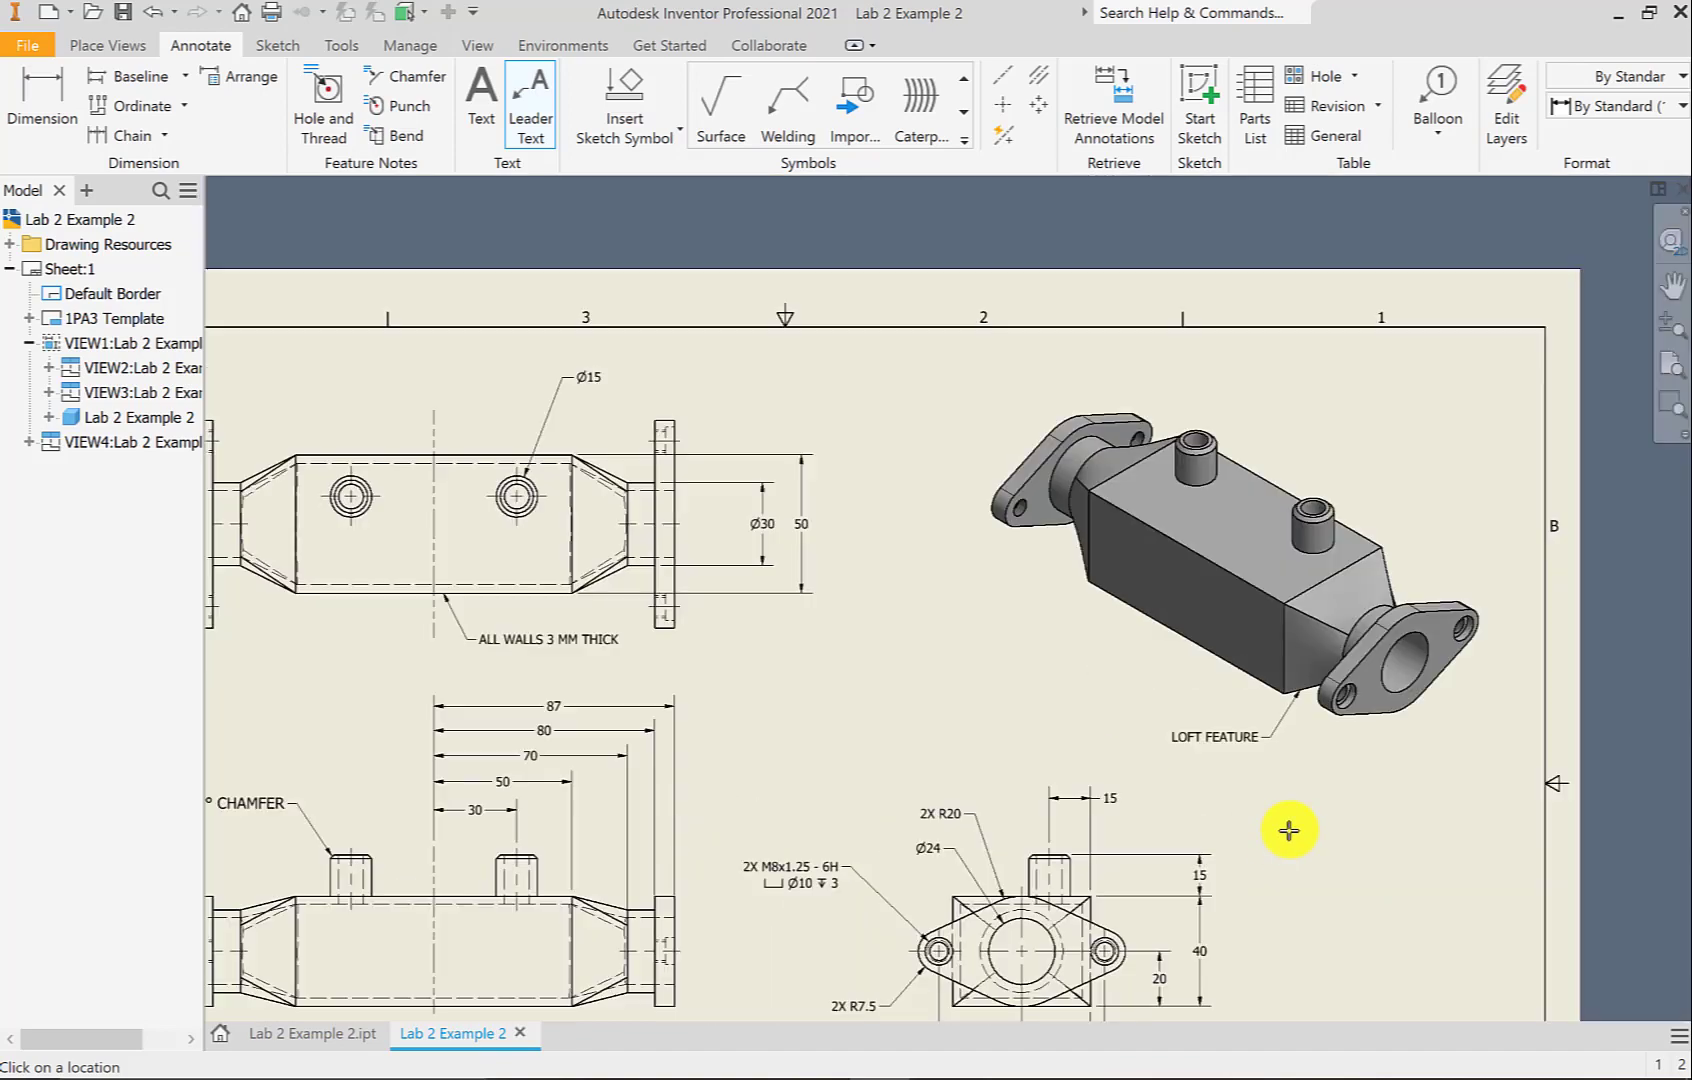
pyautogui.moveTo(1288, 829)
pyautogui.mouseDown(button='middle')
pyautogui.moveTo(1288, 802)
pyautogui.moveTo(1386, 663)
pyautogui.mouseUp(button='middle')
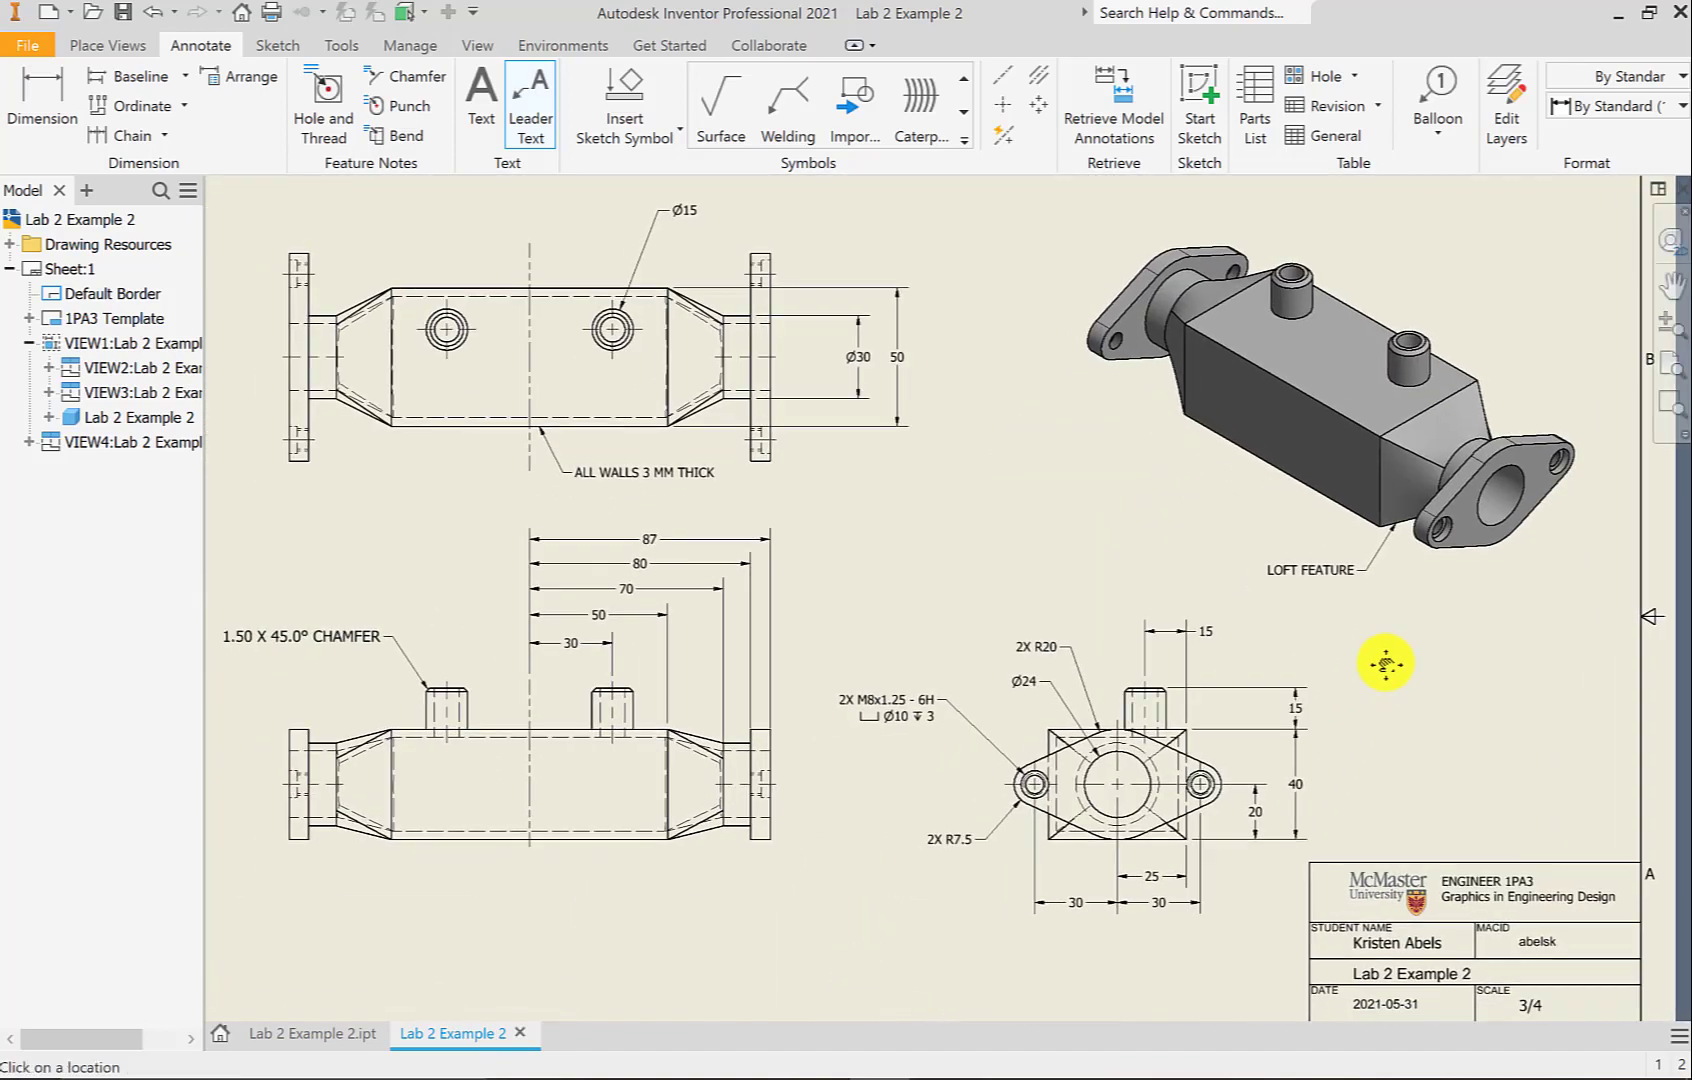
pyautogui.scroll(1, 1033, 477)
pyautogui.moveTo(1076, 483); pyautogui.dragTo(1093, 492, button='middle')
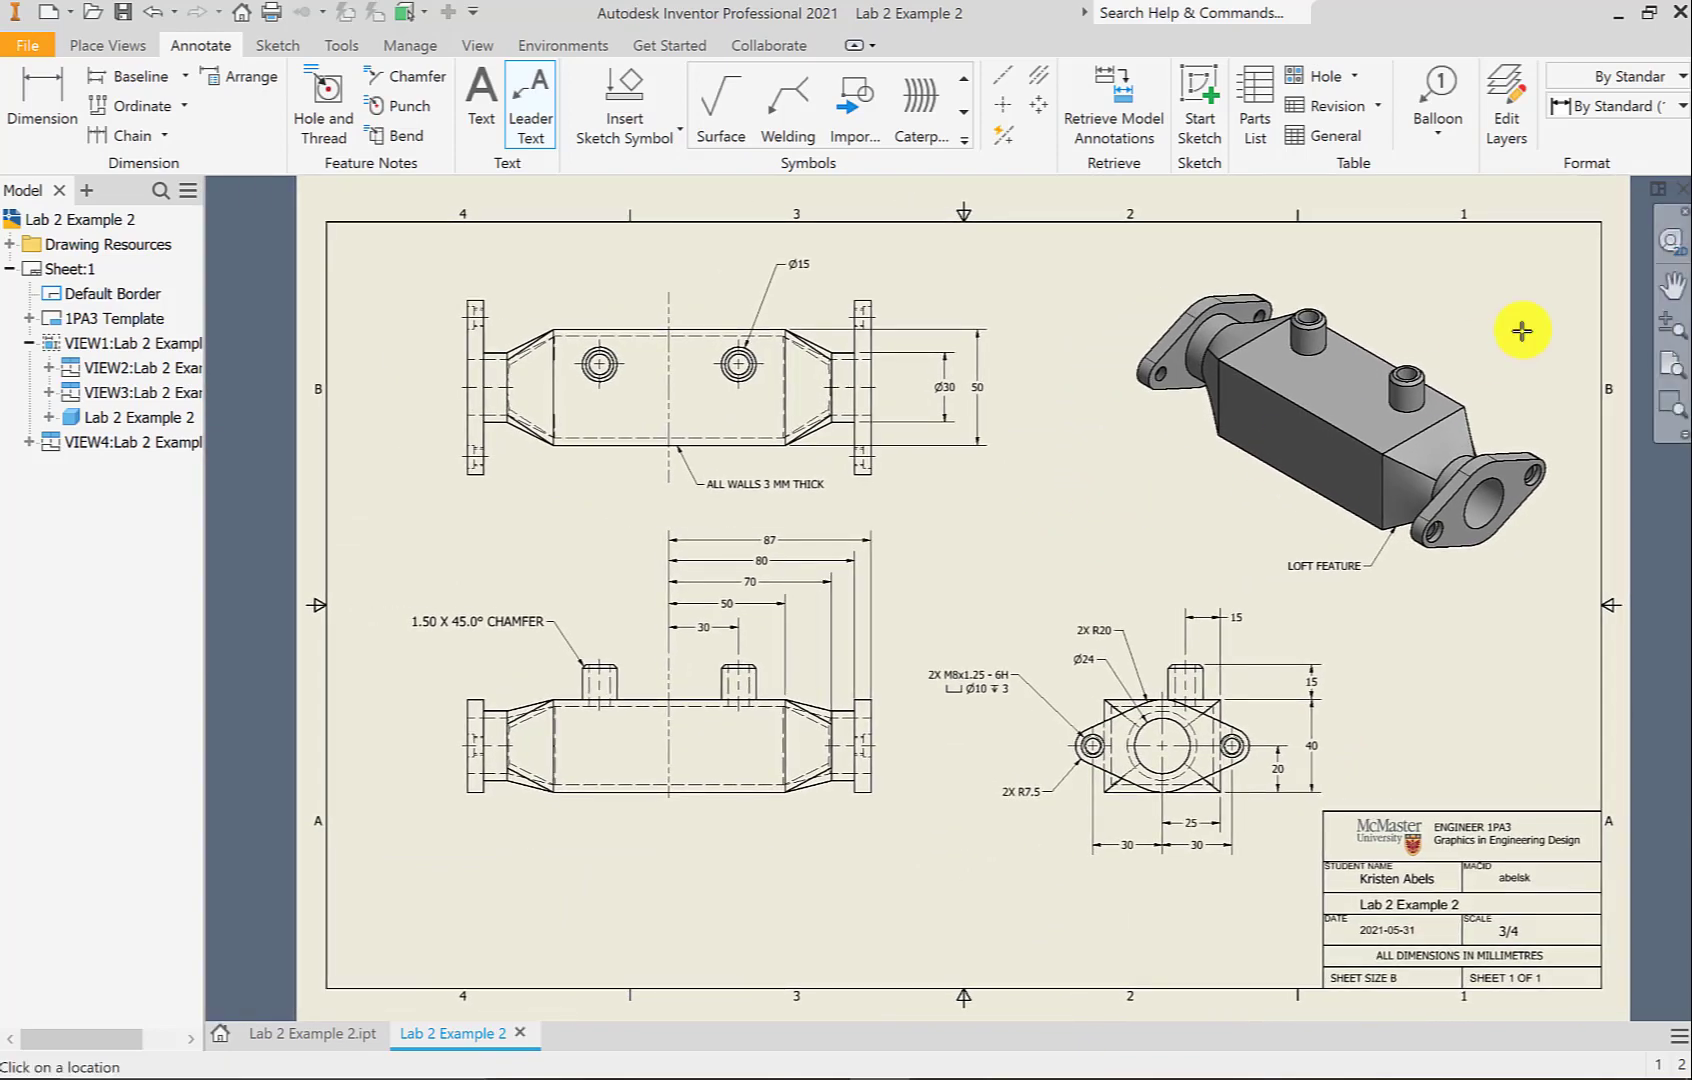